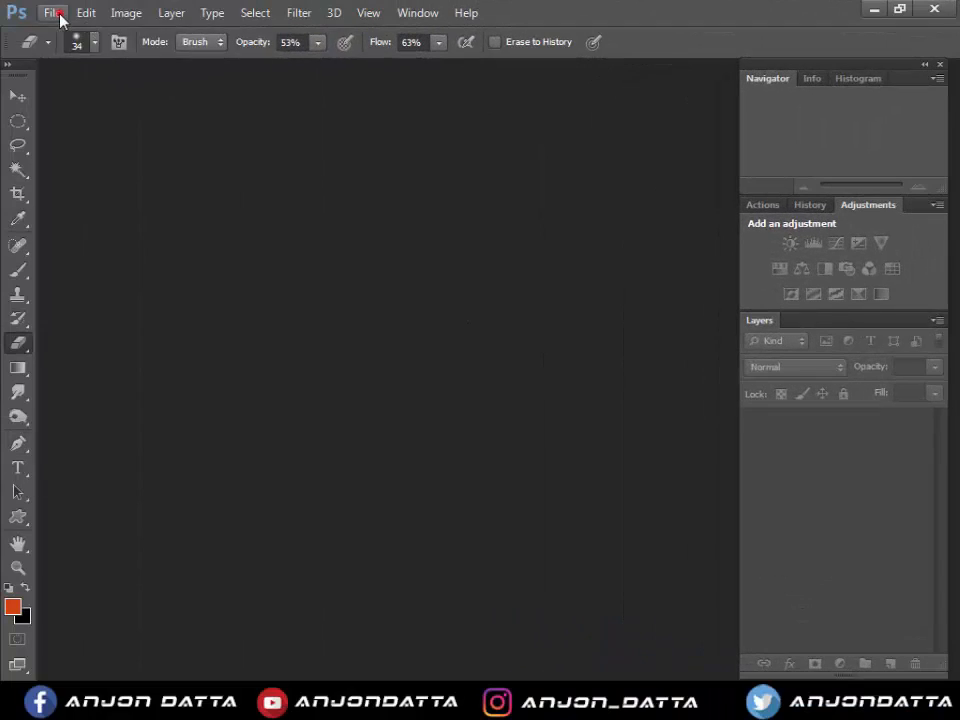
- Open the photo DSC_0225 from the edit folder
left_click(54, 12)
left_click(68, 50)
left_click(688, 322)
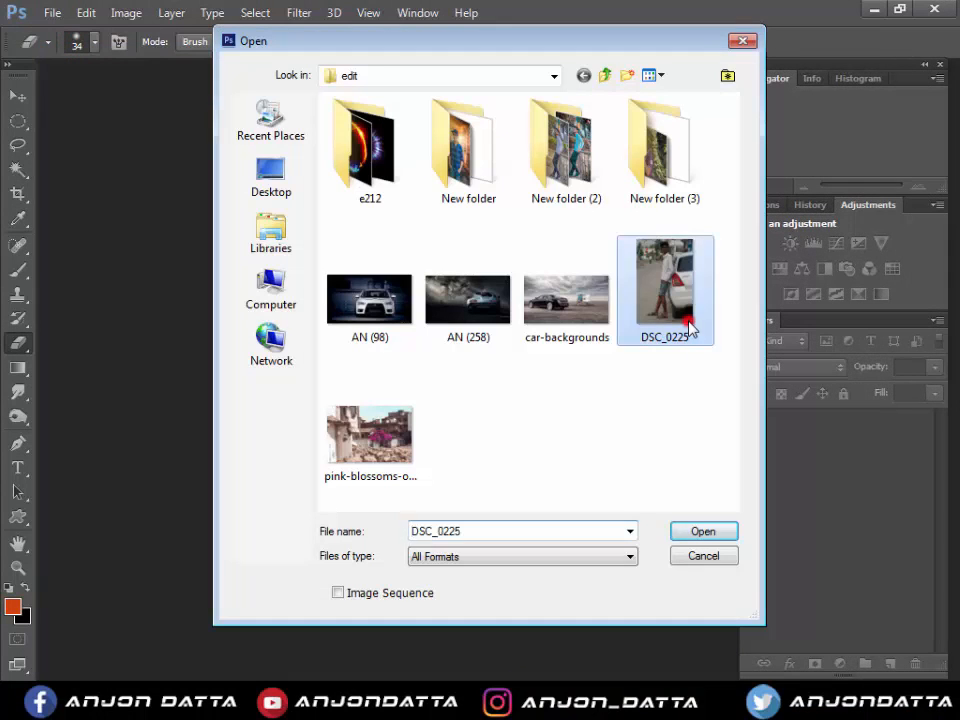
left_click(703, 531)
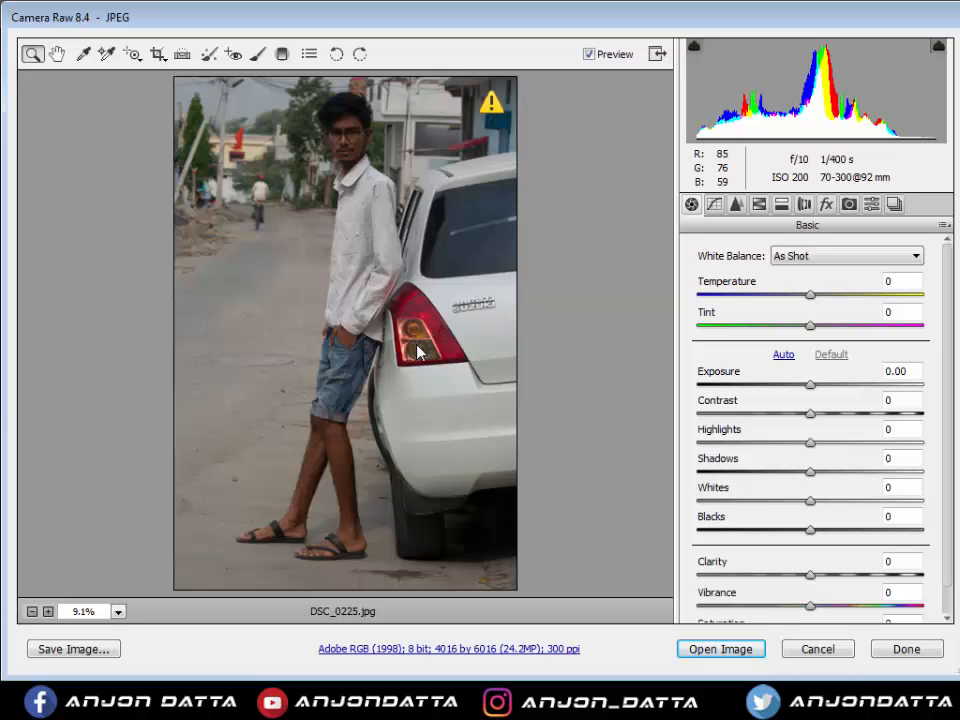
- Set the photo's exposure to +0.65, contrast to -13, highlights to +8 and shadows to +60
left_click(820, 386)
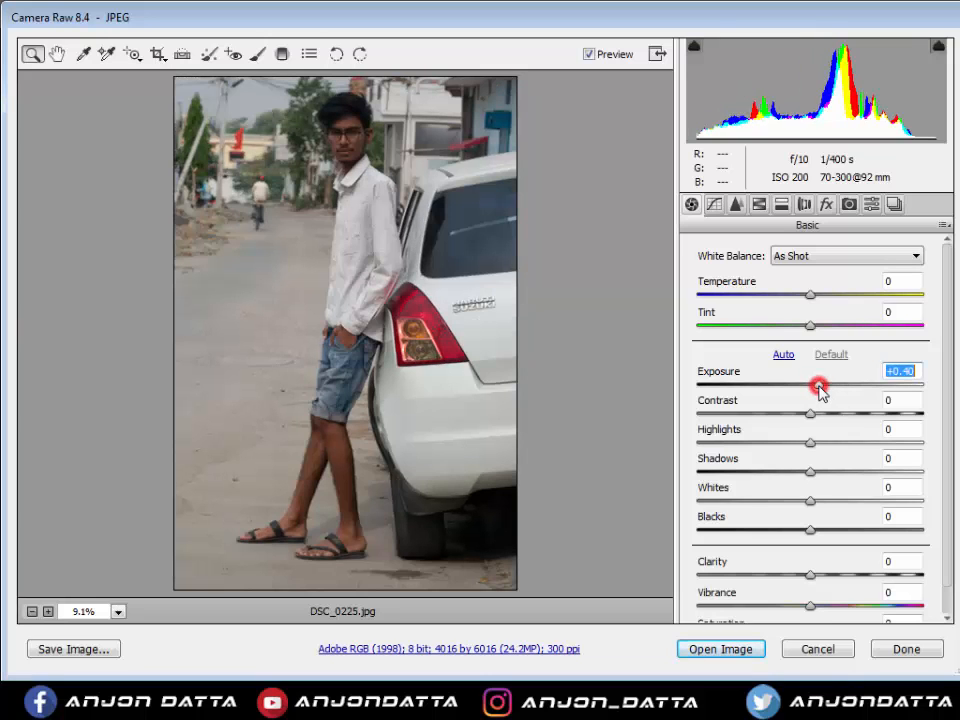
left_click(826, 388)
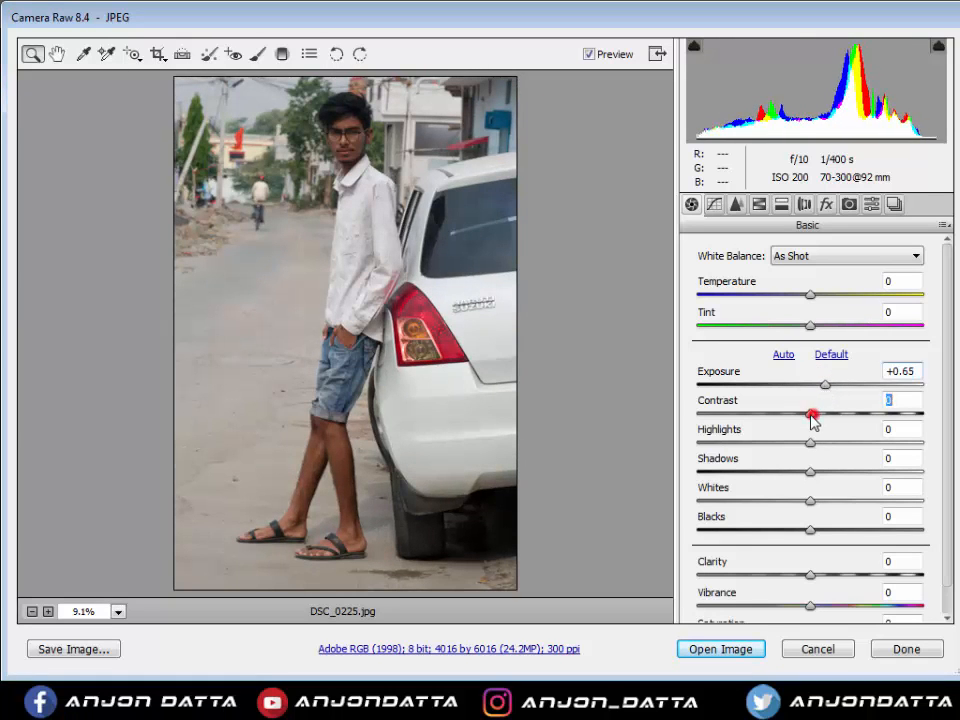
left_click_drag(811, 414, 817, 451)
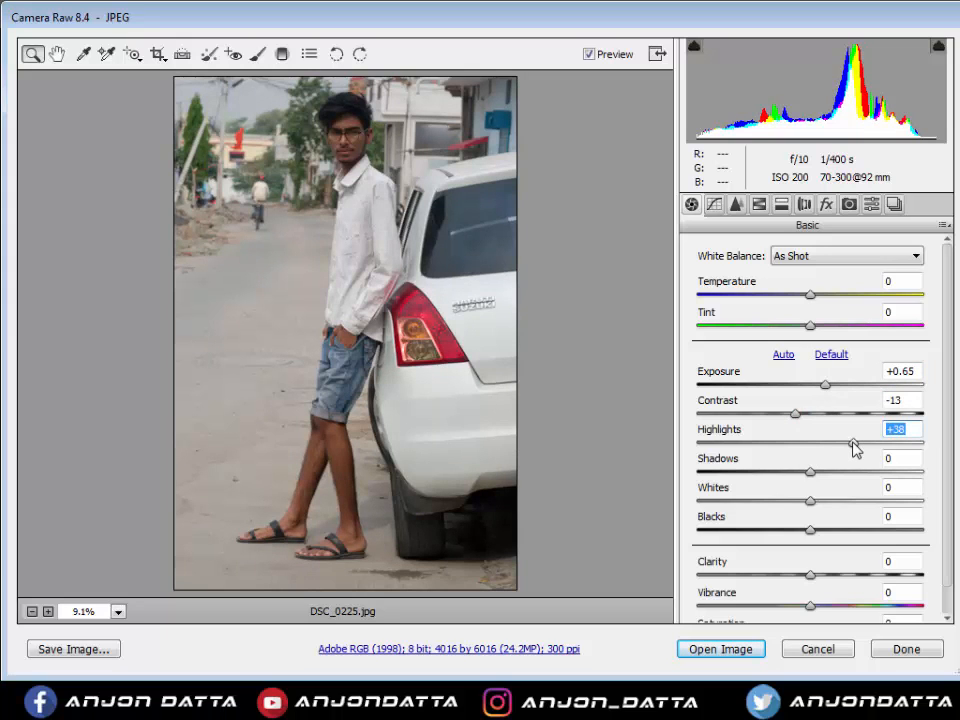
left_click_drag(818, 451, 876, 480)
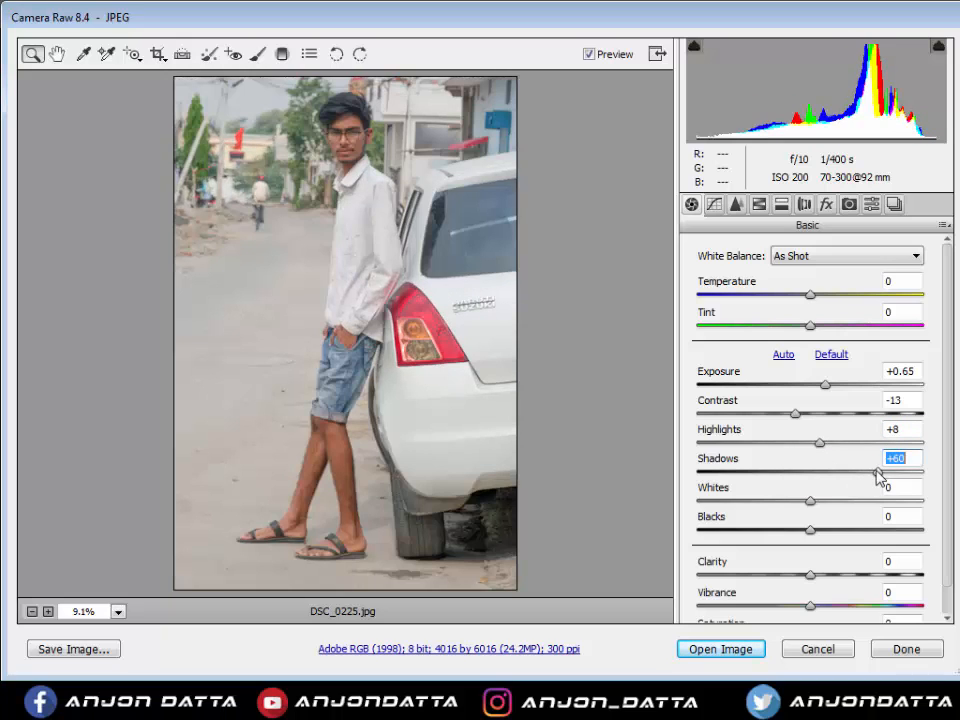
- Set whites to -12, blacks to -11 and clarity to +7, fine-tune the shadows and raise the vibrance
left_click_drag(879, 477, 798, 531)
mouse_move(815, 578)
left_mouse_down()
mouse_move(844, 570)
mouse_move(845, 578)
mouse_move(818, 575)
left_mouse_up()
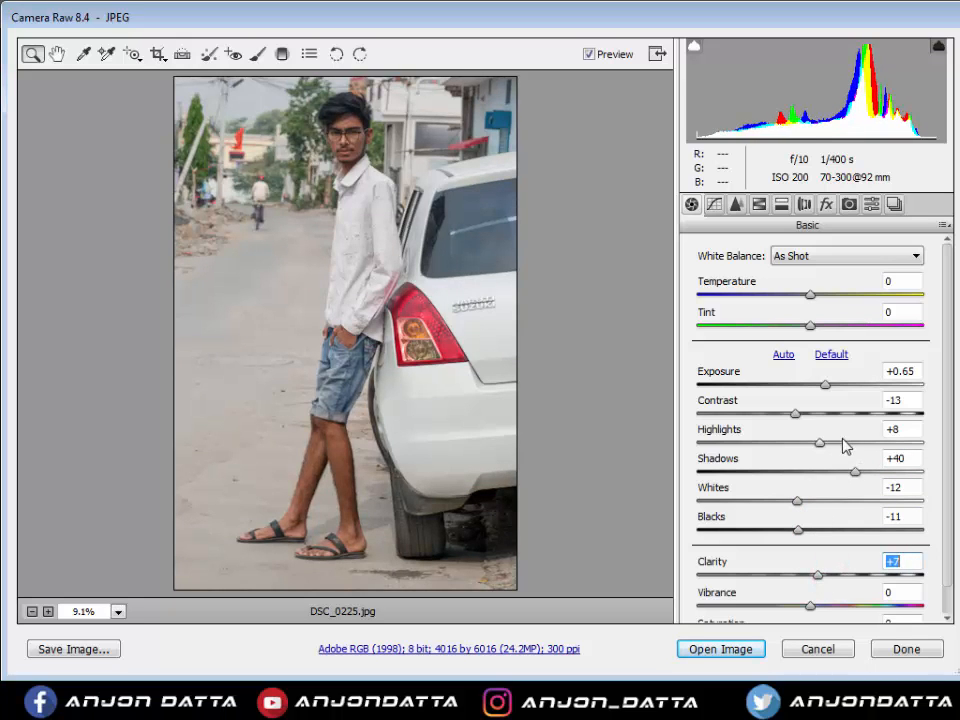
left_click_drag(855, 471, 869, 478)
left_click_drag(810, 606, 845, 609)
- Set HSL luminance to Reds +8, Oranges +18, Yellows -9, Greens -6, Aquas -17, Blues -34, Purples -17 and Magentas -11
left_click(759, 204)
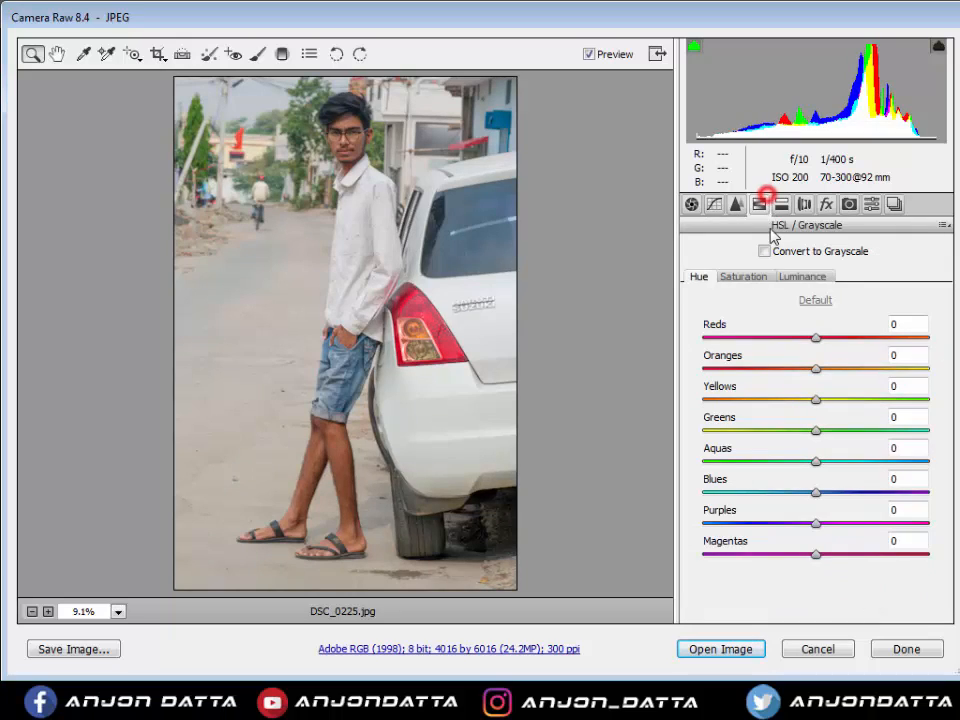
left_click(796, 277)
left_click_drag(852, 372, 836, 370)
left_click_drag(822, 337, 806, 400)
left_click_drag(816, 430, 798, 525)
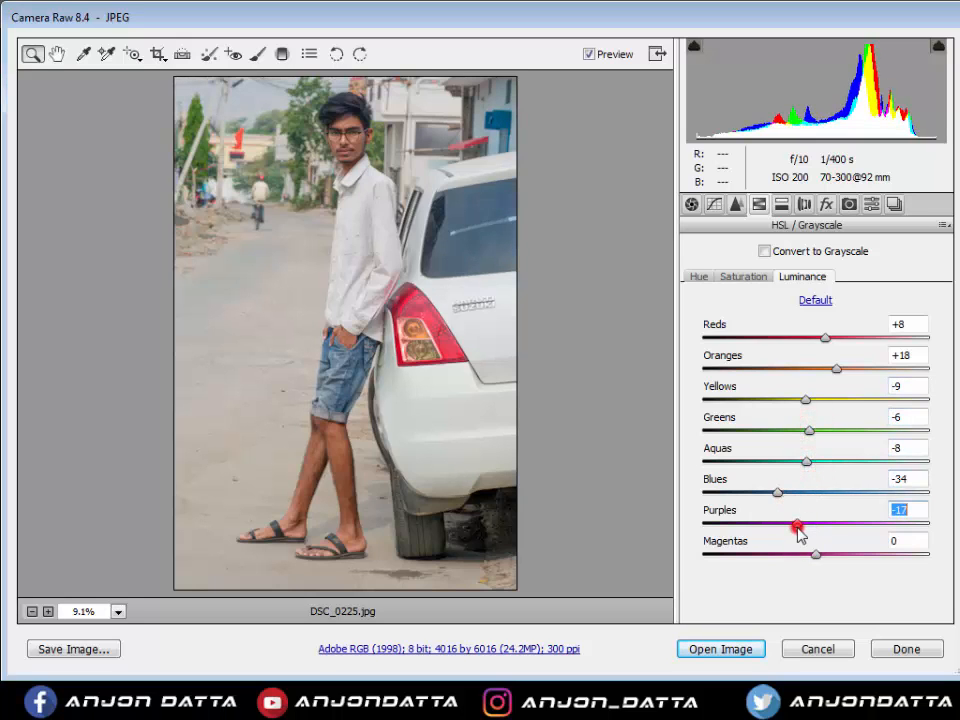
left_click_drag(806, 461, 797, 461)
left_click_drag(816, 554, 803, 554)
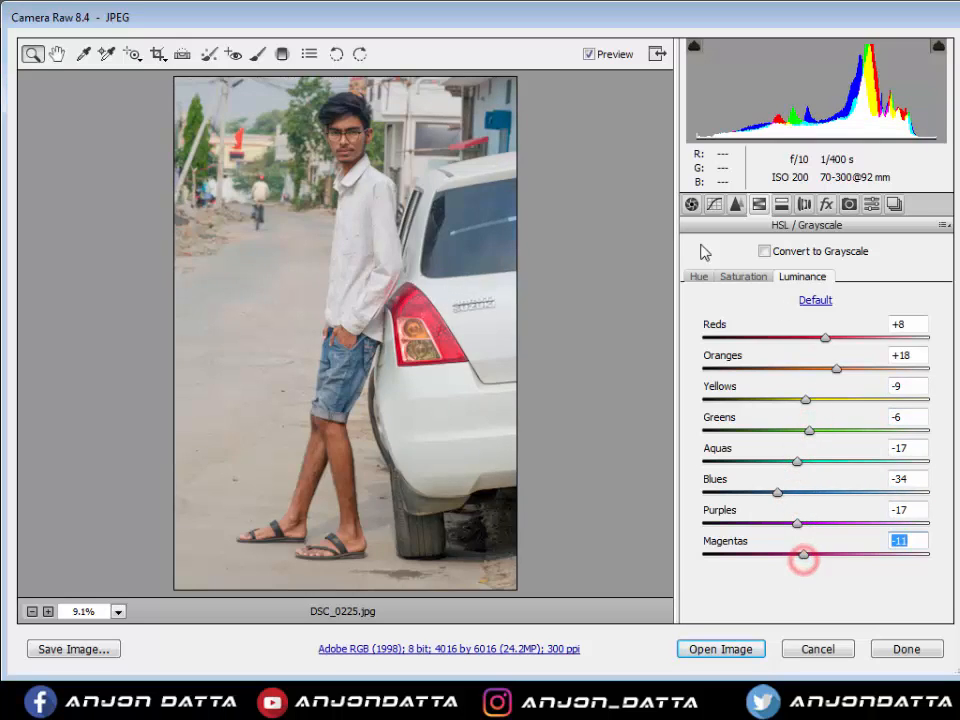
- Set HSL saturation to Reds +13, Oranges -2, Yellows +22, Greens +7, Aquas +38, Blues +49, Purples +11 and Magentas +11
left_click(744, 276)
left_click(857, 462)
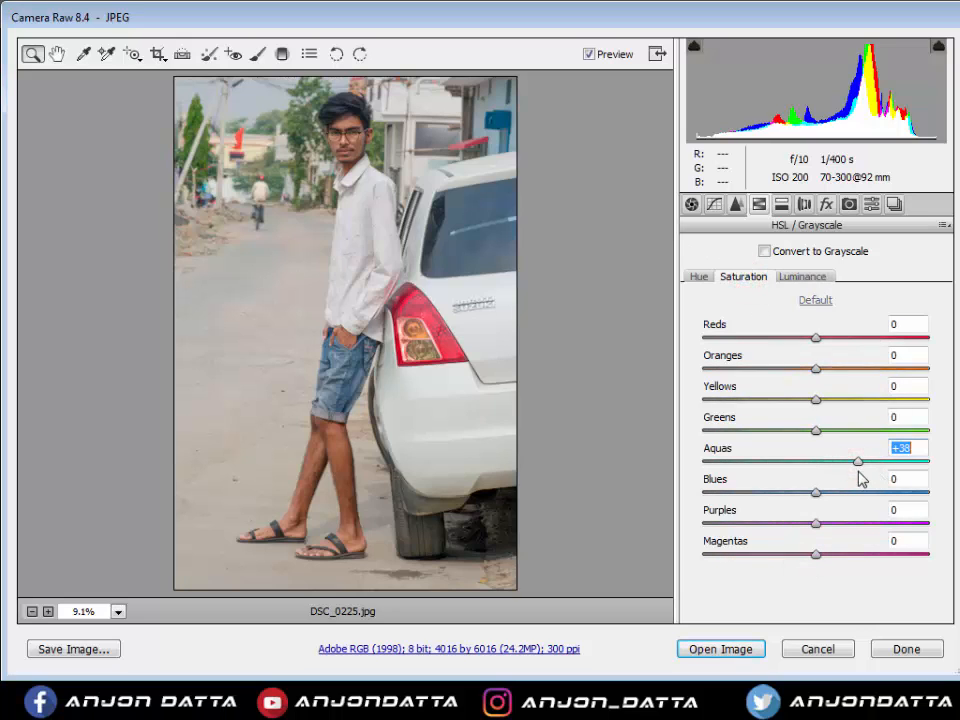
left_click_drag(847, 492, 873, 499)
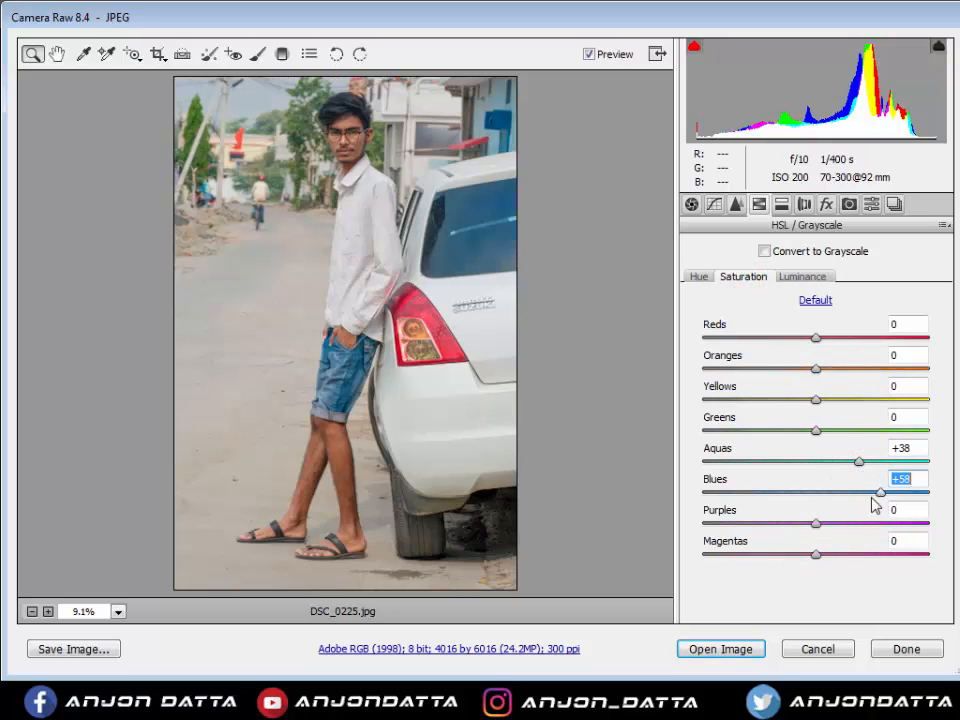
left_click(814, 369)
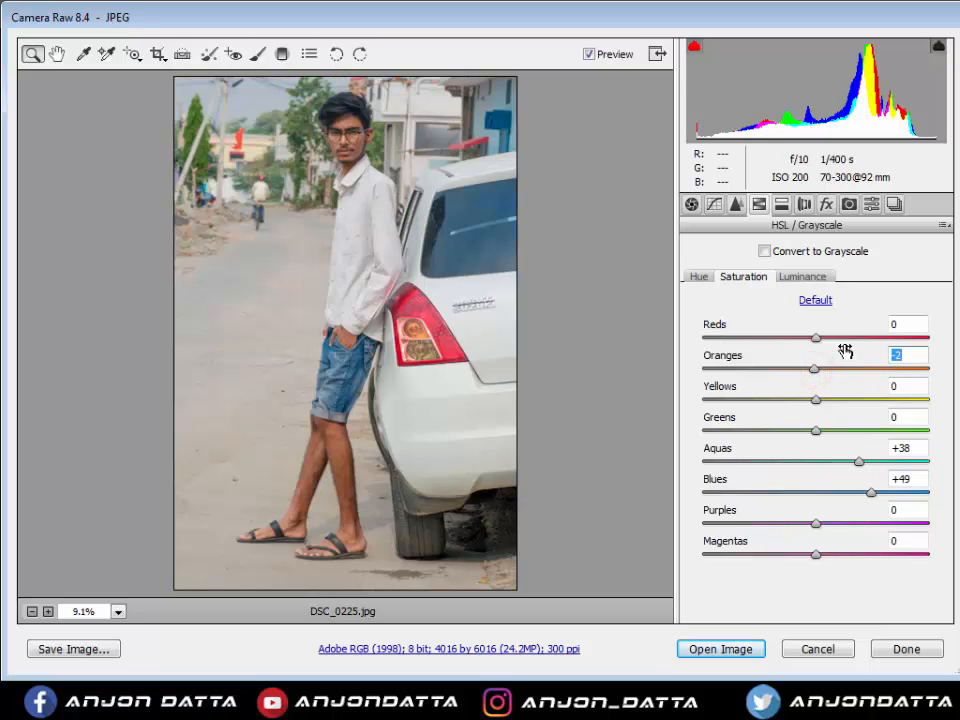
left_click(844, 338)
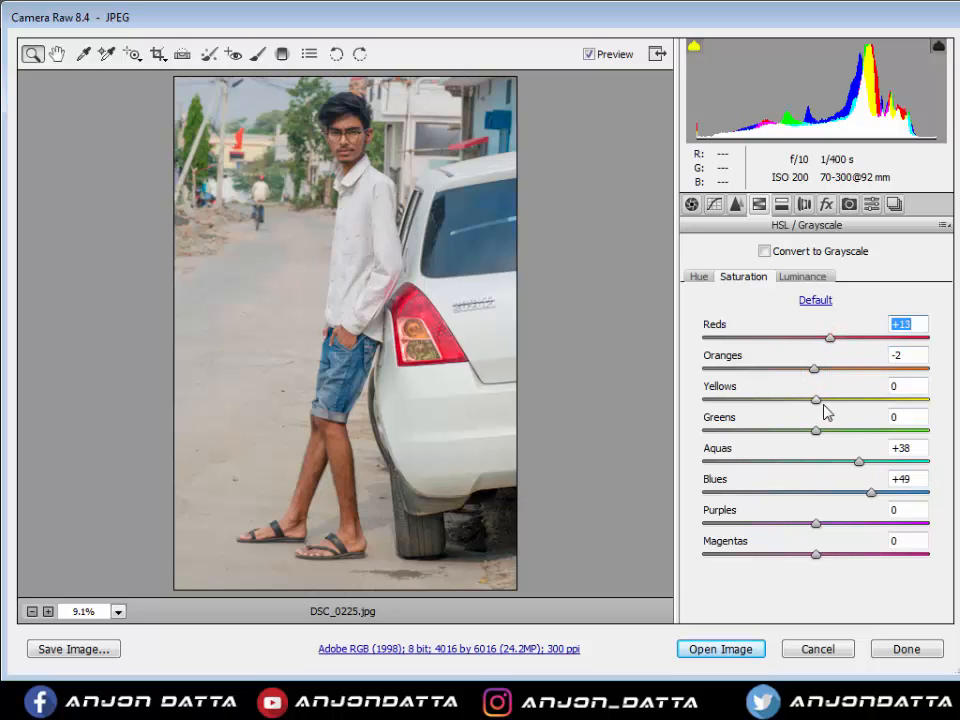
left_click_drag(826, 399, 840, 399)
left_click(822, 430)
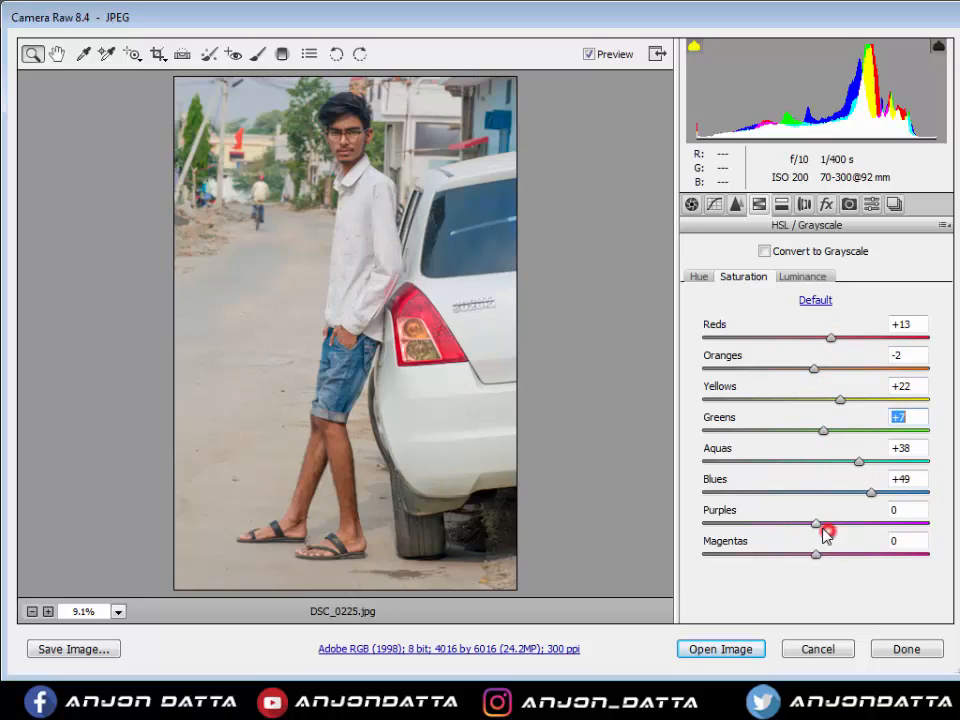
left_click(826, 523)
left_click(827, 553)
- Set the sharpening amount to 12 and the luminance noise reduction to 9
left_click(720, 206)
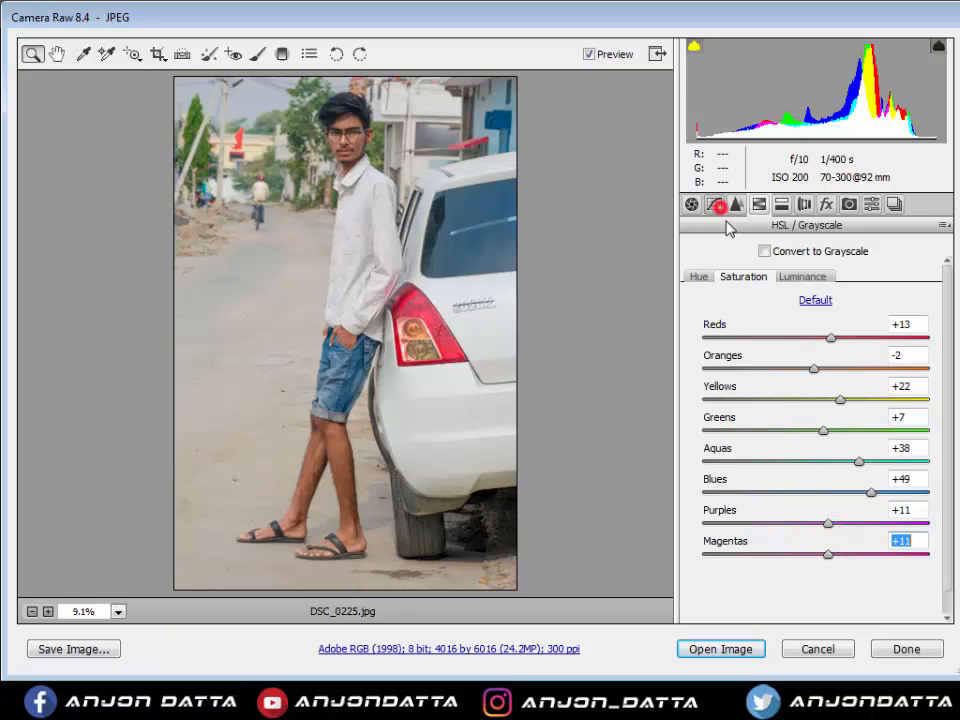
left_click(737, 204)
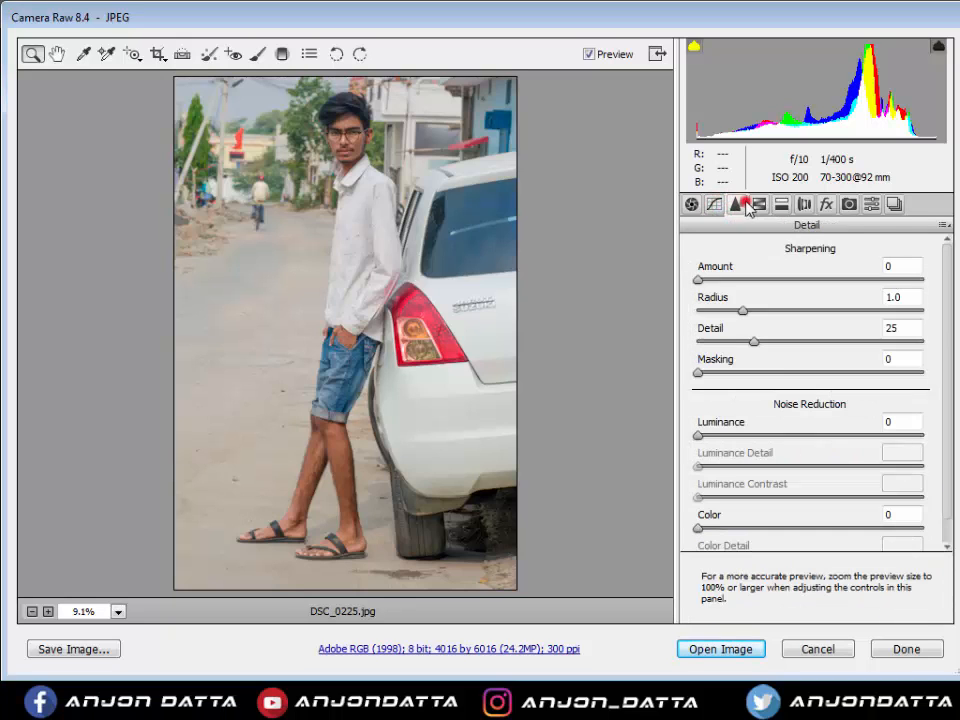
left_click(715, 436)
left_click(714, 280)
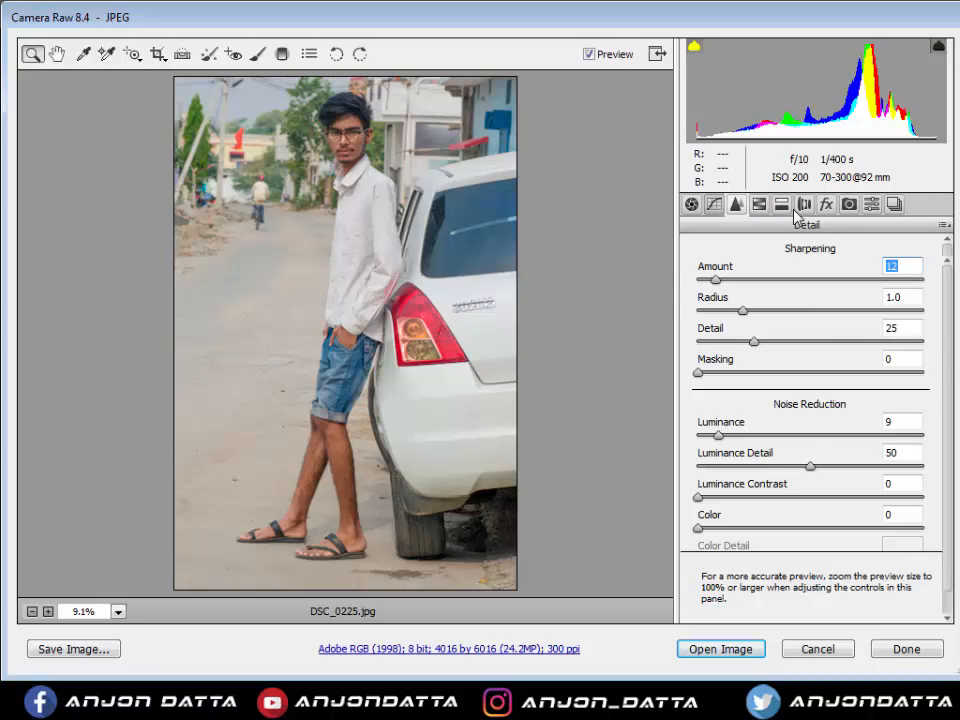
- Open the adjusted image from Camera Raw for editing and dock its floating window as a tab
left_click(782, 207)
left_click(759, 205)
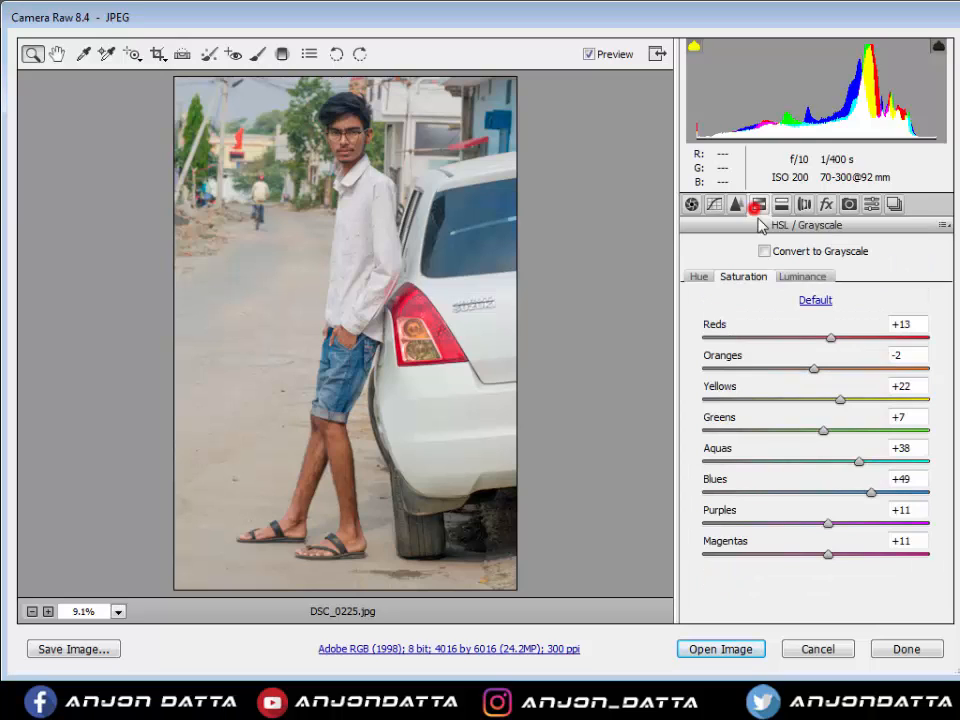
left_click(748, 647)
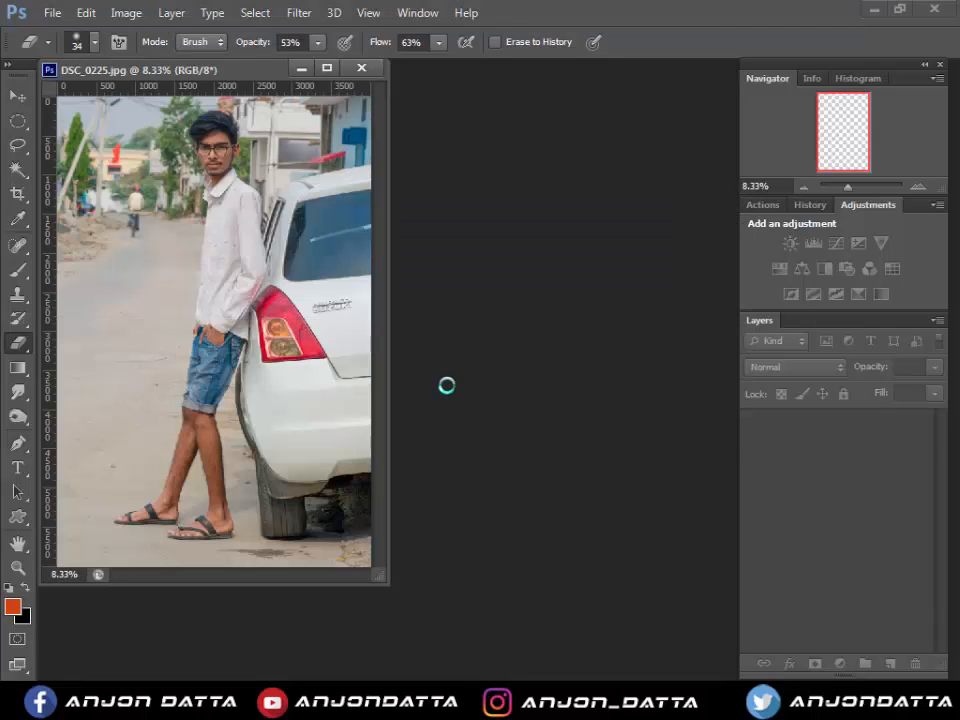
left_click_drag(220, 82, 220, 52)
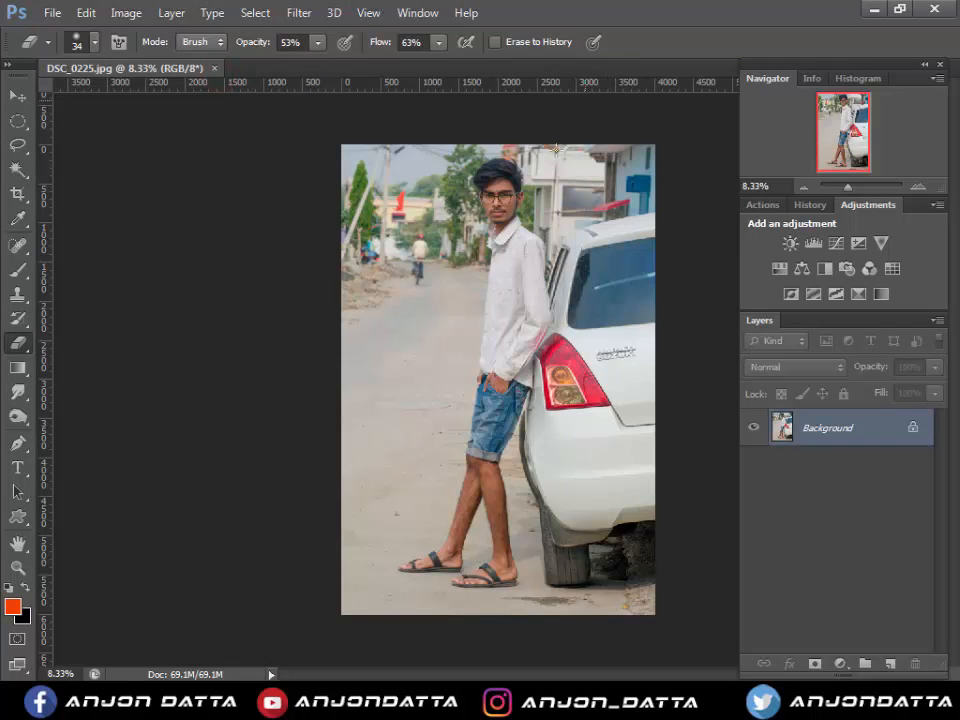
- Examine the man's face, hair and shirt up close, and check the whole photo
left_click_drag(407, 146, 510, 425)
left_click(511, 425, "ctrl")
left_click_drag(546, 178, 510, 456)
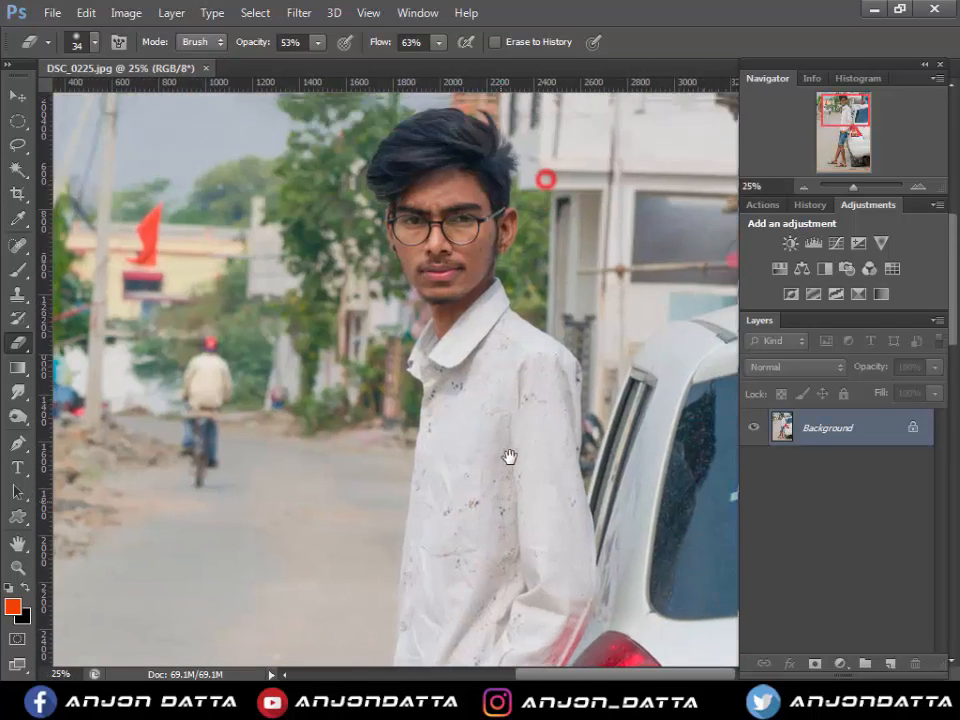
left_click(474, 308, "ctrl")
left_click(475, 308, "ctrl")
left_click_drag(476, 306, 502, 439)
left_click(503, 440, "alt")
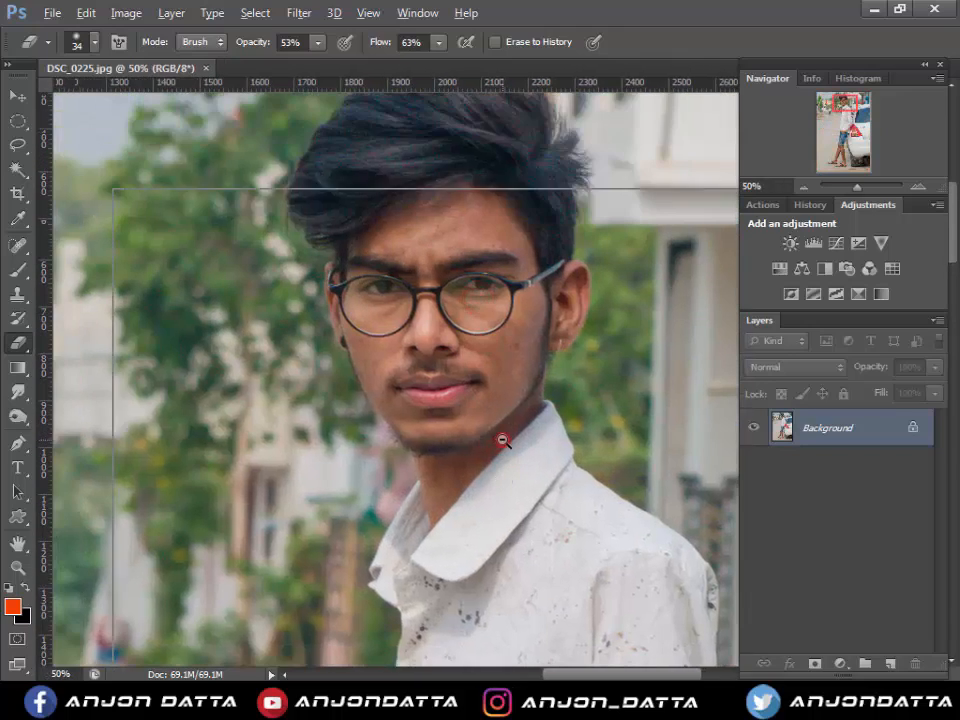
left_click(503, 440, "alt")
left_click(503, 440, "alt")
left_click_drag(536, 500, 497, 325)
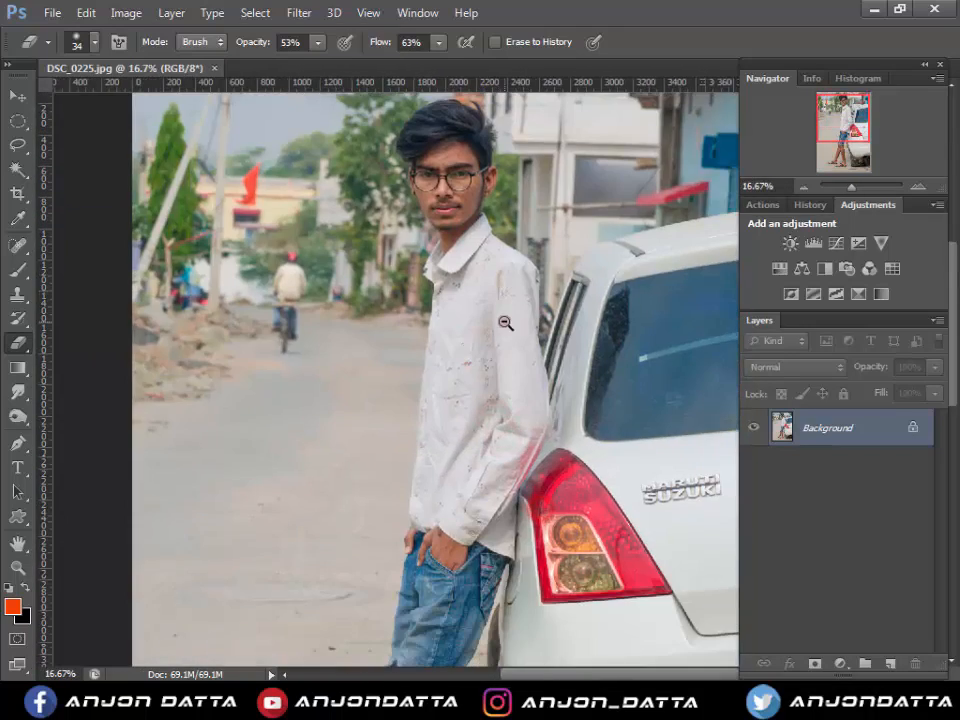
left_click(500, 323, "alt")
left_click(502, 408, "alt")
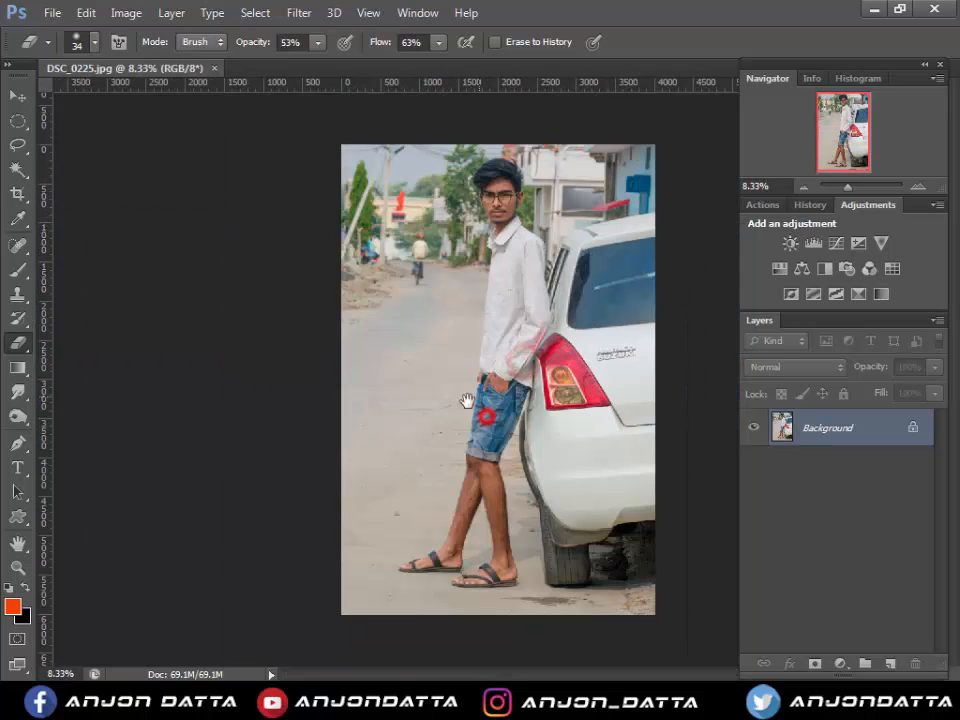
- Apply a Selective Color adjustment with black at +1% in the Reds and a higher black amount in the Blacks
left_click(126, 13)
mouse_move(160, 60)
left_click(408, 346)
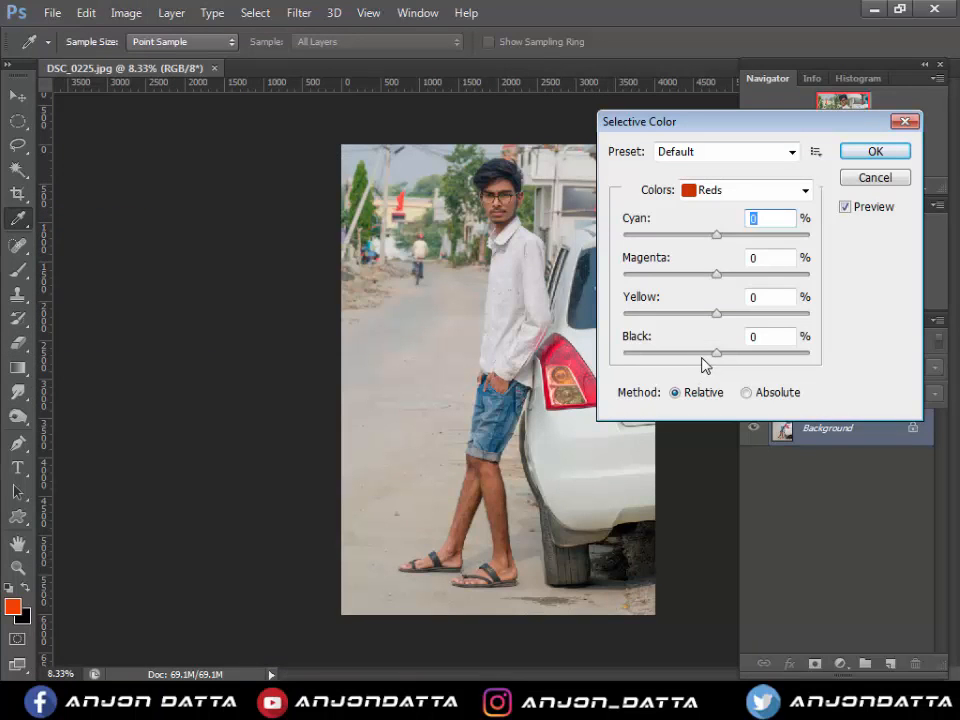
mouse_move(714, 354)
left_mouse_down()
mouse_move(700, 360)
mouse_move(710, 358)
left_mouse_up()
left_click(752, 190)
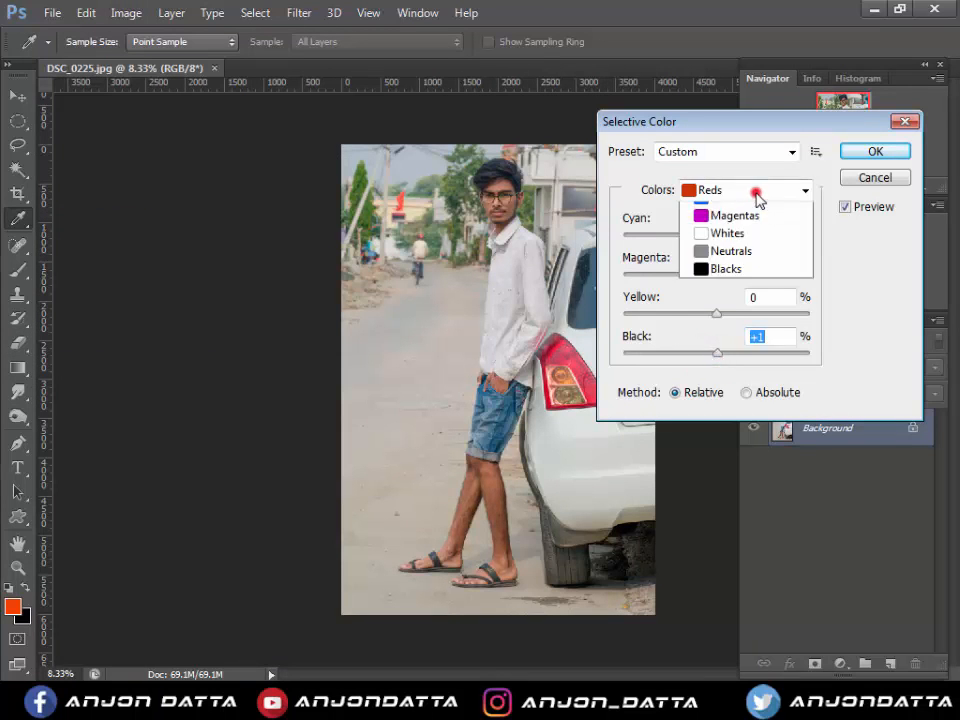
left_click(748, 221)
left_click(737, 189)
left_click(726, 351)
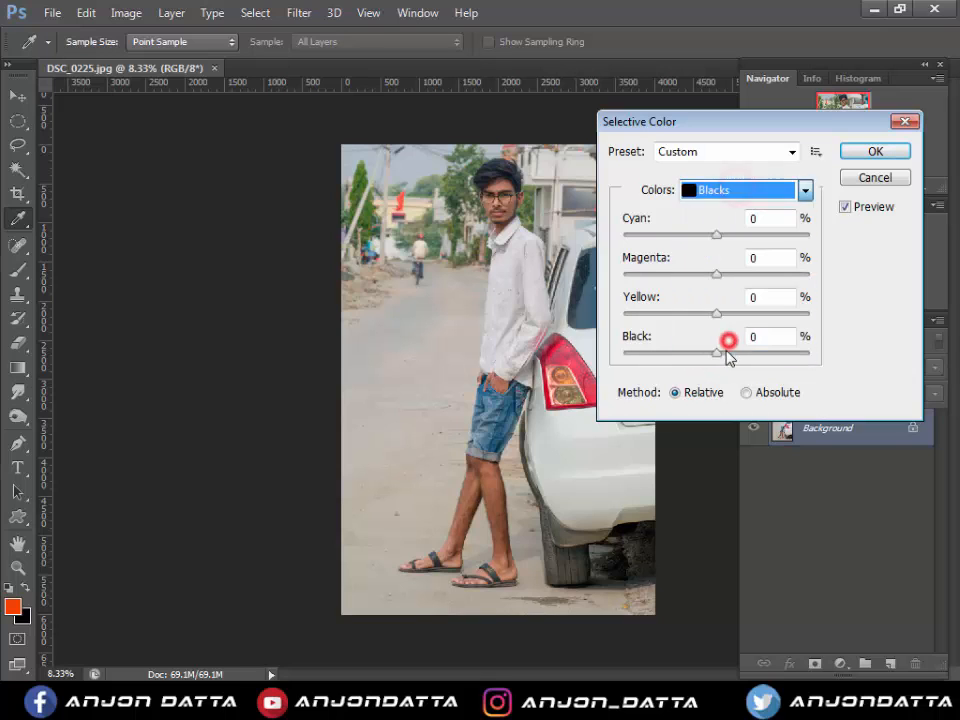
left_click_drag(728, 351, 729, 356)
key("Return")
key("e")
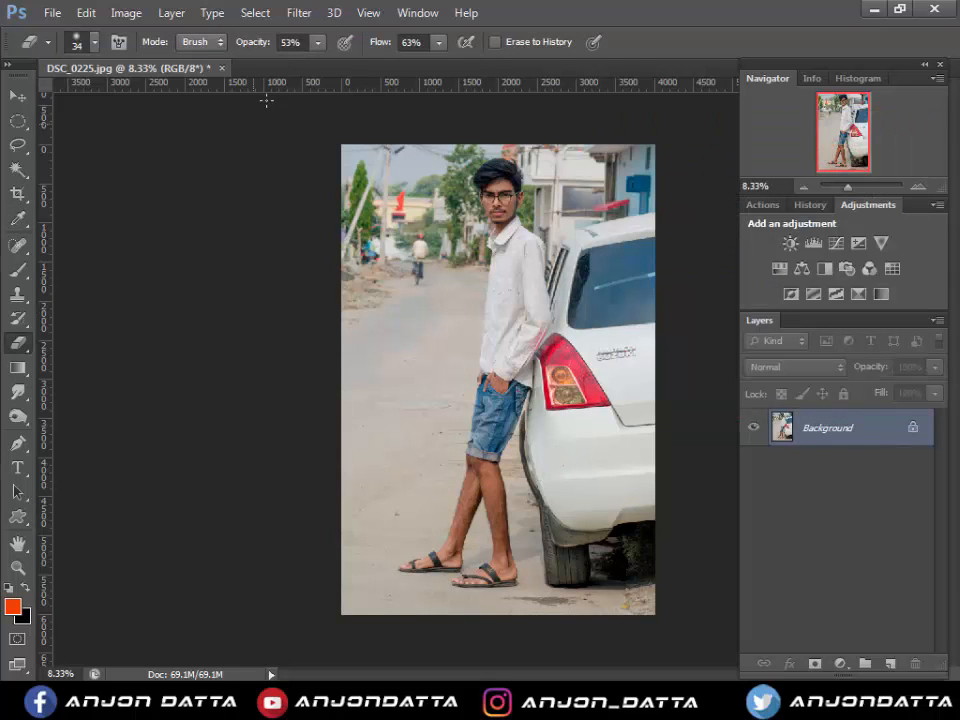
- Trace a closed Pen path around the man's whole figure, starting at the heel of the foot nearest the car
left_click(254, 12)
left_click(252, 11)
key("p")
left_click(514, 534, "ctrl")
left_click(514, 561, "ctrl")
left_click(517, 563, "ctrl")
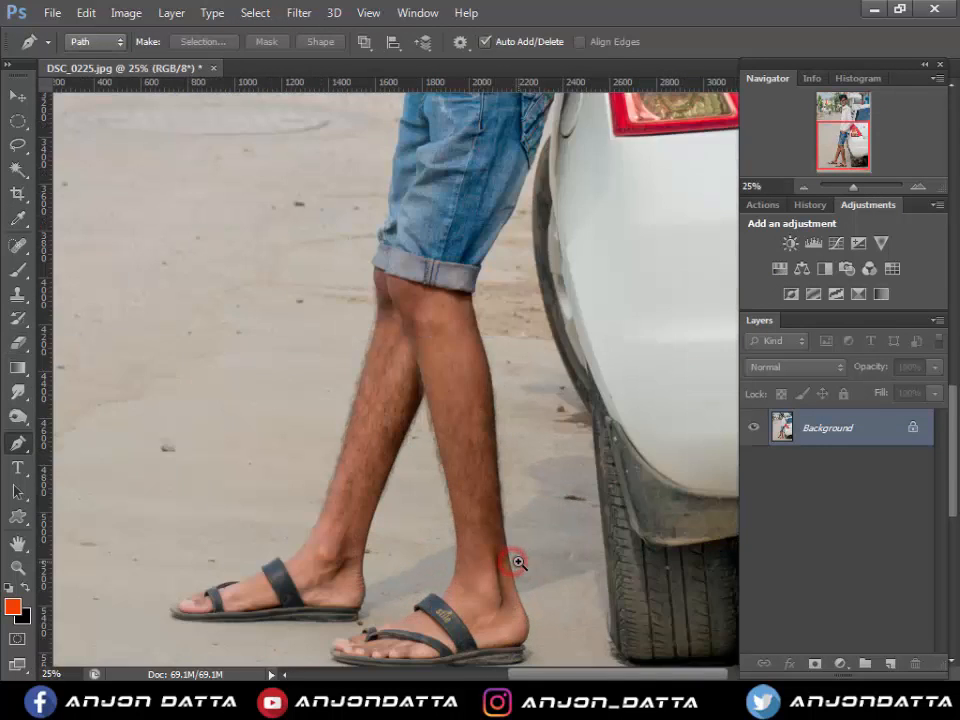
left_click(518, 562, "ctrl")
left_click(517, 562, "ctrl")
left_click(517, 625)
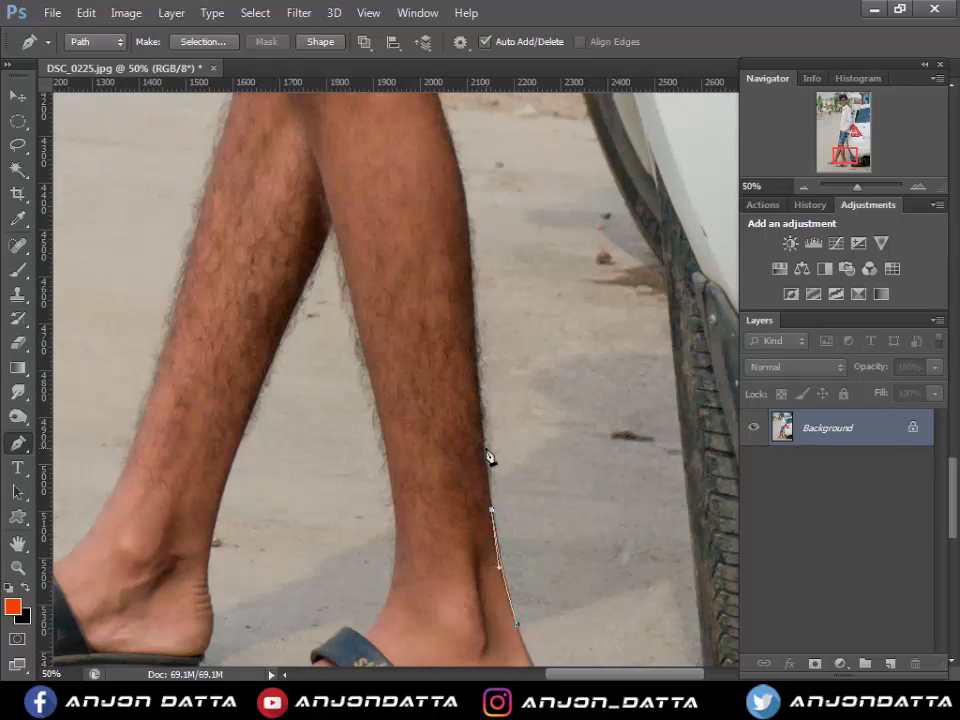
scroll(490, 430, "up", 2)
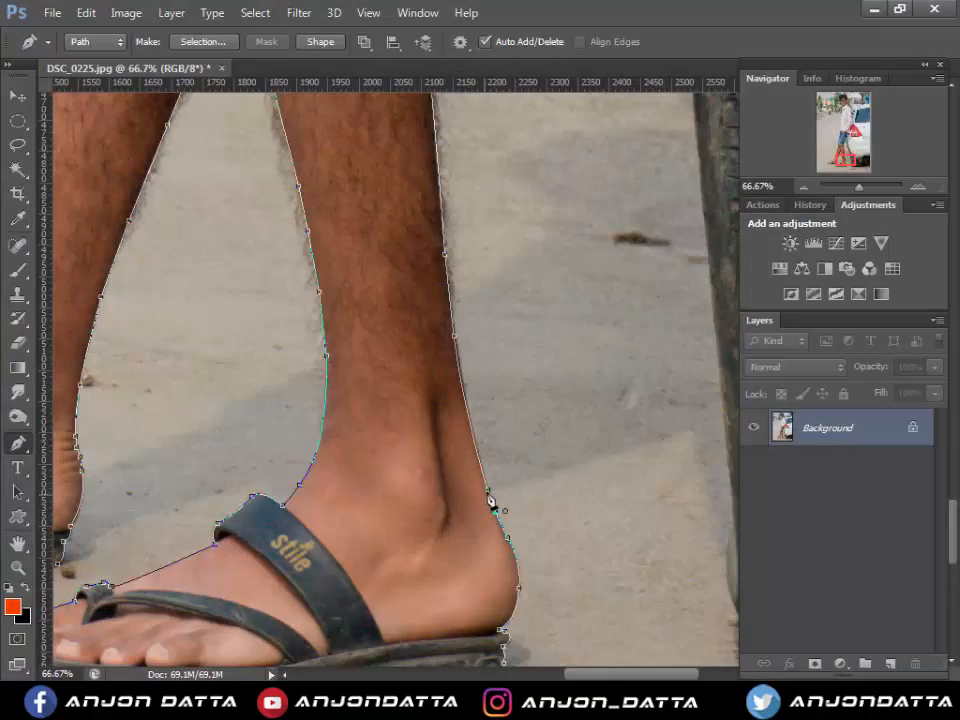
- Convert the path around the man into a selection
left_click(515, 439, "alt")
left_click(515, 439, "alt")
left_click(515, 439, "alt")
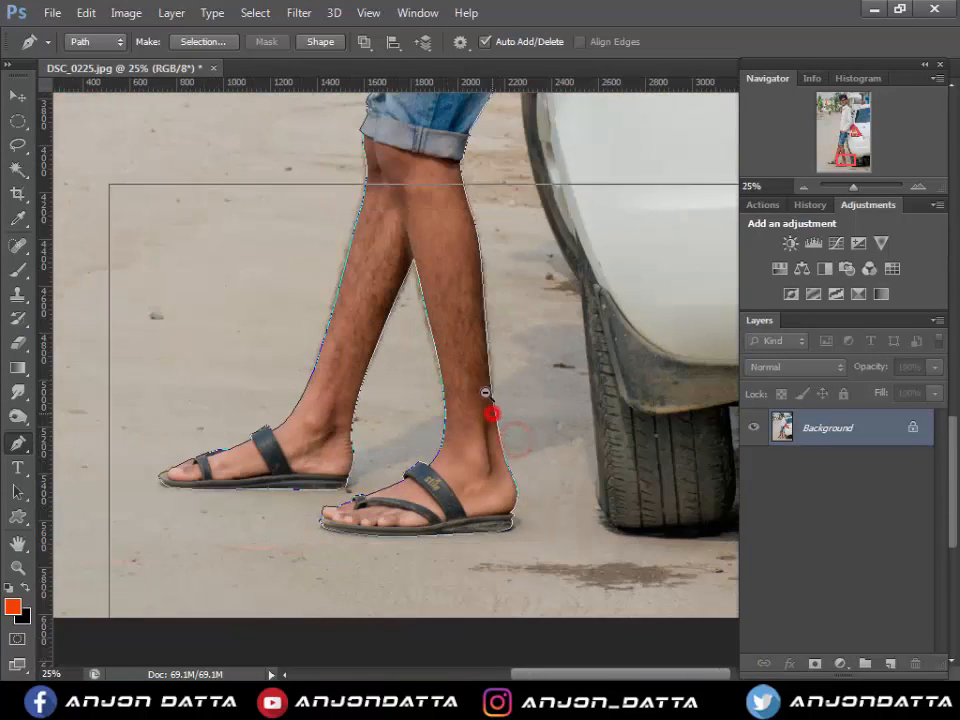
left_click(490, 412, "alt")
left_click(490, 325, "alt")
scroll(489, 350, "up", 3)
right_click(454, 332)
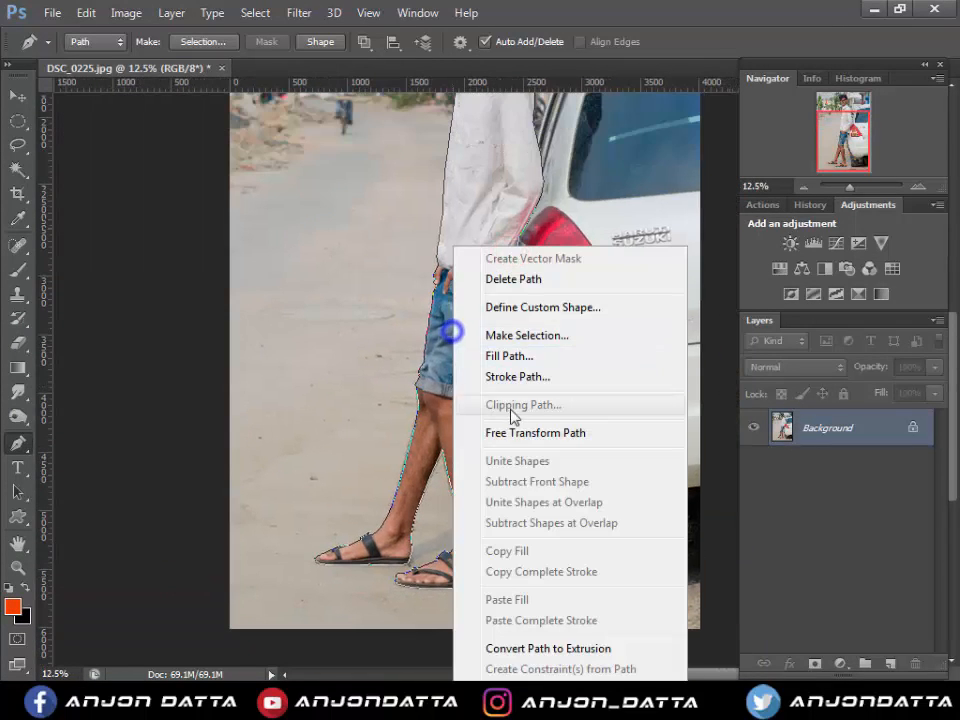
left_click(537, 343)
left_click(576, 199)
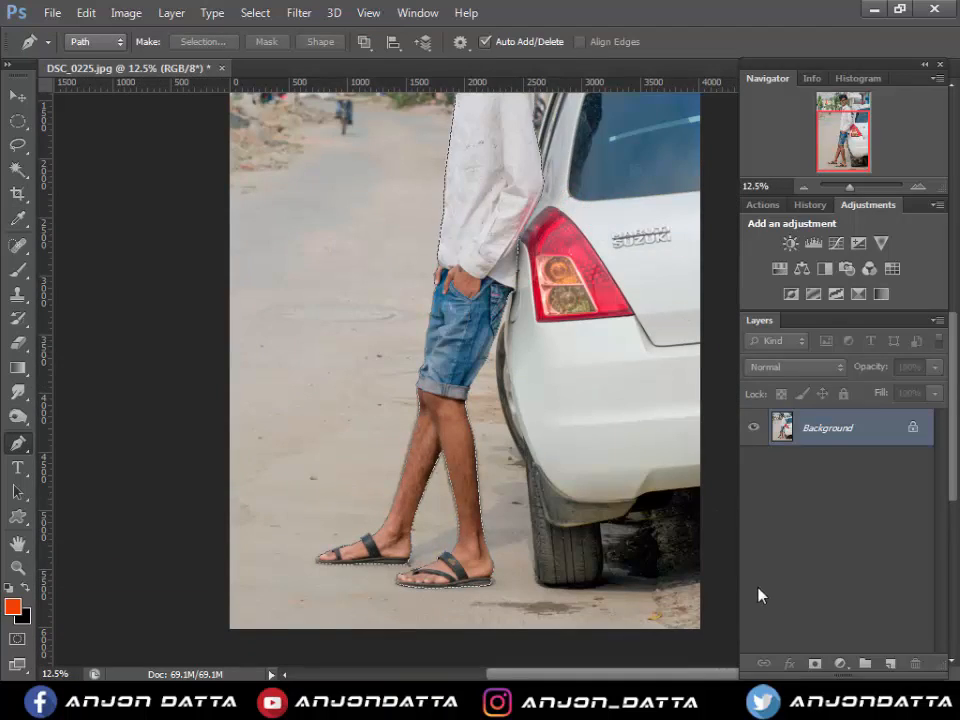
- Mask the photo with the selection, and refine the mask edge around the man's hair with a size 35 refine brush
left_click(813, 663)
scroll(564, 369, "up", 5)
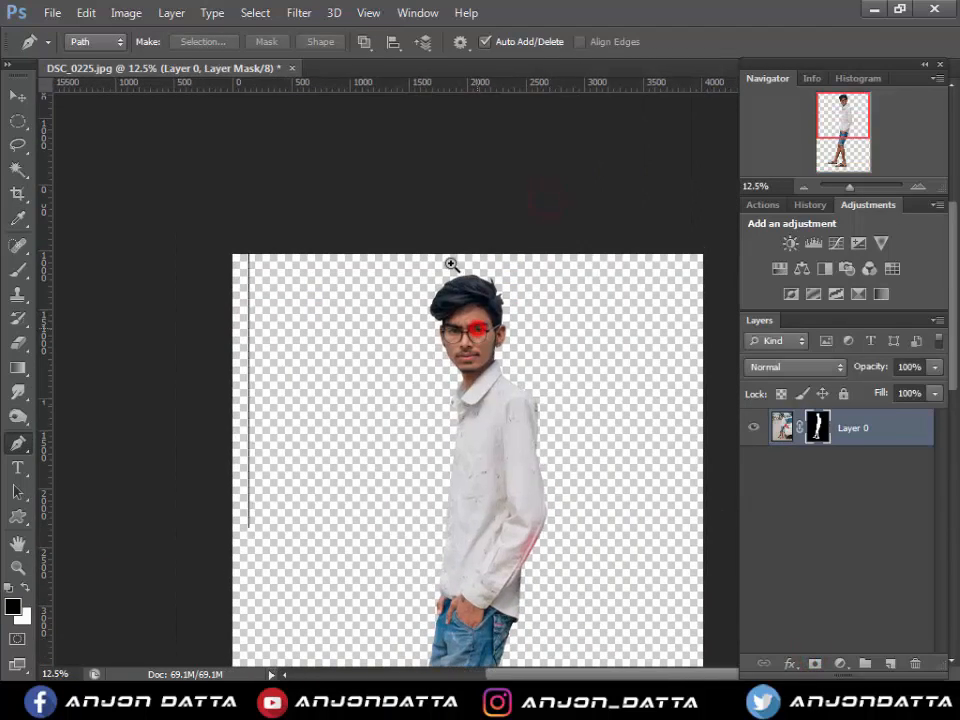
left_click(451, 263, "ctrl")
left_click(451, 263, "ctrl")
left_click(451, 263, "ctrl")
right_click(817, 427)
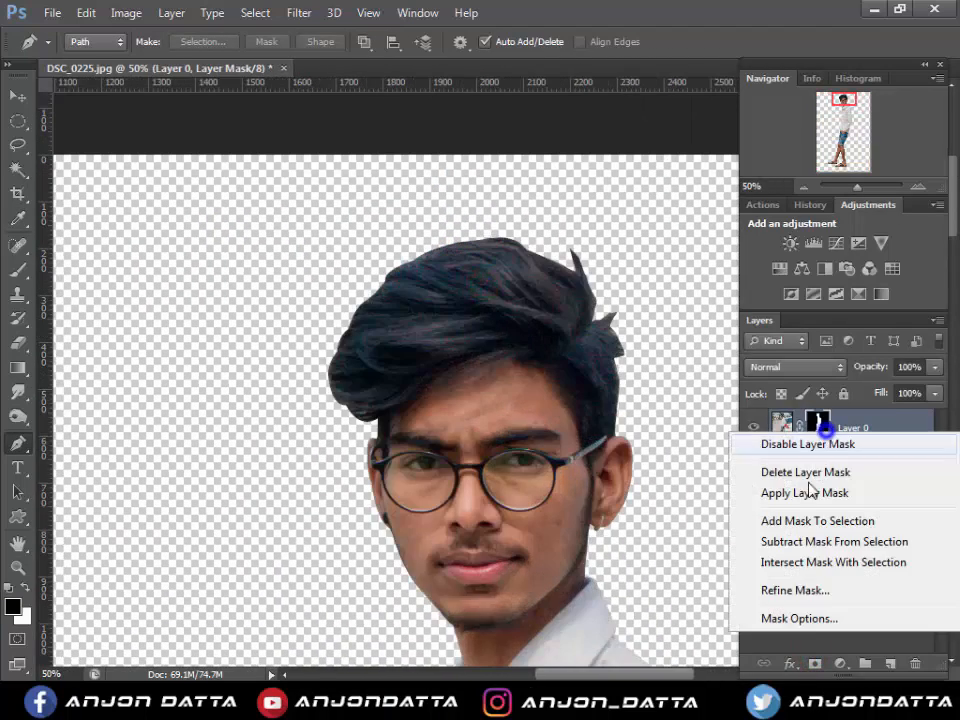
left_click(793, 589)
left_click_drag(497, 86, 950, 318)
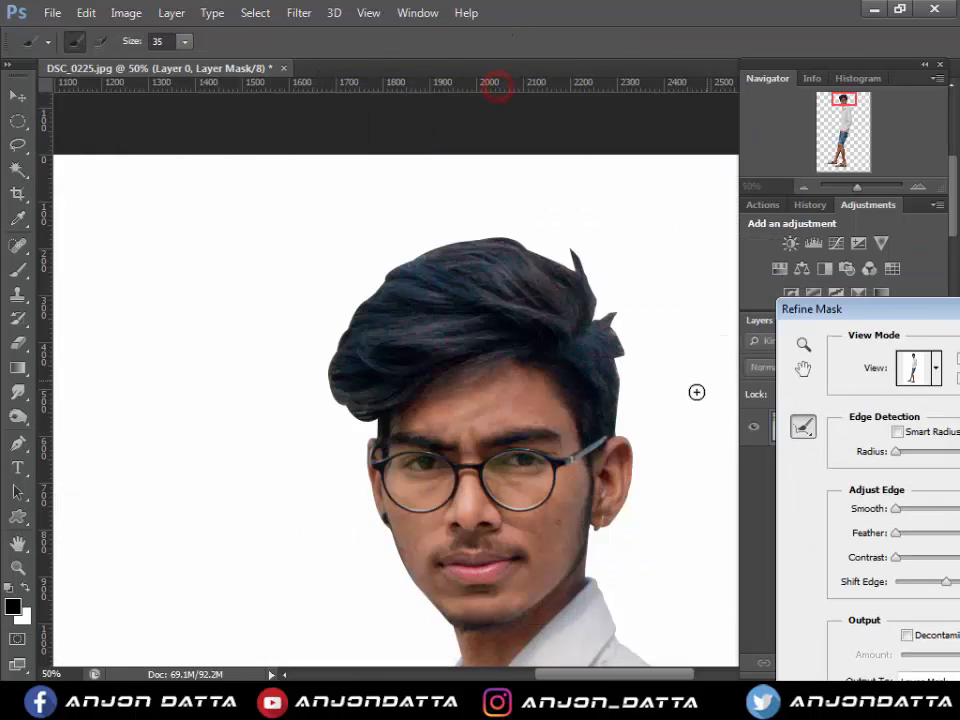
mouse_move(622, 427)
left_mouse_down()
mouse_move(618, 369)
mouse_move(634, 336)
mouse_move(628, 352)
mouse_move(592, 315)
mouse_move(594, 267)
mouse_move(553, 253)
left_mouse_up()
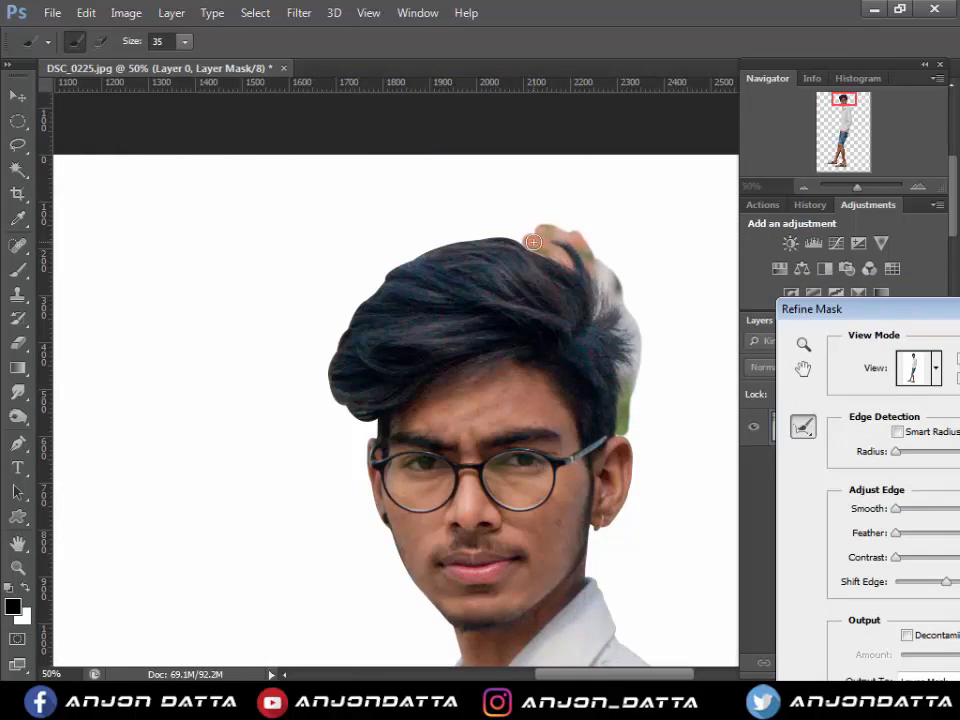
left_click_drag(485, 232, 405, 256)
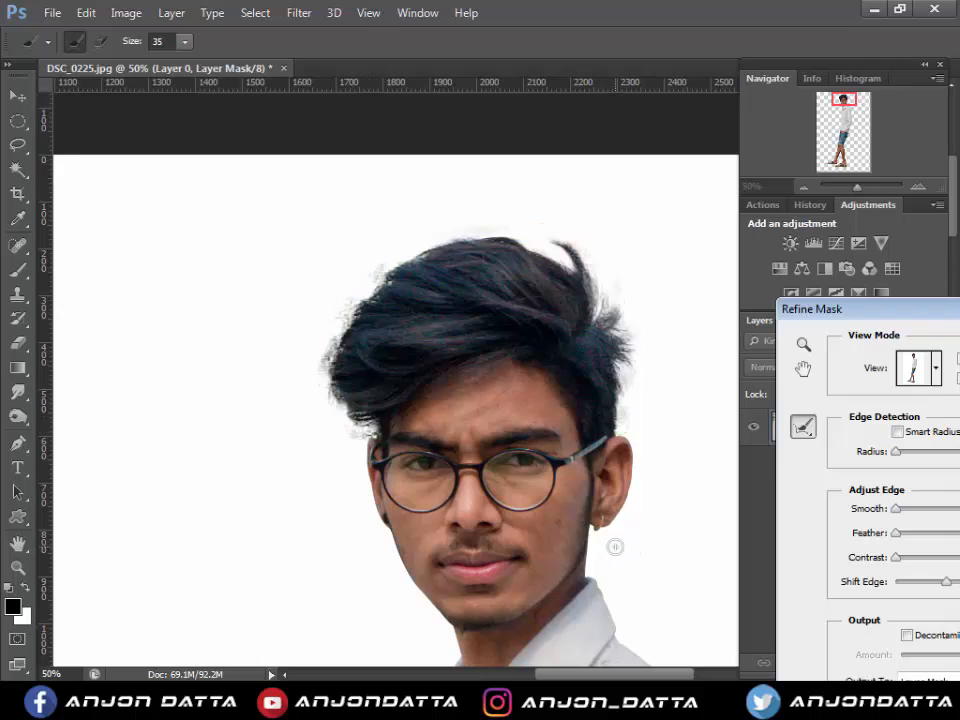
left_click_drag(838, 309, 502, 113)
left_click(721, 553)
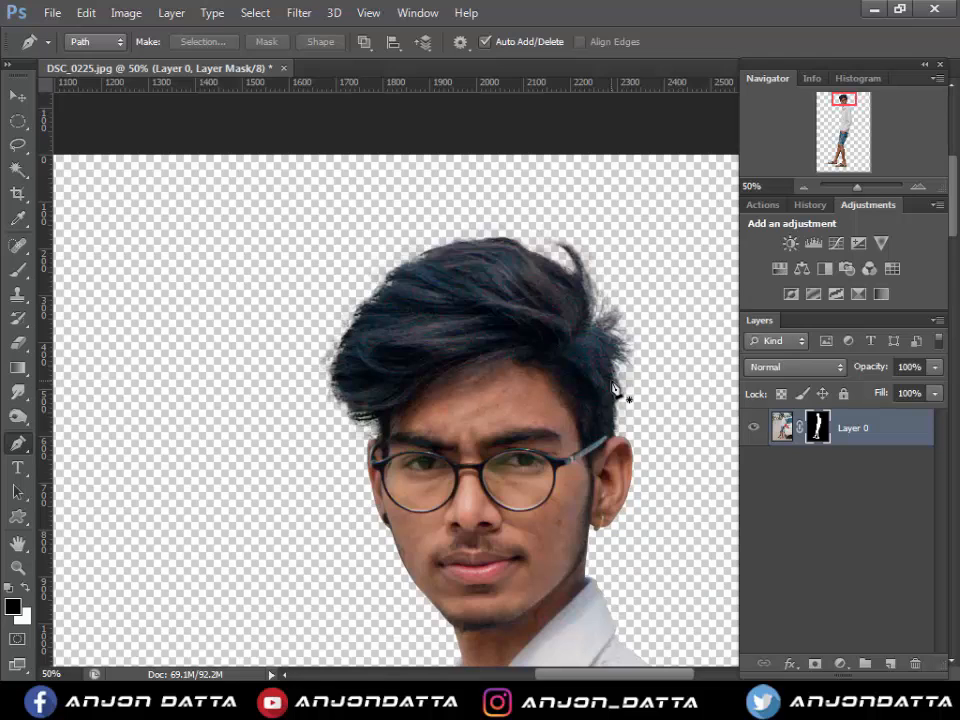
- Check the whole cut-out of the man from head to feet
key("alt+space")
left_click(575, 385, "alt")
left_click(575, 384, "alt")
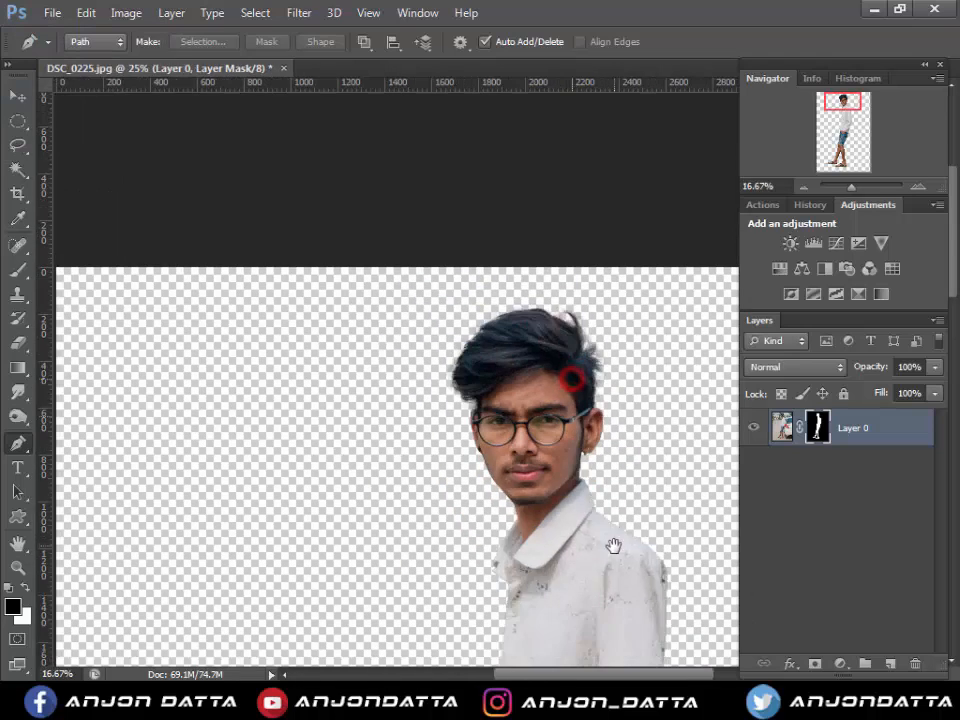
left_click(613, 542, "alt")
left_click(551, 397, "alt")
left_click(551, 397, "alt")
left_click(551, 397, "alt")
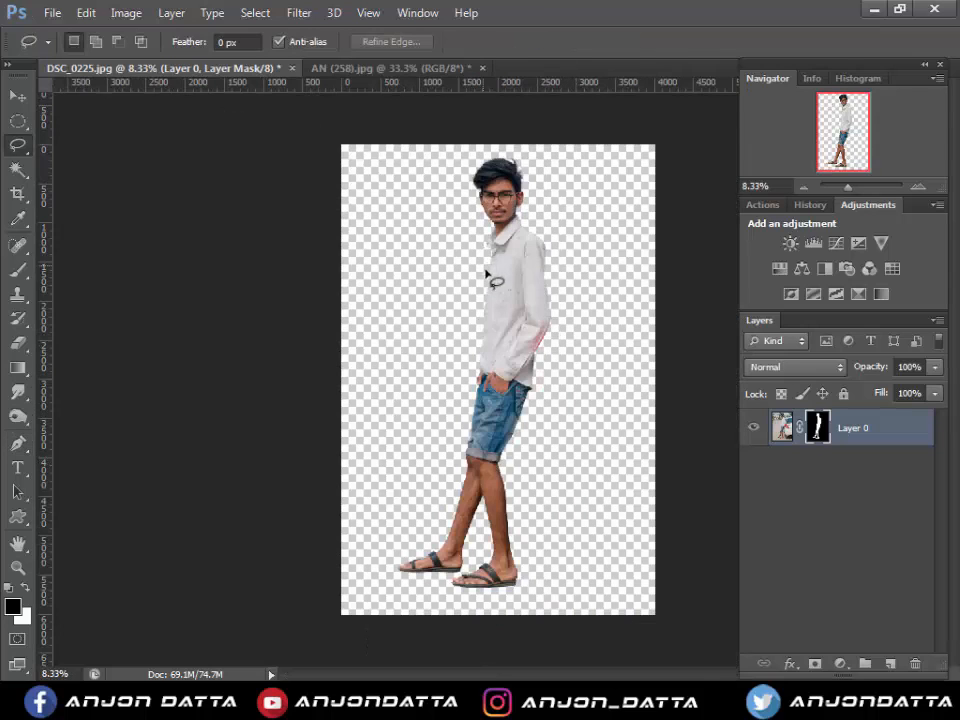
- Switch to AN (258).jpg and crop it to a full-height portrait about 729 px wide around the car's left half
key("v")
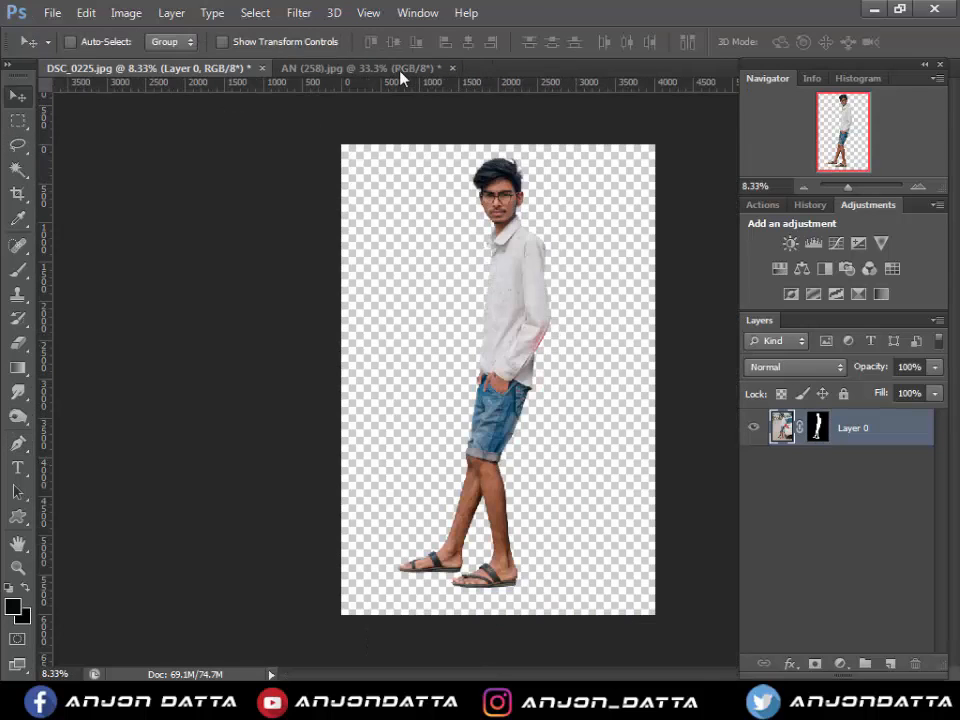
left_click(397, 67)
key("c")
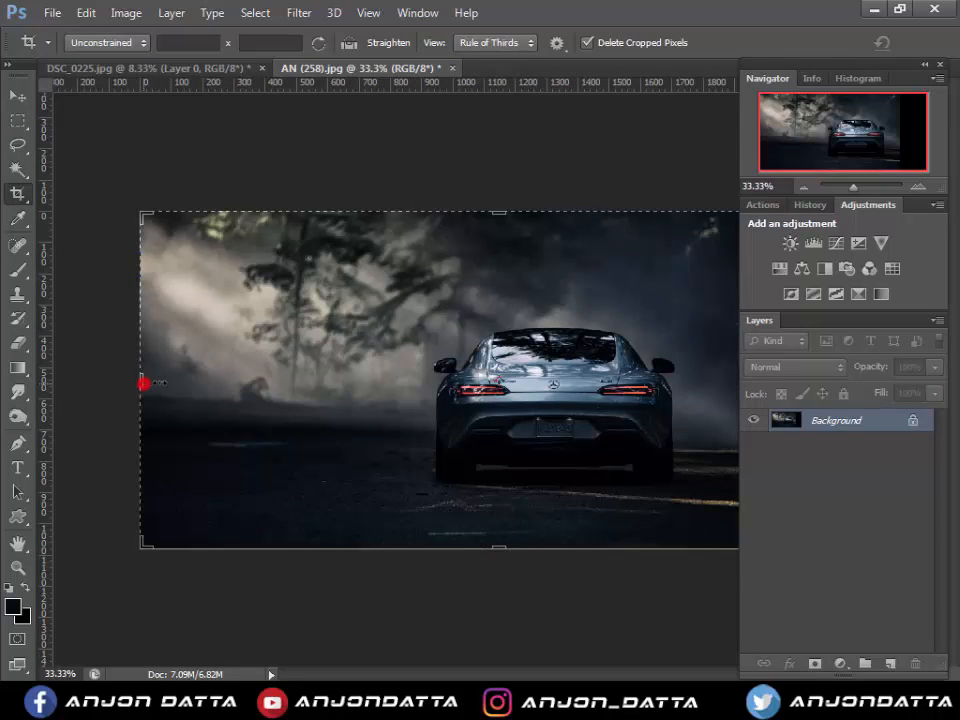
left_click_drag(145, 382, 246, 380)
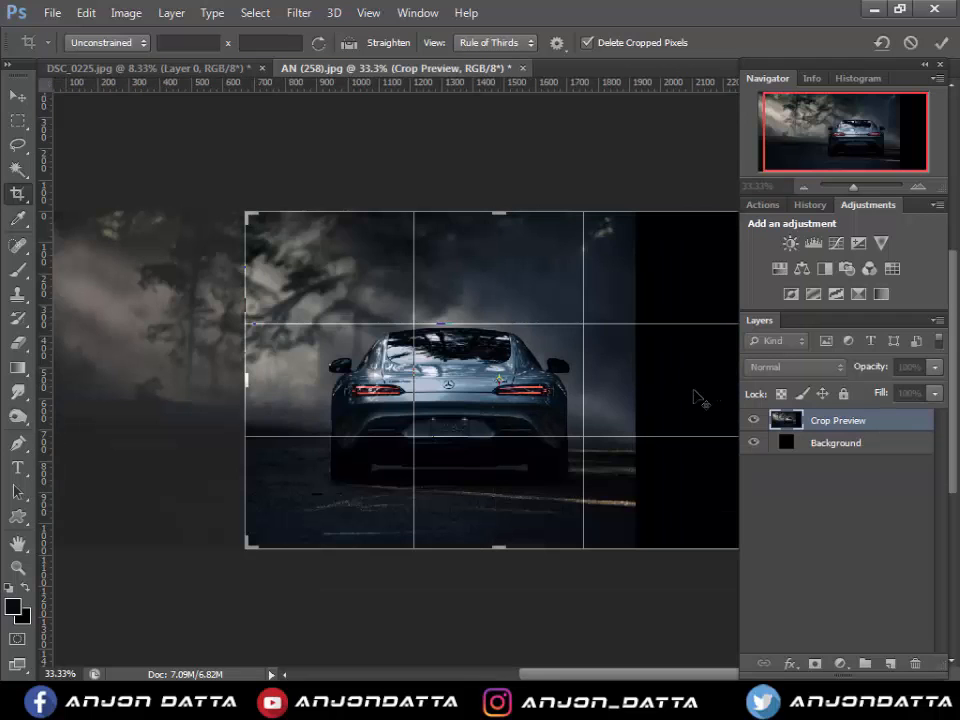
key("ctrl+minus")
left_click_drag(690, 388, 584, 405)
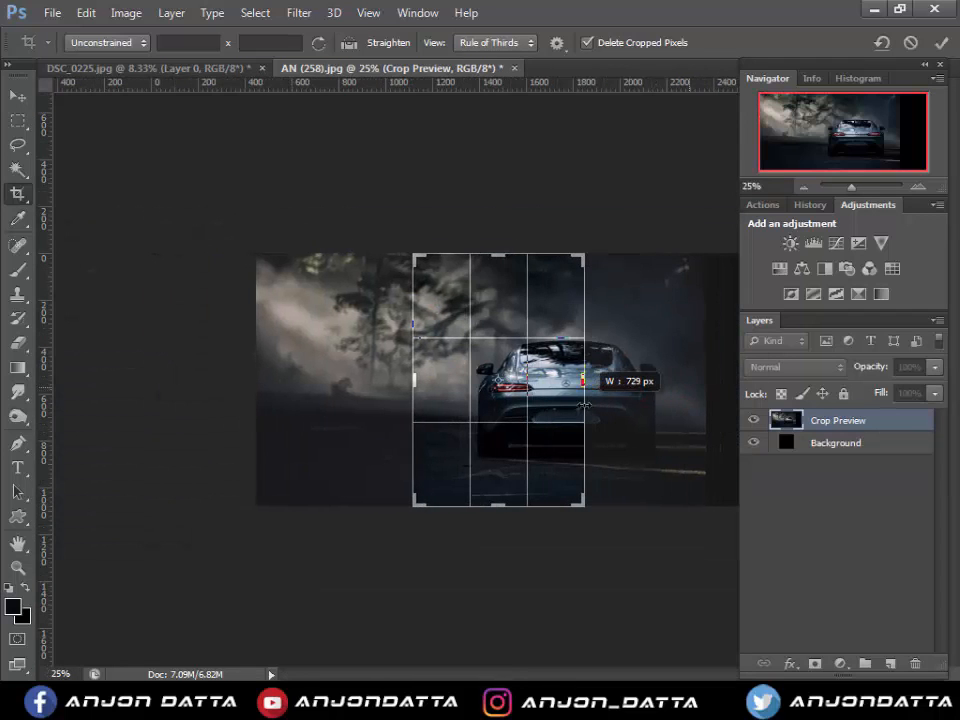
key("Return")
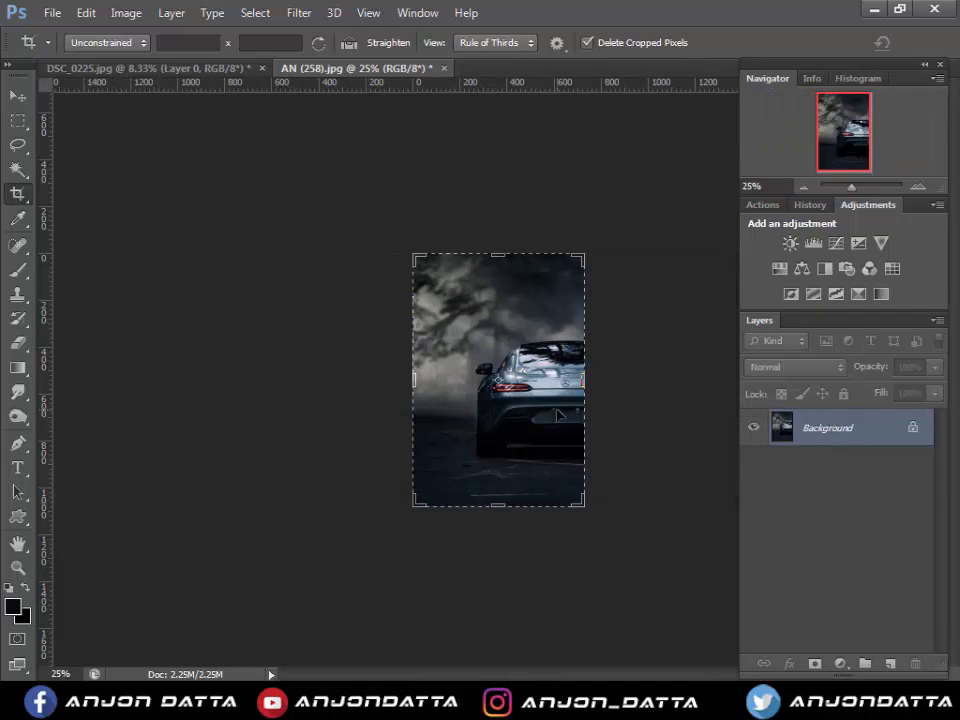
- Place the cropped car image into DSC_0225.jpg and scale it to about 573% so it covers the whole canvas
key("v")
left_click_drag(557, 414, 548, 506)
key("ctrl+t")
left_click(500, 452)
key("Escape")
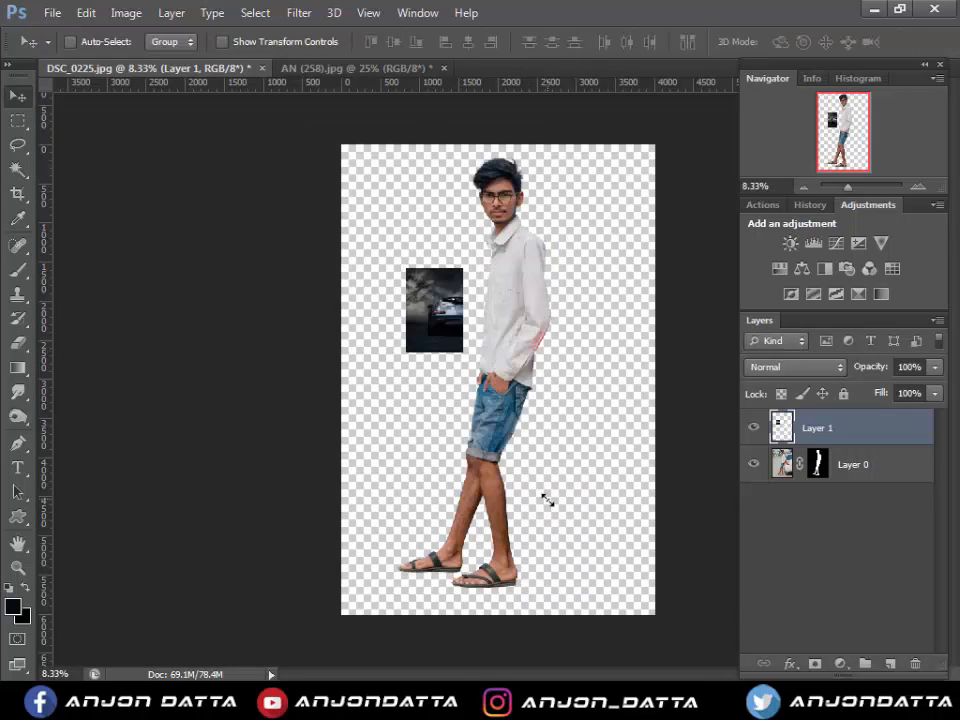
key("ctrl+t")
left_click_drag(463, 352, 670, 621)
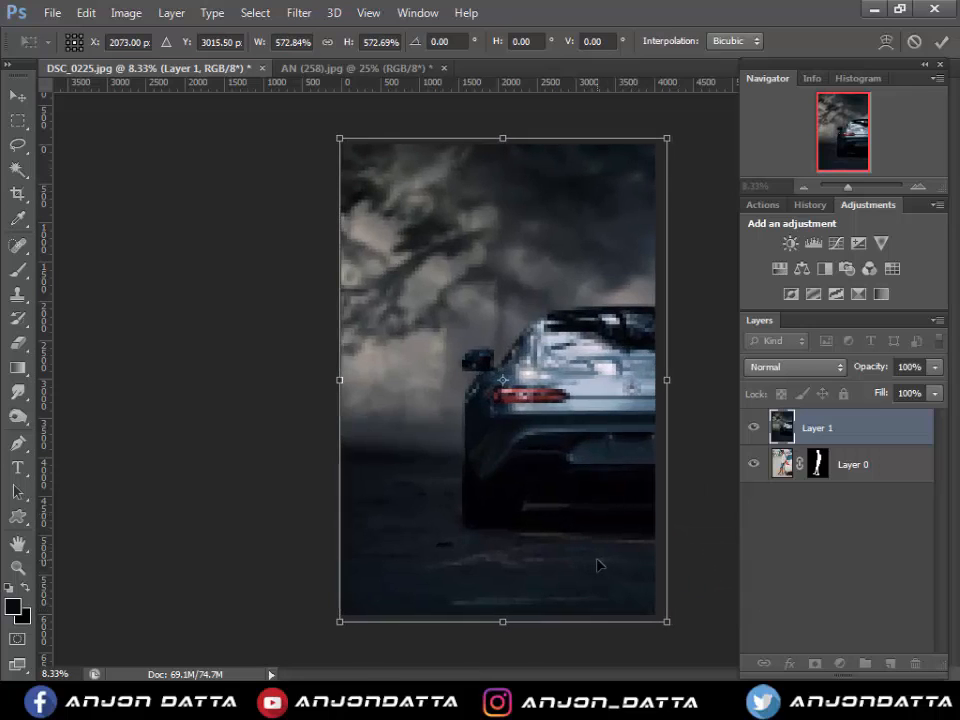
left_click_drag(597, 565, 594, 562)
key("Return")
- Extend the canvas slightly above and below the picture with the Crop tool, keeping the original width
key("c")
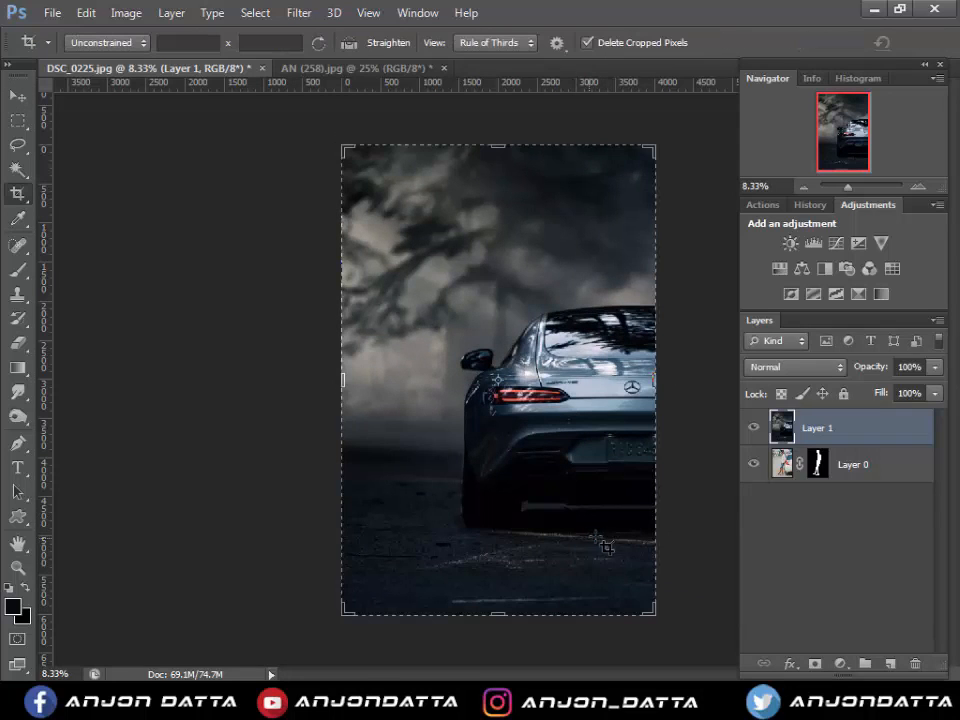
left_click_drag(657, 614, 661, 616)
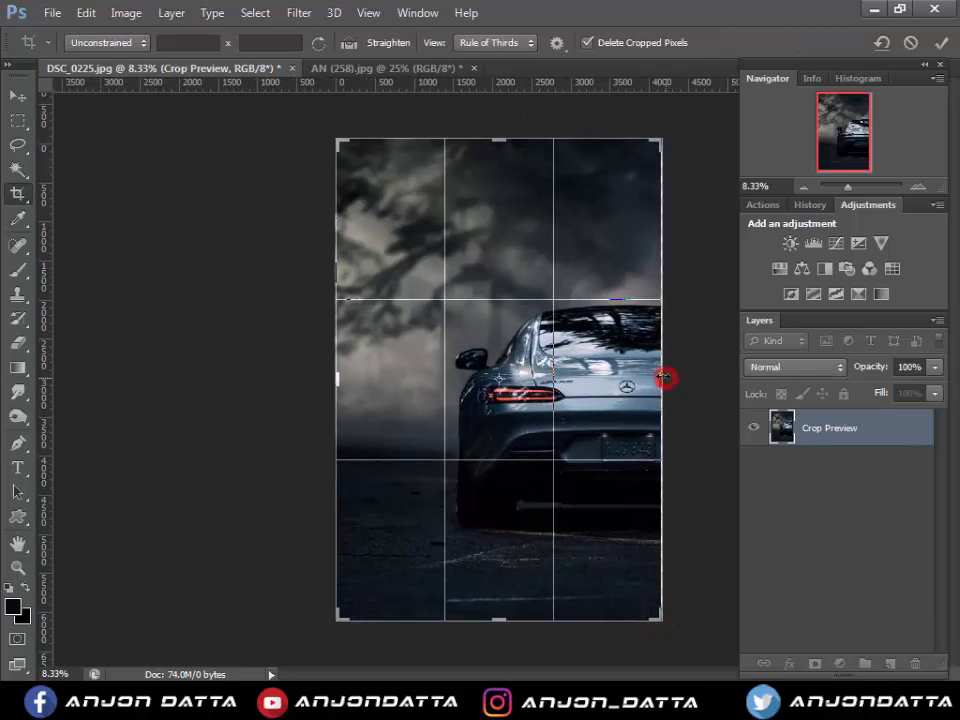
left_click_drag(664, 377, 653, 378)
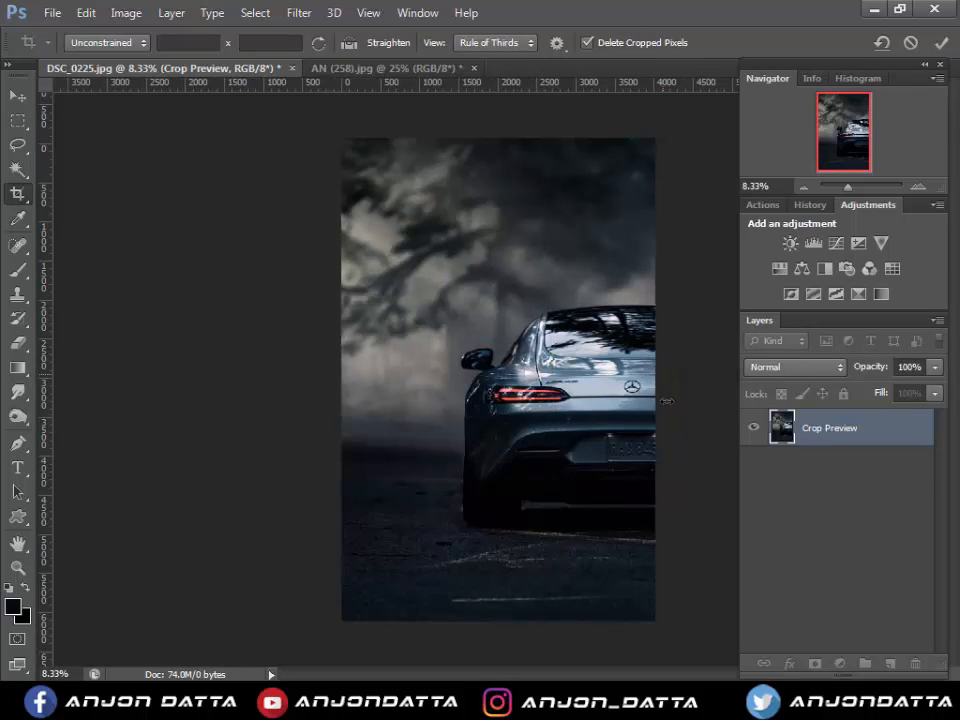
- Move the man's masked layer above the car background layer
left_click_drag(866, 432, 818, 485)
left_click(847, 442)
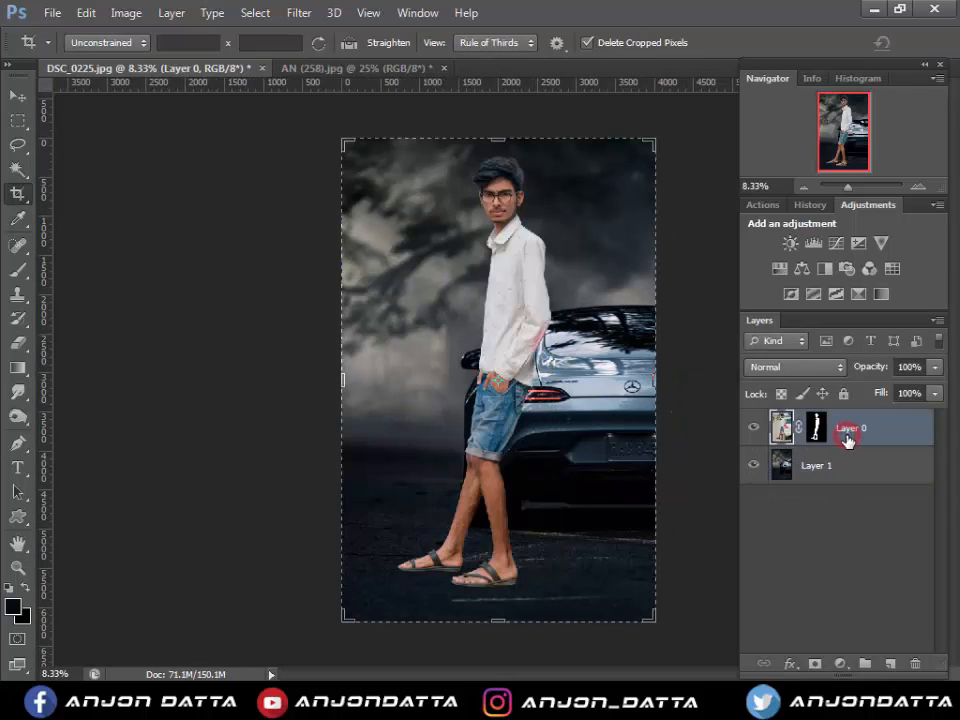
key("l")
- Scale the man down and position him so he leans against the left rear corner of the car
key("ctrl+t")
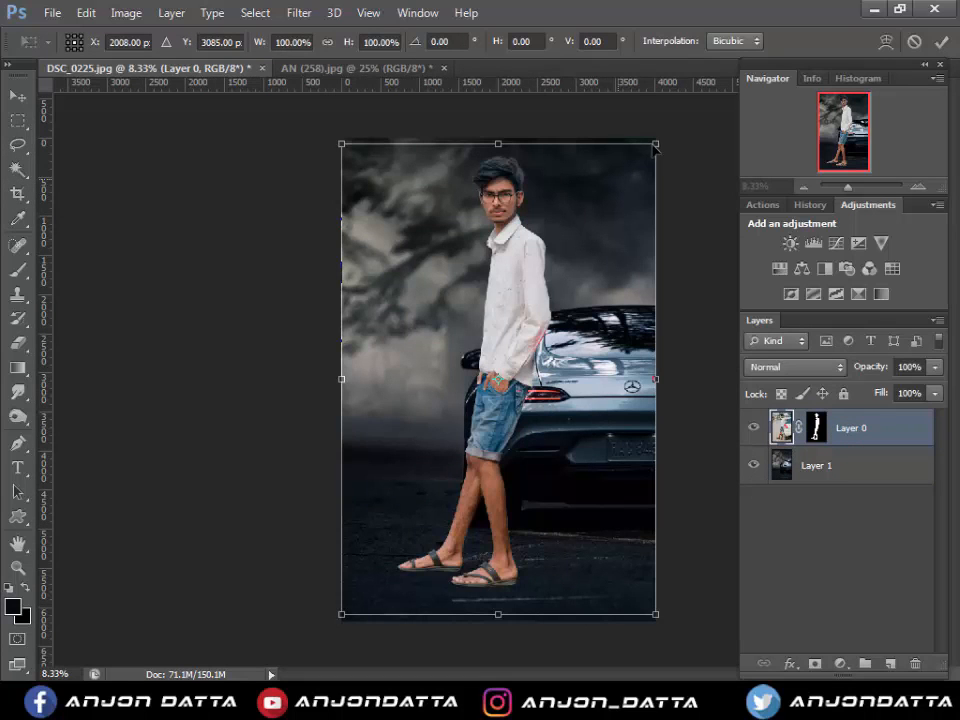
left_click_drag(654, 146, 603, 220)
left_click_drag(538, 333, 486, 348)
left_click_drag(551, 235, 568, 208)
left_click_drag(473, 357, 470, 345)
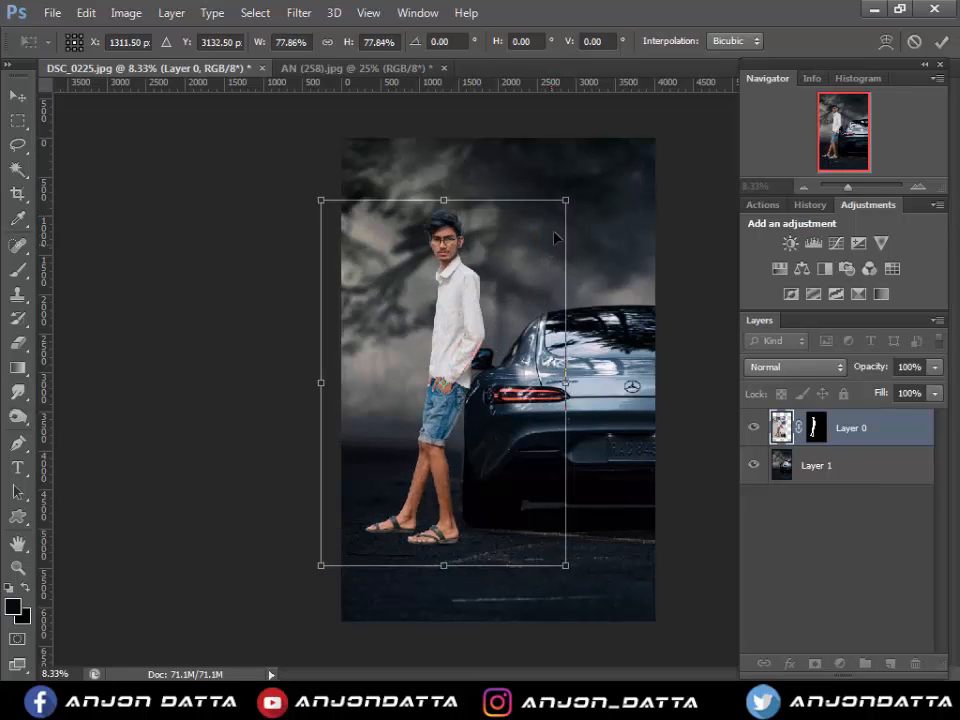
left_click_drag(566, 200, 577, 186)
left_click_drag(452, 358, 465, 357)
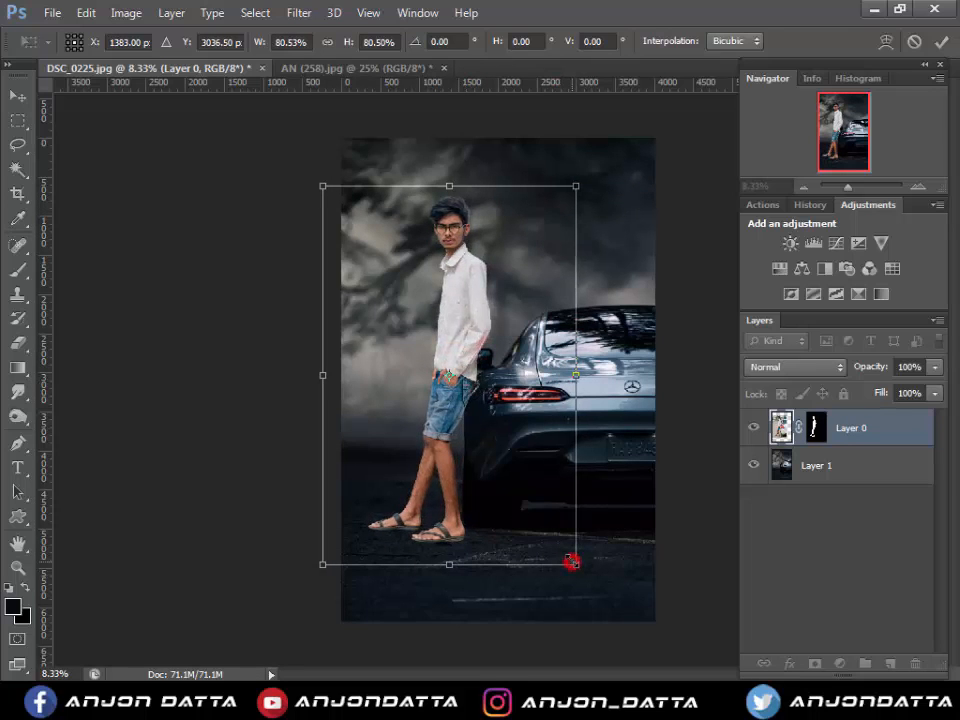
left_click_drag(572, 562, 565, 548)
left_click_drag(506, 507, 508, 506)
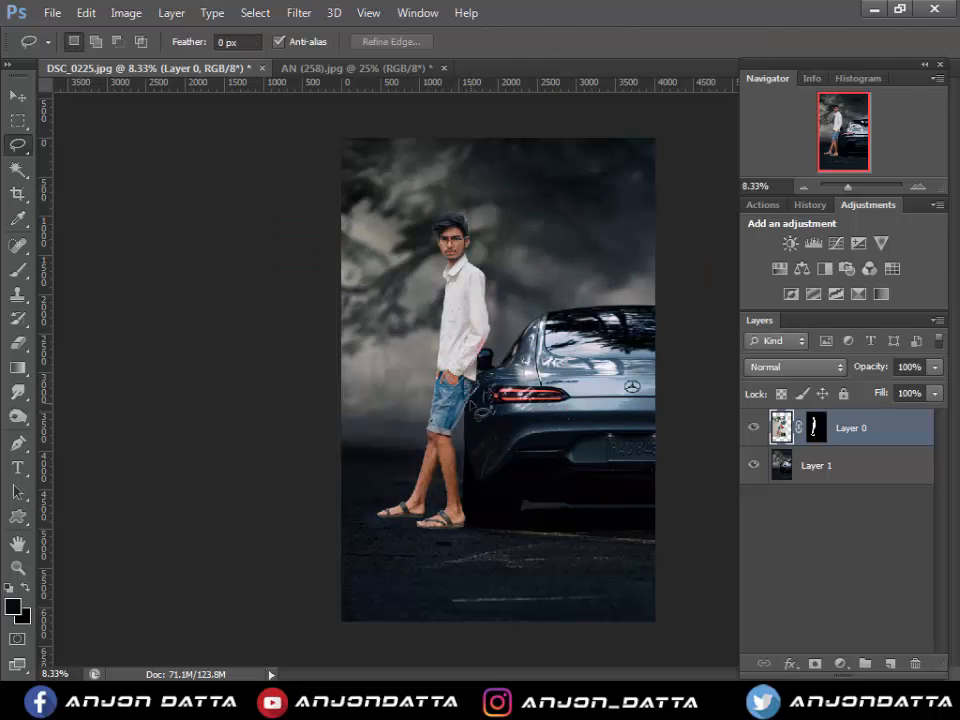
- Convert the man's layer to a smart object
scroll(469, 372, "up", 3)
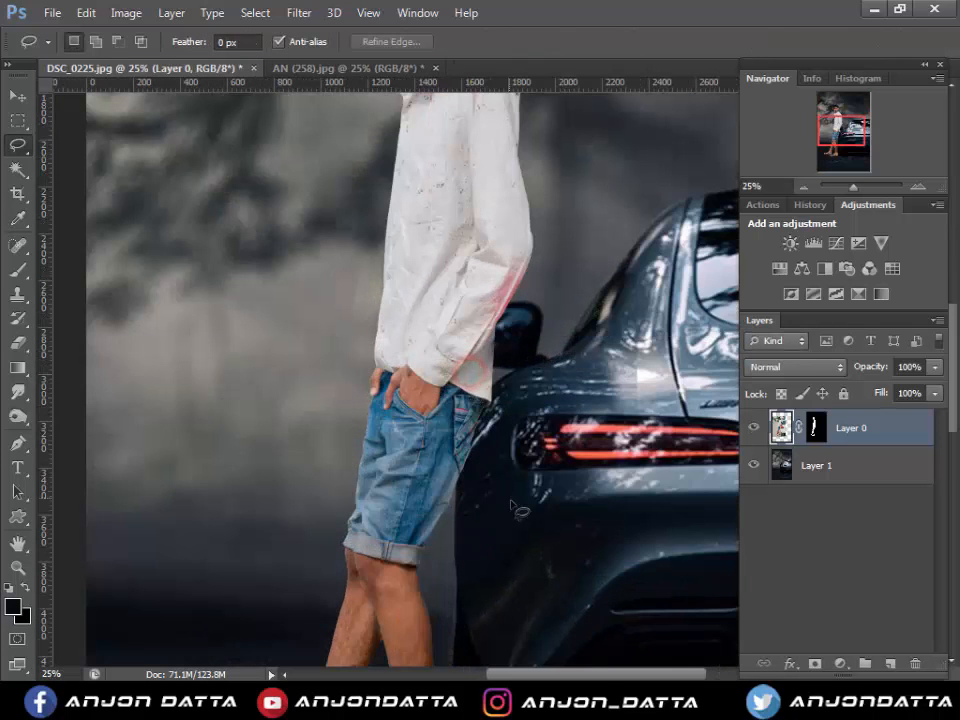
right_click(836, 413)
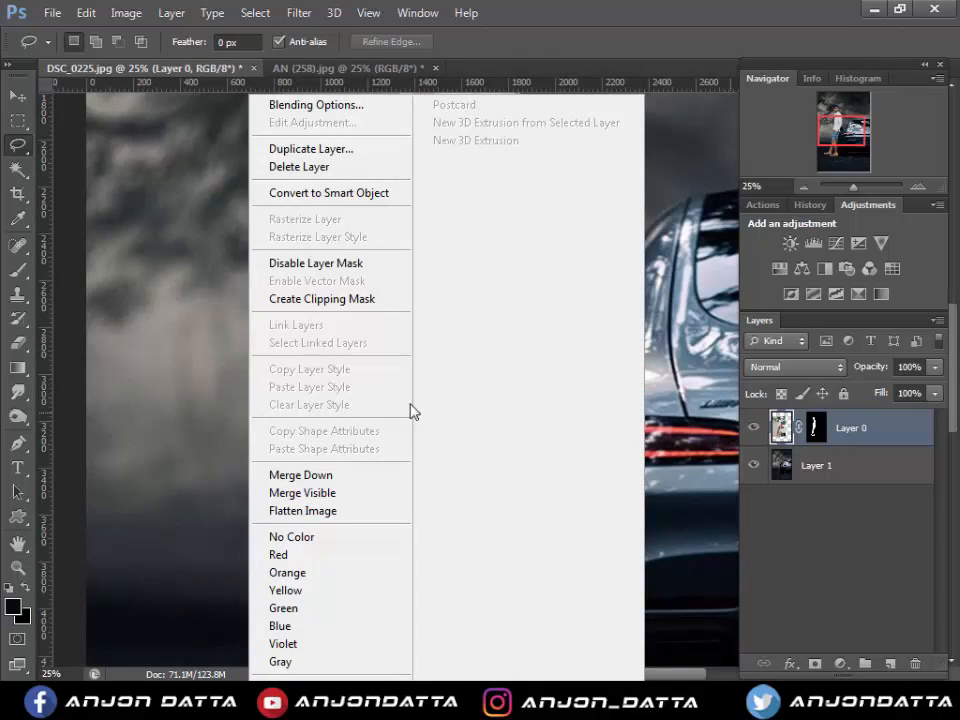
left_click(358, 203)
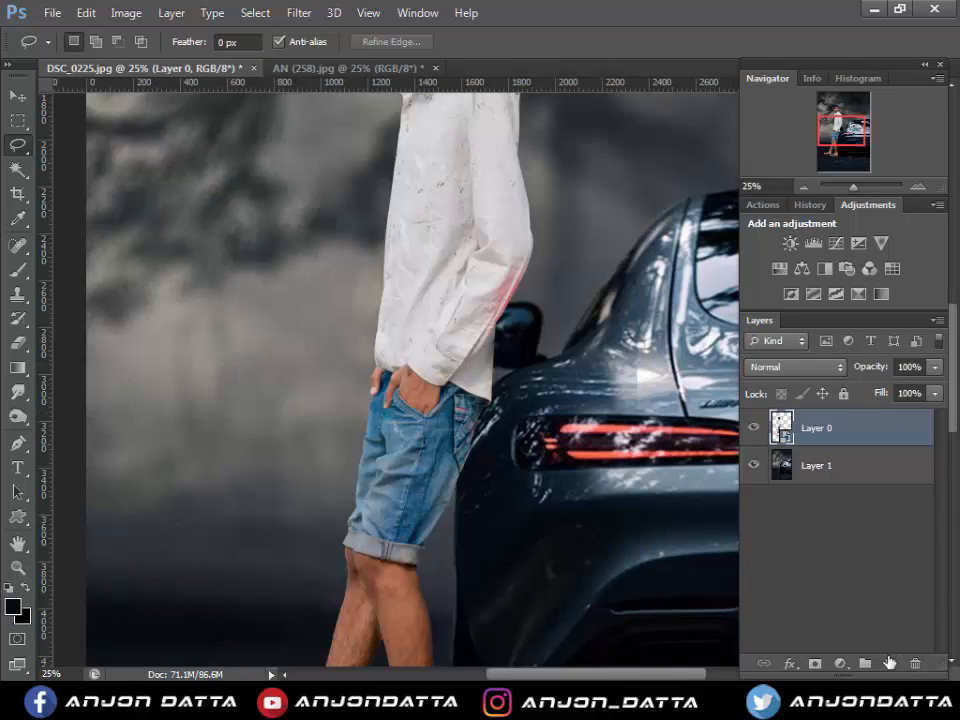
- Create a new layer beneath the man and set up a black brush of 114 px with 34% hardness
left_click(889, 663)
left_click_drag(849, 431, 849, 478)
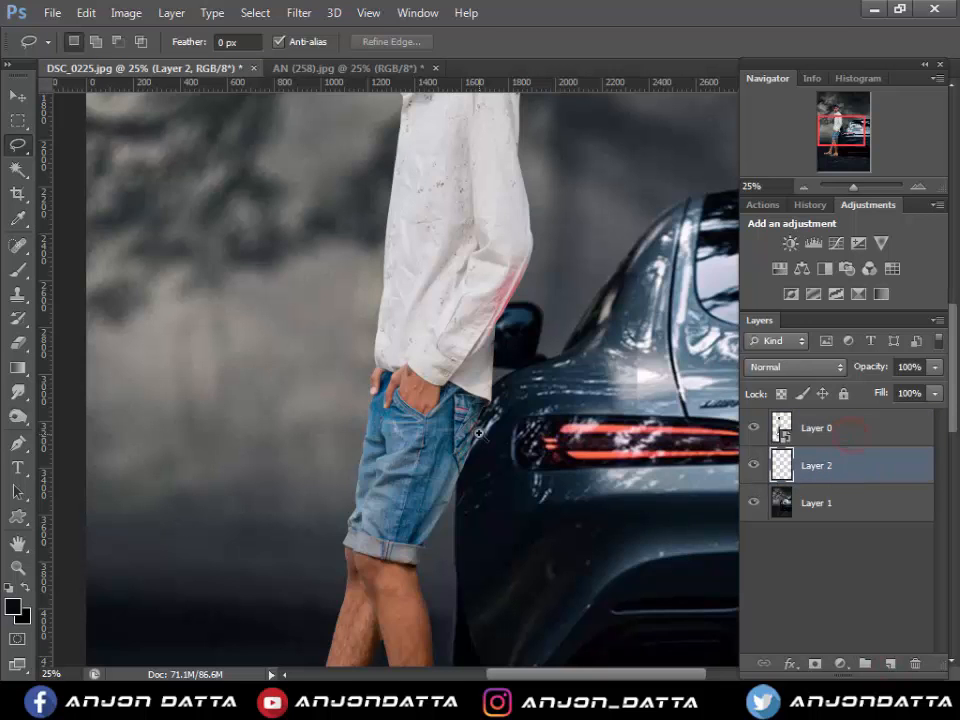
scroll(479, 433, "up", 2)
right_click(556, 424)
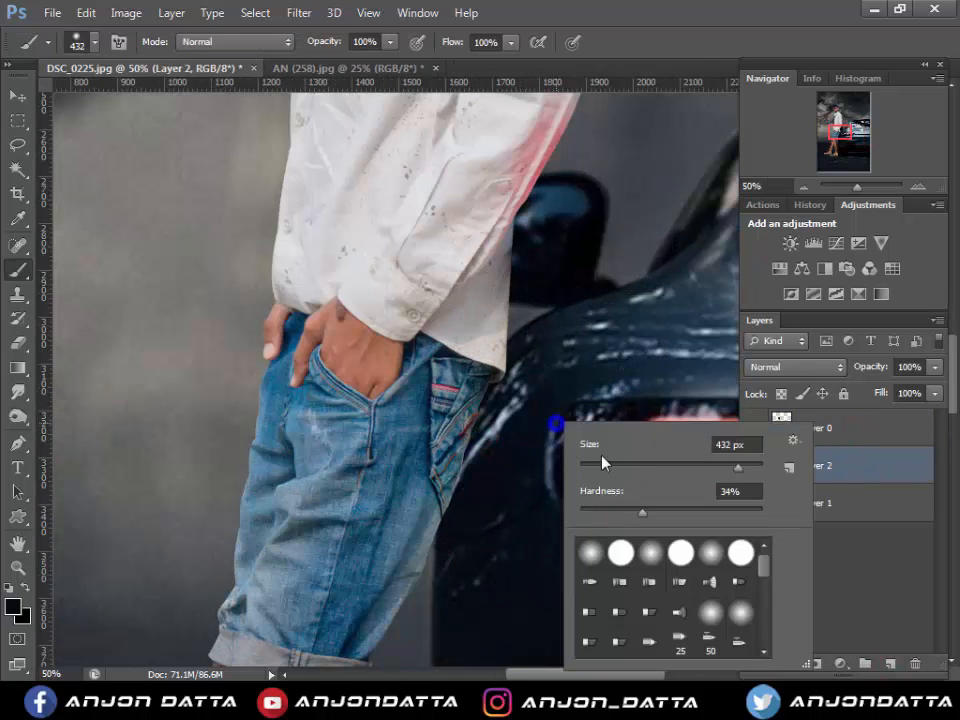
left_click(25, 619)
left_click_drag(478, 419, 616, 345)
left_click(448, 570)
key("Escape")
right_click(502, 440)
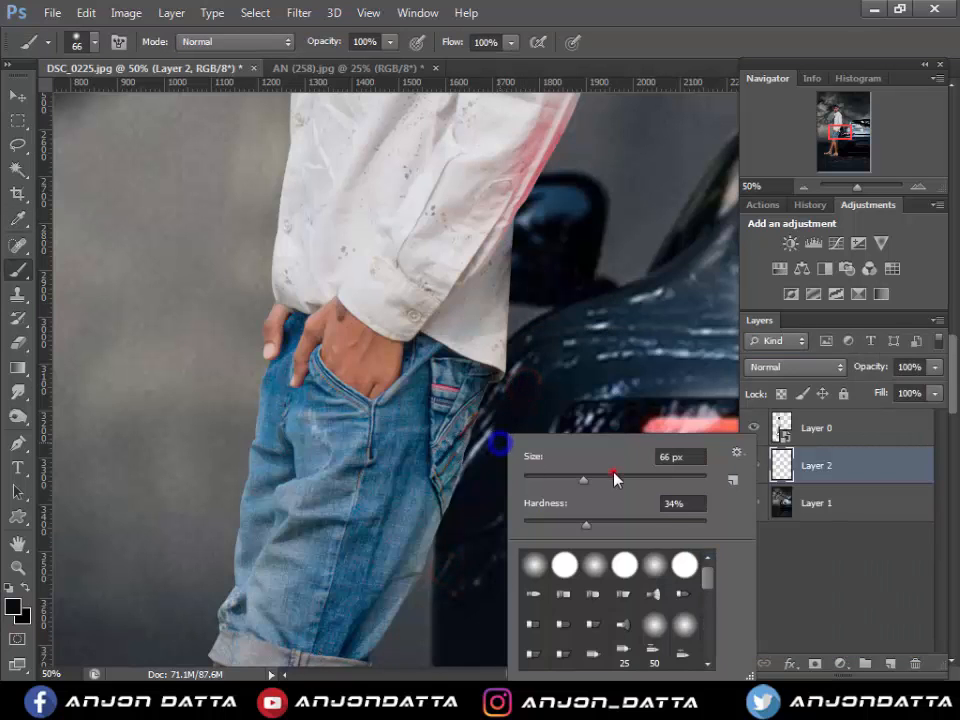
key("Return")
left_click(12, 605)
key("Escape")
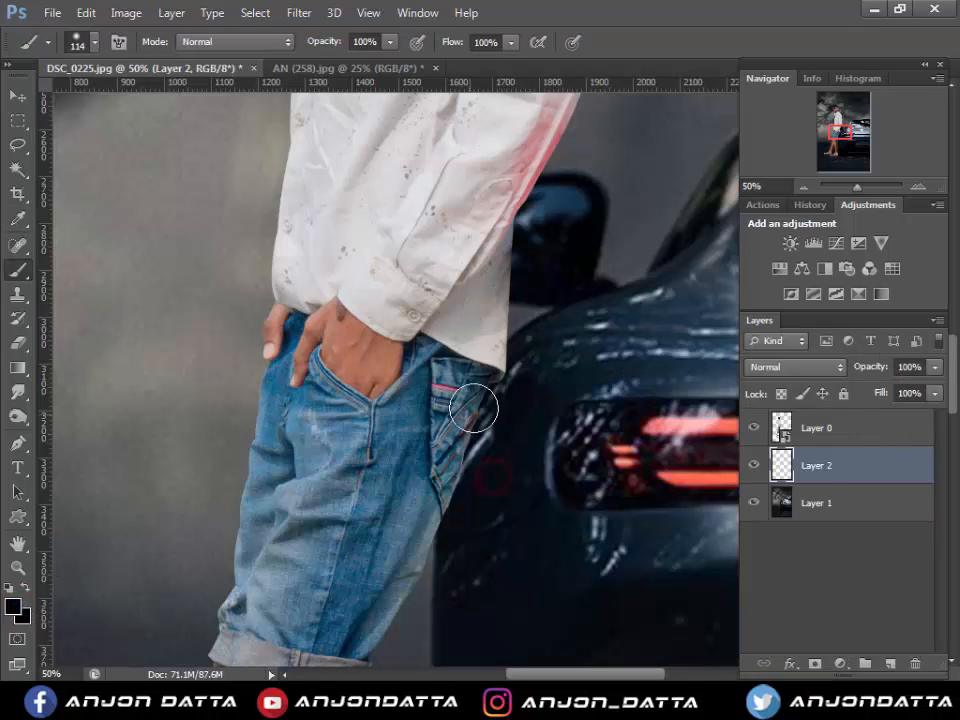
- Paint a black shadow on the car beside the man's shorts and down along his legs
left_click(509, 389)
mouse_move(514, 457)
left_mouse_down()
mouse_move(474, 569)
mouse_move(529, 470)
left_mouse_up()
mouse_move(545, 358)
left_mouse_down()
mouse_move(560, 506)
mouse_move(528, 571)
mouse_move(551, 356)
mouse_move(595, 549)
left_mouse_up()
scroll(595, 549, "down", 4)
left_click_drag(498, 307, 497, 510)
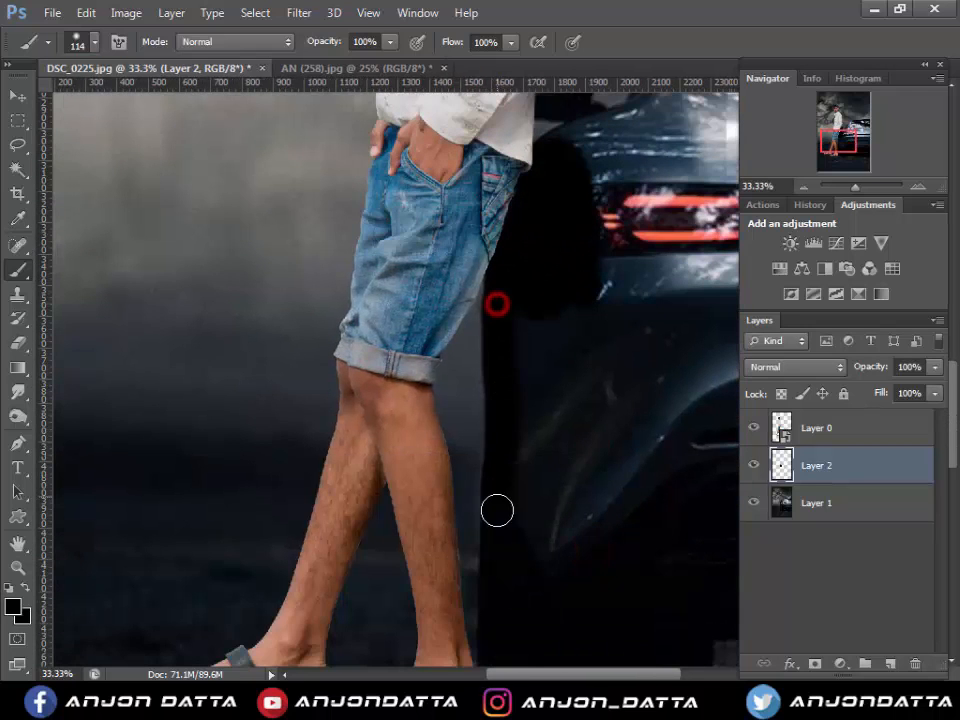
left_click_drag(523, 557, 487, 341)
scroll(564, 386, "down", 1)
left_click_drag(564, 386, 520, 636)
- Soften the painted shadow with a Gaussian Blur of 109.1 pixels radius
left_click(302, 12)
left_click(315, 198)
left_click(591, 341)
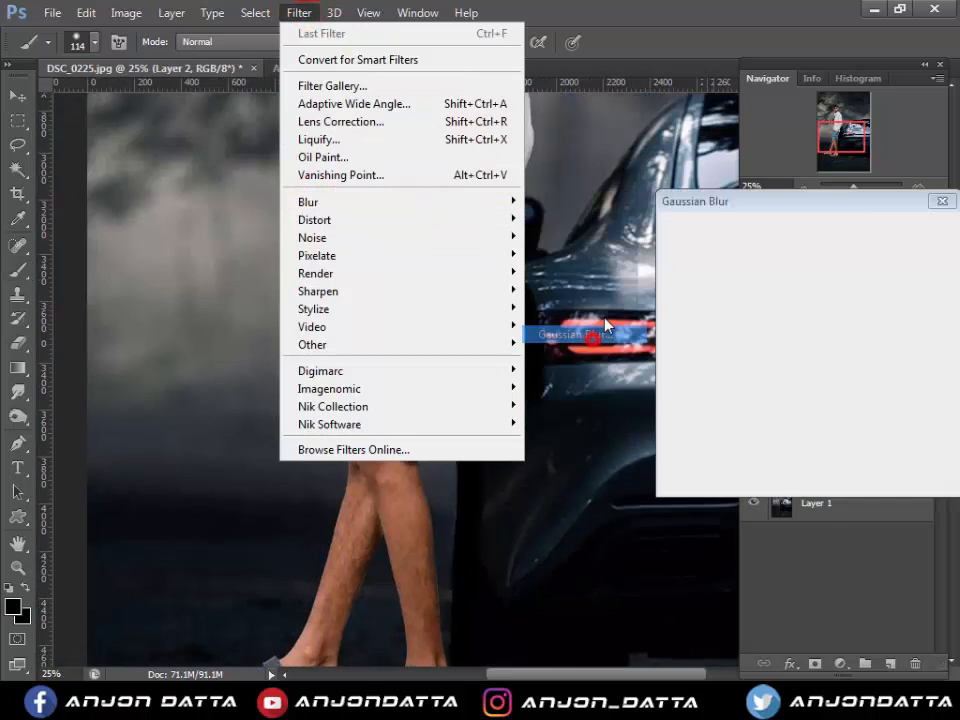
left_click_drag(776, 478, 795, 482)
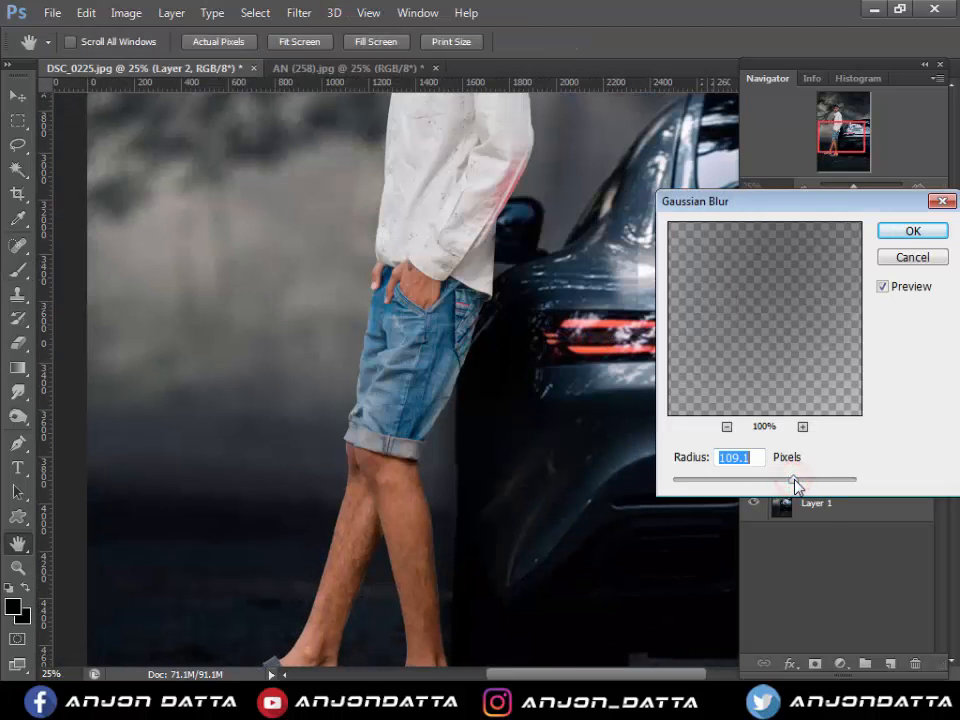
key("Return")
- With the man temporarily hidden, erase the blurred shadow spilling past the car's edge using a 201 px eraser with 0% hardness
key("b")
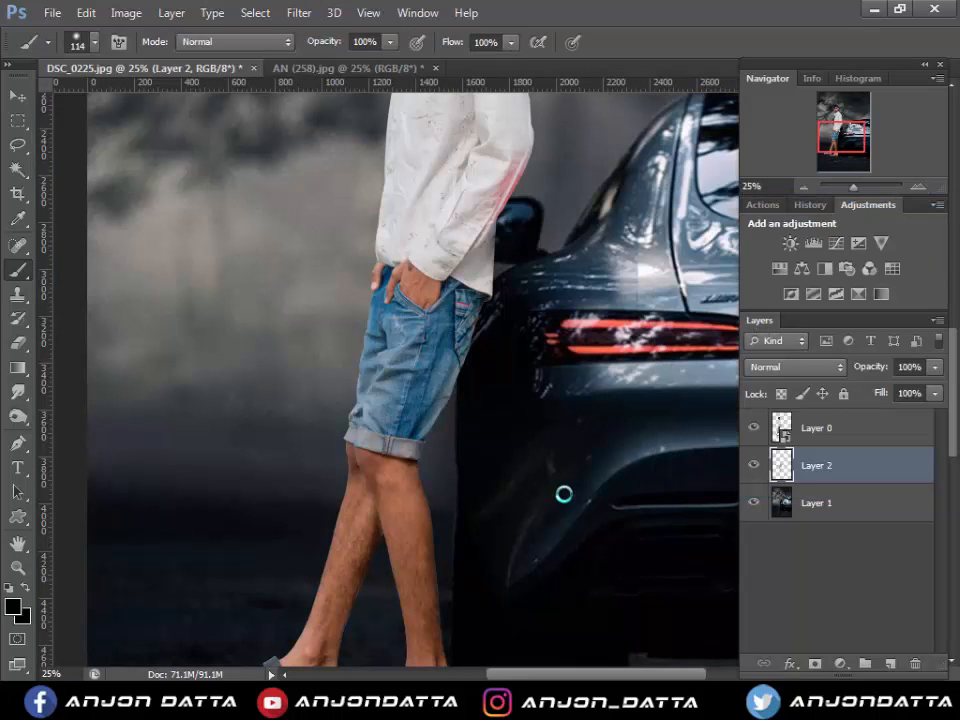
key("e")
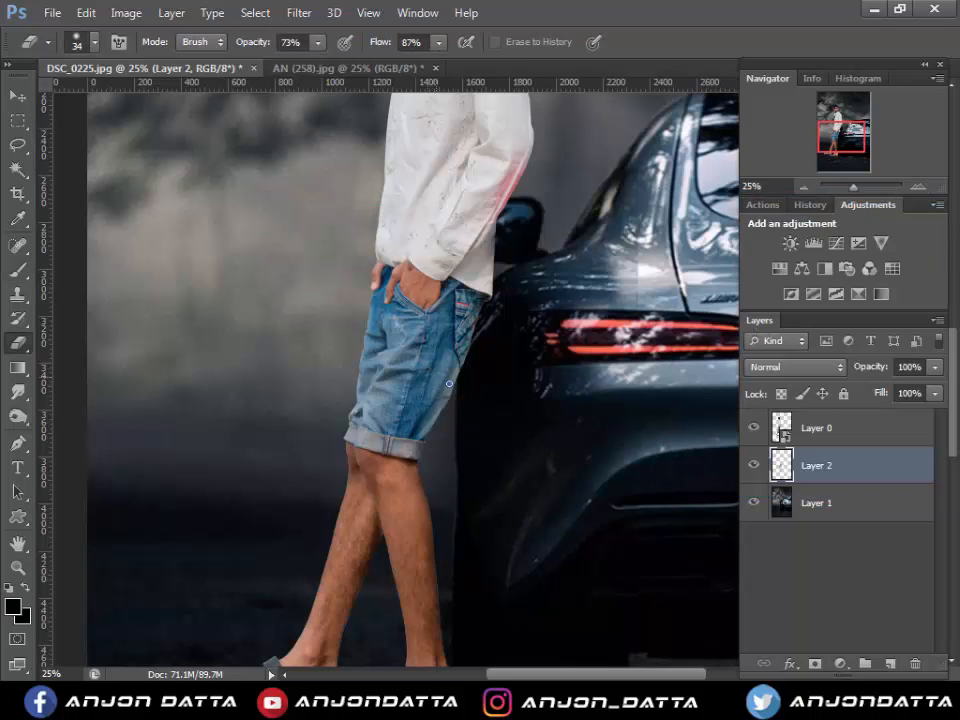
right_click(449, 383)
left_click(446, 332)
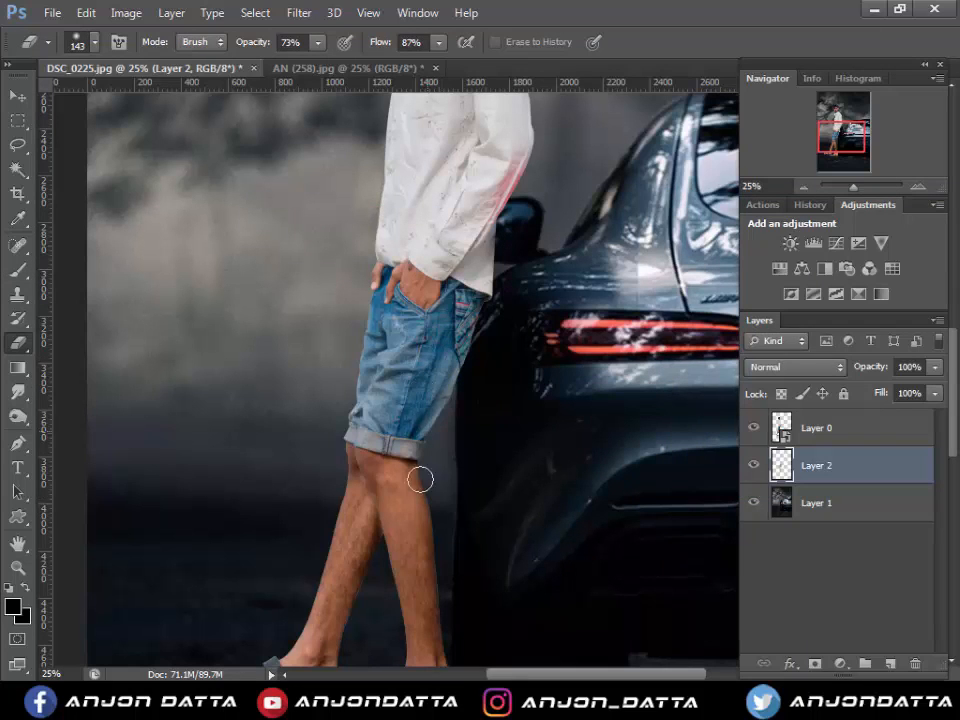
left_click(753, 427)
right_click(525, 469)
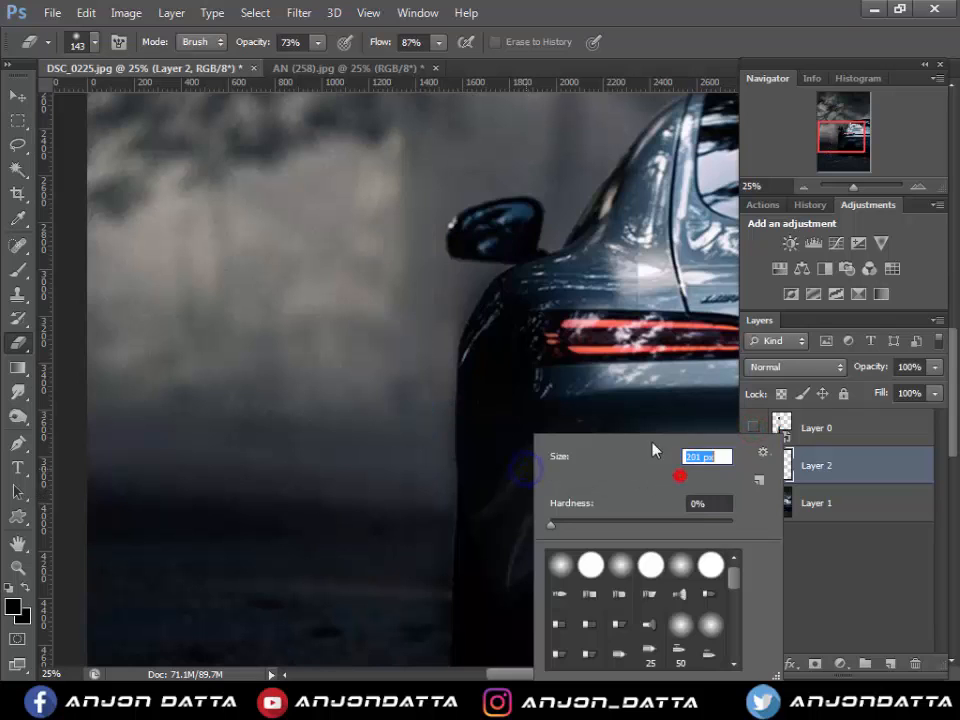
left_click(493, 253)
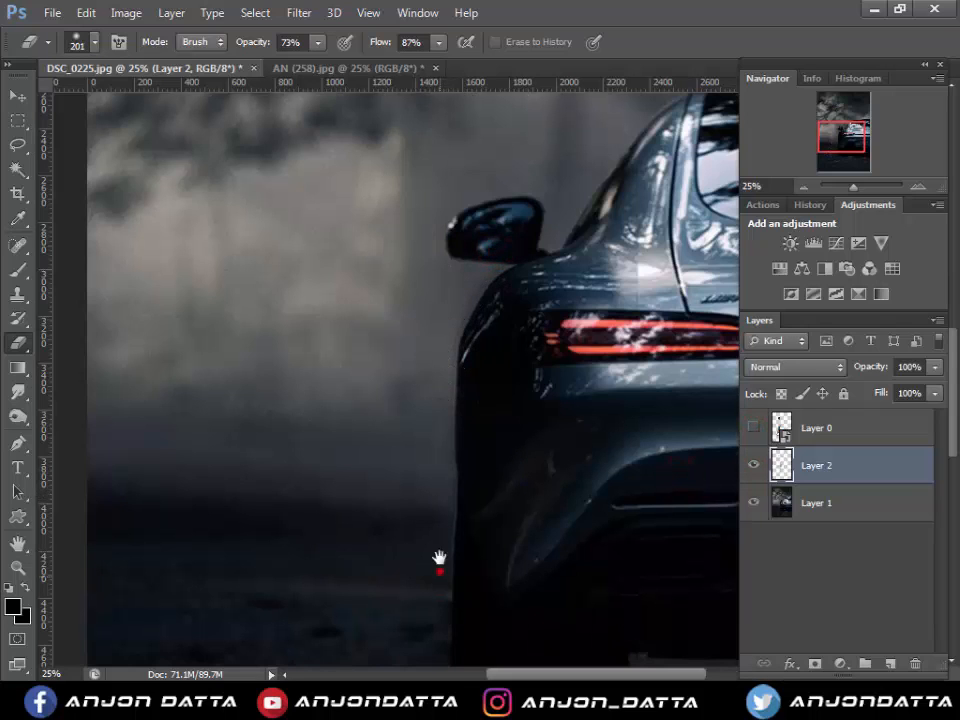
left_click_drag(439, 557, 439, 360)
left_click_drag(450, 315, 448, 440)
left_click(753, 427)
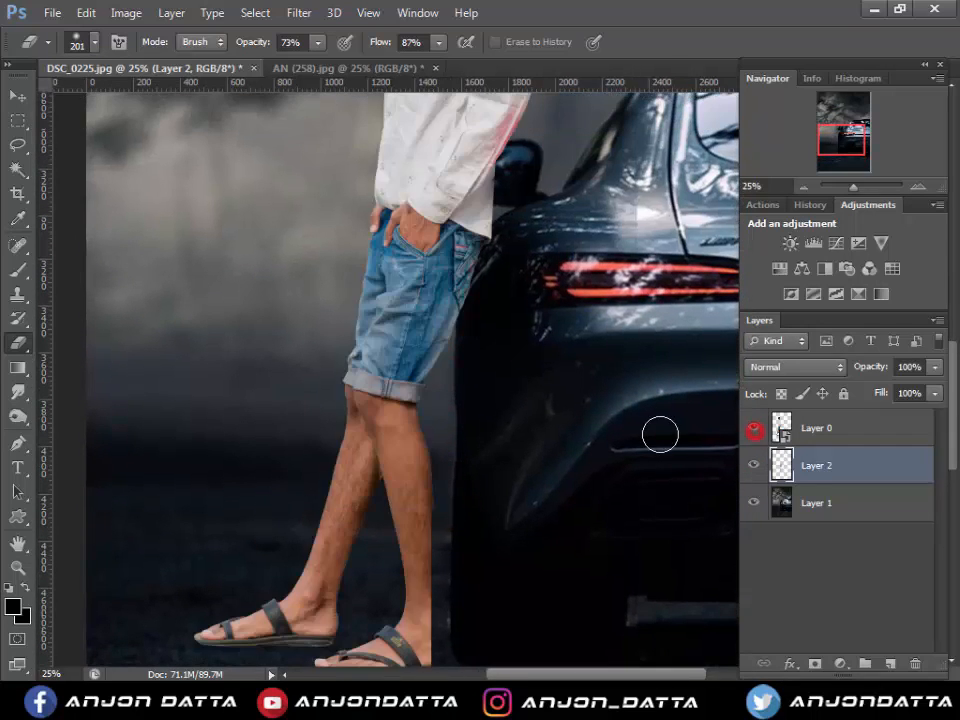
- Toggle the visibility of the man and the shadow layer to compare the image with and without them
left_click(531, 369, "alt")
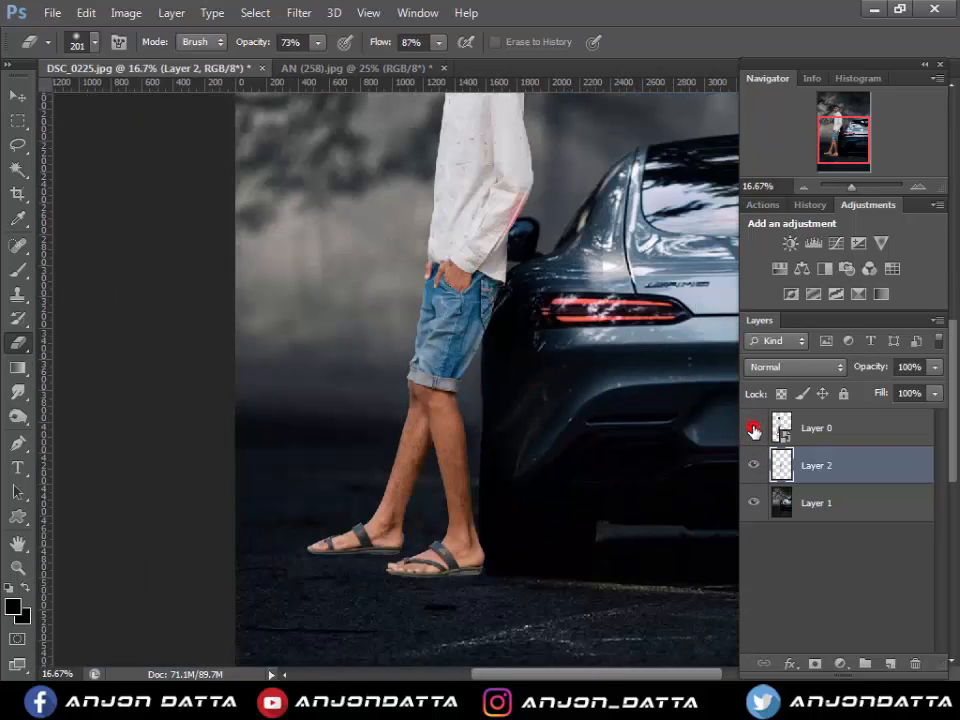
left_click(753, 428)
left_click(753, 427)
left_click(755, 456)
left_click(755, 456)
left_click(755, 456)
left_click(755, 456)
left_click(755, 456)
left_click(755, 456)
- Create a new layer beneath the man and paint a black shadow beside the back of his shorts with the 114 px brush
left_click(514, 301, "ctrl")
left_click(514, 301, "ctrl")
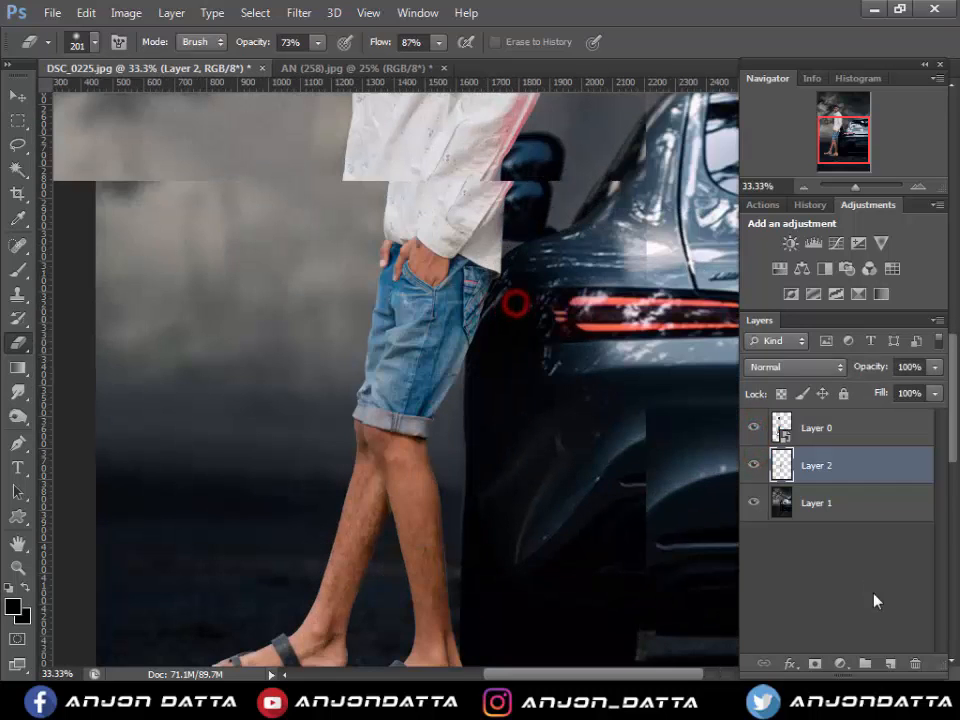
left_click(889, 663)
right_click(490, 278)
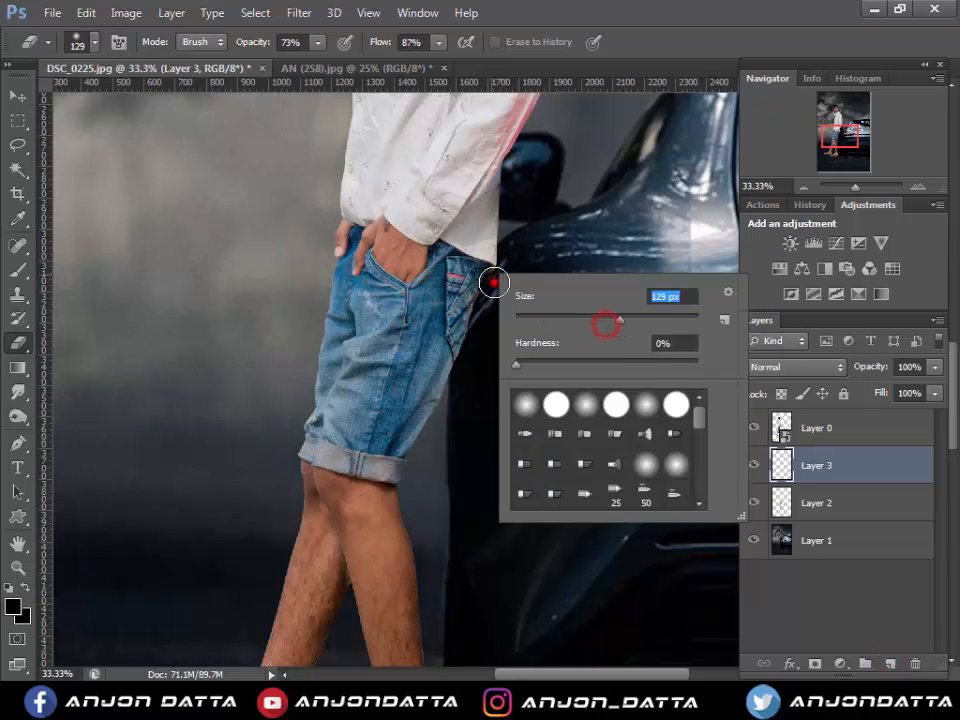
left_click(496, 280)
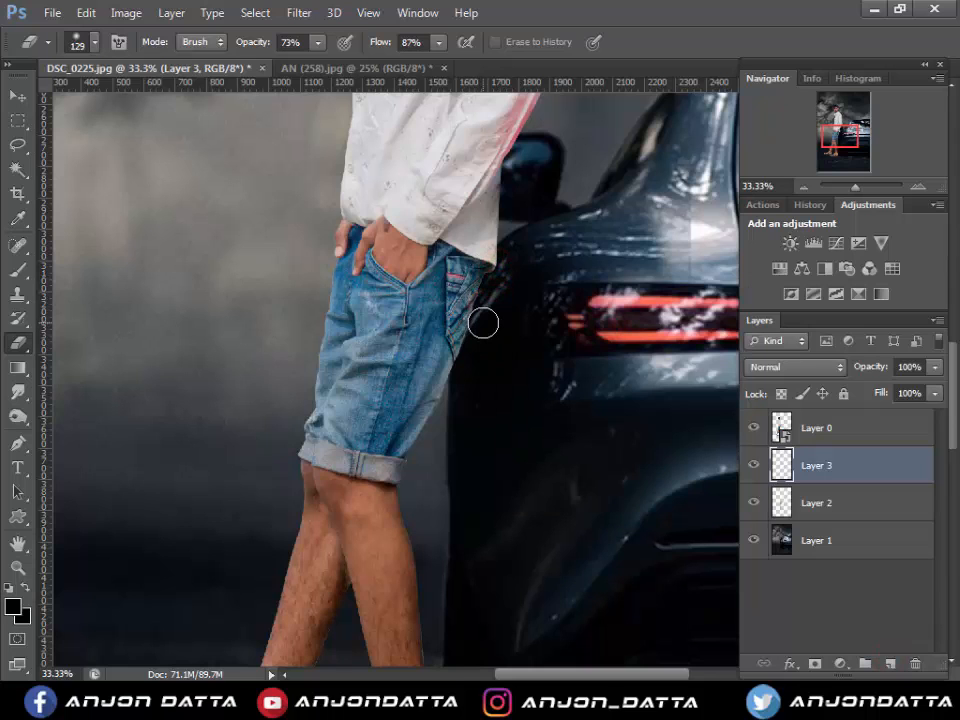
key("b")
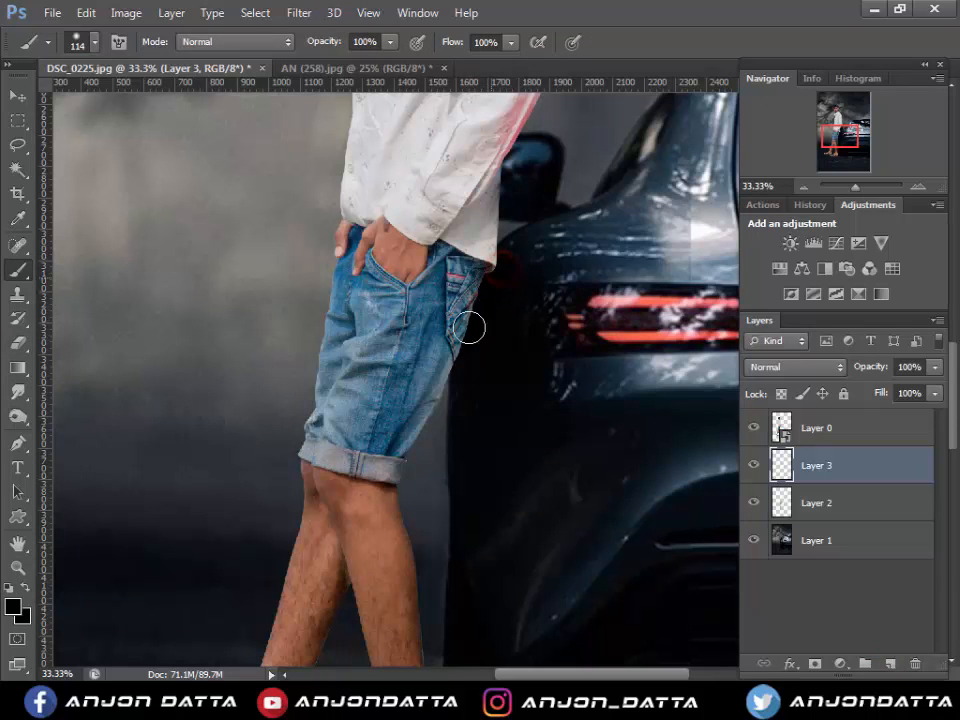
left_click(517, 367, "alt")
left_click(555, 459, "alt")
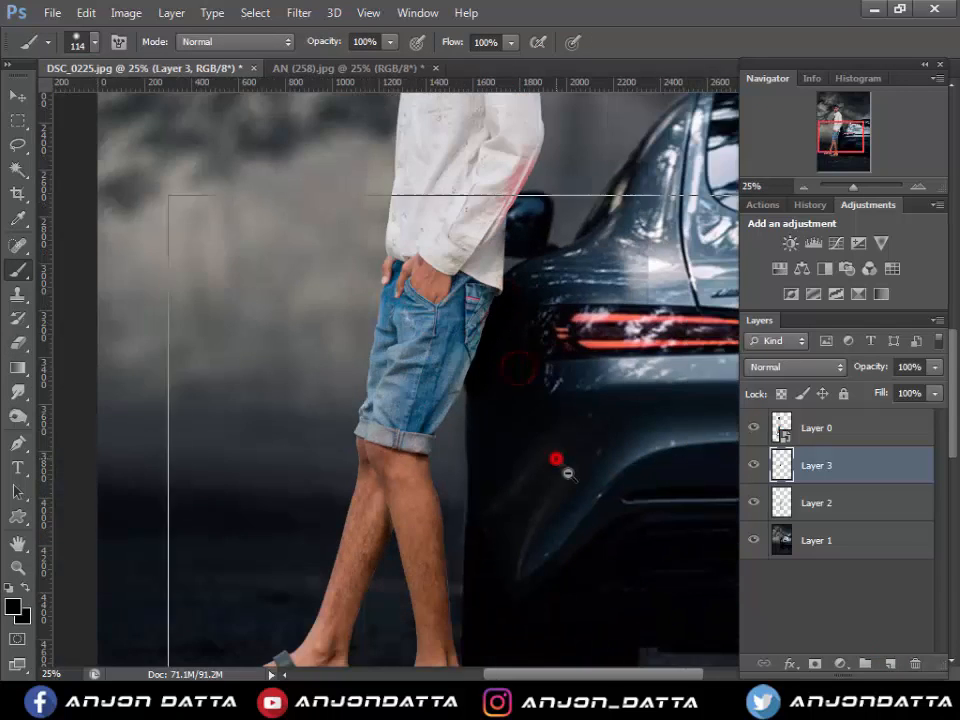
- Create another layer beneath the man for the ground shadow and set the brush to 152 px with 0% hardness
left_click_drag(607, 510, 596, 378)
left_click(889, 663)
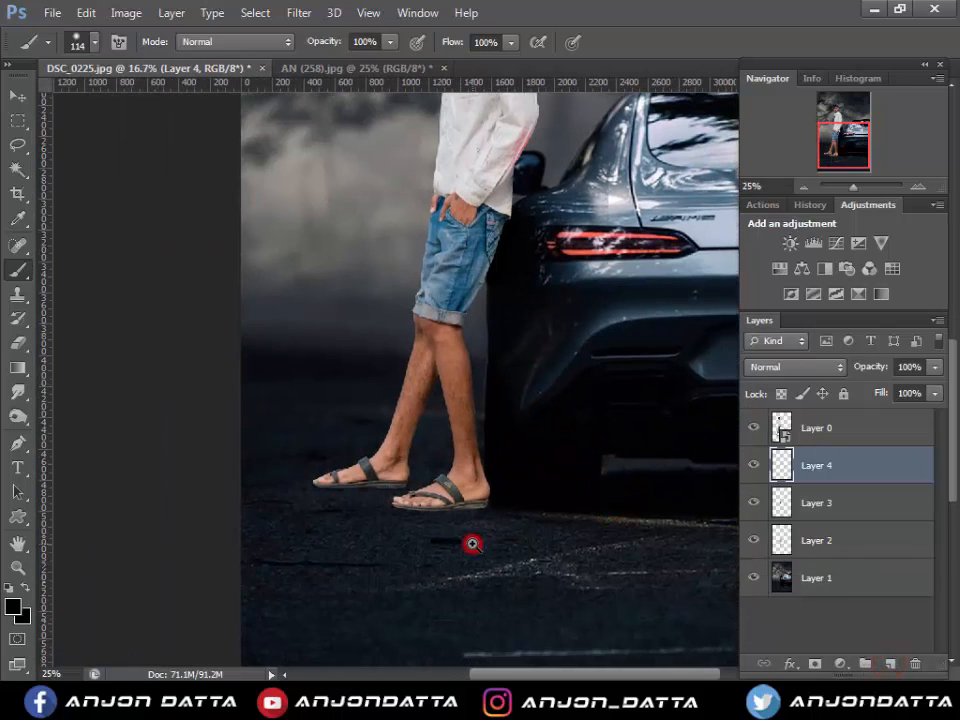
left_click(472, 543, "ctrl")
right_click(463, 514)
left_click_drag(549, 524, 525, 520)
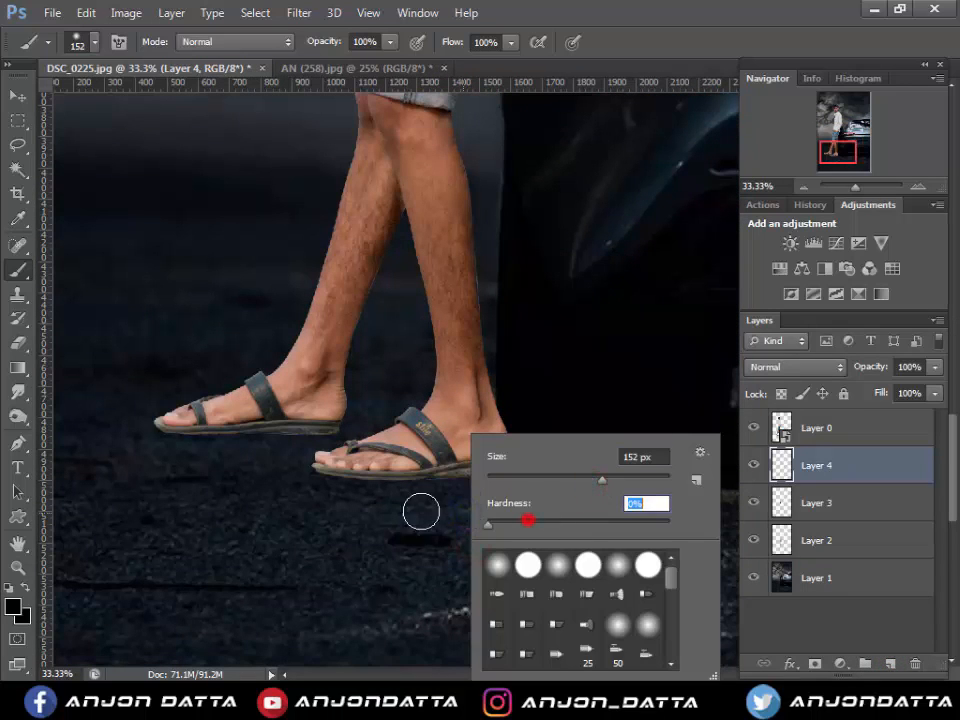
- Paint black shadows on the ground under both sandals, extending the rear one toward the car
left_click(369, 484)
left_click_drag(438, 476, 571, 521)
left_click_drag(364, 491, 422, 527)
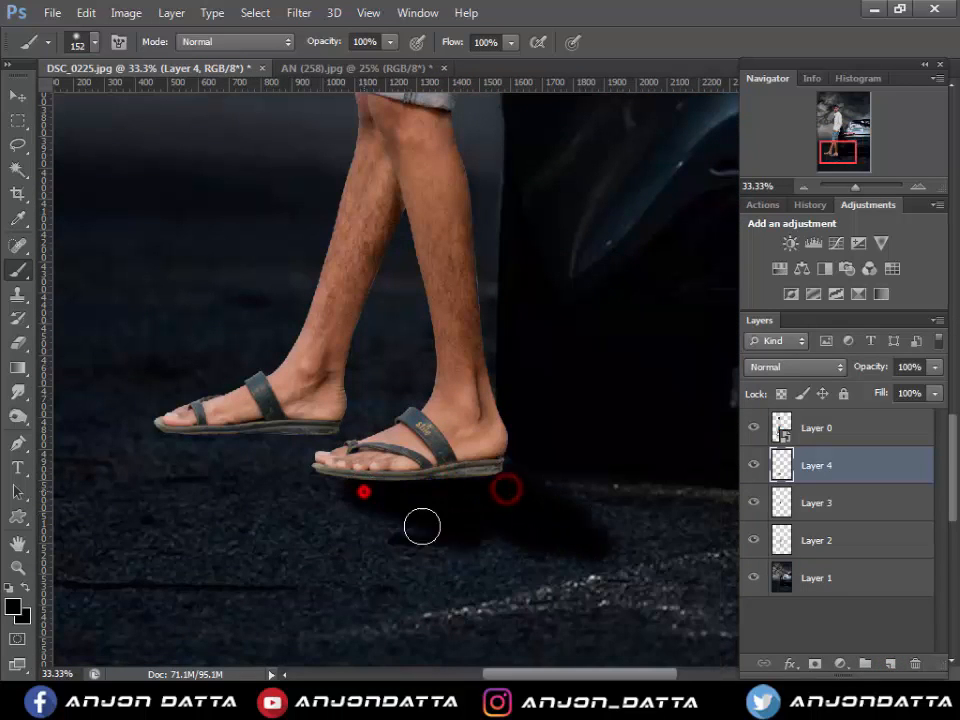
mouse_move(201, 439)
left_mouse_down()
mouse_move(345, 465)
mouse_move(348, 452)
left_mouse_up()
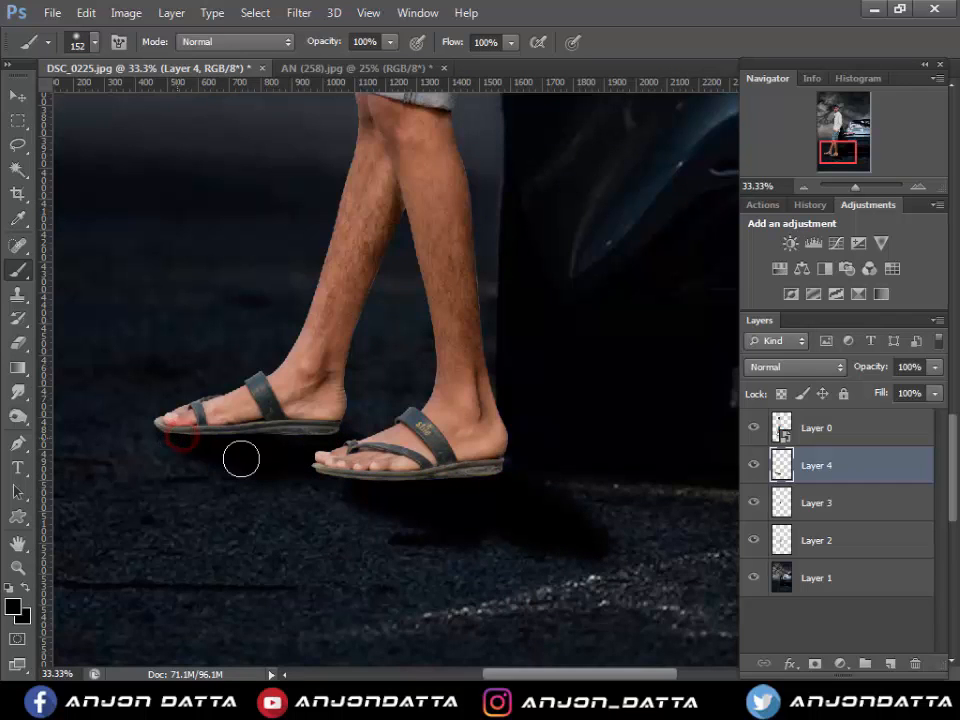
left_click_drag(342, 486, 534, 548)
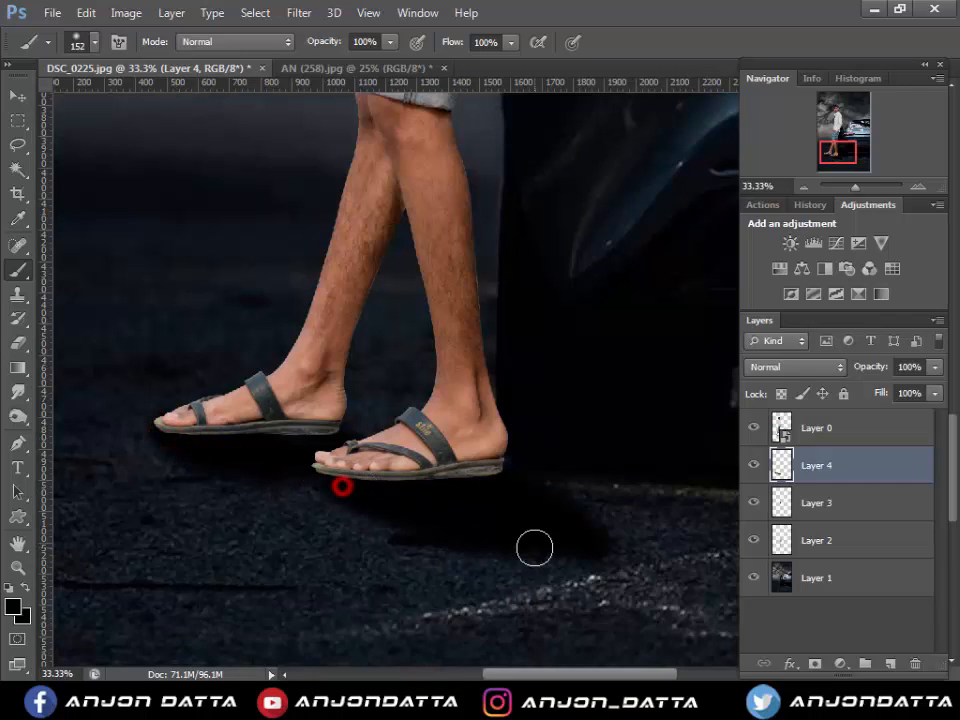
- Soften the ground shadows with a Gaussian Blur of 63.5 pixels radius
key("ctrl+minus")
key("ctrl+minus")
key("ctrl+minus")
left_click(299, 12)
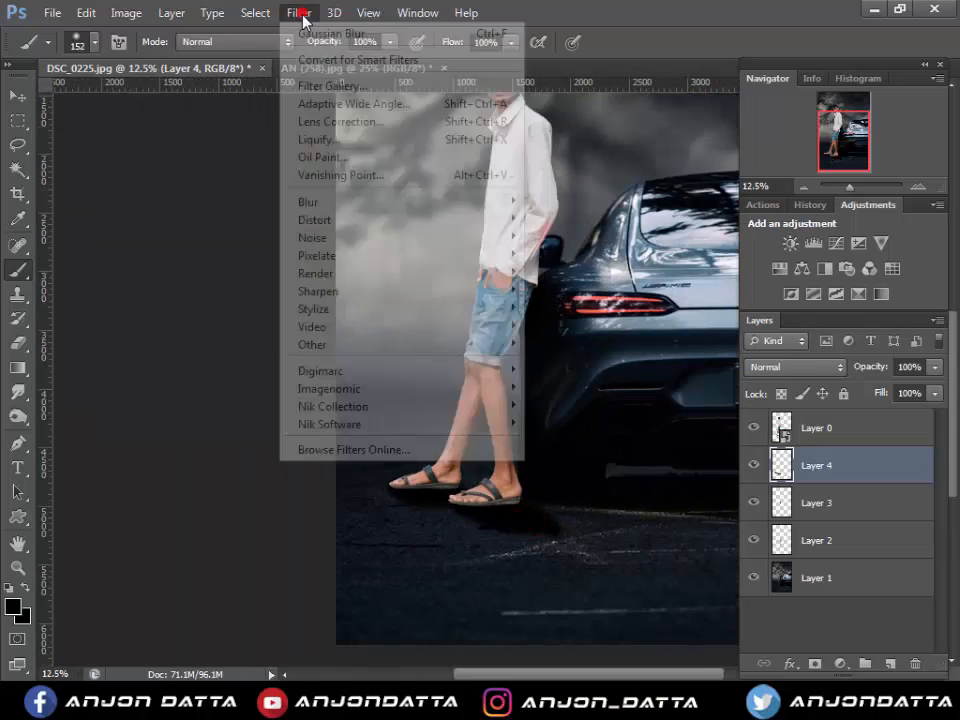
left_click(312, 201)
left_click(570, 334)
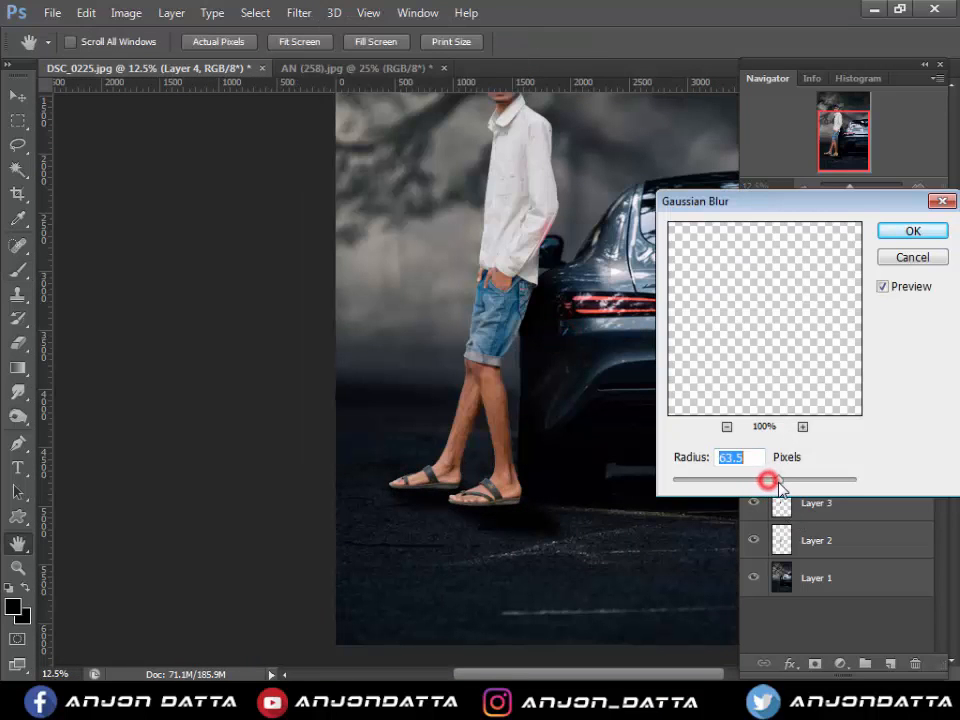
key("Return")
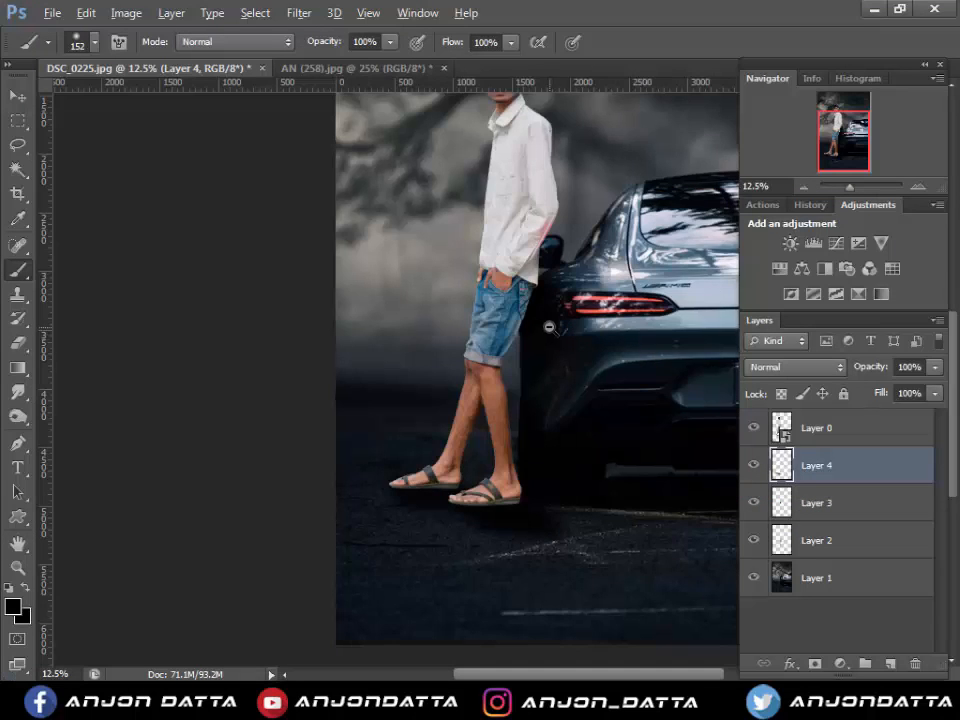
- Raise the saturation of the car background layer to +53 with Hue/Saturation
key("ctrl+minus")
left_click(829, 567)
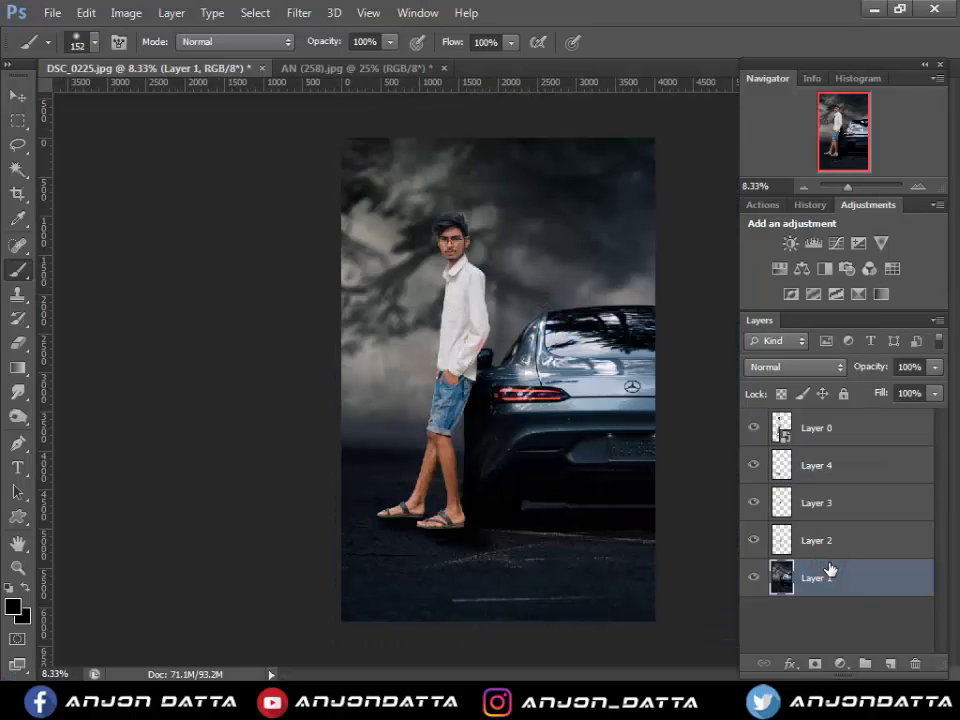
key("ctrl+u")
left_click(692, 238)
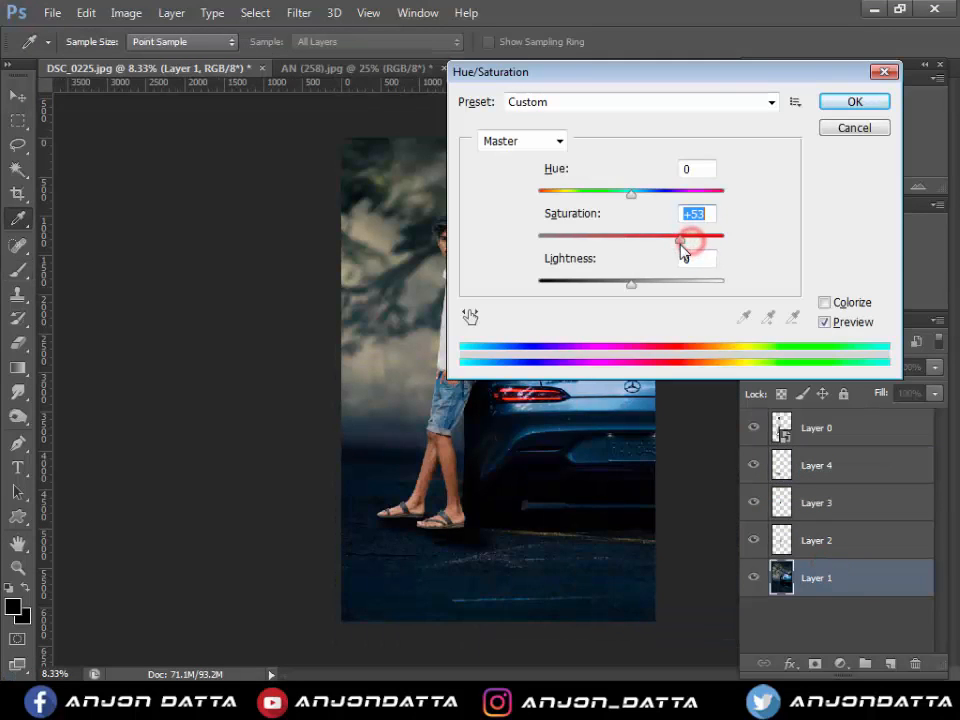
key("Return")
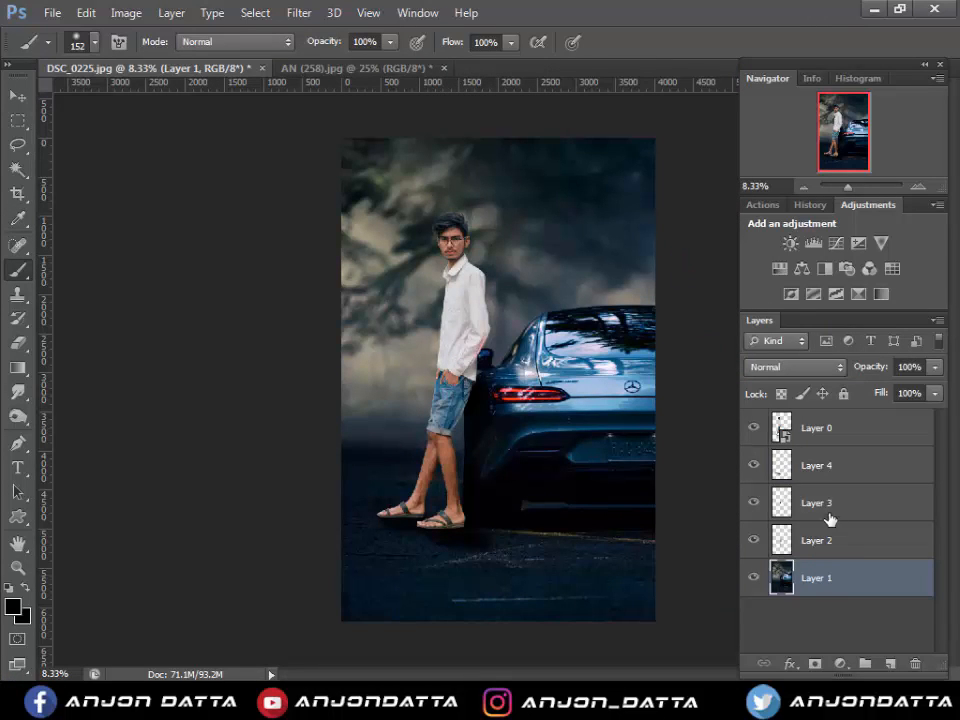
- Rasterize the man's smart object layer
left_click(831, 420)
left_click(447, 300)
left_click(455, 287)
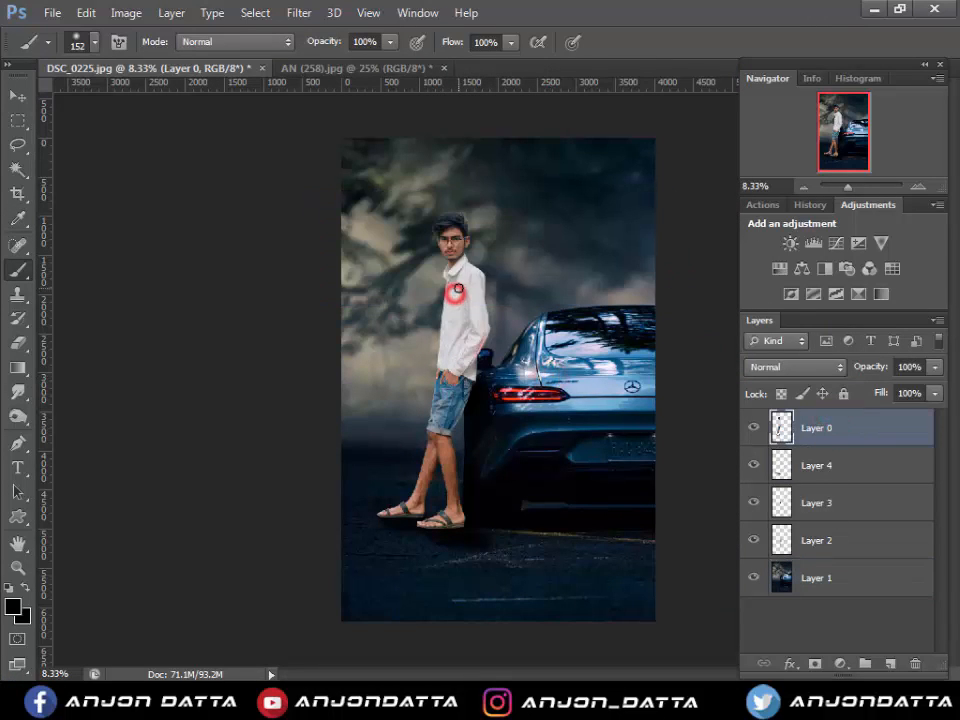
- Raise the saturation of the Blues on the man's layer to +61 with Hue/Saturation
key("ctrl+u")
left_click_drag(642, 82, 846, 133)
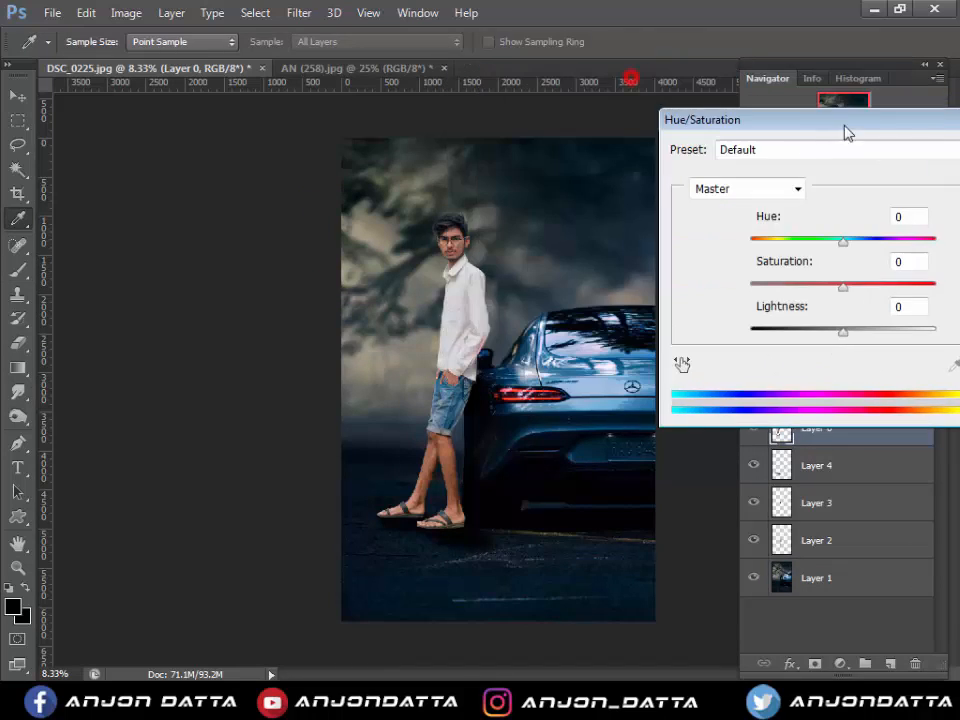
left_click(776, 192)
left_click(760, 283)
left_click(902, 288)
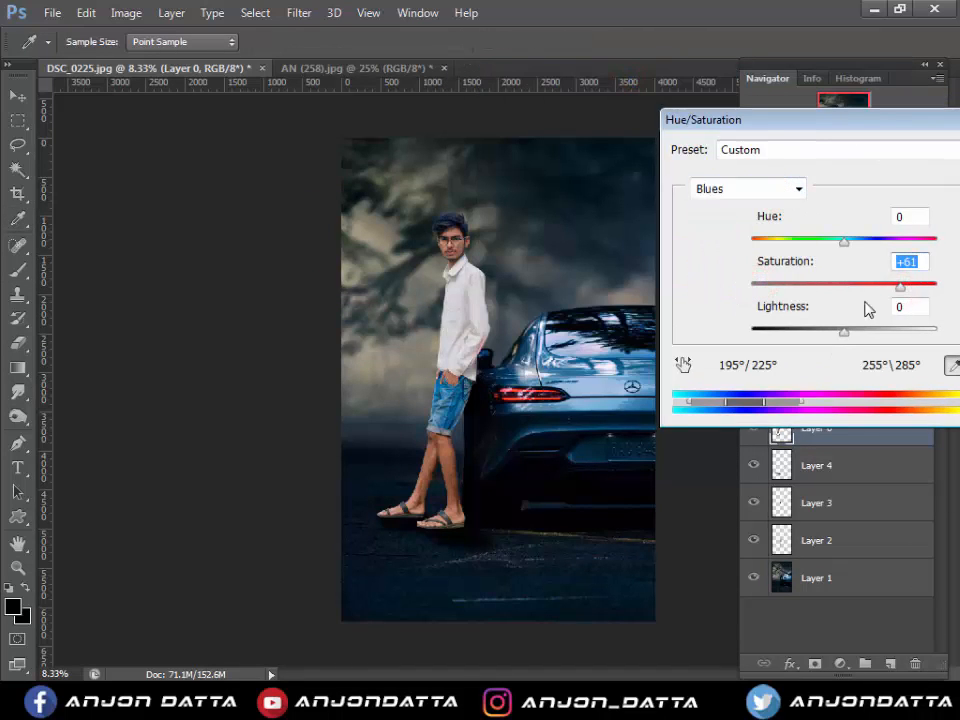
key("Return")
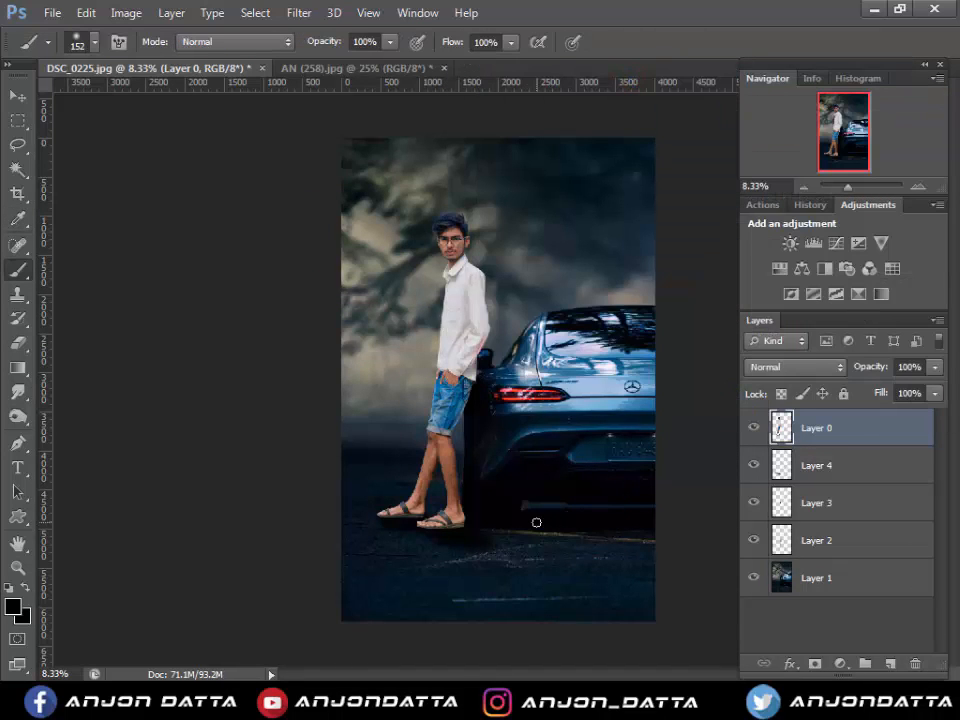
key("c")
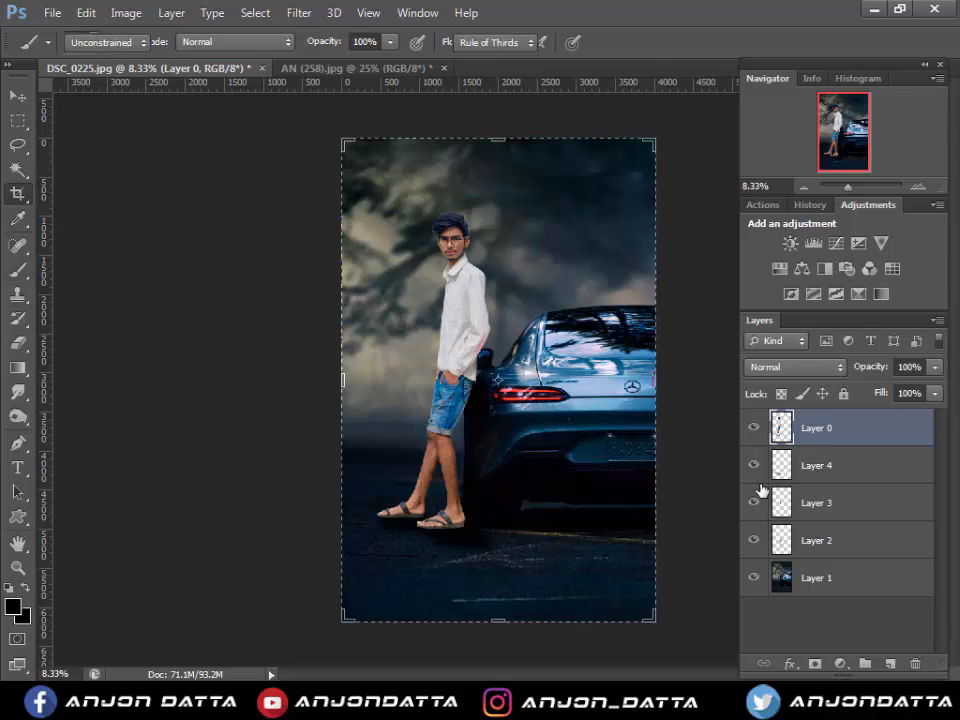
key("v")
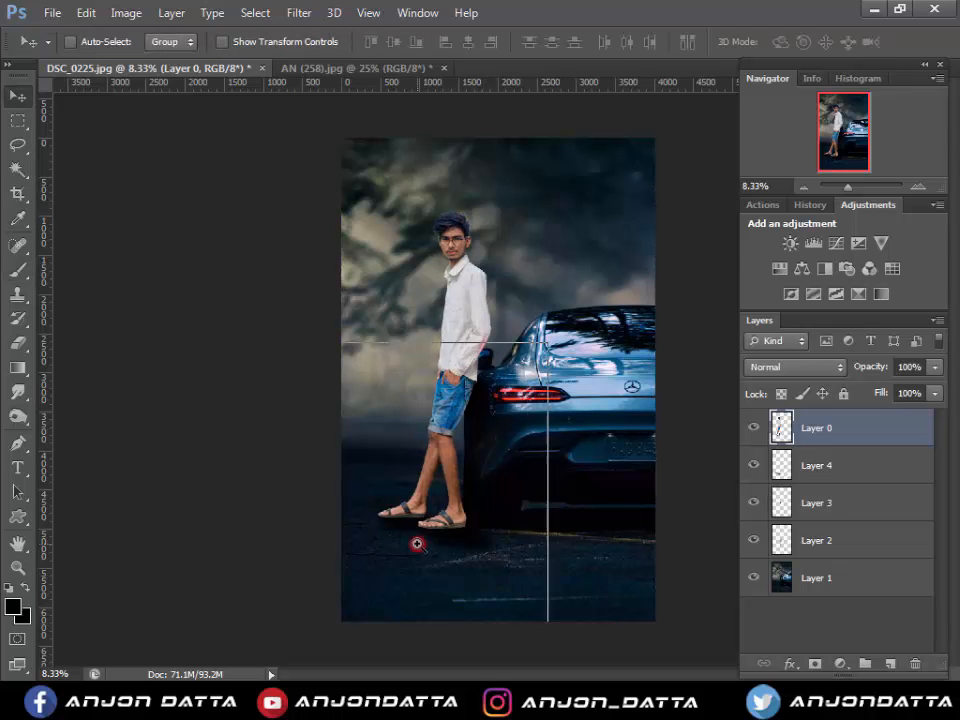
- Create a new layer above the ground shadow layer and set the brush size to 48 px
scroll(417, 543, "up", 3, "alt")
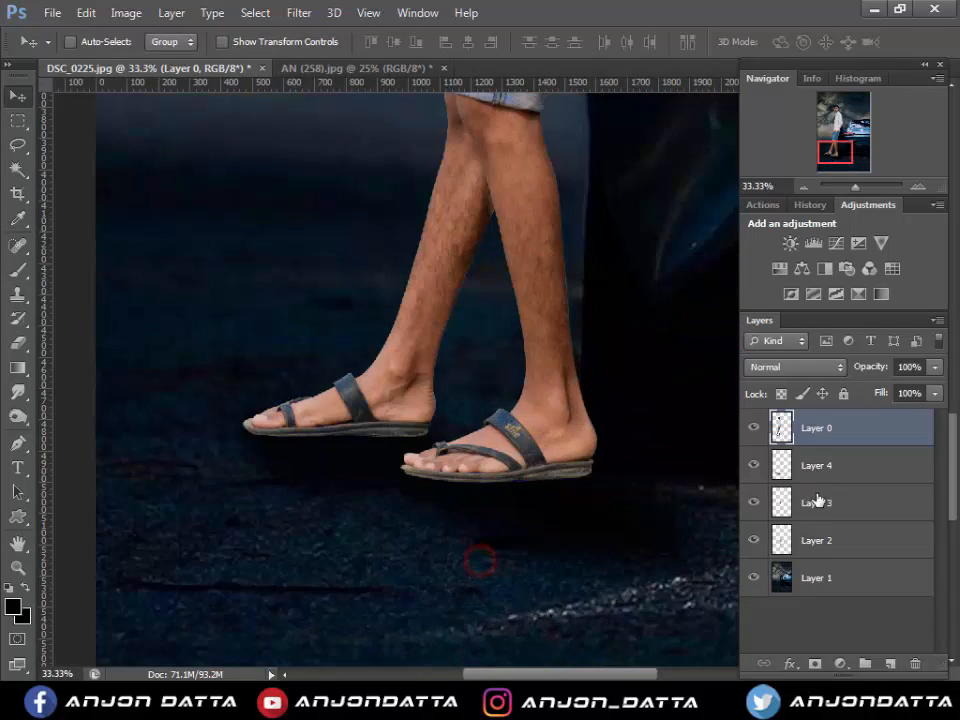
left_click(831, 466)
left_click(887, 663)
scroll(282, 443, "up", 2, "alt")
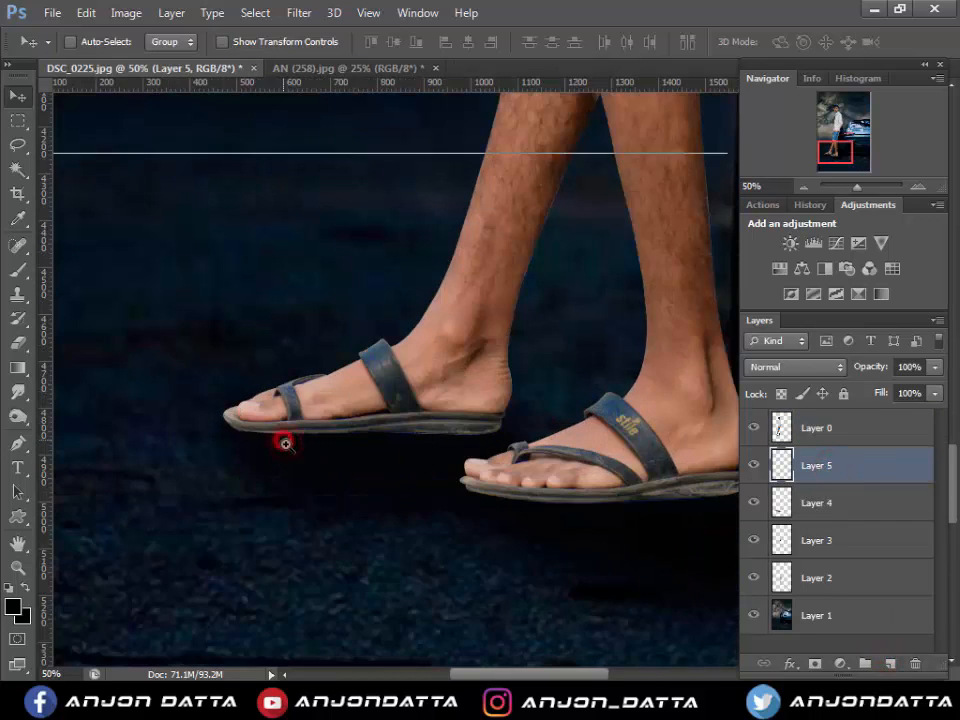
key("b")
left_click(414, 470)
- Create a new layer above the man's layer and paint black shading along the soles of both sandals
left_click(225, 433)
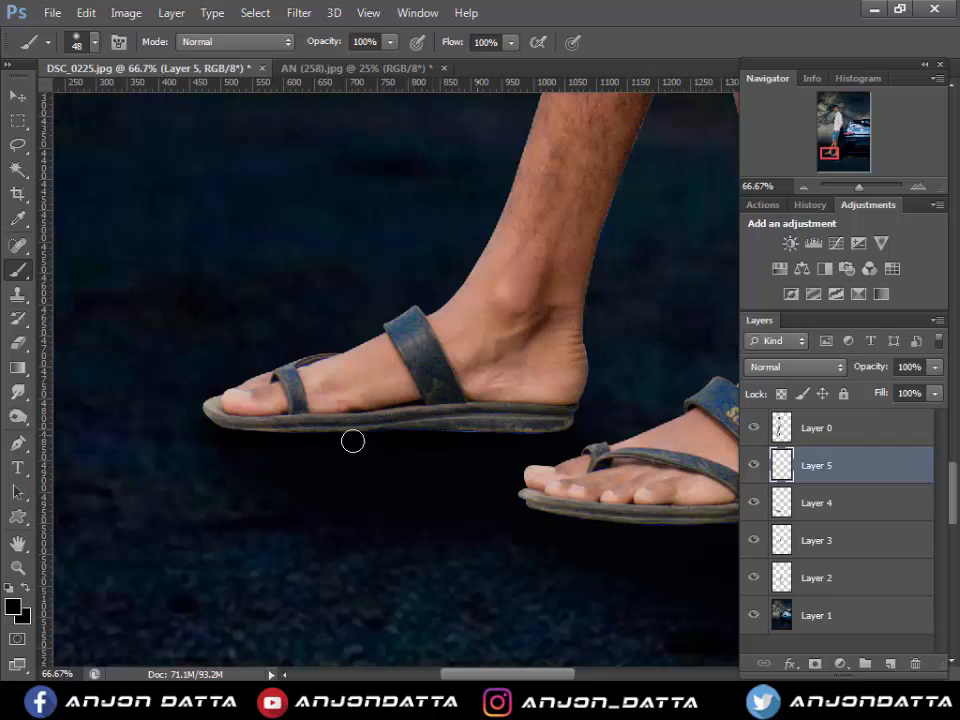
left_click_drag(510, 482, 355, 481)
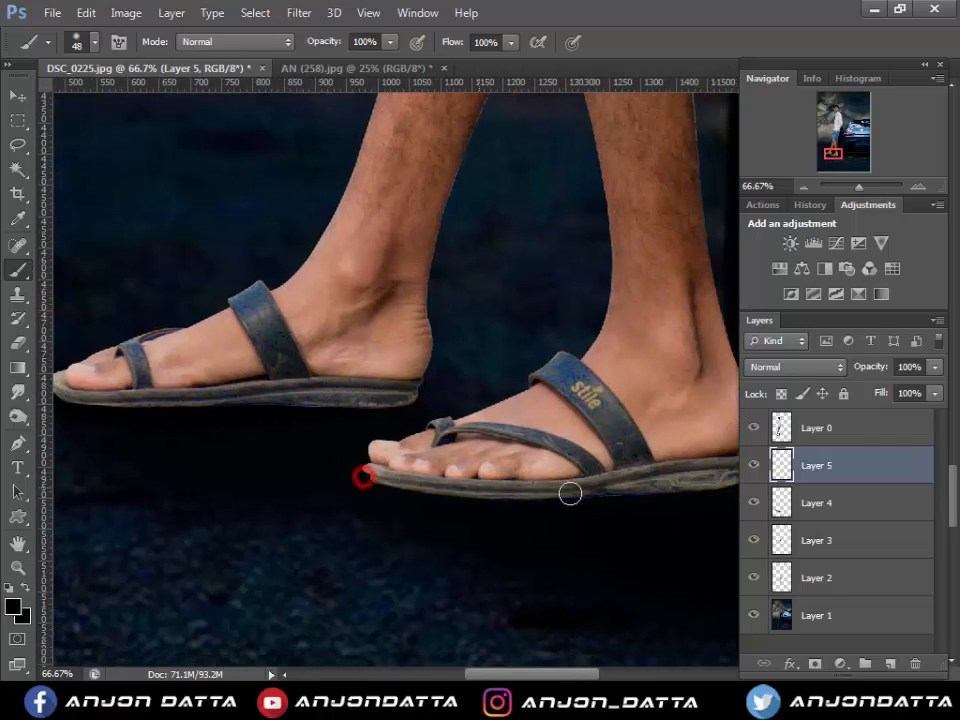
left_click(836, 428)
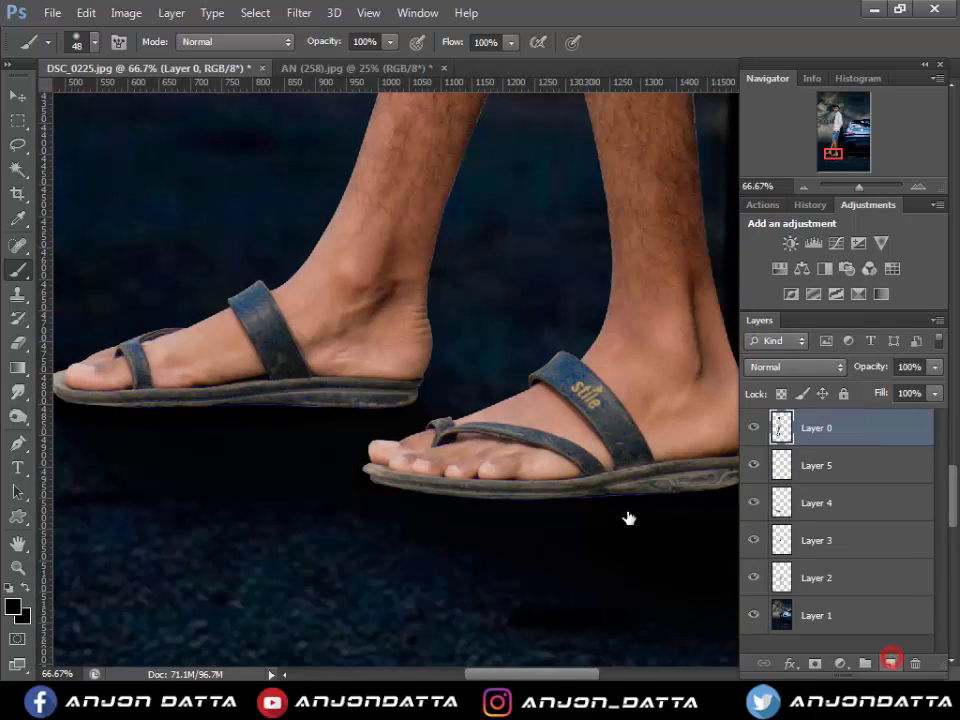
key("alt+bracketleft")
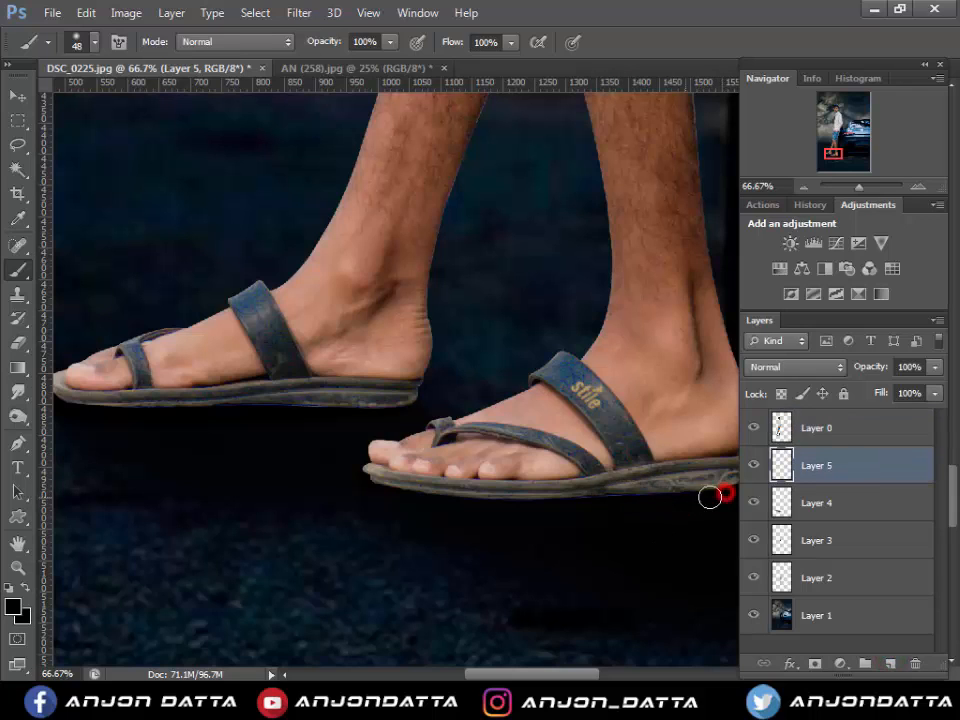
left_click(856, 441)
left_click(885, 662)
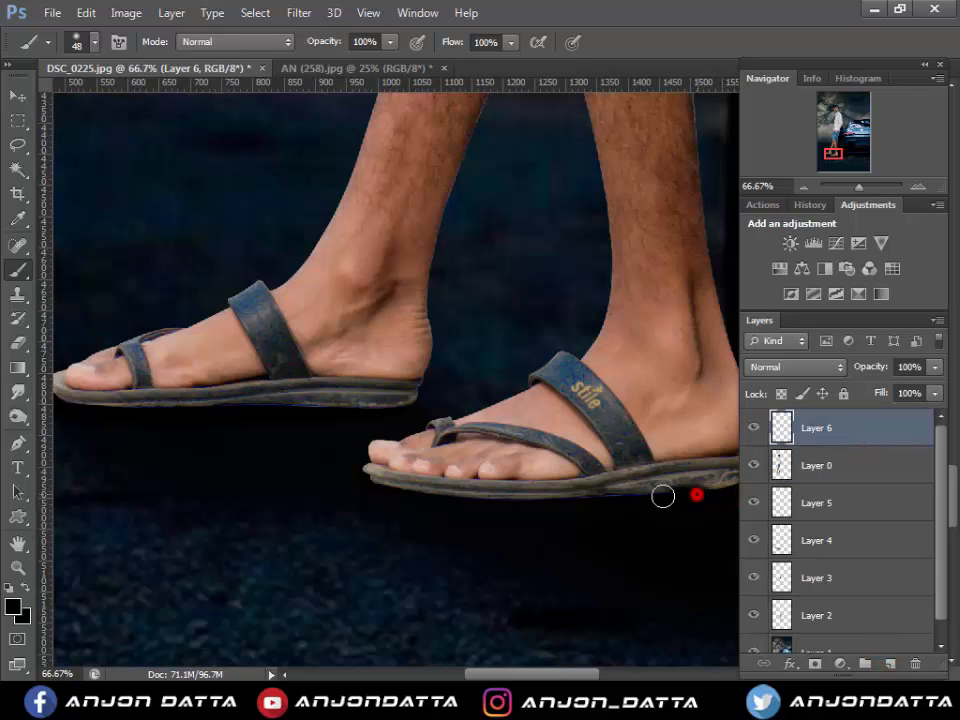
mouse_move(663, 496)
left_mouse_down()
mouse_move(437, 497)
mouse_move(362, 481)
mouse_move(558, 510)
left_mouse_up()
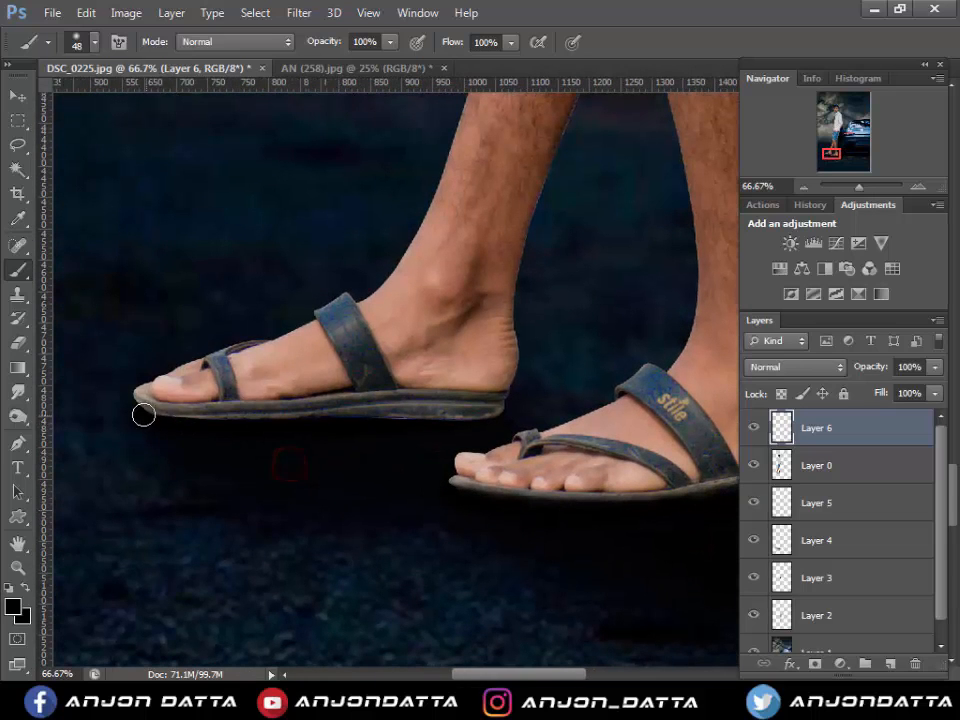
left_click_drag(209, 423, 476, 413)
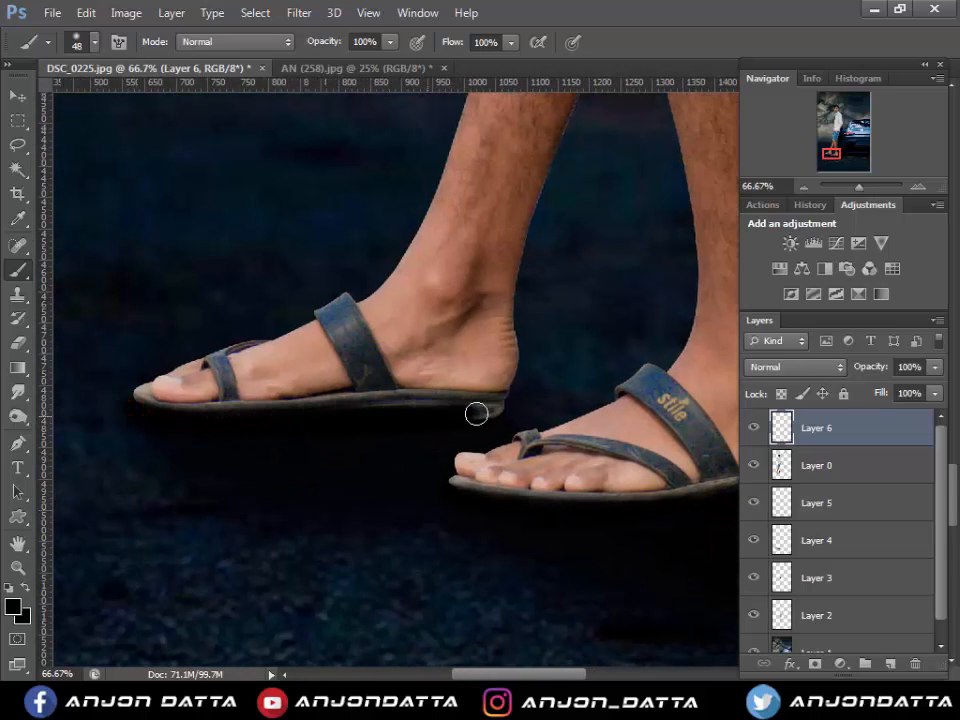
- Soften the sandal shading layer with a Gaussian Blur of 8.2 pixels radius
left_click(532, 416, "alt")
left_click(532, 416, "alt")
left_click(532, 416, "alt")
left_click(299, 13)
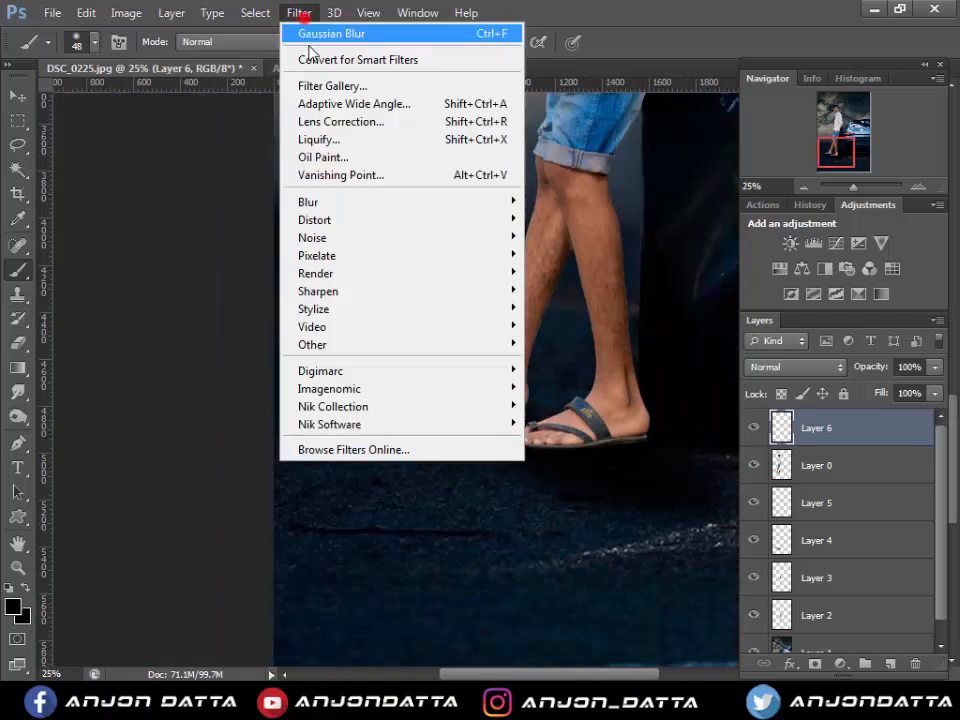
left_click(308, 202)
left_click(545, 334)
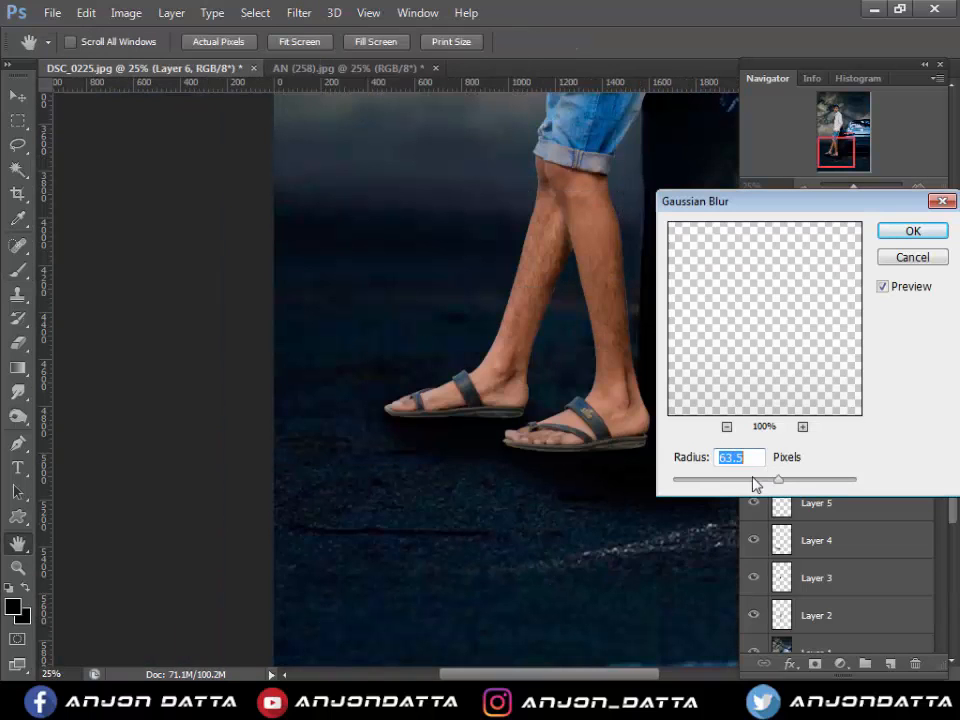
left_click_drag(778, 480, 737, 481)
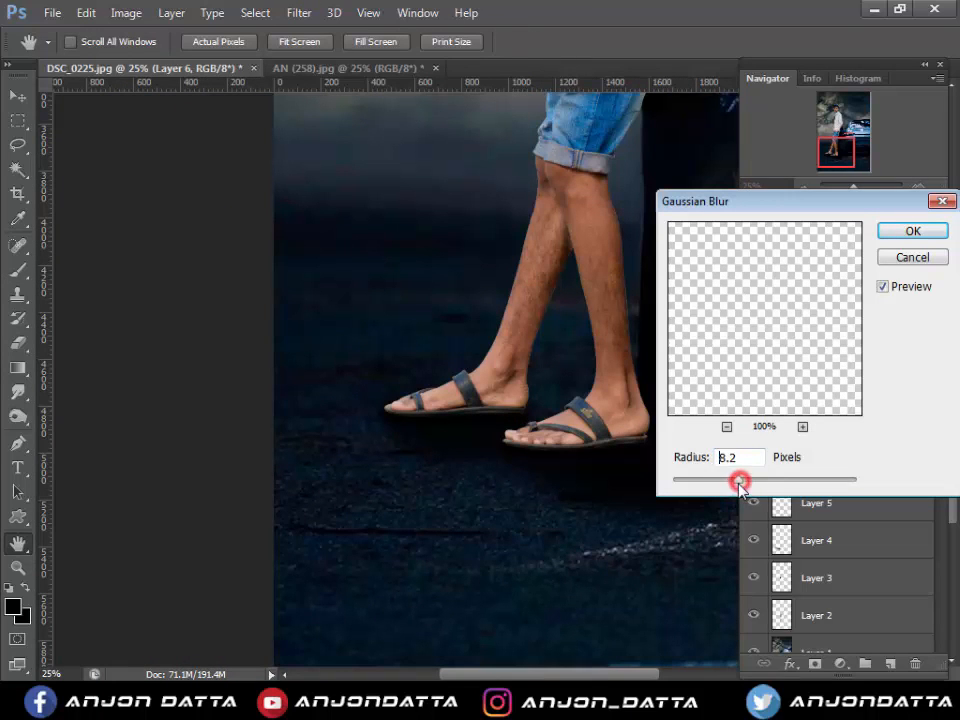
key("Return")
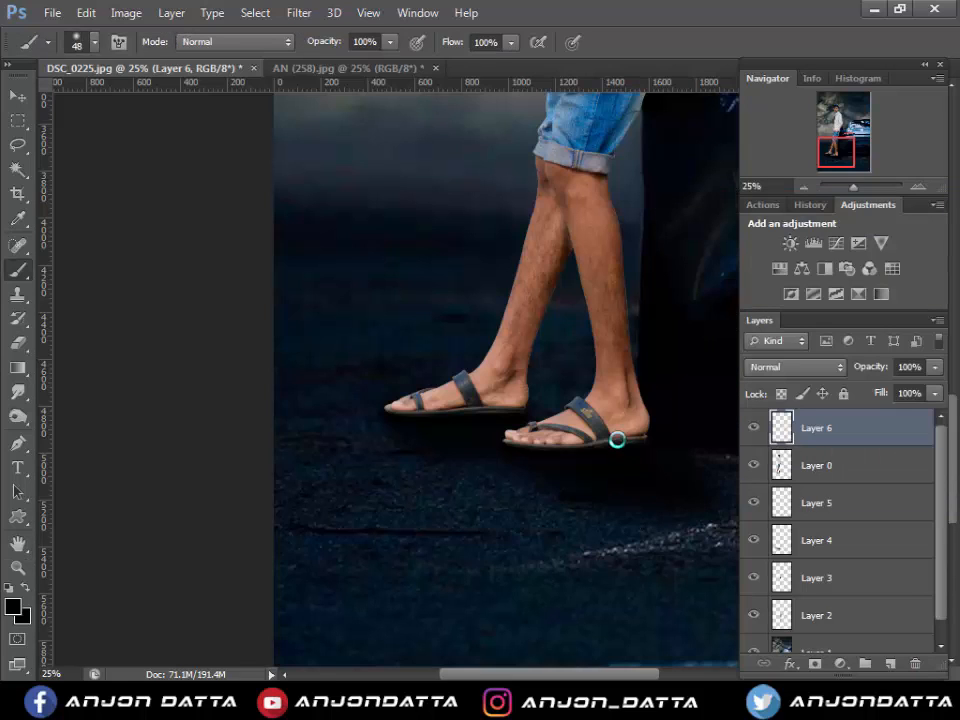
- On a new layer, paint black over both feet inside the man's selection with a 257 px brush, and deselect
left_click(890, 664)
right_click(589, 360)
left_click_drag(650, 401, 707, 401)
right_click(555, 244)
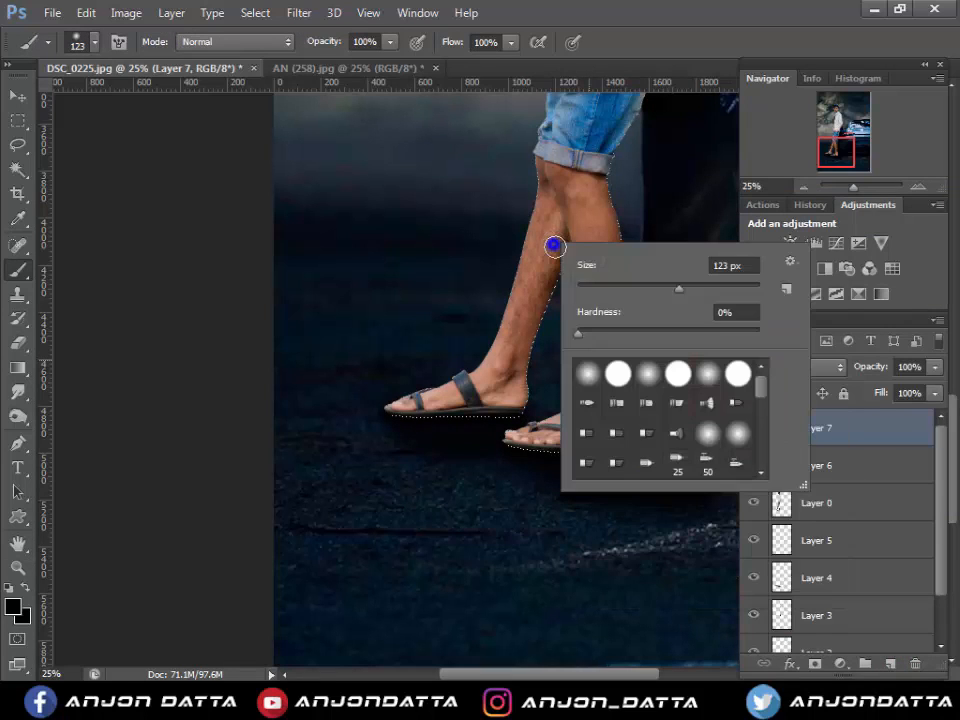
left_click_drag(675, 284, 714, 288)
mouse_move(400, 402)
left_mouse_down()
mouse_move(508, 399)
mouse_move(600, 425)
left_mouse_up()
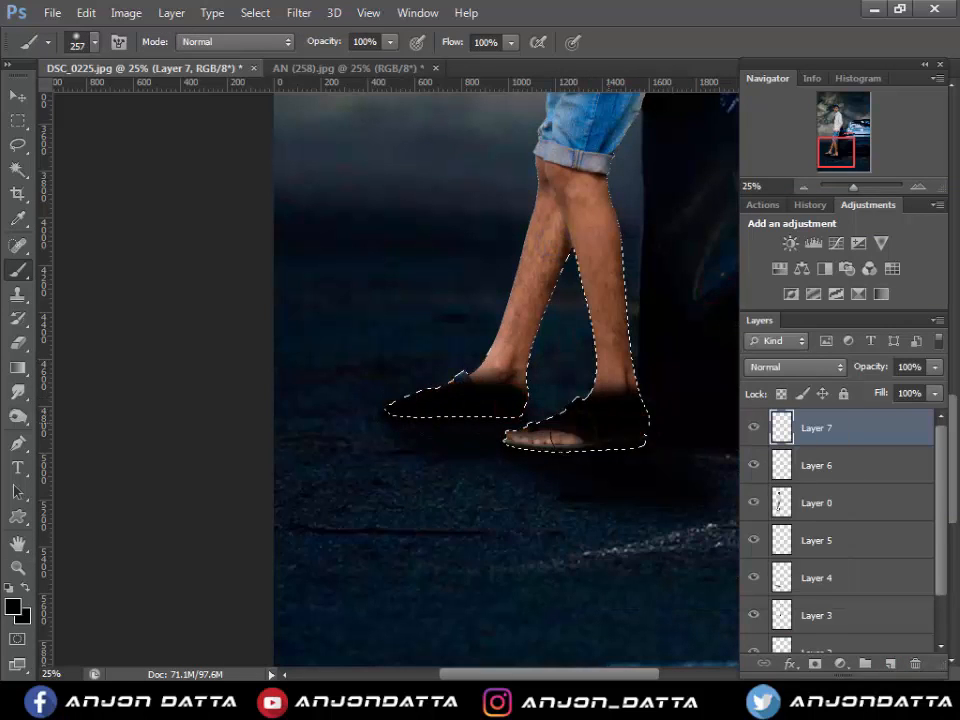
key("l")
left_click(447, 326)
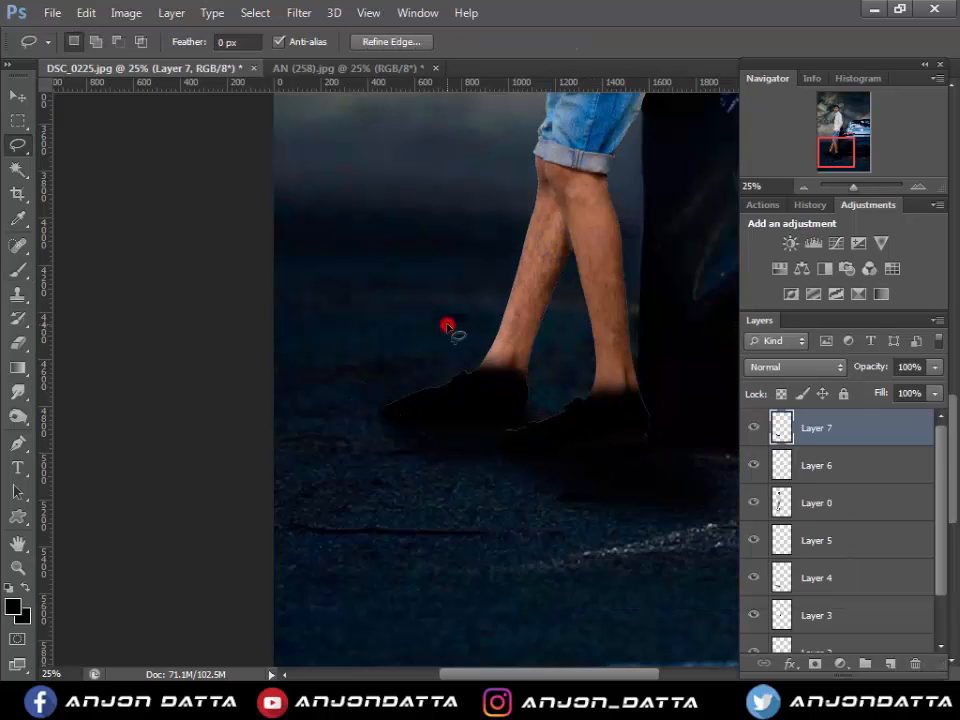
- Soften the black feet shading with Gaussian Blur and set its layer opacity to 25%
left_click(299, 12)
left_click(321, 199)
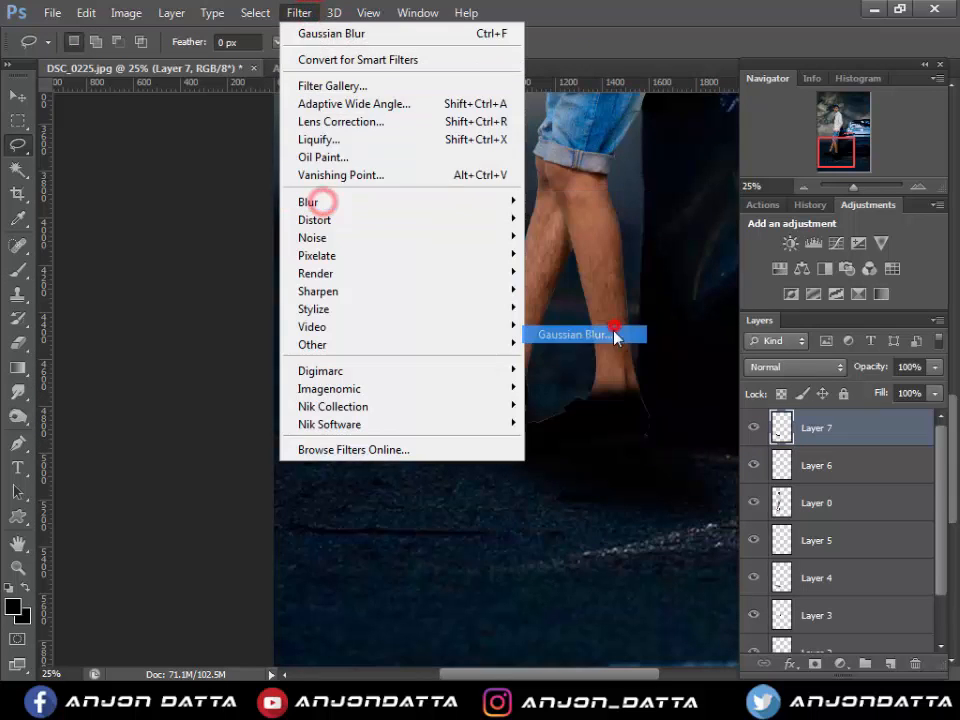
left_click(600, 332)
left_click_drag(770, 483, 739, 481)
key("Return")
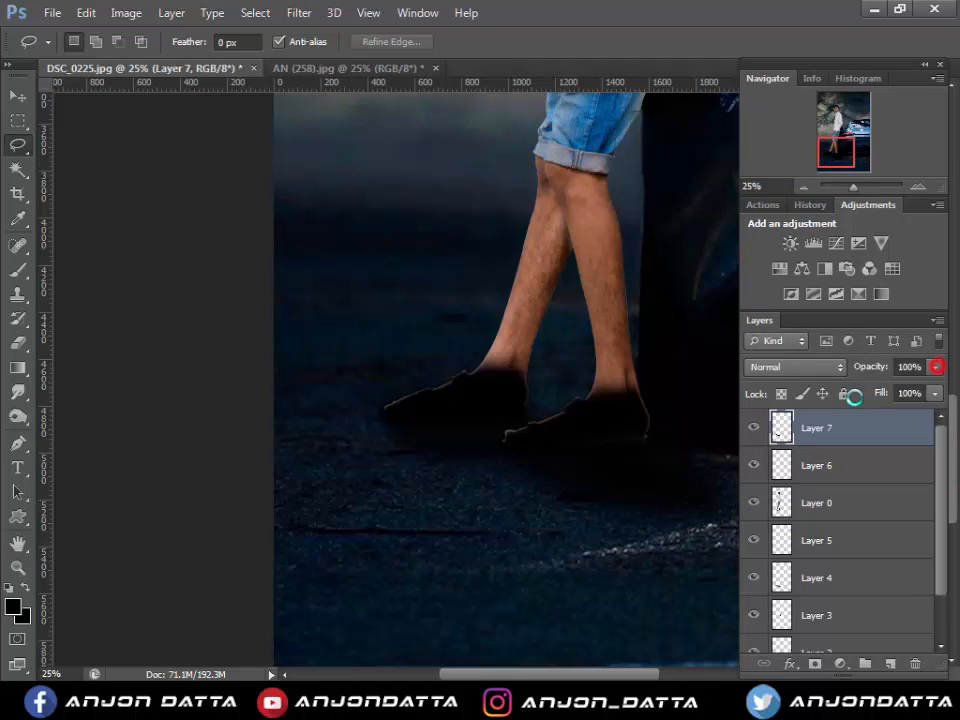
left_click(936, 367)
left_click_drag(934, 389, 866, 397)
- Examine the whole composite and the man's head and face up close
left_click(711, 462, "alt")
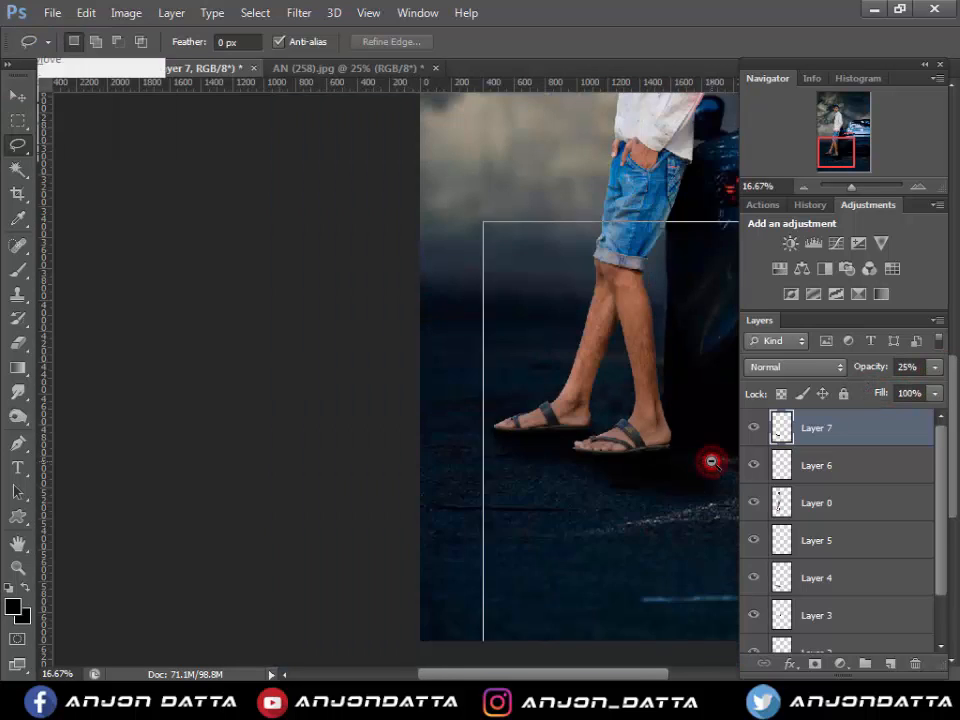
left_click(711, 462, "alt")
left_click(711, 462, "alt")
left_click(709, 460, "alt")
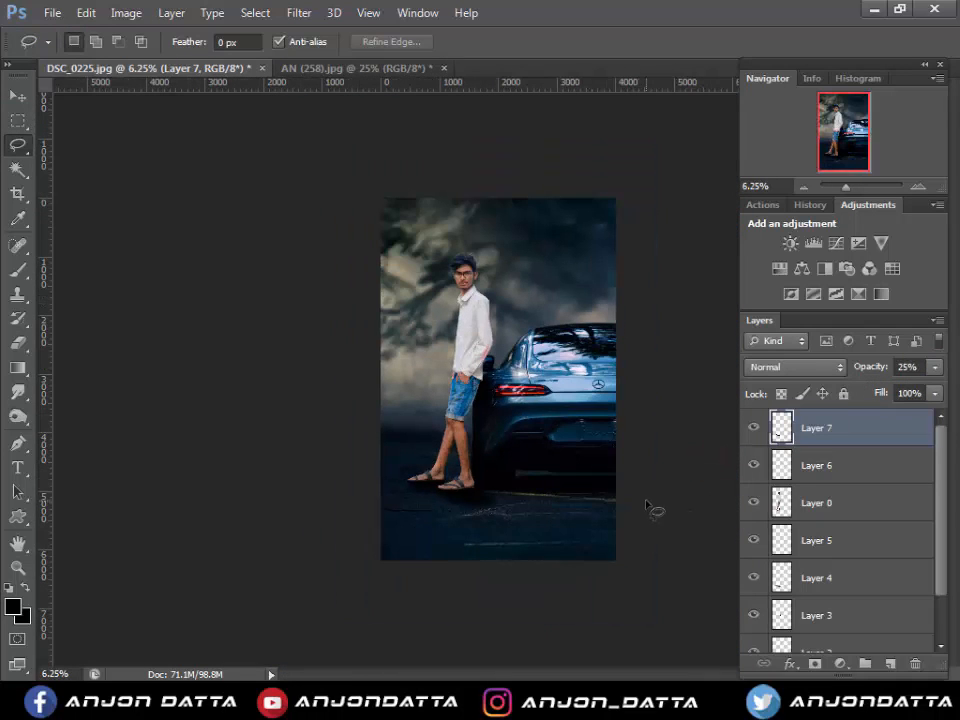
left_click(755, 428)
left_click(459, 279)
left_click(454, 232)
left_click(461, 171)
left_click(462, 173)
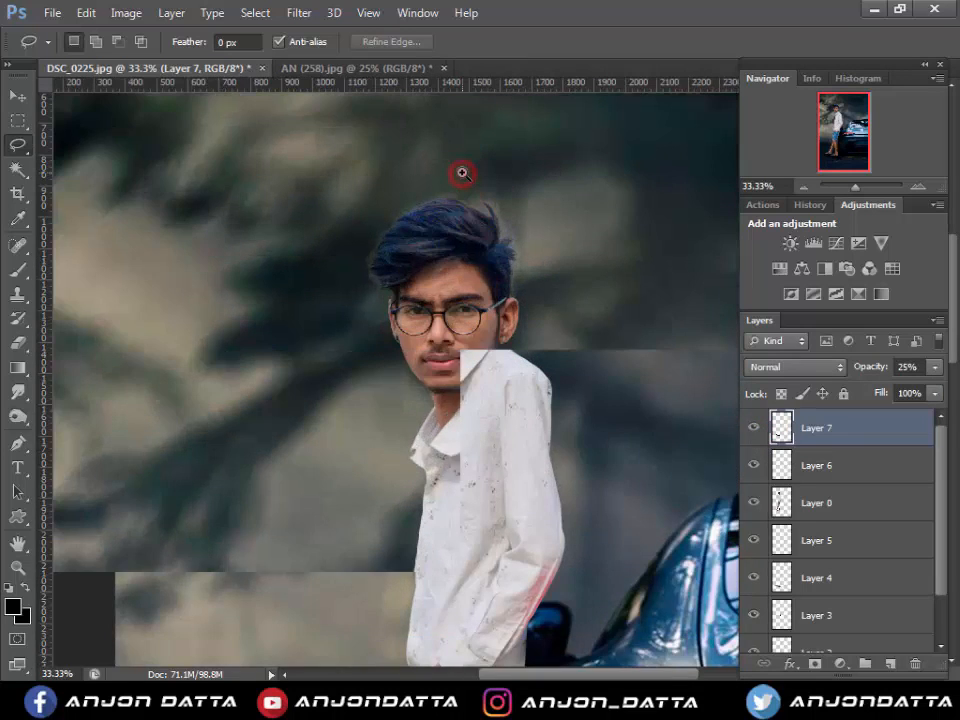
left_click(462, 173)
left_click(590, 448)
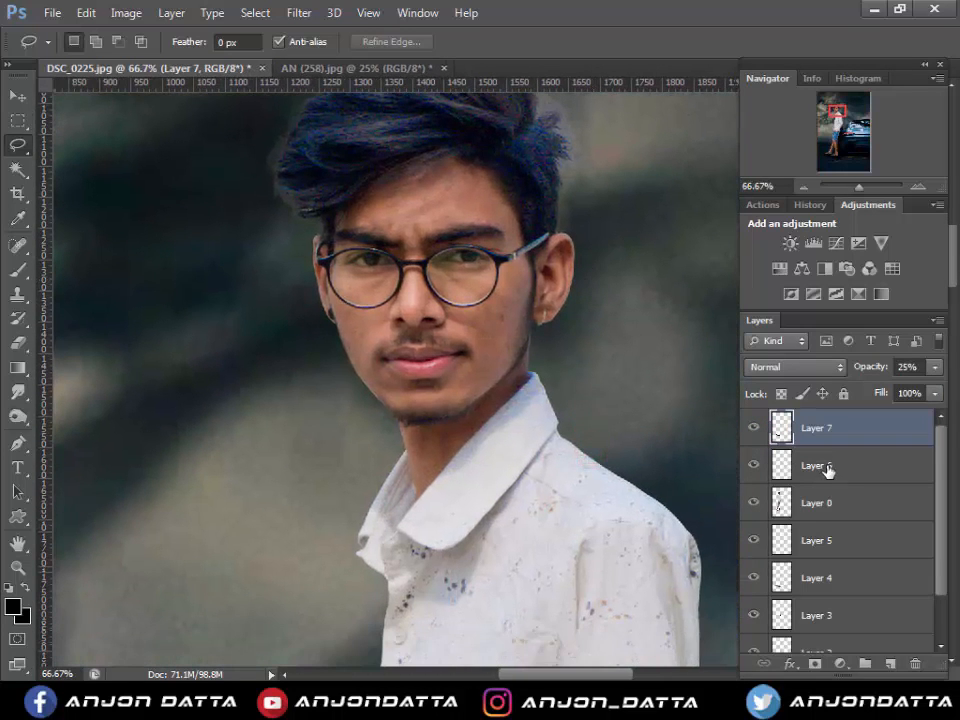
- Try merging all layers above the car background into one layer, and undo the merge
scroll(817, 511, "down", 2)
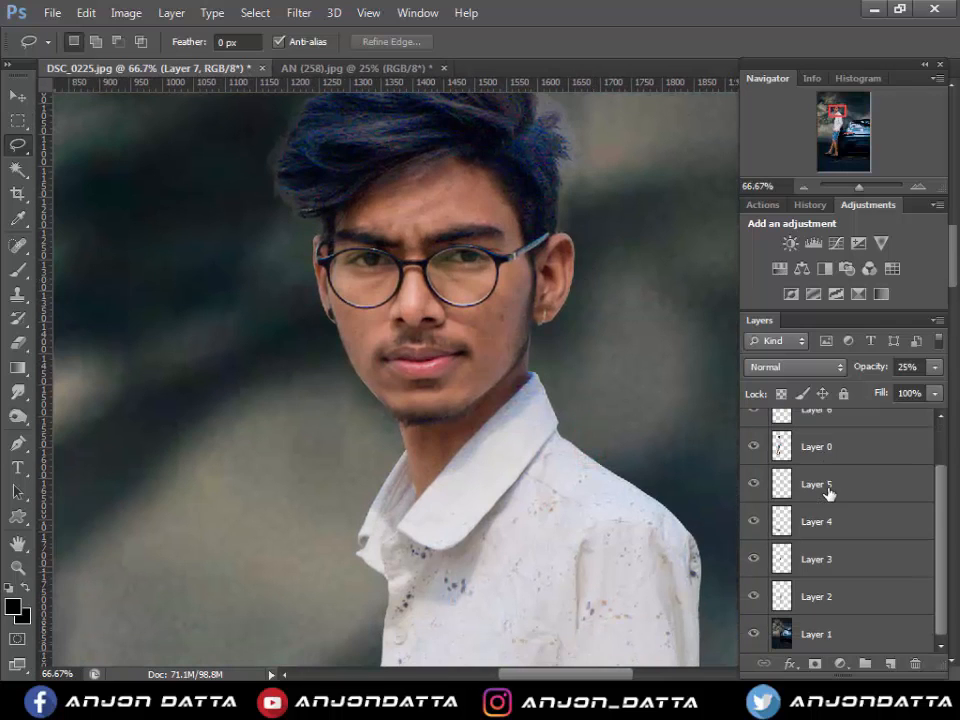
left_click(836, 600, "shift")
scroll(838, 598, "up", 2)
right_click(815, 437)
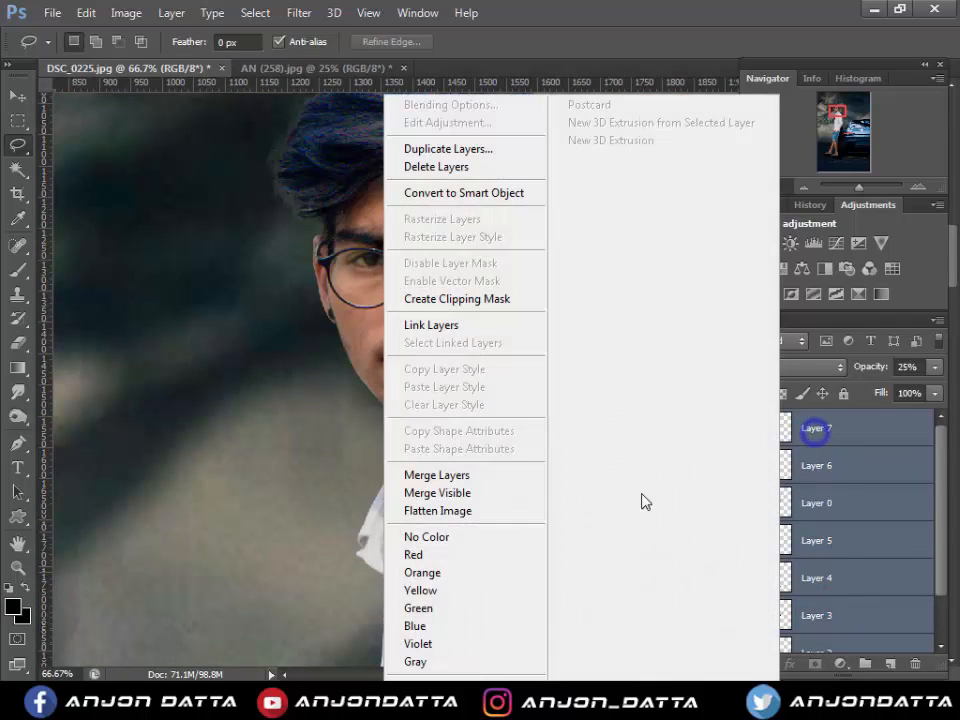
left_click(461, 476)
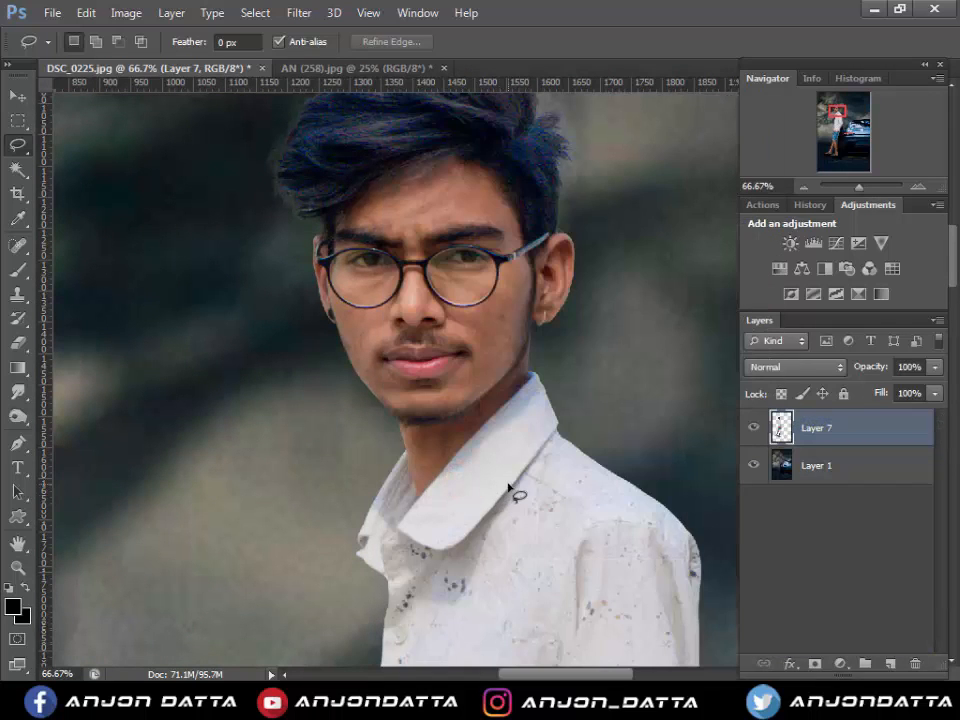
left_click(433, 188, "ctrl")
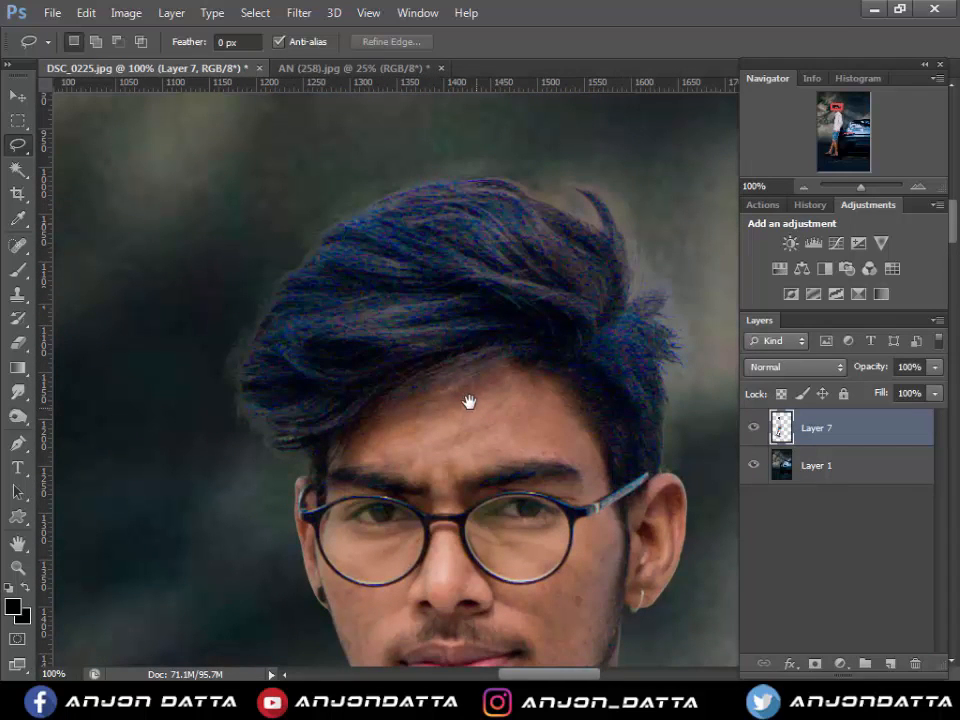
left_click_drag(540, 447, 563, 347)
key("b")
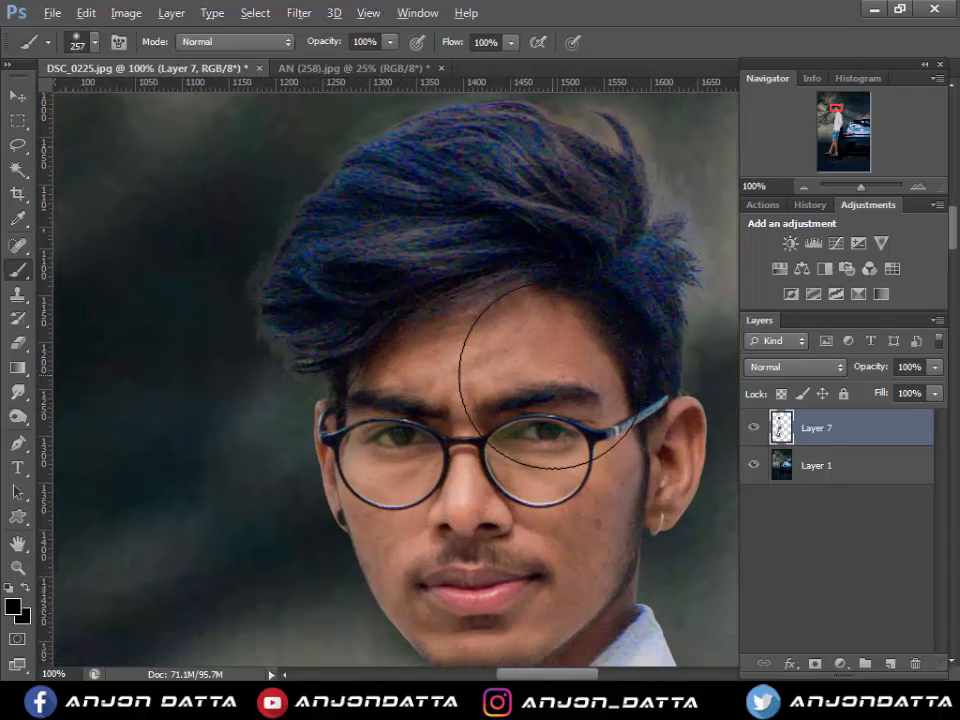
key("ctrl+z")
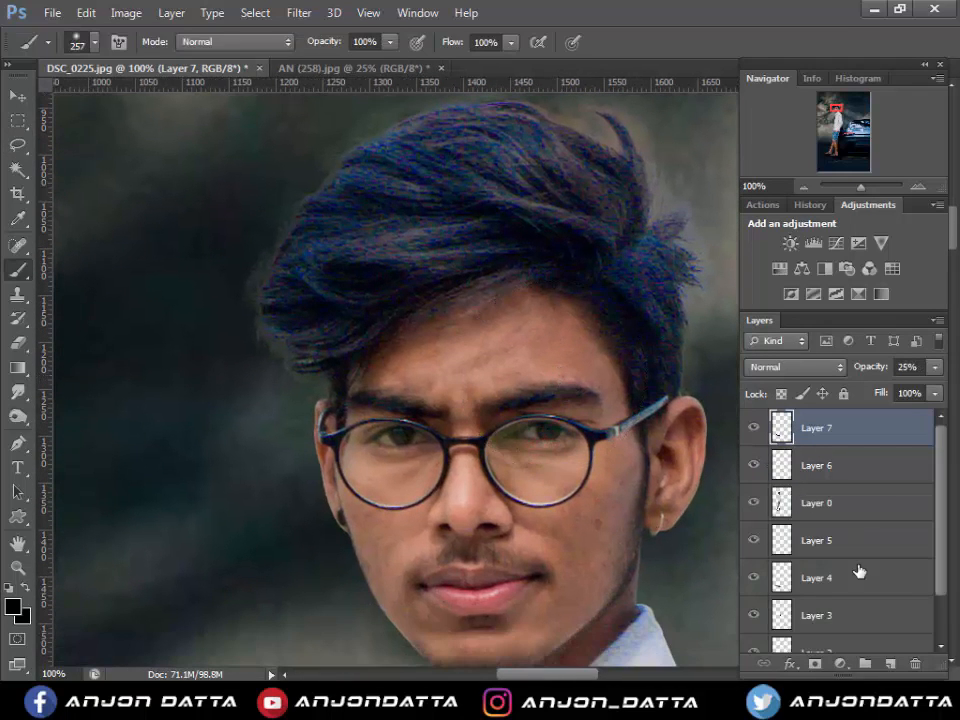
- Merge the man's layer with all the shadow and shading layers, leaving the car background separate
scroll(858, 571, "down", 2)
left_click(793, 596, "shift")
right_click(793, 600)
left_click(617, 392)
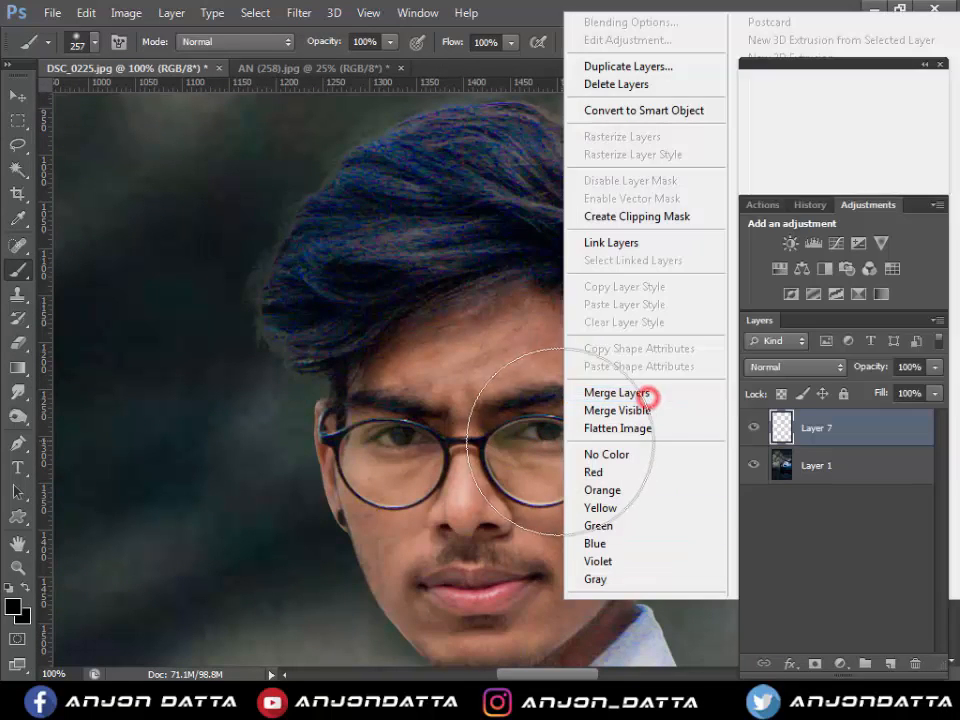
key("ctrl+u")
left_click(760, 189)
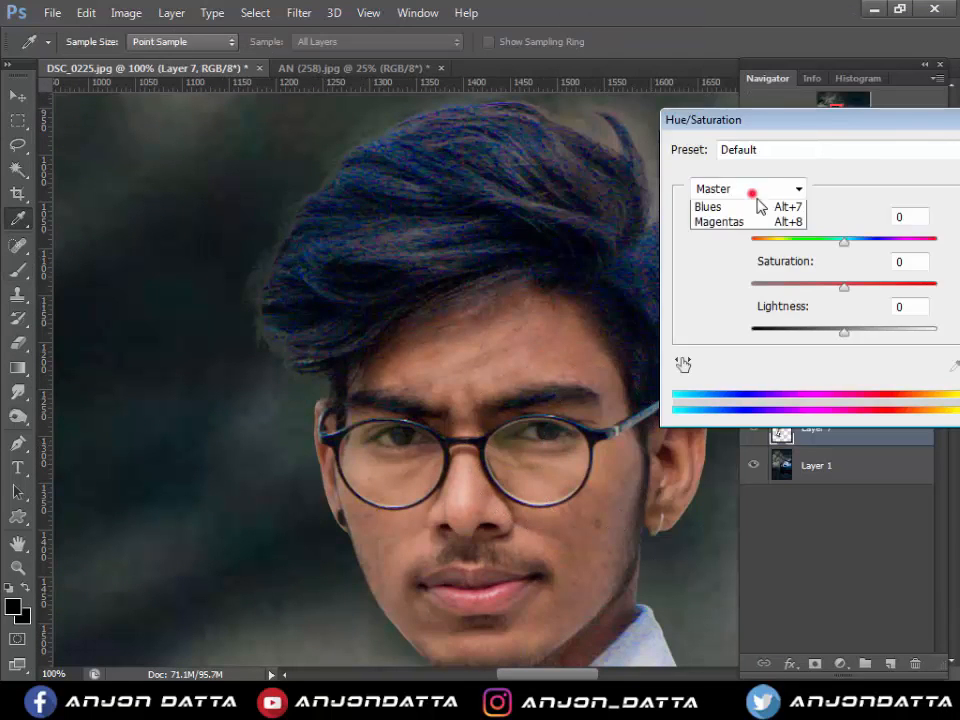
left_click(607, 312)
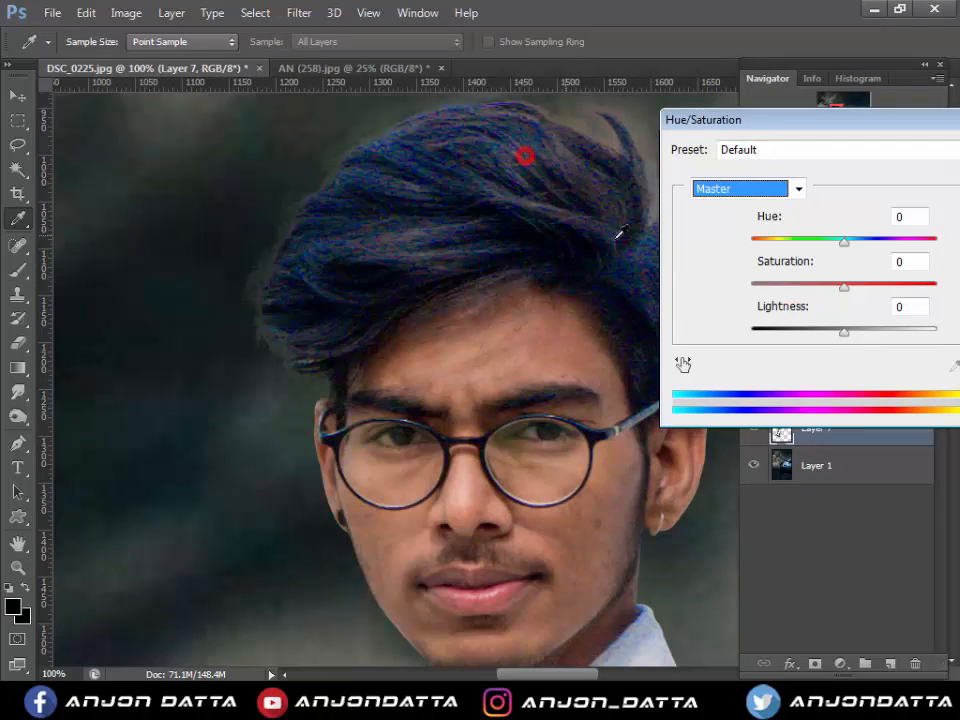
key("Escape")
key("b")
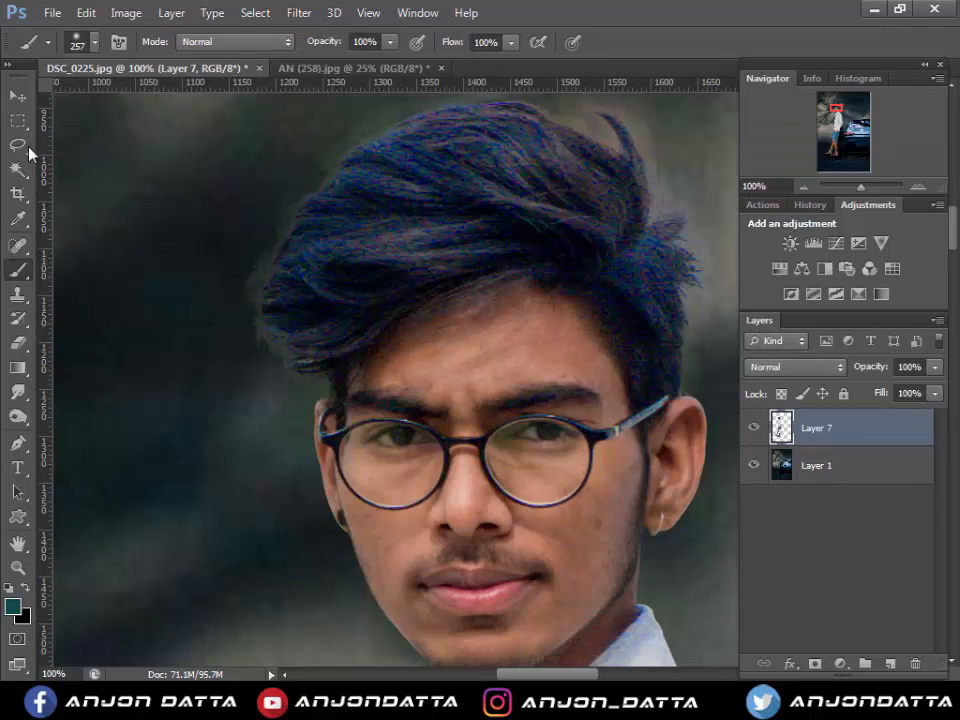
- Select the man's hair with the Lasso, lower the saturation of its Blues with Hue/Saturation, and deselect
left_click(18, 145)
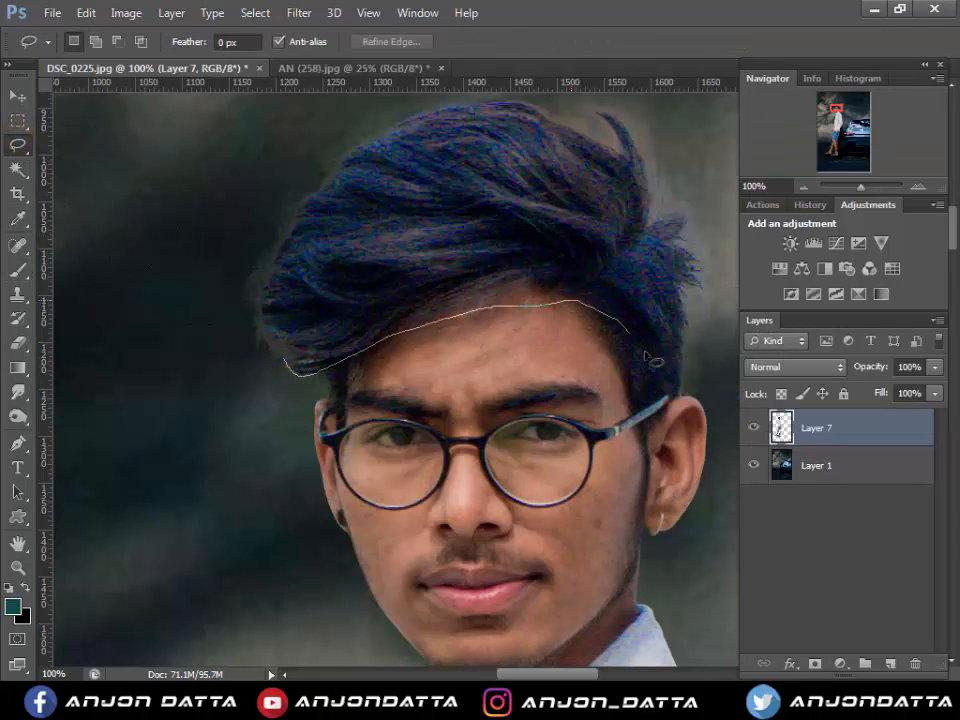
left_click_drag(350, 88, 245, 390)
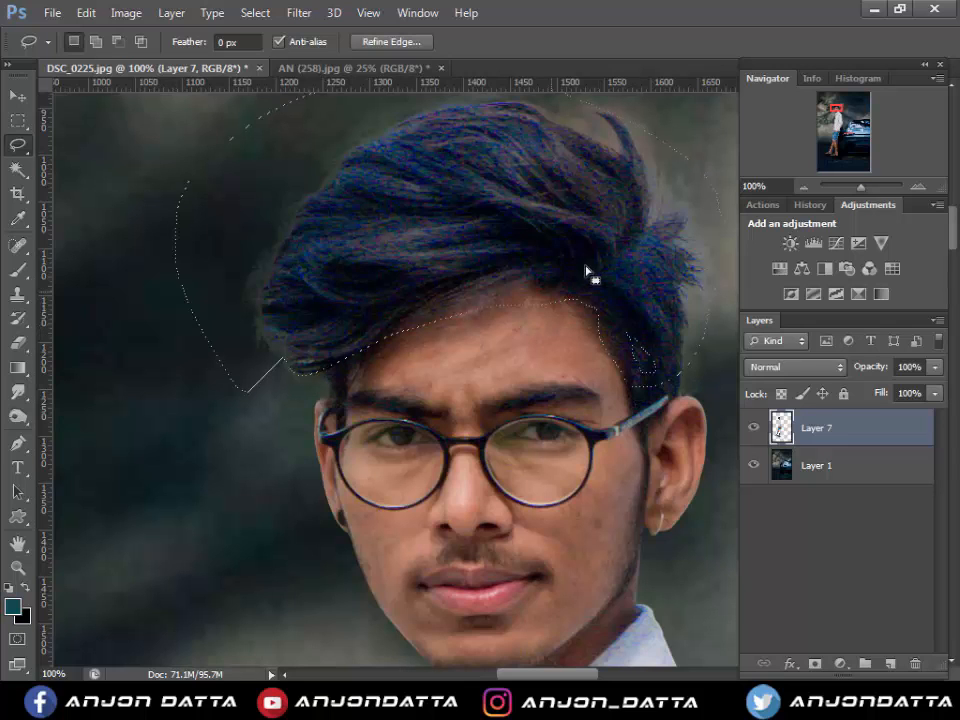
key("ctrl+u")
left_click(748, 188)
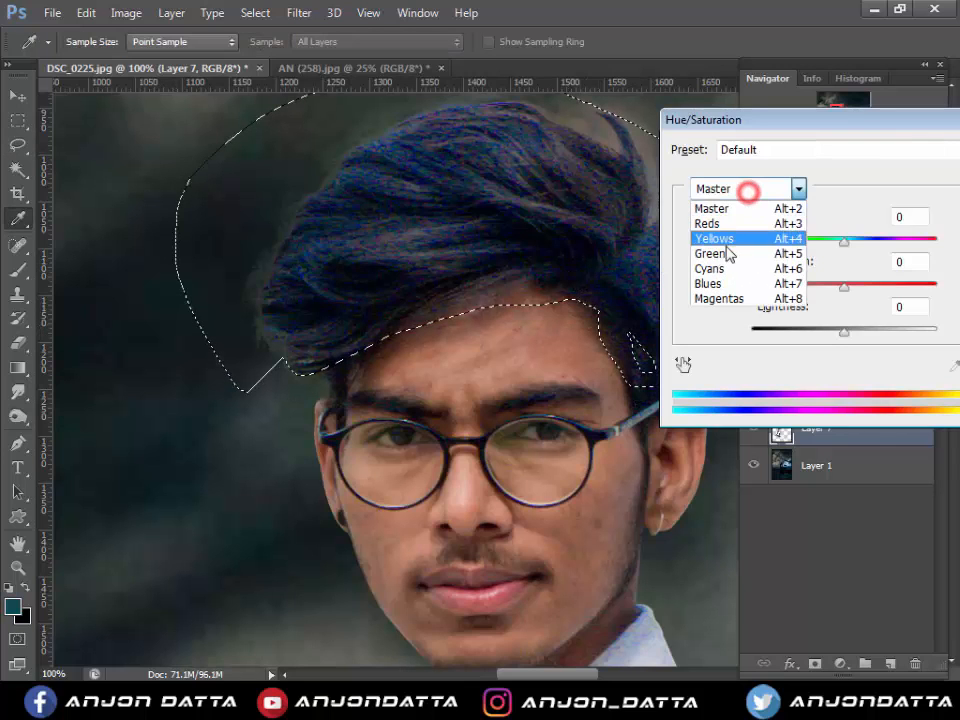
left_click(724, 281)
left_click_drag(844, 285, 799, 289)
key("Return")
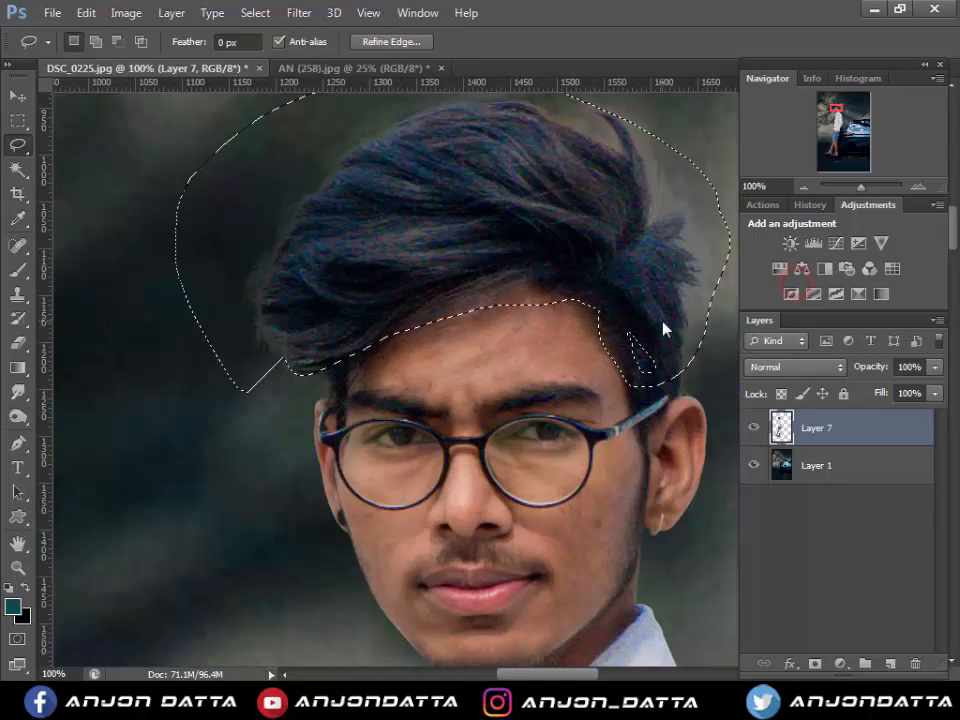
left_click(680, 315)
- Add a new layer above the man's layer and set up a soft 63 px brush for painting his face
key("space")
left_click_drag(558, 293, 538, 380)
left_click_drag(451, 446, 461, 313)
left_click(892, 662)
key("b")
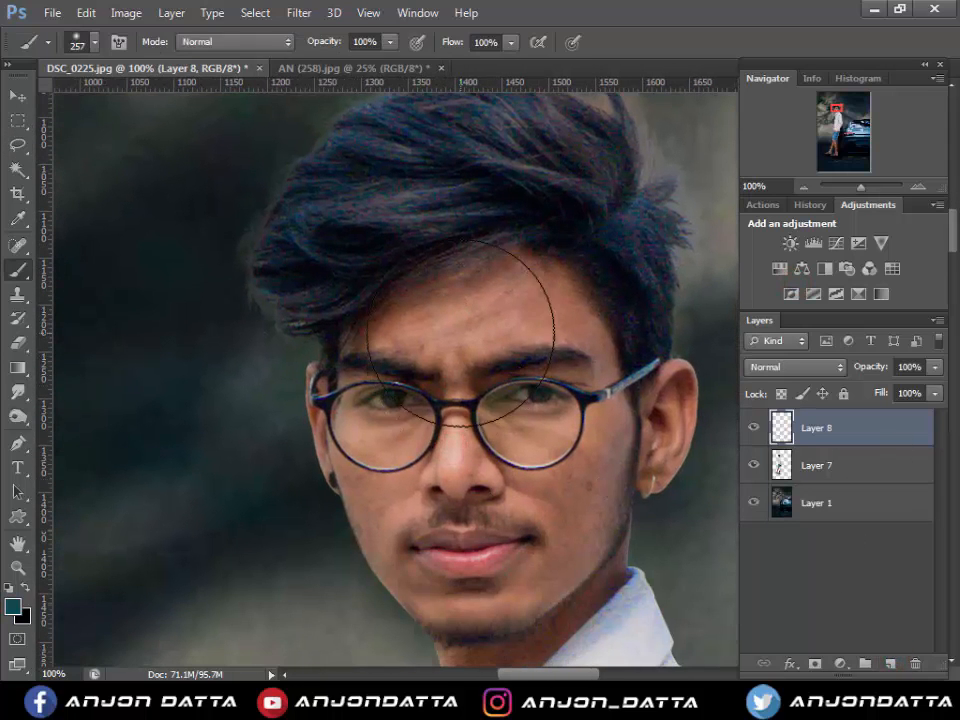
left_click(471, 328, "ctrl")
right_click(510, 340)
left_click(594, 381)
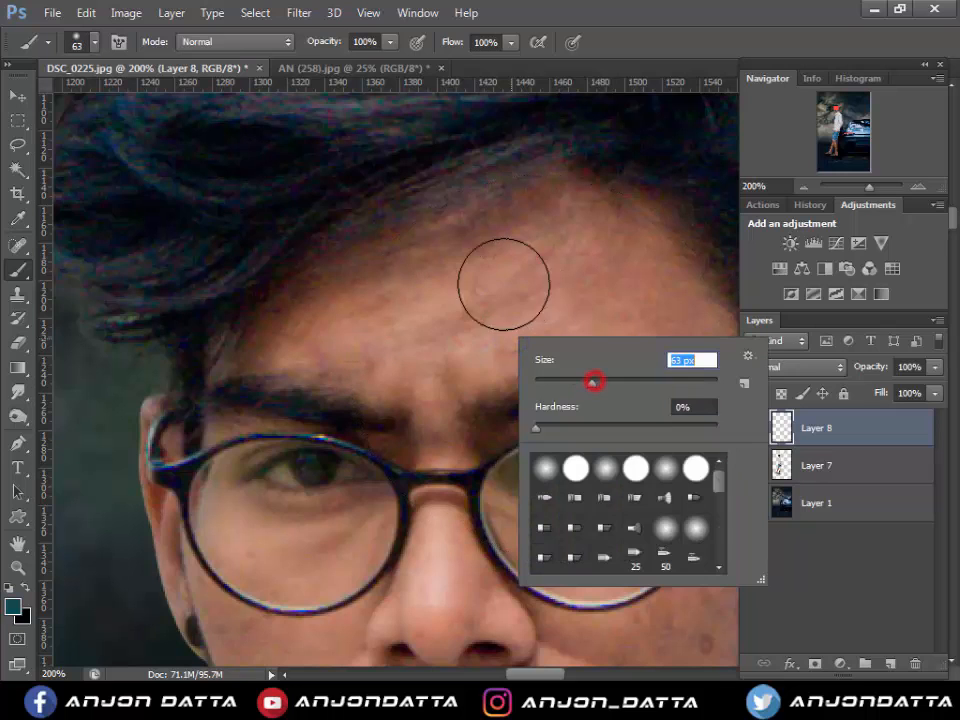
- Sample the forehead's skin tone and lighten the foreground colour to f6c8b0
left_click(467, 354, "alt")
left_click(15, 611)
left_click_drag(469, 424, 471, 390)
key("Return")
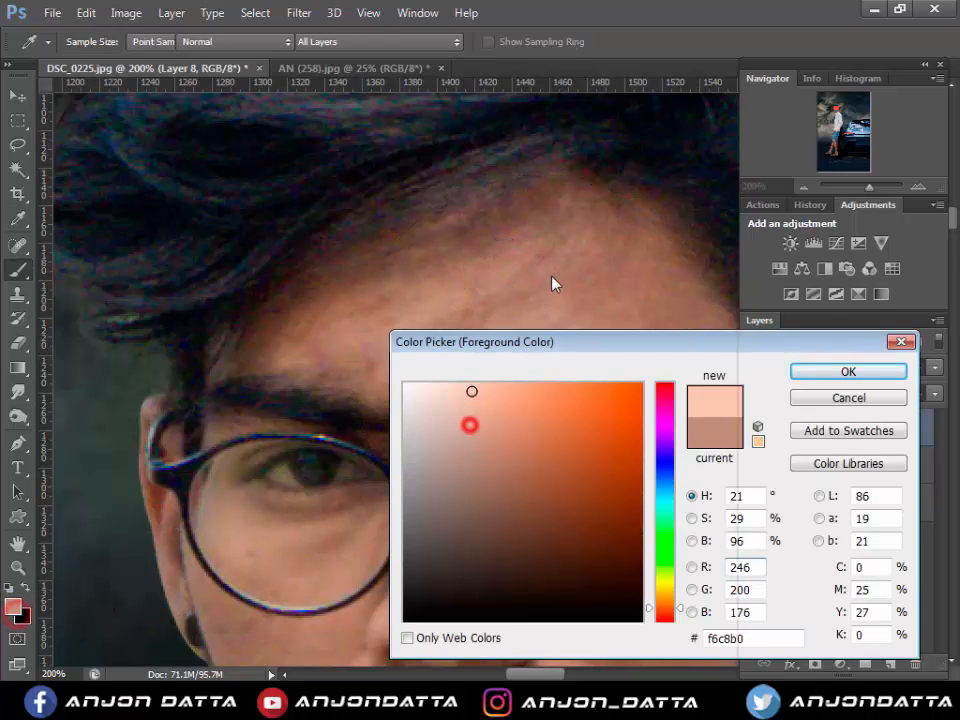
- Reduce the brush to 43 px and paint the light skin colour across the forehead and the temple
left_click_drag(525, 279, 476, 298)
right_click(476, 298)
left_click(552, 342)
mouse_move(410, 296)
left_mouse_down()
mouse_move(270, 341)
mouse_move(580, 211)
mouse_move(613, 297)
mouse_move(364, 364)
mouse_move(561, 322)
mouse_move(642, 292)
left_mouse_up()
scroll(642, 292, "down", 4)
scroll(527, 386, "right", 5)
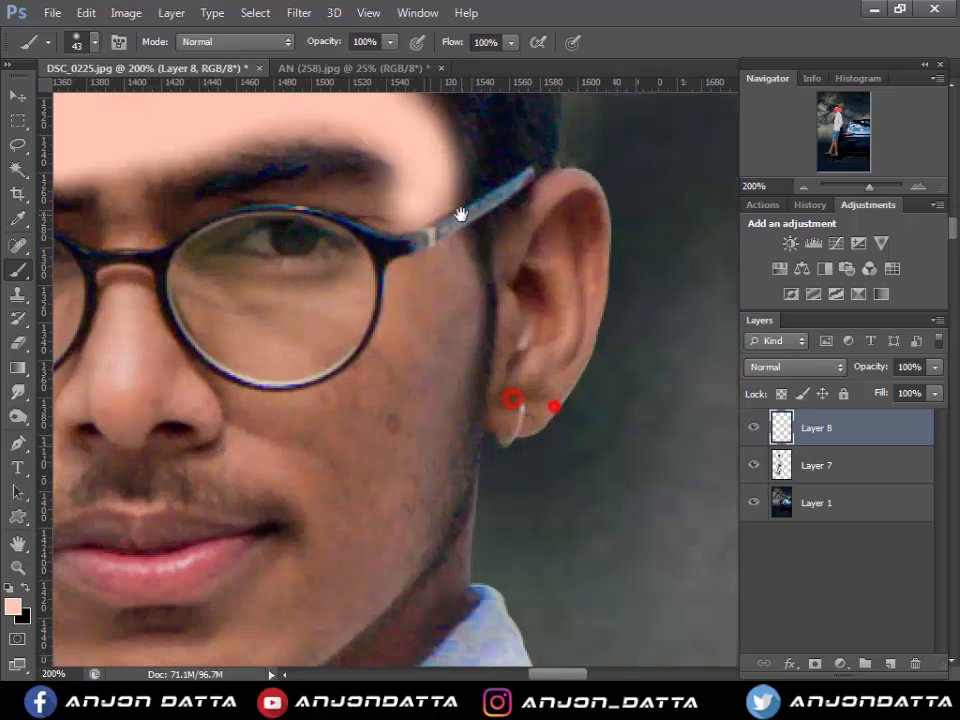
- Paint the light skin colour over the cheeks, nose, jaw and chin, leaving the lips and moustache clear
mouse_move(461, 214)
left_mouse_down()
mouse_move(453, 312)
mouse_move(400, 483)
mouse_move(334, 560)
mouse_move(273, 596)
mouse_move(376, 405)
left_mouse_up()
mouse_move(377, 446)
left_mouse_down()
mouse_move(223, 495)
mouse_move(150, 468)
left_mouse_up()
left_click_drag(182, 476, 332, 493)
mouse_move(275, 489)
left_mouse_down()
mouse_move(238, 459)
mouse_move(214, 319)
mouse_move(268, 303)
left_mouse_up()
mouse_move(375, 222)
left_mouse_down()
mouse_move(358, 166)
mouse_move(425, 240)
left_mouse_up()
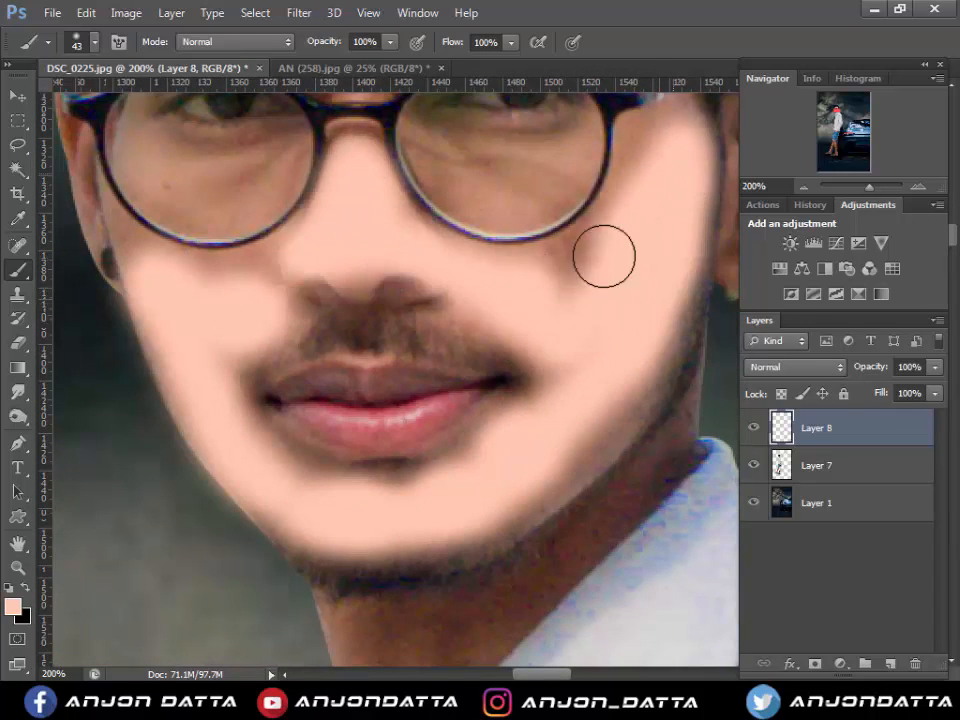
- Load the man's outline as a selection and paint the skin around the eyes, inside the glasses and on the ear
scroll(604, 257, "up", 3)
scroll(604, 257, "right", 3)
mouse_move(435, 379)
left_mouse_down()
mouse_move(439, 349)
mouse_move(578, 271)
mouse_move(591, 392)
mouse_move(467, 343)
mouse_move(207, 410)
mouse_move(318, 370)
left_mouse_up()
scroll(606, 386, "left", 3)
scroll(606, 386, "up", 1)
mouse_move(279, 403)
left_mouse_down()
mouse_move(253, 407)
mouse_move(355, 448)
left_mouse_up()
left_click_drag(231, 476, 200, 305)
left_click_drag(521, 323, 511, 300)
left_click(461, 329)
left_click(302, 317)
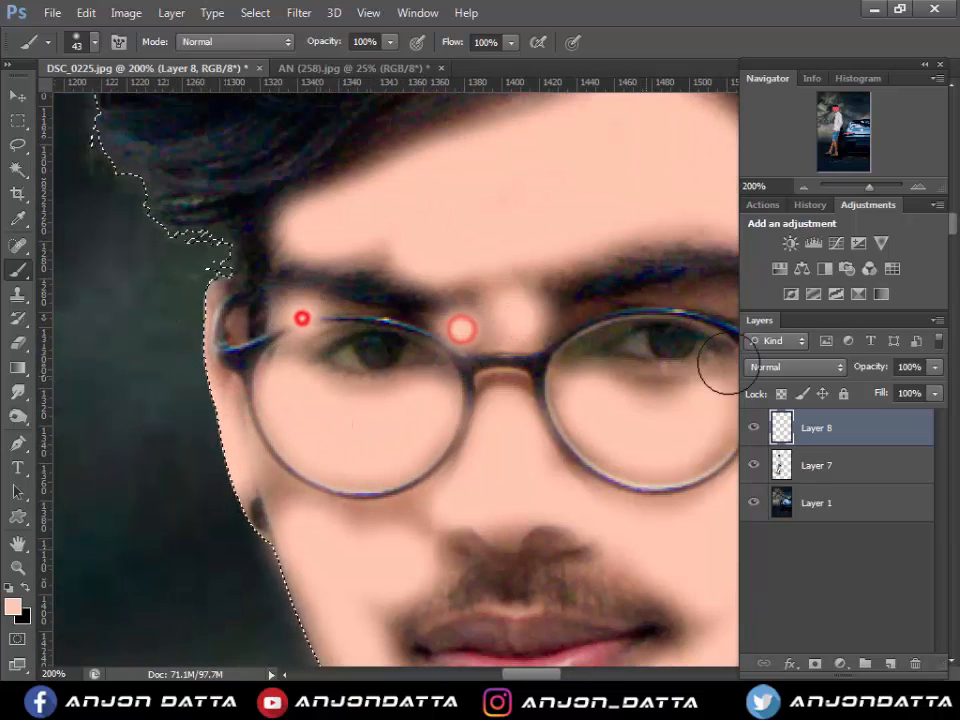
left_click(585, 317)
- Blend the painted skin layer in Soft Light mode at 55% opacity
left_click(601, 416, "alt")
left_click(807, 363)
left_click(765, 248)
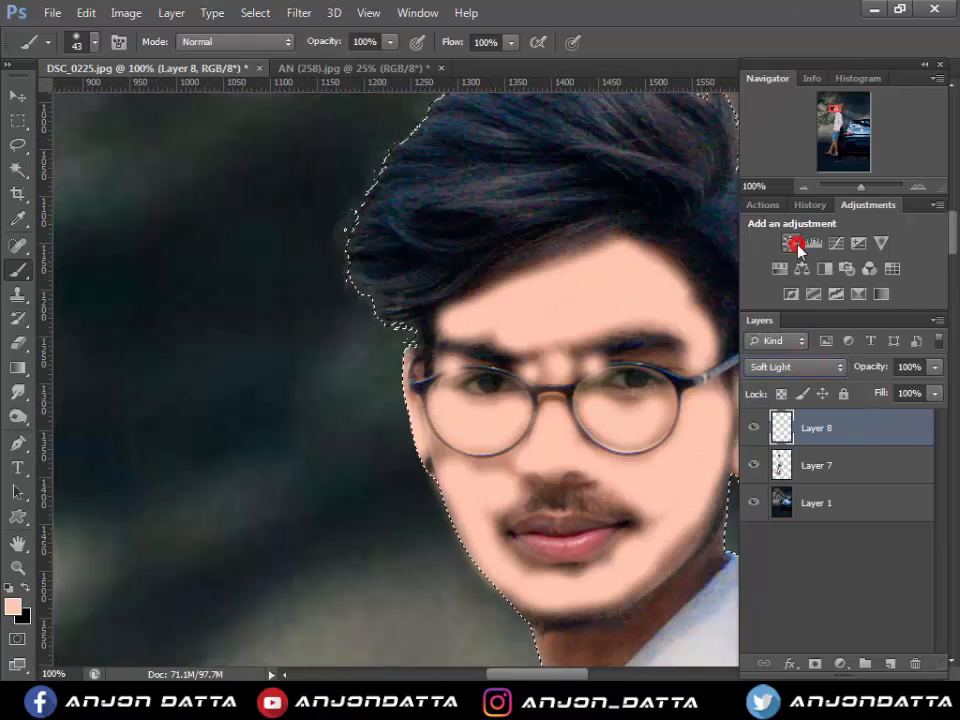
left_click(935, 367)
left_click_drag(937, 387, 900, 390)
- Brighten the man's neck below the beard with a 26 px brush on the Soft Light layer
left_click_drag(609, 492, 527, 292)
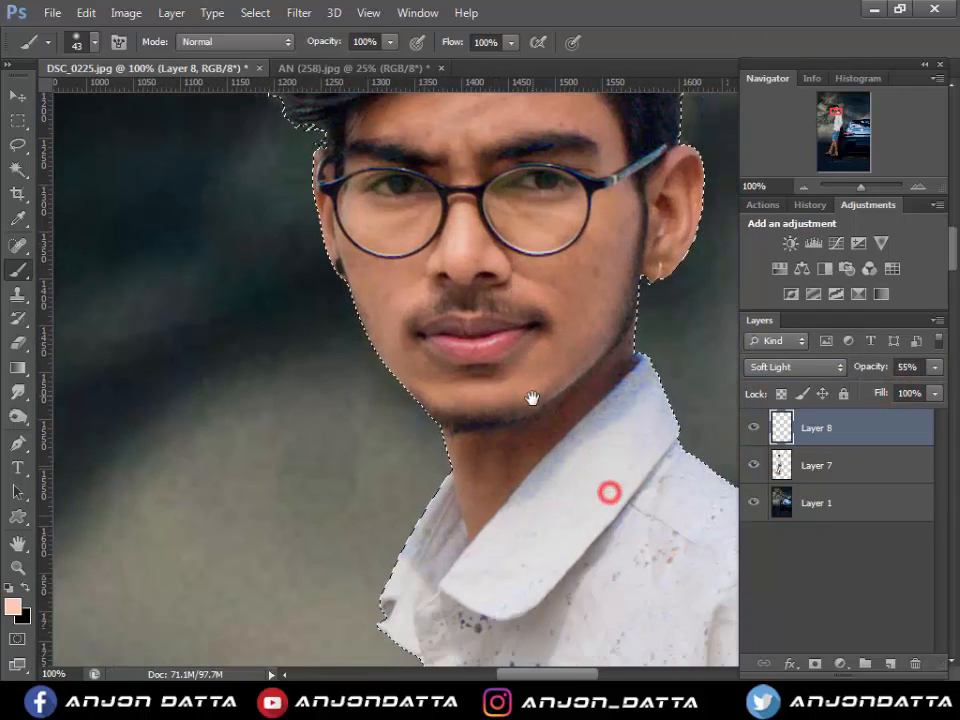
left_click(531, 399, "ctrl")
right_click(571, 407)
left_click(617, 446)
left_click_drag(488, 496, 376, 491)
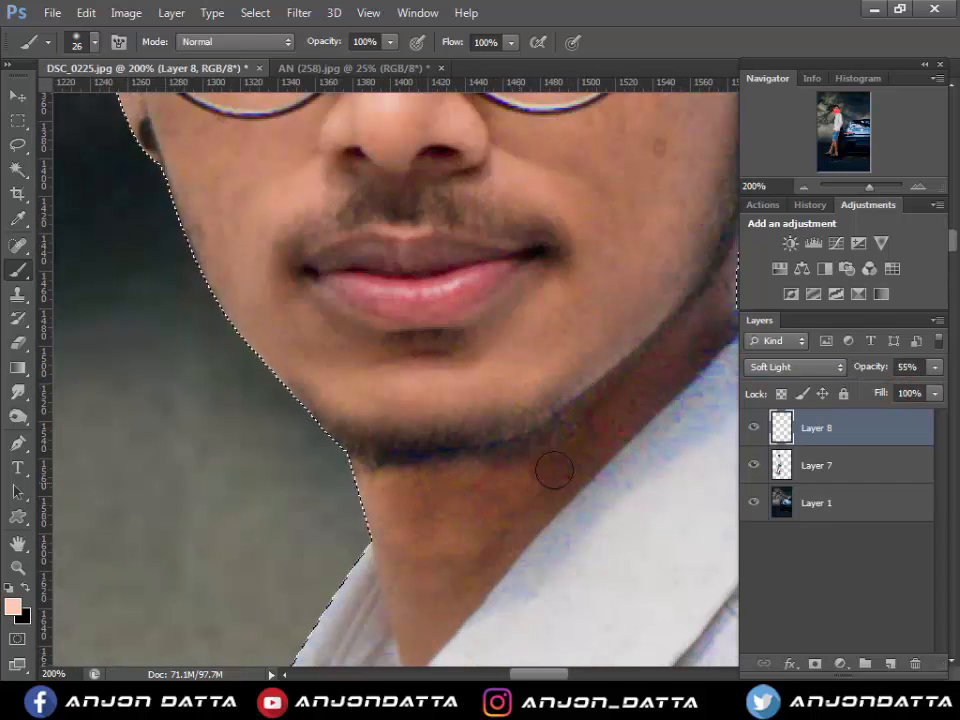
left_click_drag(656, 375, 545, 410)
mouse_move(540, 435)
left_mouse_down()
mouse_move(557, 407)
mouse_move(517, 455)
left_mouse_up()
scroll(517, 455, "down", 3)
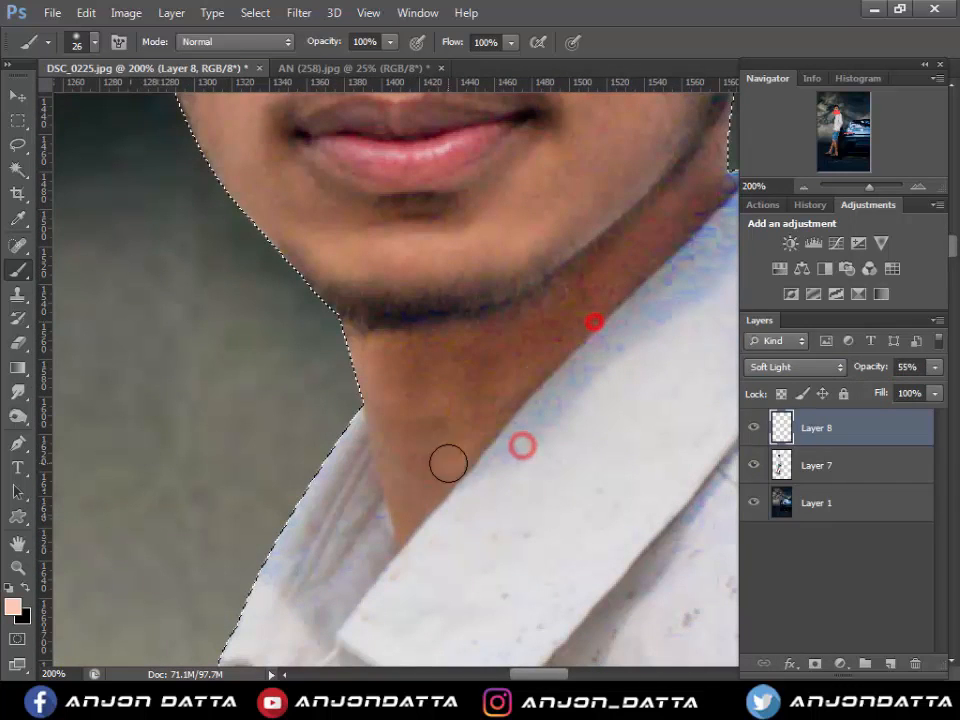
- Brighten the pocketed hand with a 75 px brush and its fingers with a 34 px brush
scroll(469, 435, "down", 5)
left_click(557, 427, "alt")
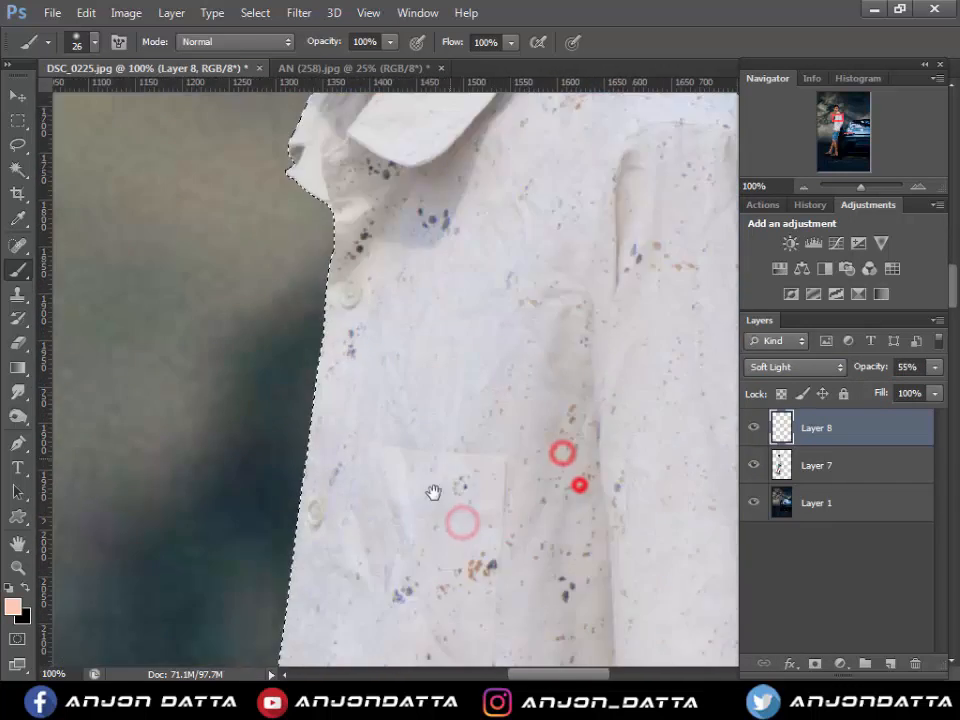
scroll(433, 493, "down", 5)
left_click(485, 402, "ctrl")
right_click(530, 459)
left_click_drag(577, 480, 621, 482)
left_click(574, 403)
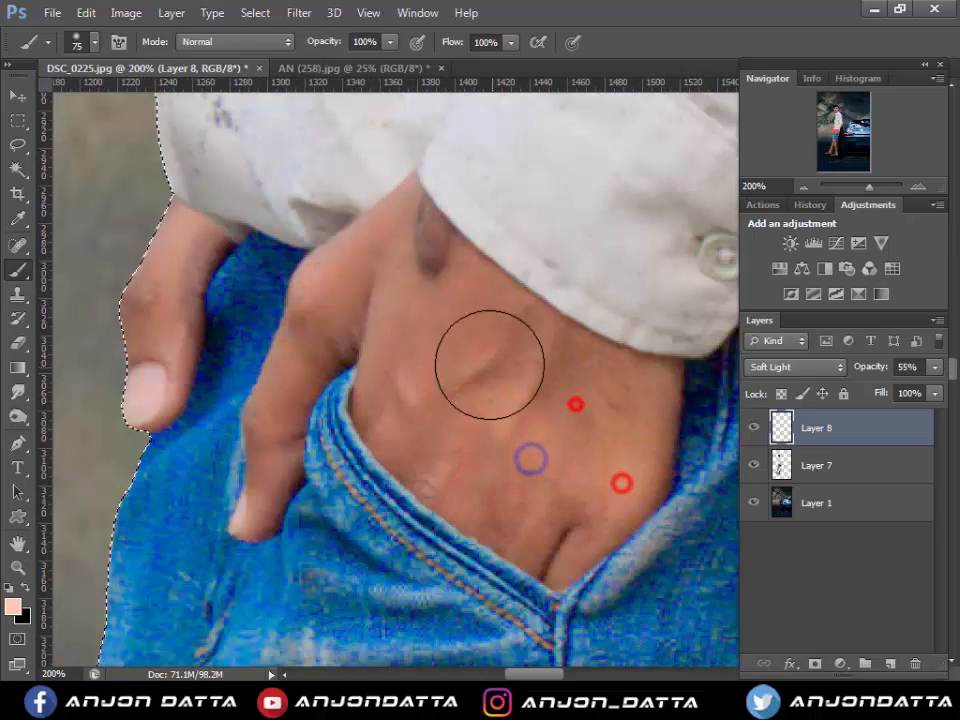
right_click(384, 297, "alt+shift")
left_click_drag(384, 297, 302, 339)
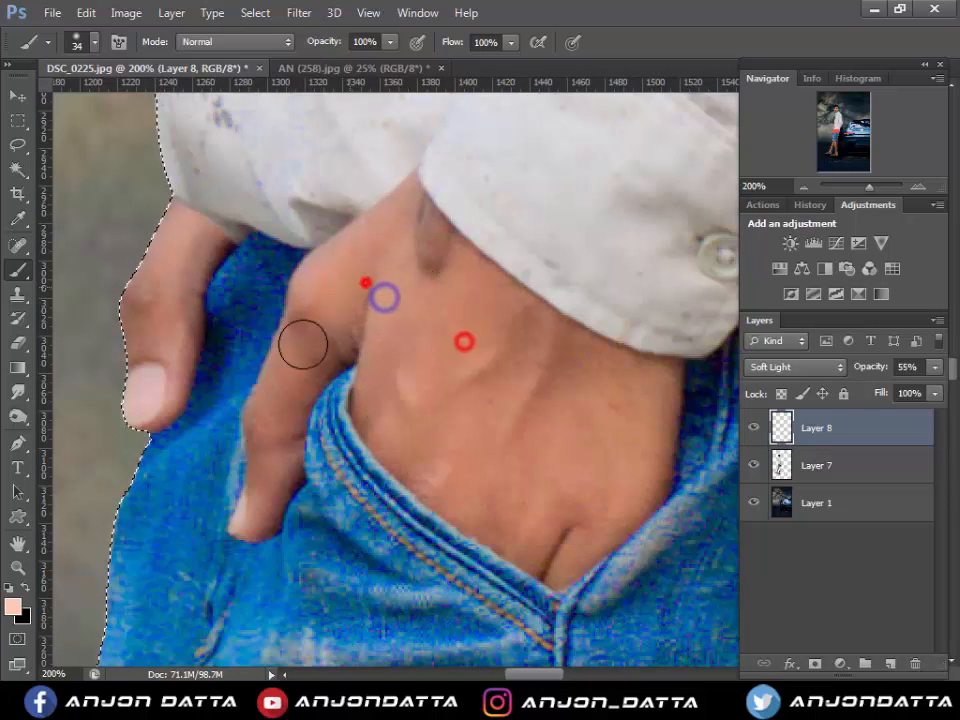
- Try brightening the front leg with a 104 px brush at 100% flow
left_click(328, 527, "alt")
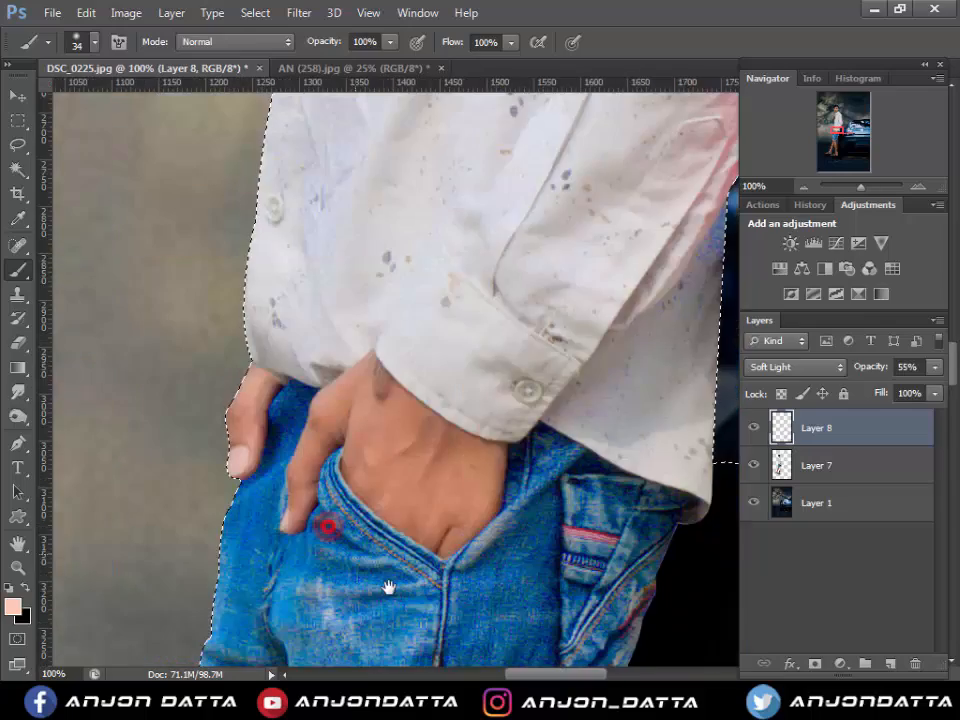
left_click_drag(424, 519, 512, 184)
left_click_drag(463, 534, 515, 170)
left_click_drag(514, 456, 525, 160)
right_click(524, 357)
left_click(465, 326)
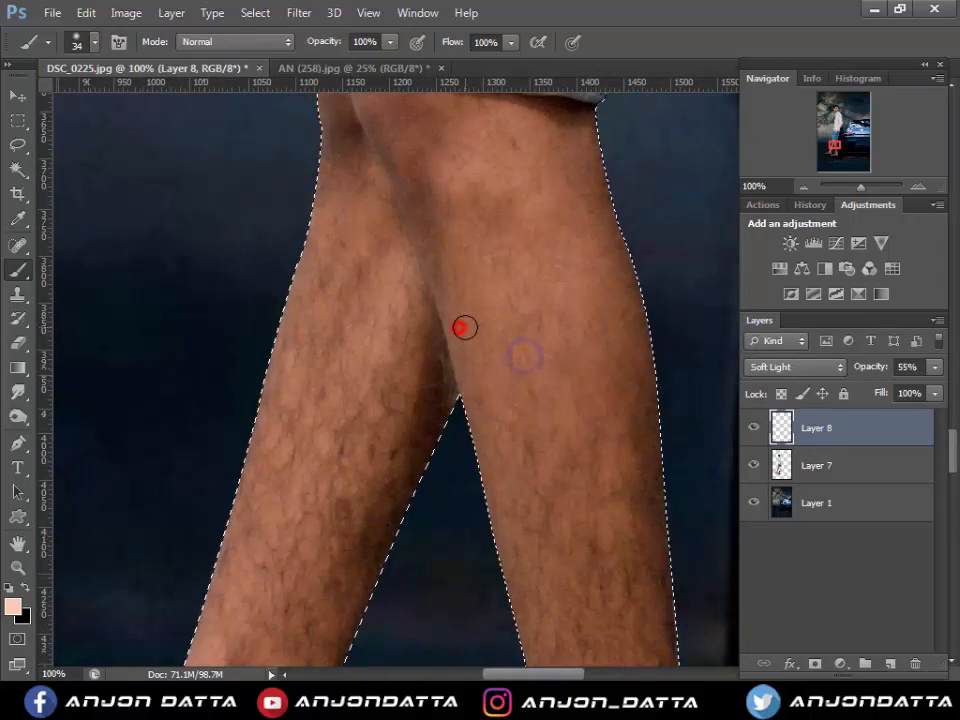
left_click(465, 326, "alt")
left_click(465, 326, "alt")
left_click(465, 327, "alt")
left_click(465, 327, "alt")
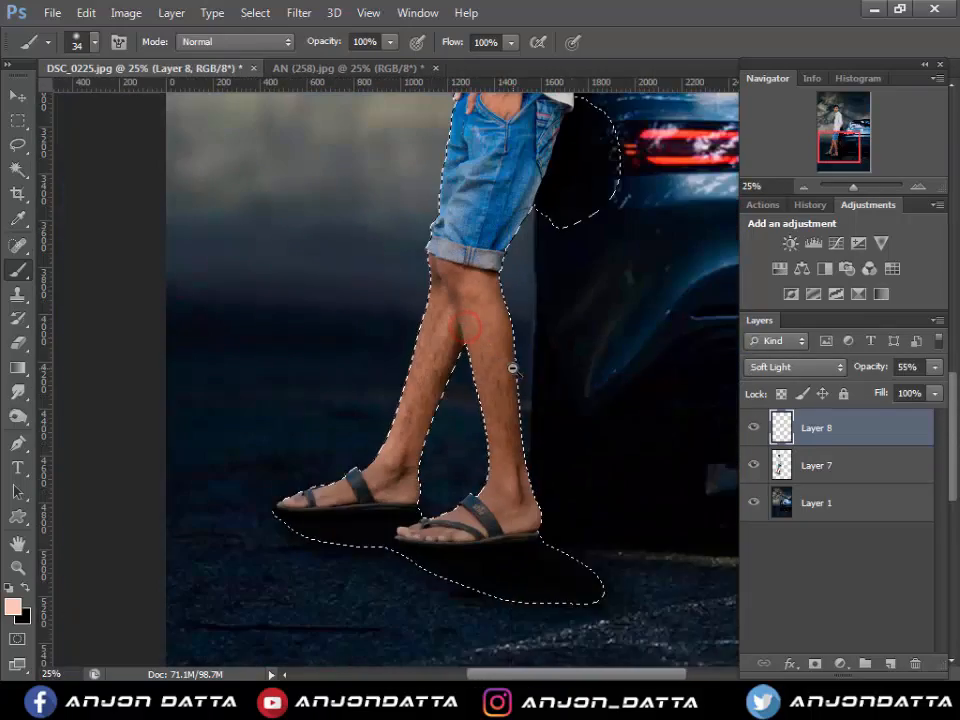
right_click(514, 368)
left_click(628, 411)
left_click(484, 311)
mouse_move(489, 336)
left_mouse_down()
mouse_move(506, 465)
mouse_move(521, 471)
left_mouse_up()
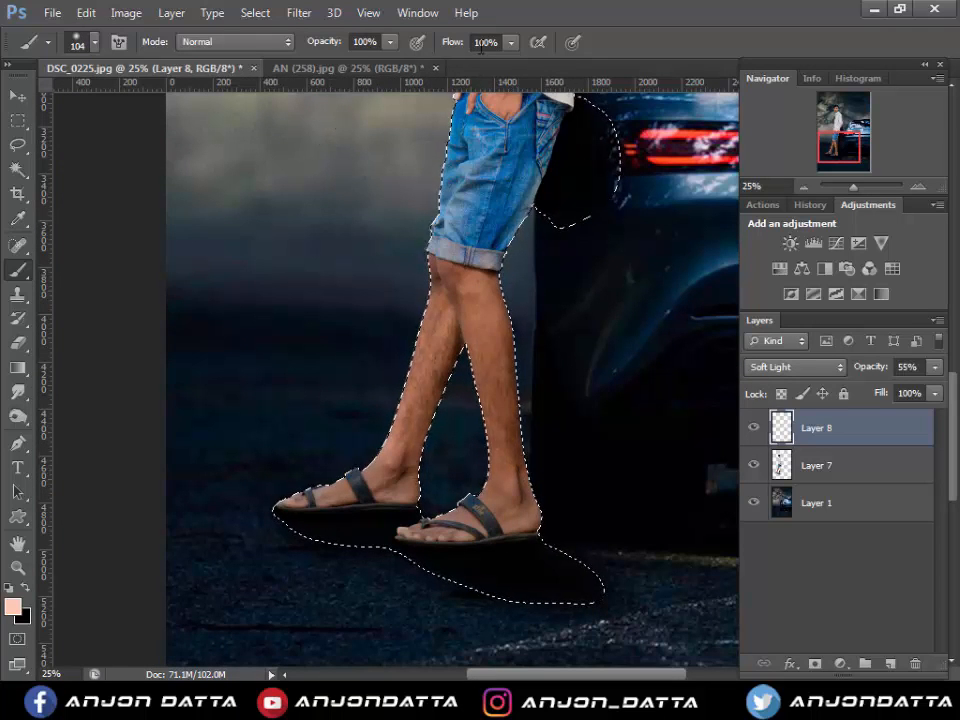
- Set the brush to 61% flow and 162 px, and brighten both legs and feet
left_click(511, 43)
left_click(476, 65)
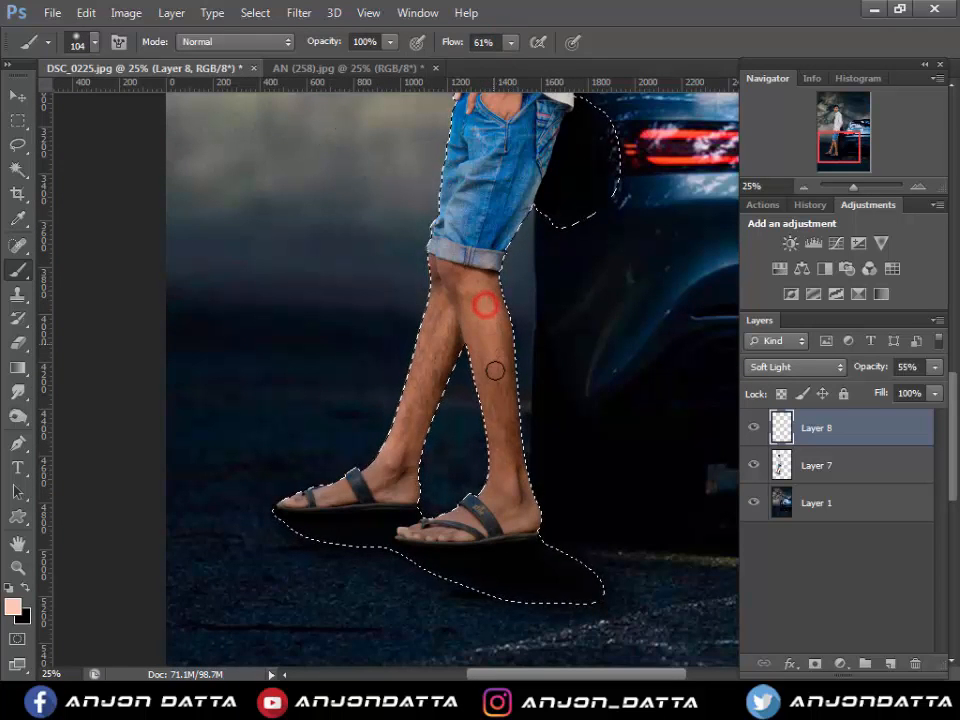
right_click(497, 369)
left_click_drag(548, 411, 638, 413)
left_click(482, 304)
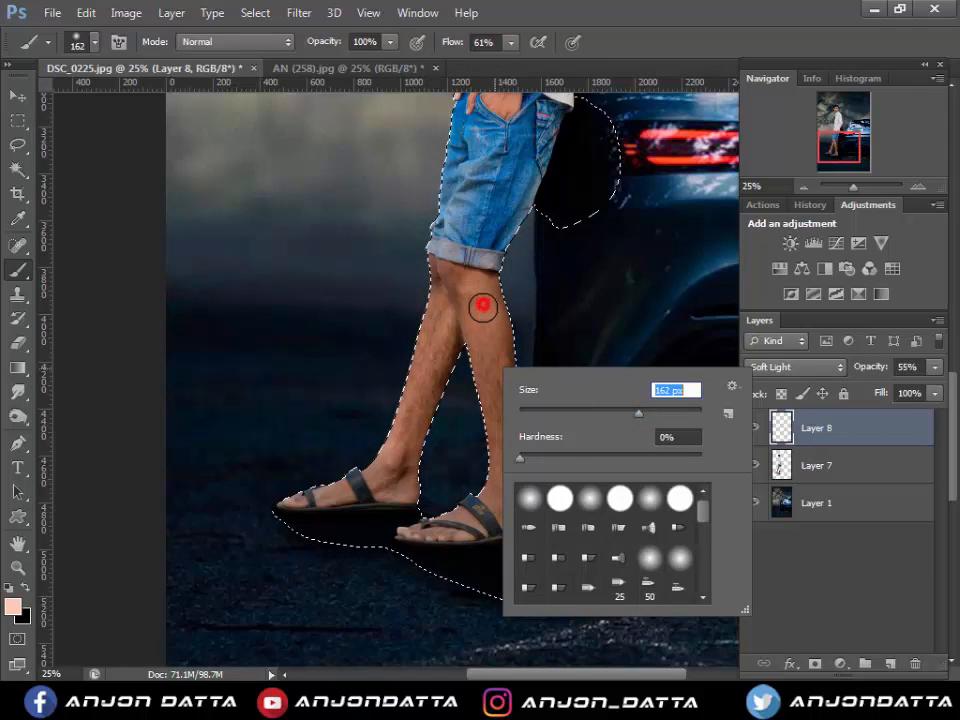
left_click_drag(476, 289, 504, 429)
left_click_drag(440, 323, 430, 357)
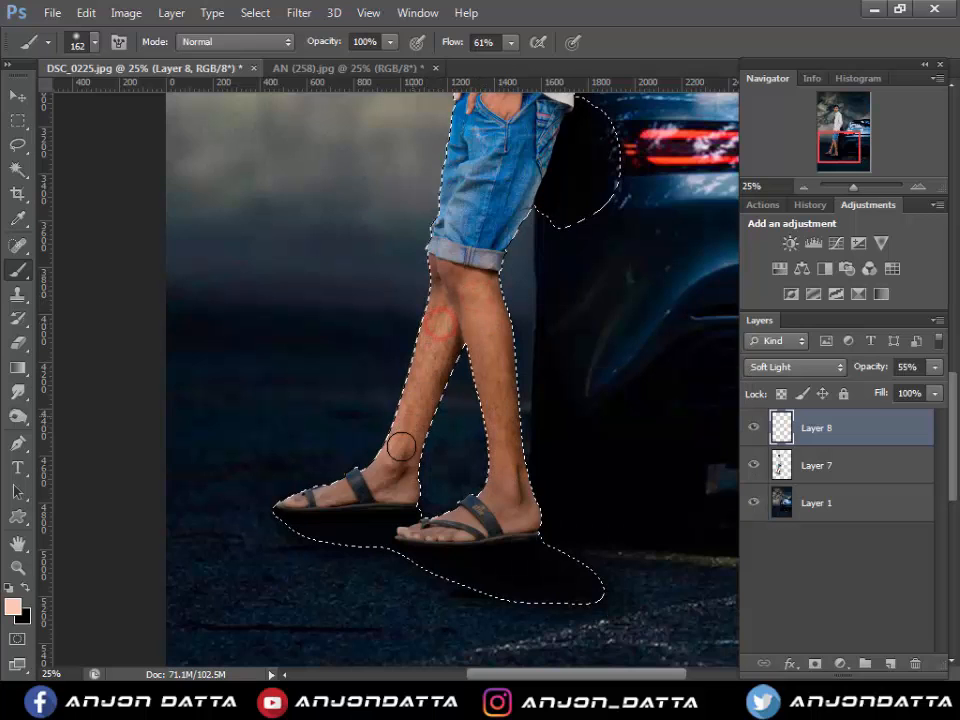
left_click(497, 508)
left_click(429, 540)
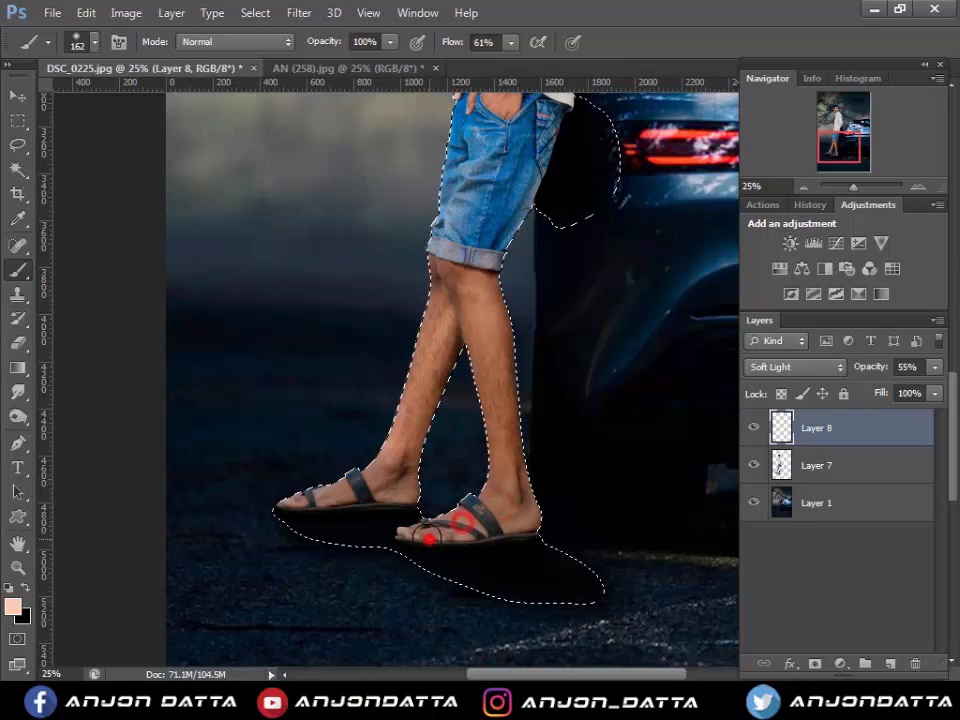
left_click(399, 479)
- Deselect the man's outline and darken the midtones of the painted skin layer with Levels
left_click(566, 470, "alt")
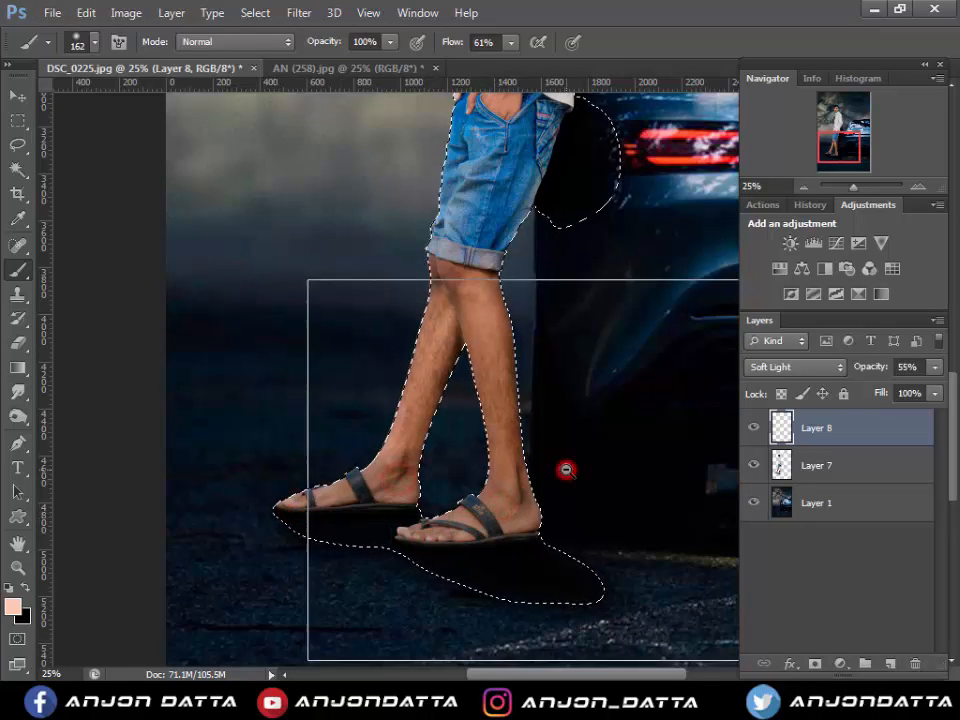
left_click(566, 470, "alt")
left_click(566, 470, "alt")
key("l")
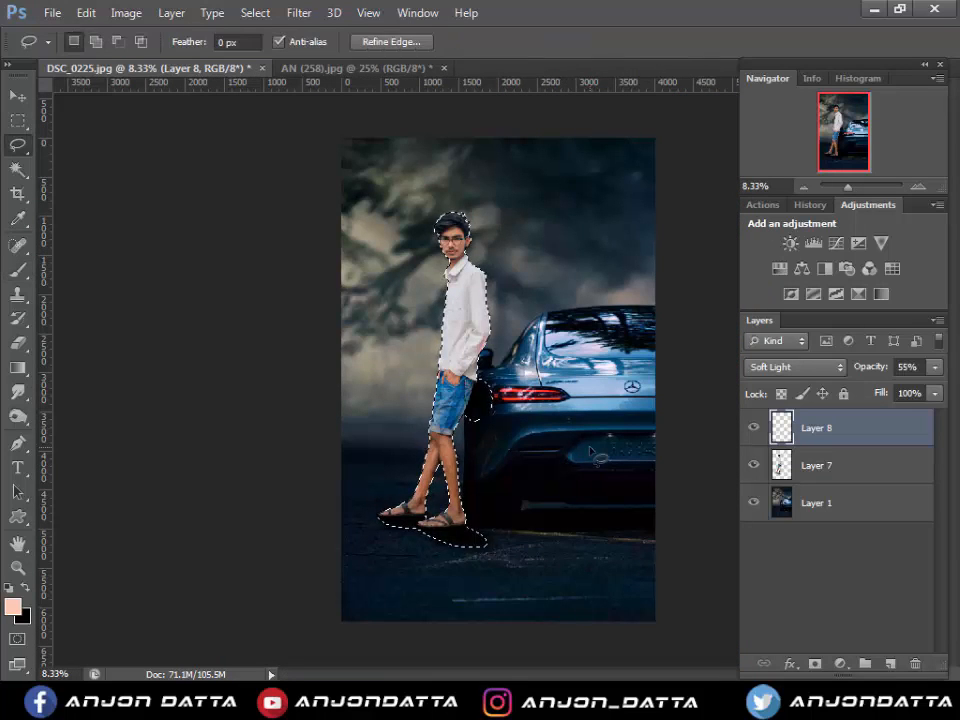
left_click(590, 448)
key("ctrl+l")
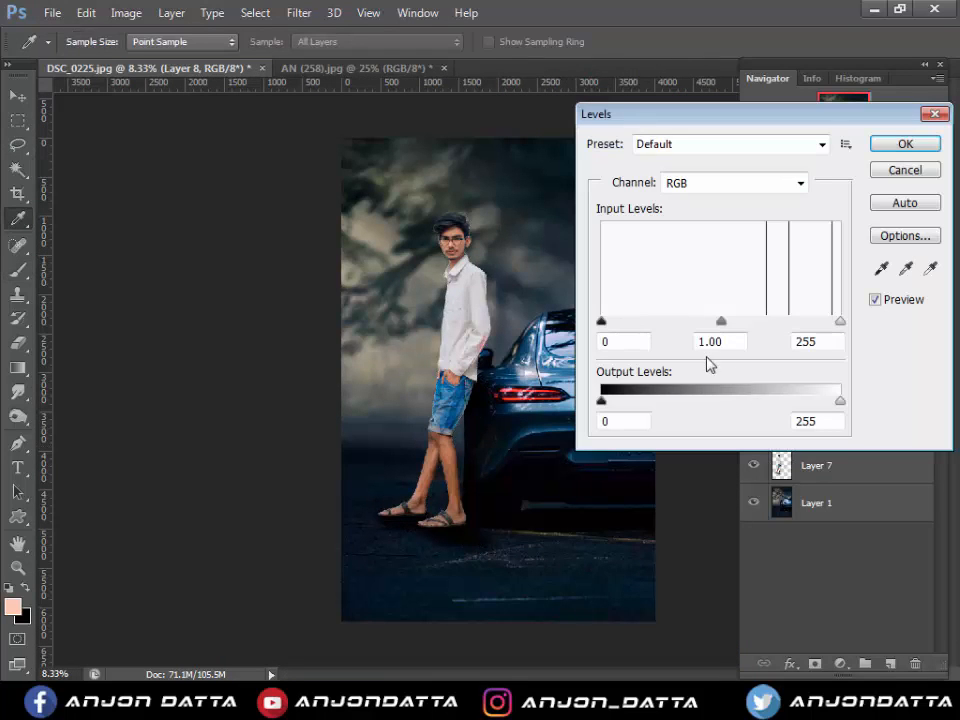
mouse_move(720, 321)
left_mouse_down()
mouse_move(701, 321)
mouse_move(709, 331)
left_mouse_up()
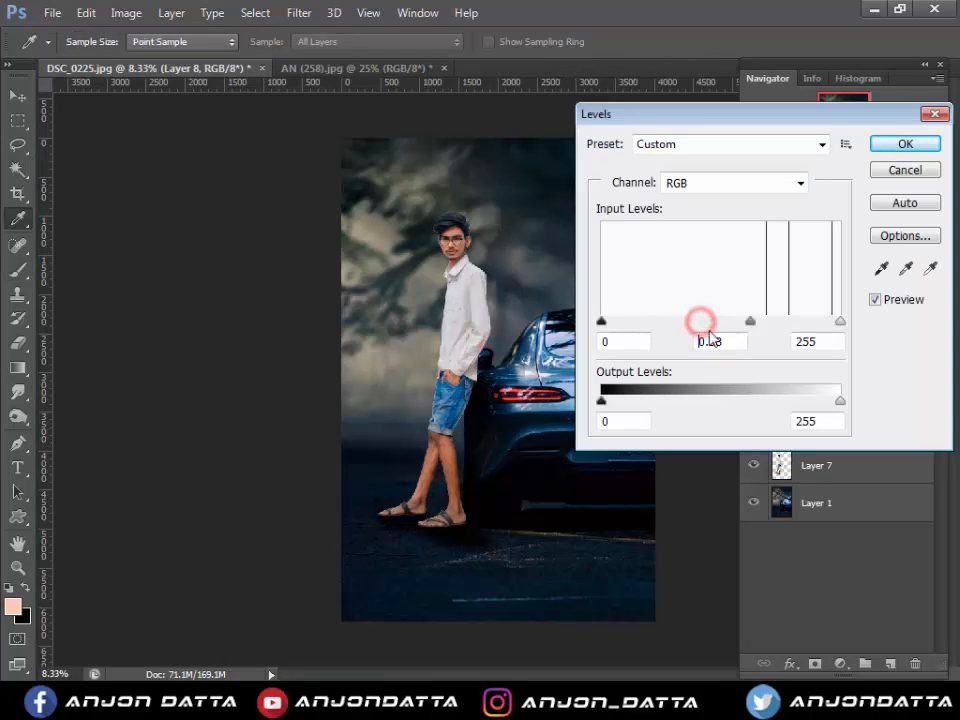
key("Return")
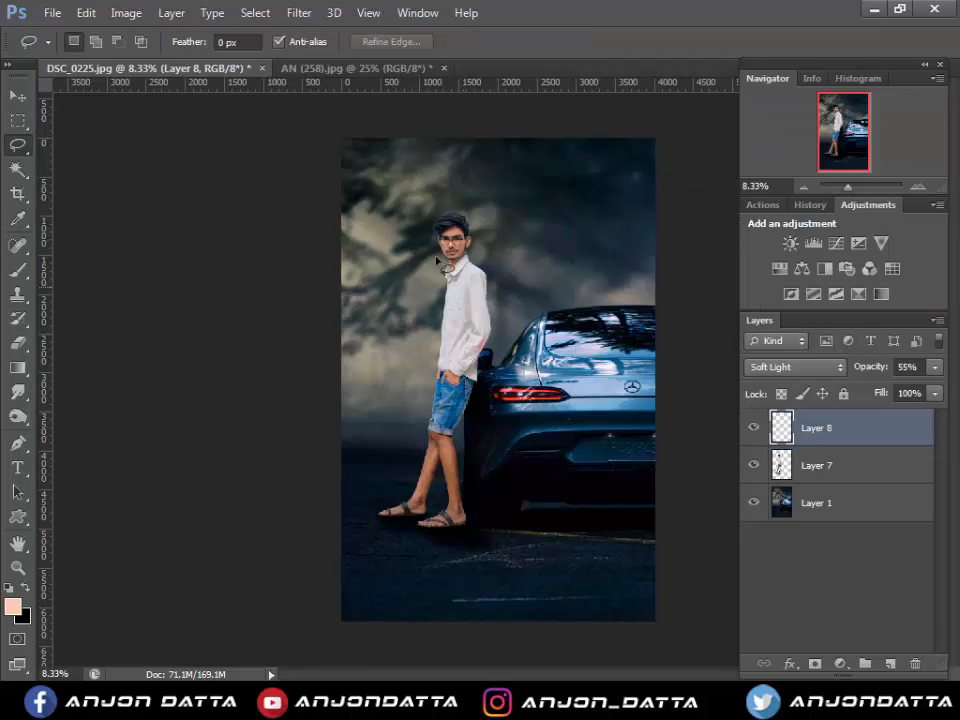
- Make a slight Hue/Saturation adjustment to the man's layer on the Master range
scroll(431, 240, "up", 2)
scroll(497, 268, "down", 2)
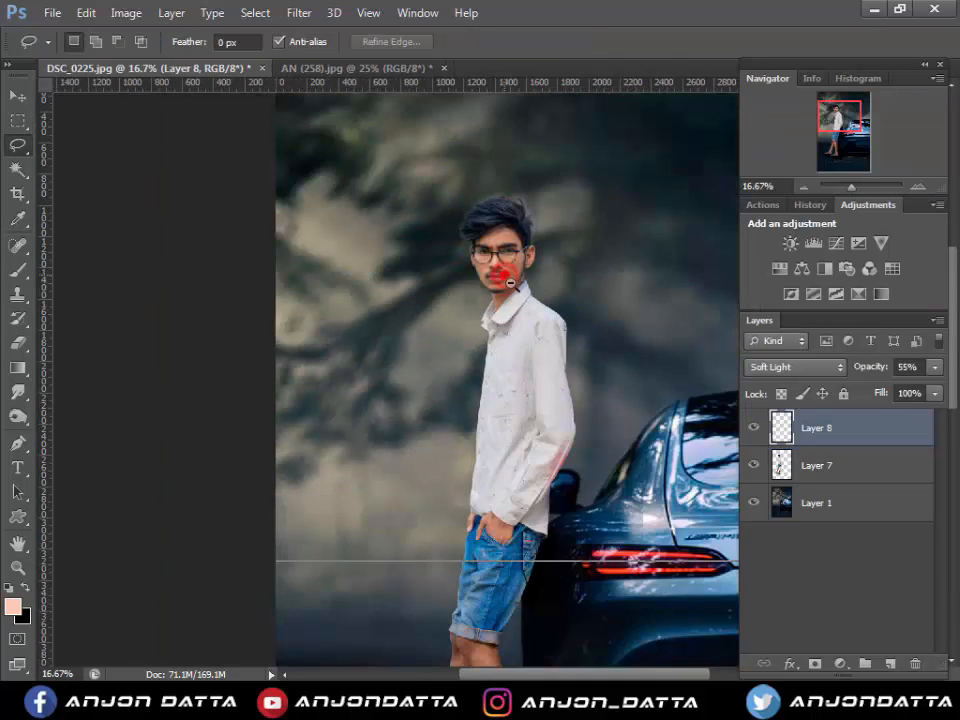
left_click(836, 454)
key("i")
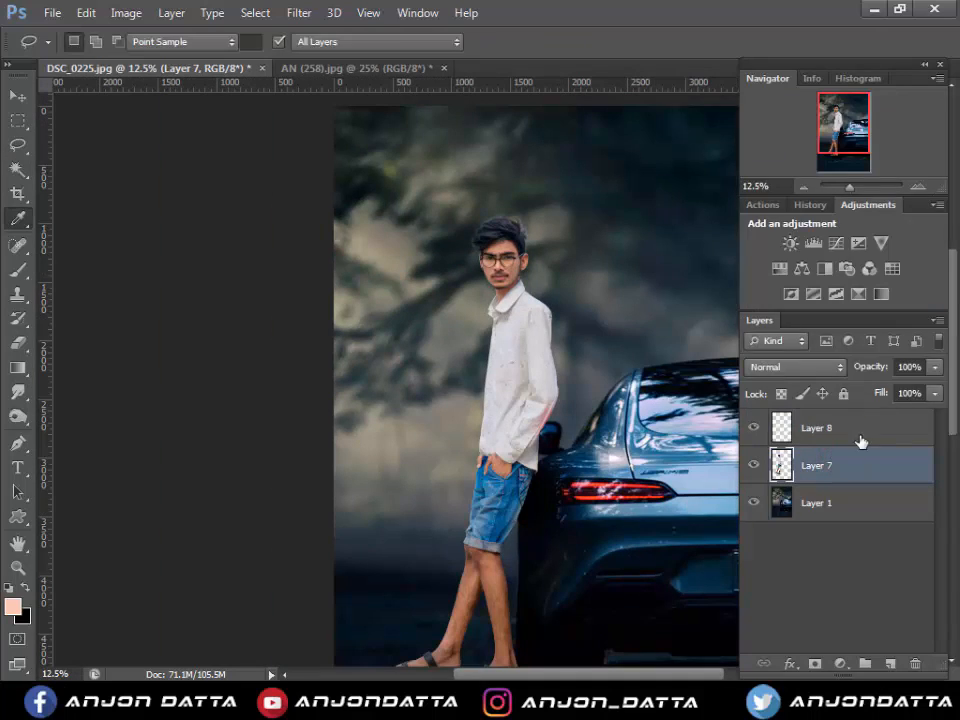
key("ctrl+u")
left_click_drag(843, 289, 852, 290)
key("Return")
key("l")
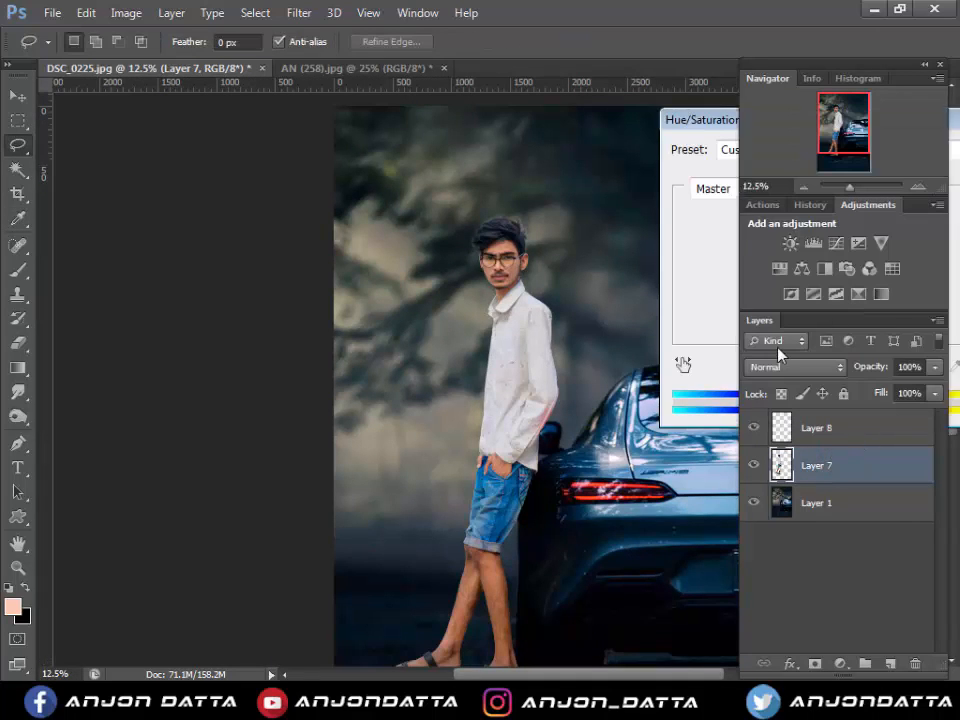
- Hide the man's layer and the painted skin layer, and lasso the background above the horizon, around the car's outline
scroll(500, 232, "up", 3)
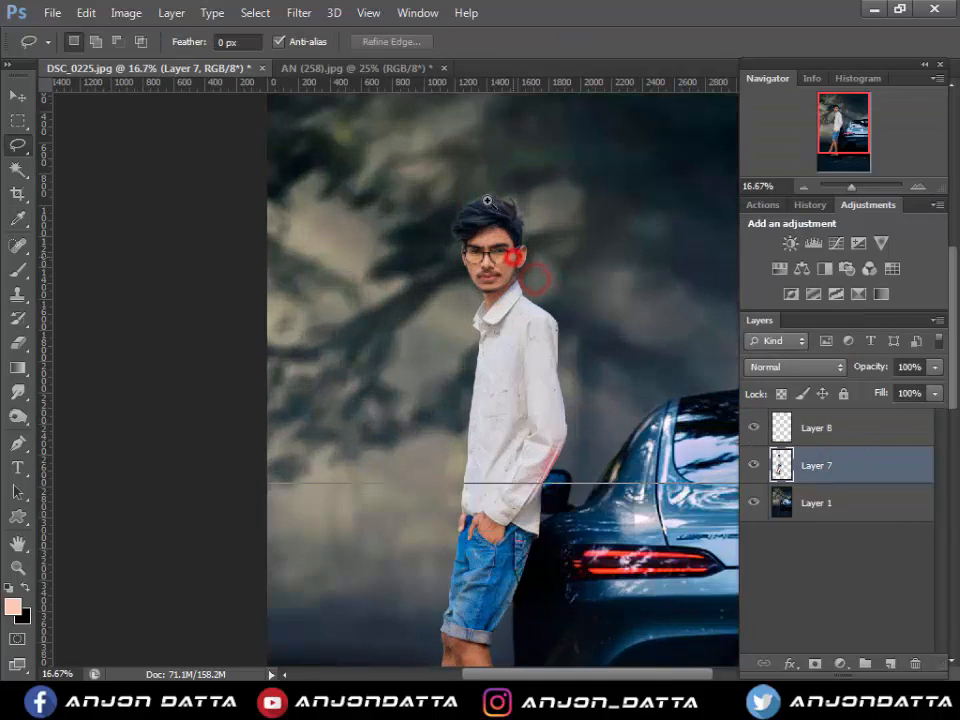
scroll(500, 212, "up", 1)
scroll(505, 214, "down", 3)
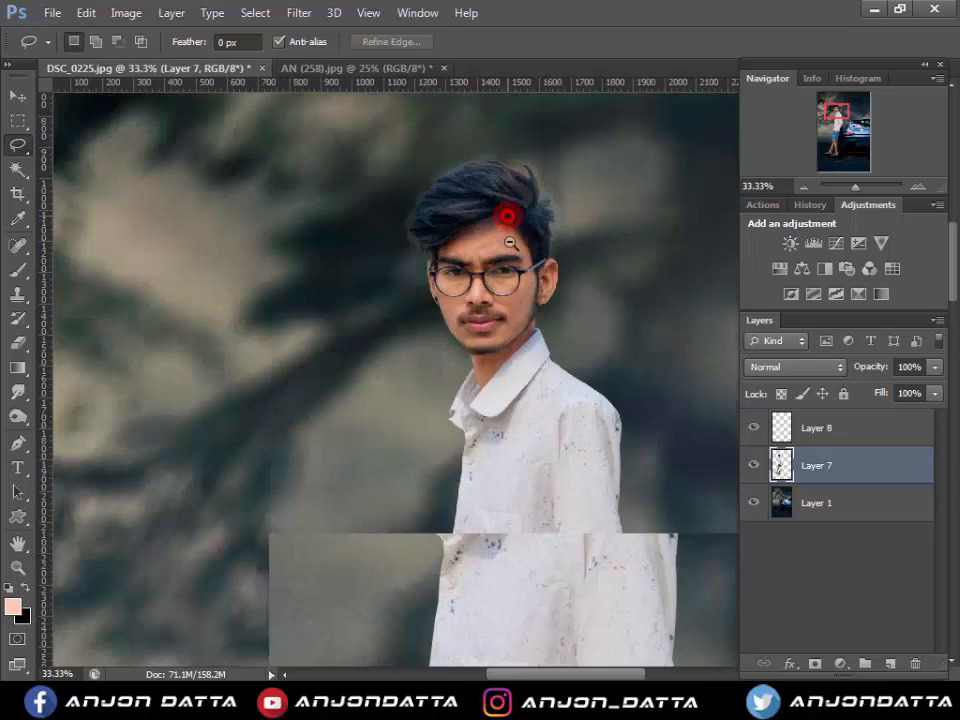
scroll(521, 482, "down", 2)
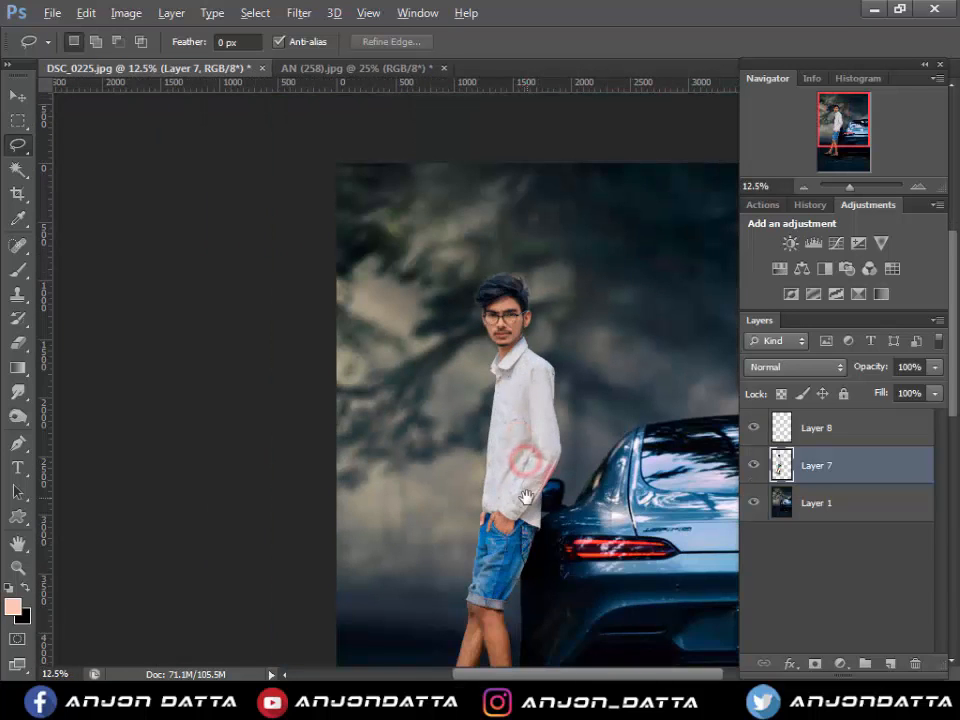
left_click(746, 467)
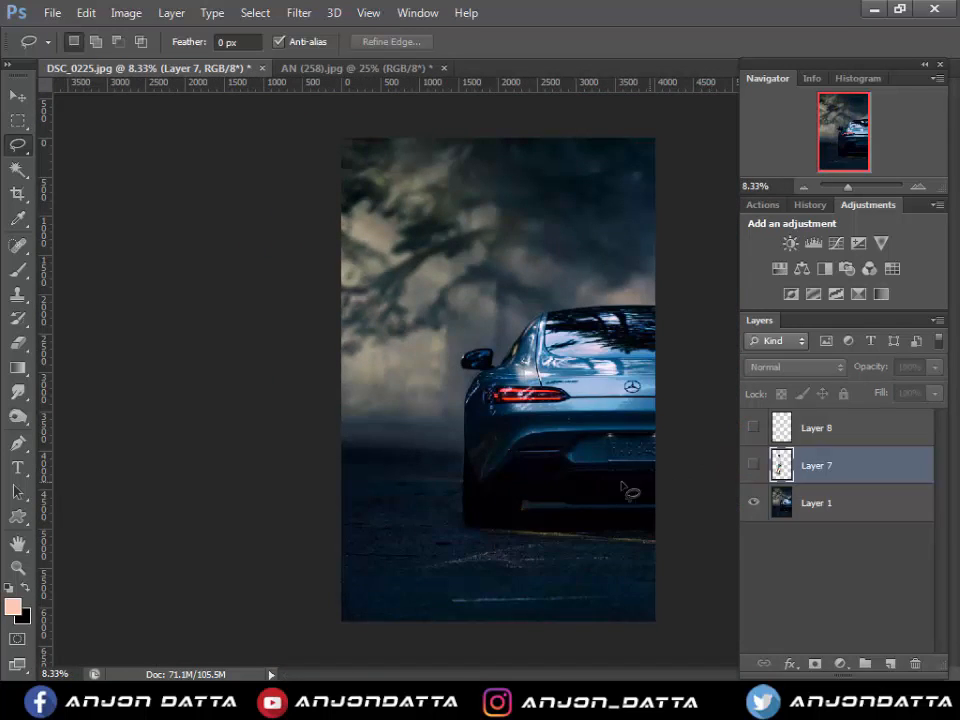
left_click(335, 446)
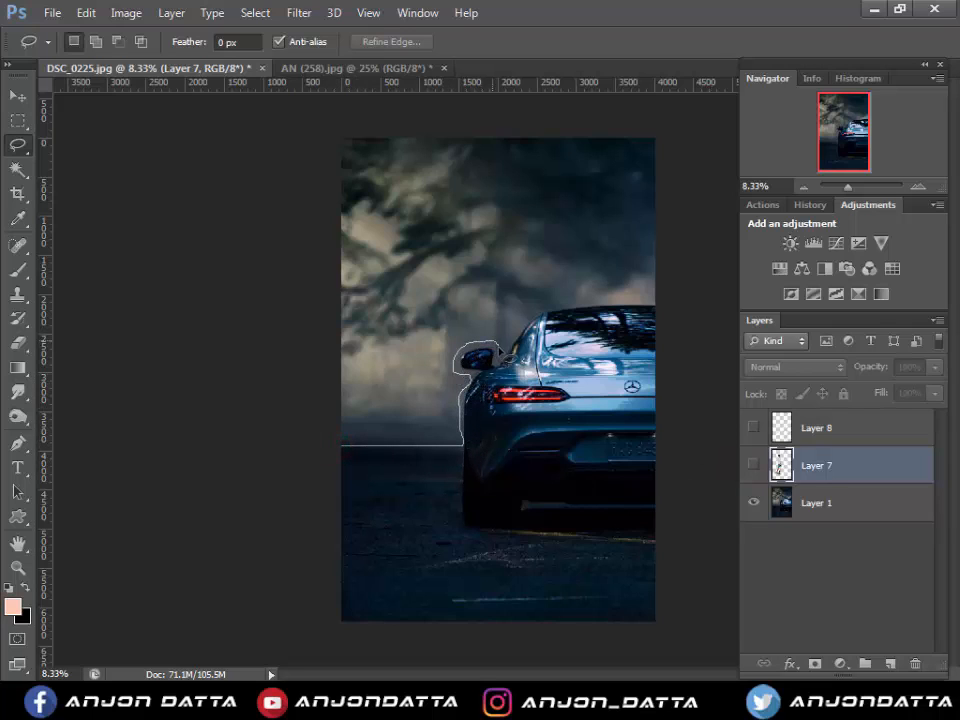
mouse_move(628, 297)
left_mouse_down()
mouse_move(659, 168)
mouse_move(471, 119)
mouse_move(241, 244)
mouse_move(379, 459)
left_mouse_up()
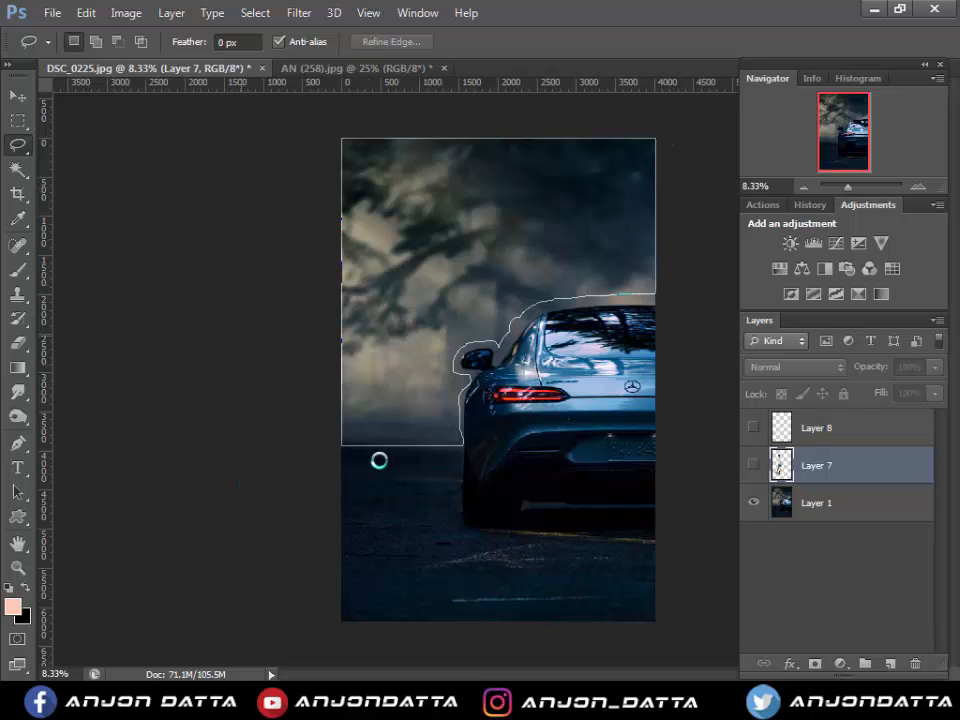
- Copy the lassoed background area above the horizon from the car photo onto a new layer
left_click(816, 514)
key("ctrl+shift+alt+n")
key("ctrl+shift+alt+e")
key("ctrl+d")
- Soften the copied background with a strong Gaussian Blur, and show the man's layer and the painted skin layer again
left_click(299, 12)
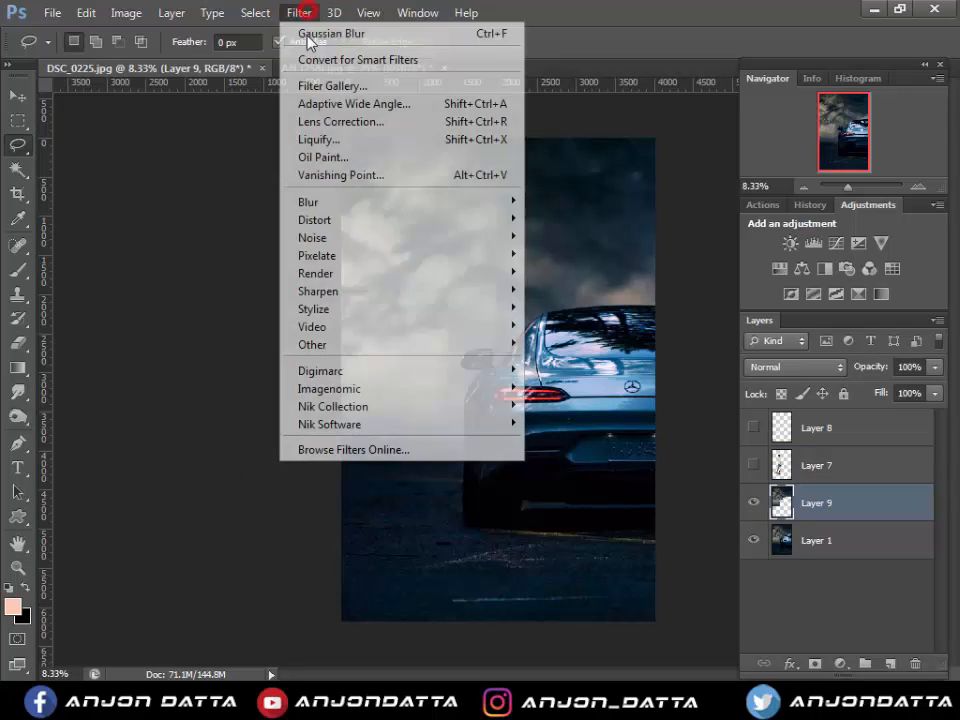
left_click(353, 204)
left_click(571, 335)
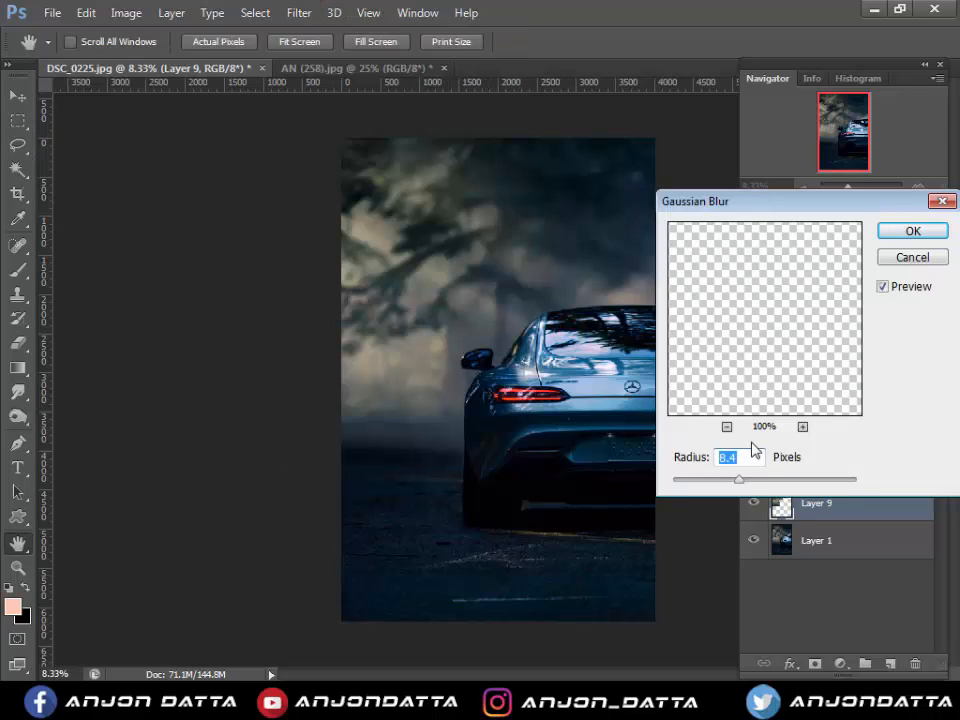
left_click_drag(740, 479, 787, 487)
key("Return")
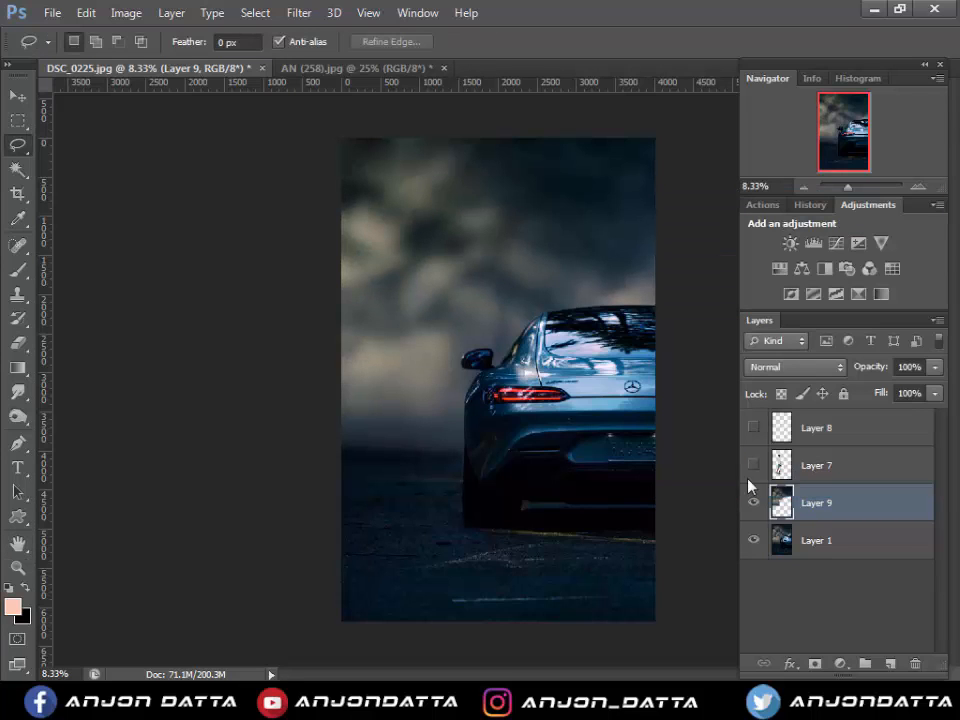
left_click(753, 464)
left_click(753, 427)
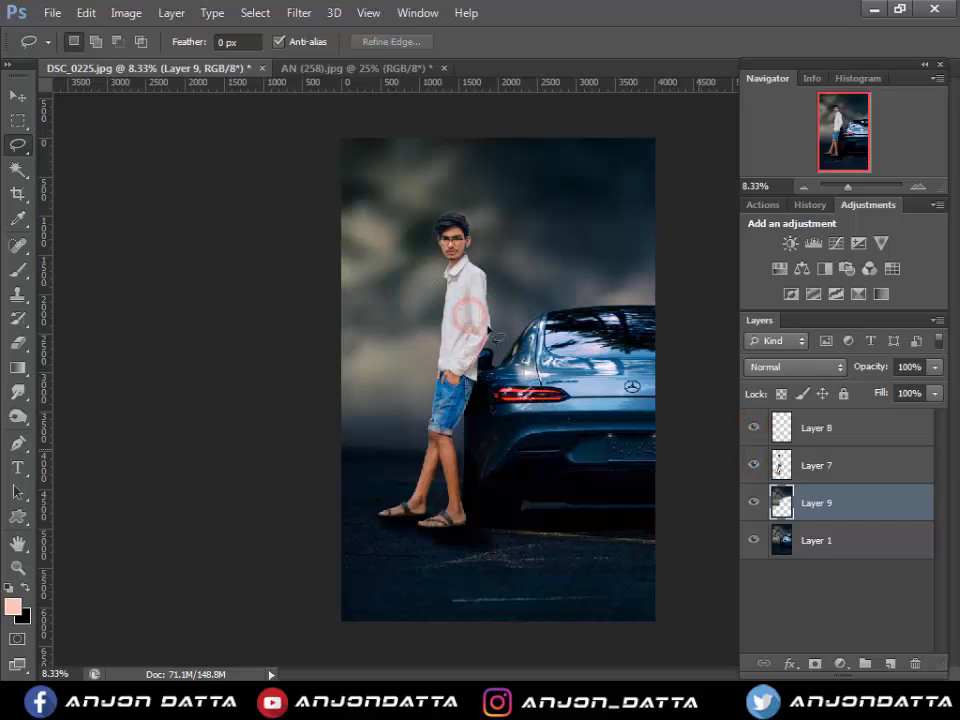
- Try to remove the red tint on the man's elbow by lassoing it and desaturating the Reds with Hue/Saturation
left_click(489, 311, "ctrl")
left_click(490, 311, "ctrl")
left_click(490, 311, "ctrl")
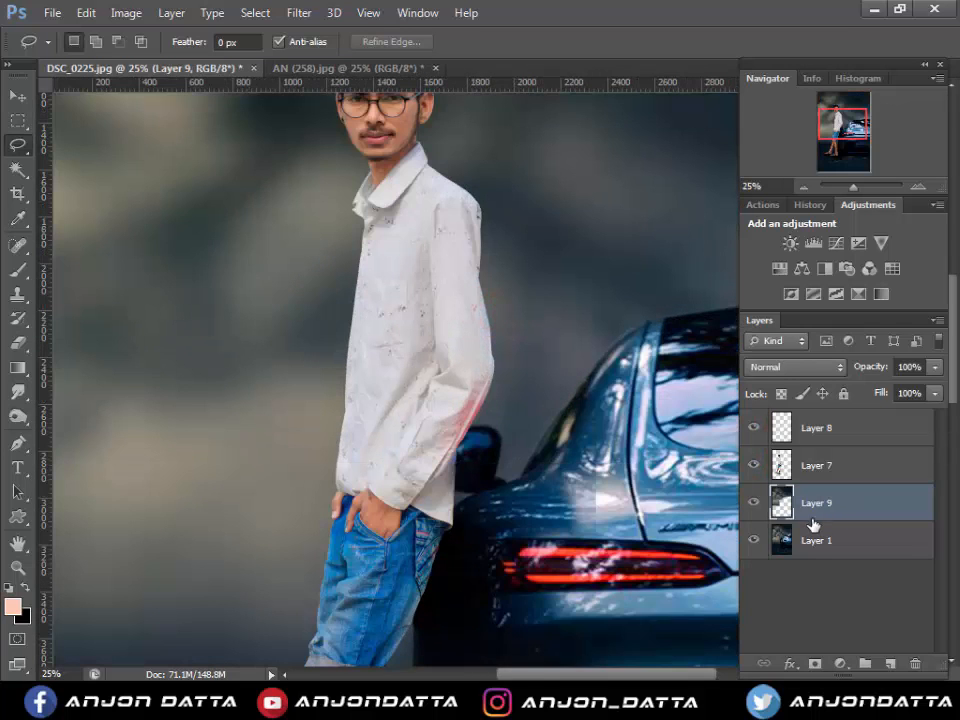
left_click(818, 465)
left_click_drag(445, 446, 480, 362)
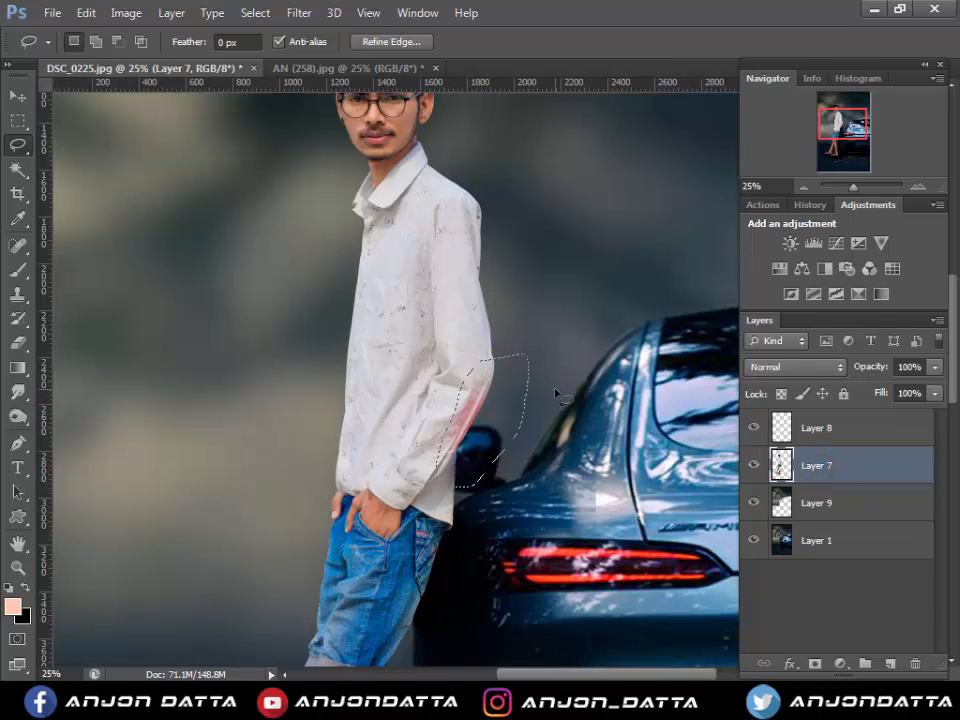
key("ctrl+u")
left_click(752, 190)
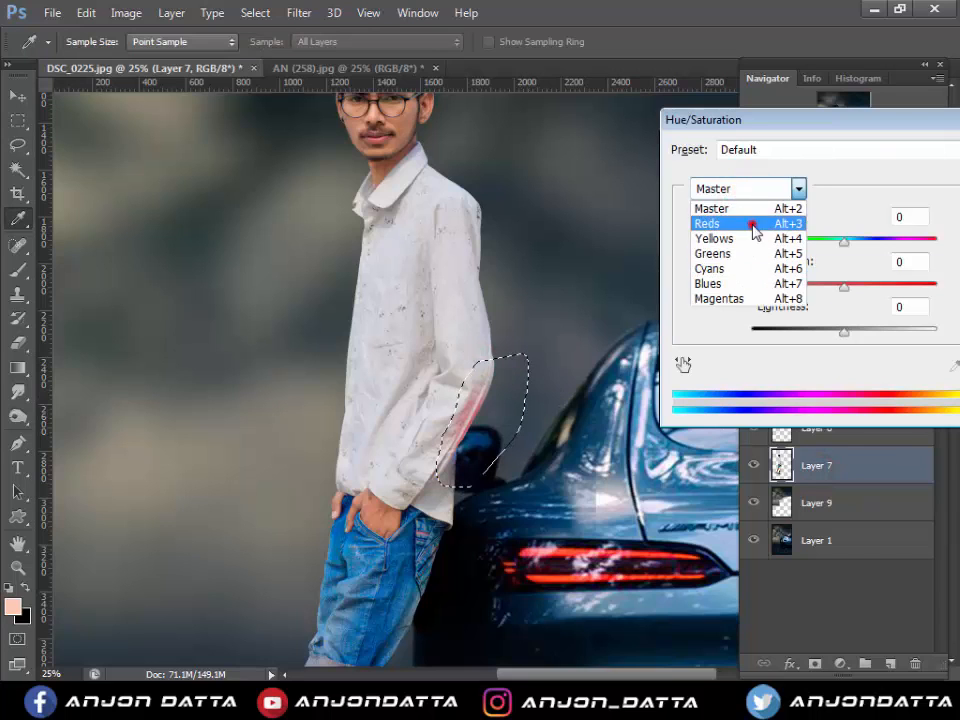
left_click(694, 223)
left_click_drag(844, 285, 779, 293)
key("Return")
left_click(481, 376)
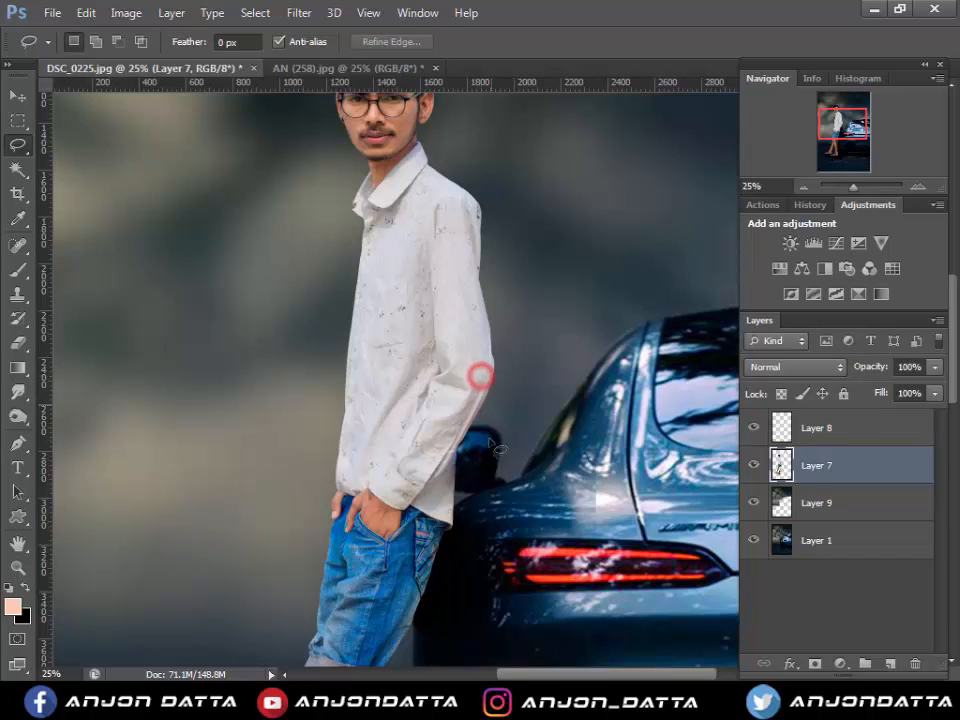
- Undo the red desaturation and the selection on the man's elbow
left_click(490, 440, "alt")
left_click(490, 440, "alt")
left_click(490, 440, "alt")
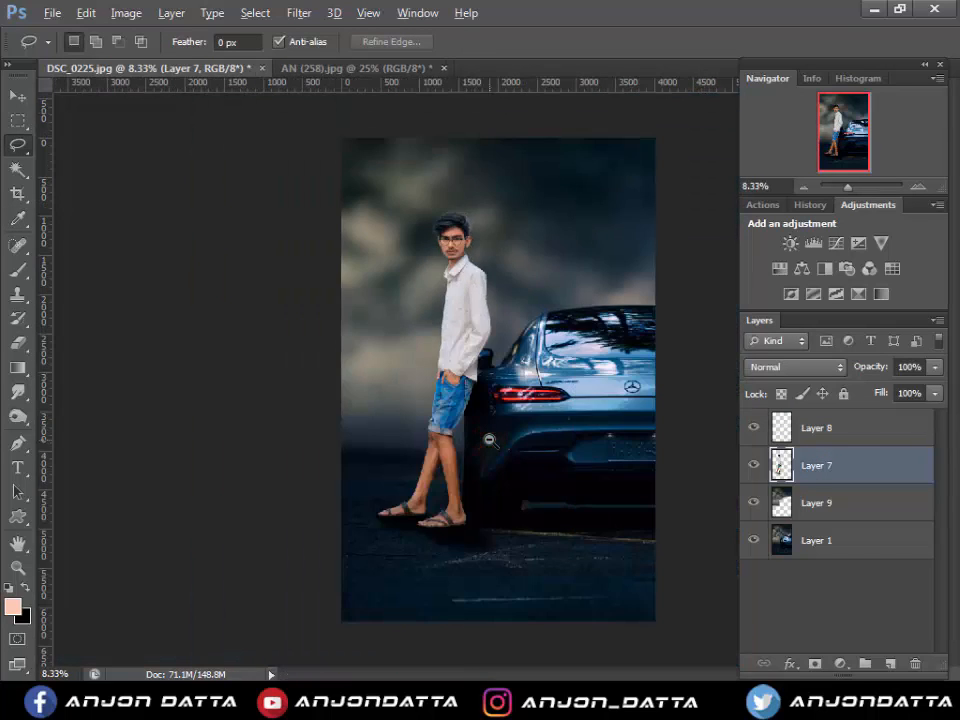
key("ctrl+alt+z")
key("ctrl+alt+z")
key("ctrl+alt+z")
- Lasso the reddish elbow of the shirt again, slightly reduce the saturation of the Reds, and clear the selection
mouse_move(499, 325)
left_mouse_down()
mouse_move(491, 368)
mouse_move(493, 329)
mouse_move(473, 351)
mouse_move(491, 360)
mouse_move(499, 326)
left_mouse_up()
key("ctrl+u")
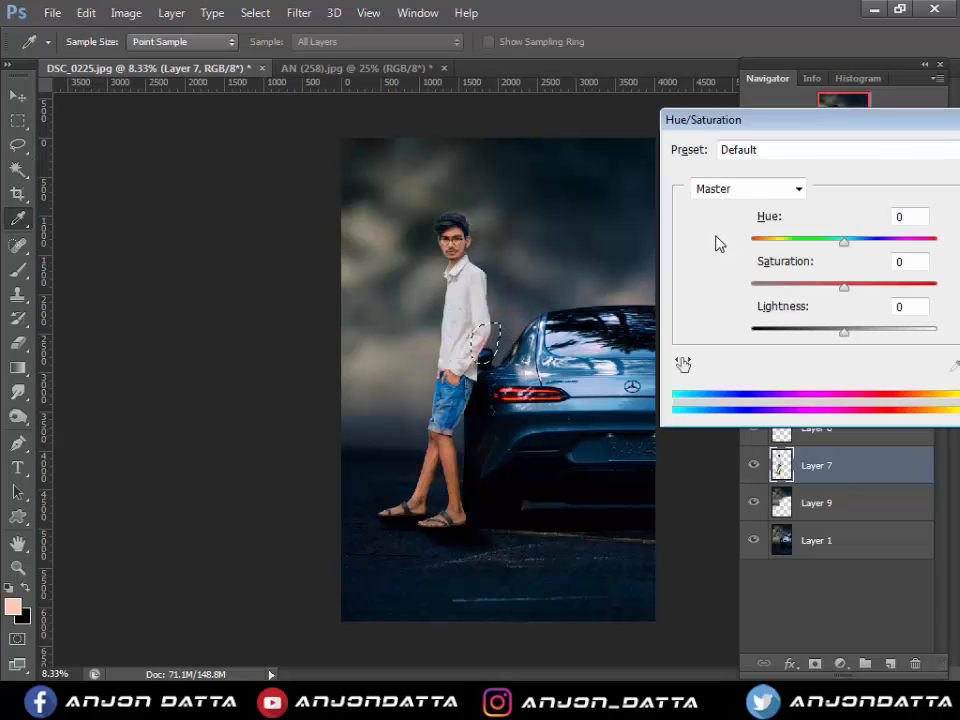
left_click(750, 190)
left_click(744, 219)
left_click_drag(844, 284, 833, 289)
key("Return")
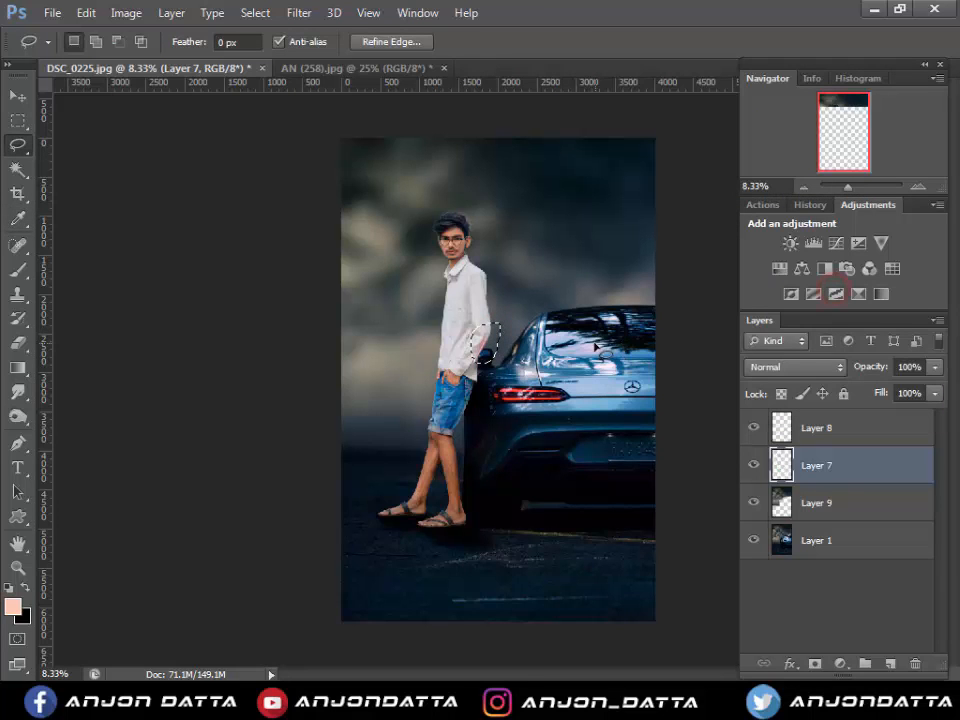
left_click(424, 206)
- Set the eraser to 35 px and erase the light fringe around the man's hair on his layer
left_click(424, 206)
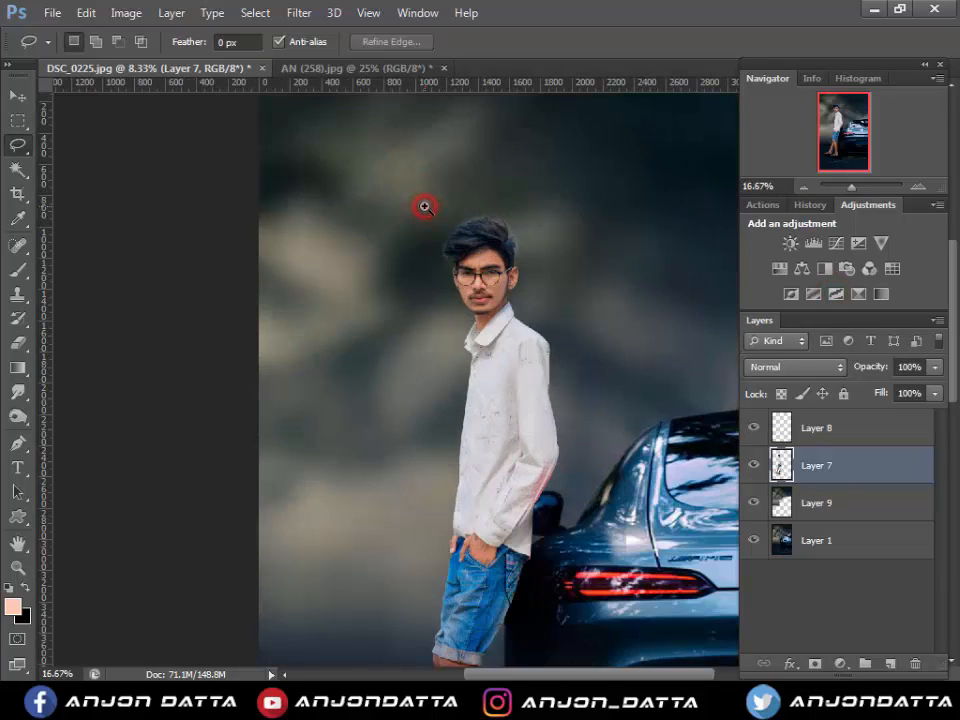
left_click(424, 206)
left_click(424, 206)
left_click(575, 285)
left_click(575, 285)
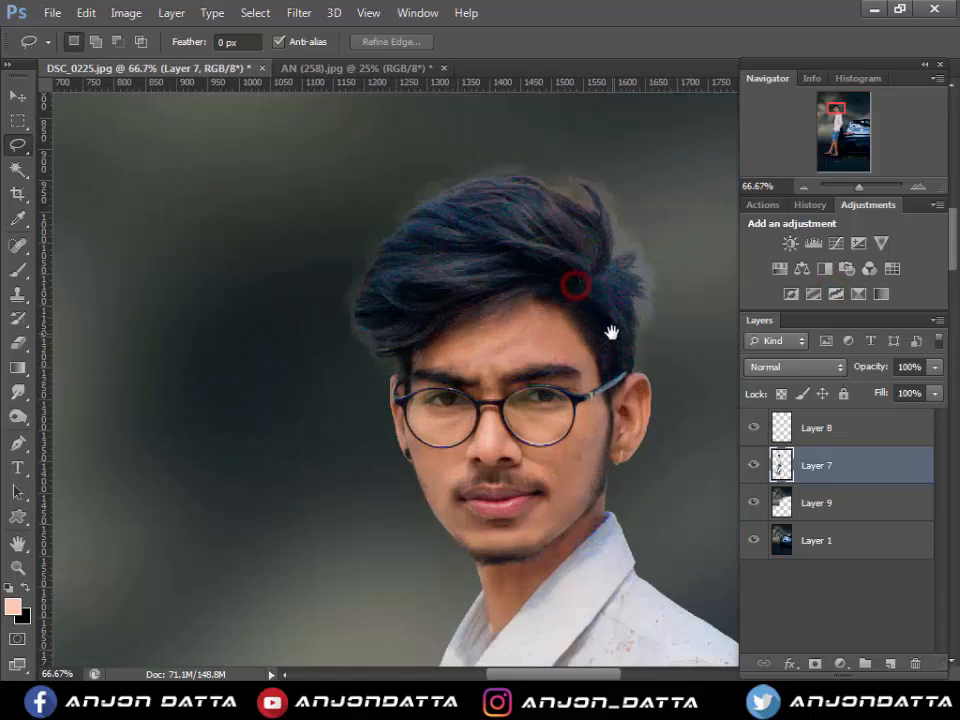
left_click(611, 332)
key("e")
right_click(653, 302)
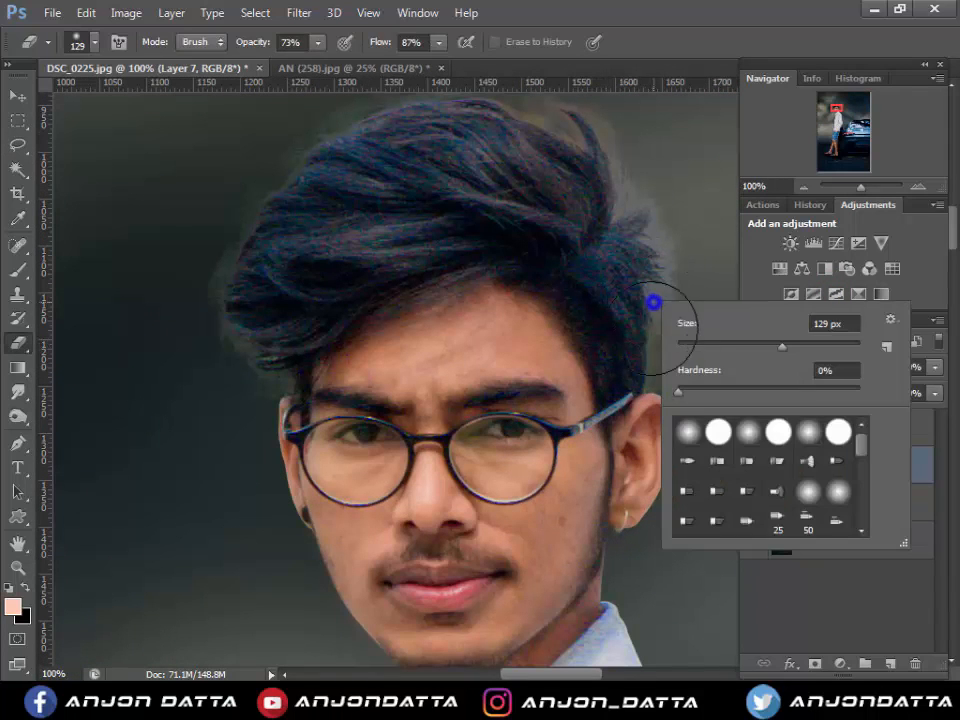
left_click_drag(722, 342, 708, 341)
left_click(677, 285)
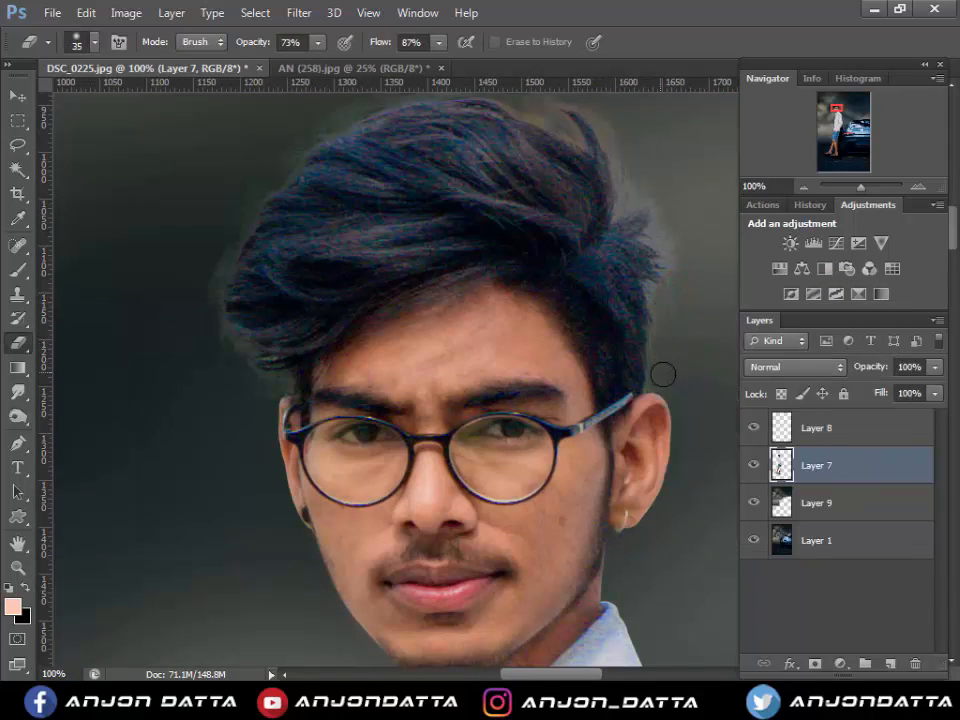
left_click_drag(442, 116, 536, 203)
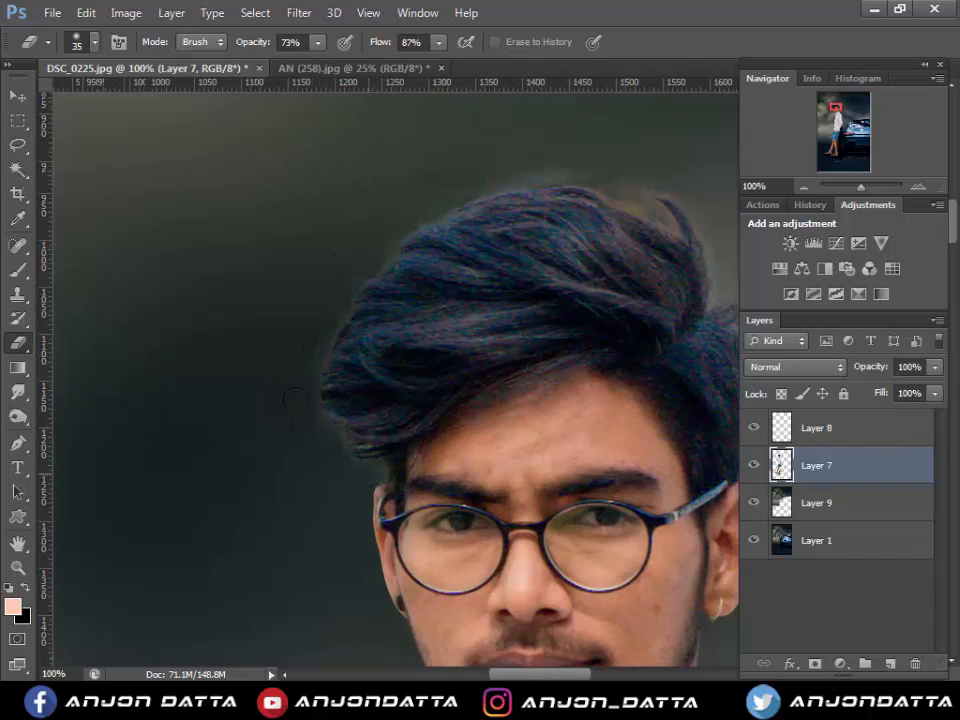
left_click_drag(591, 228, 531, 207)
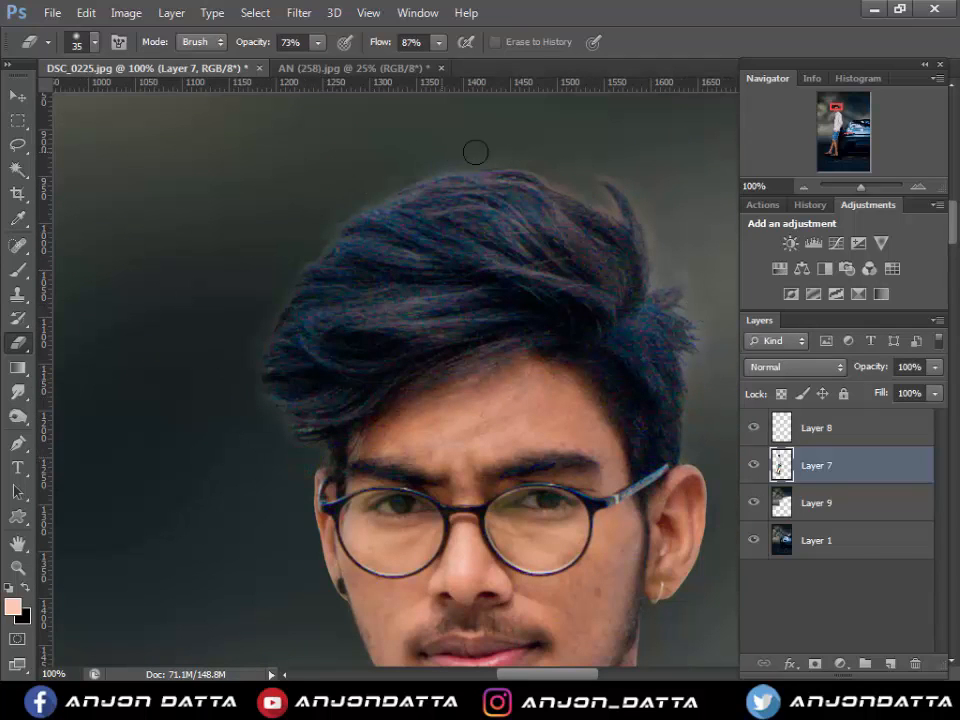
- Reduce the eraser size and clean the remaining fringe along the hair above the man's ear
left_click(706, 352)
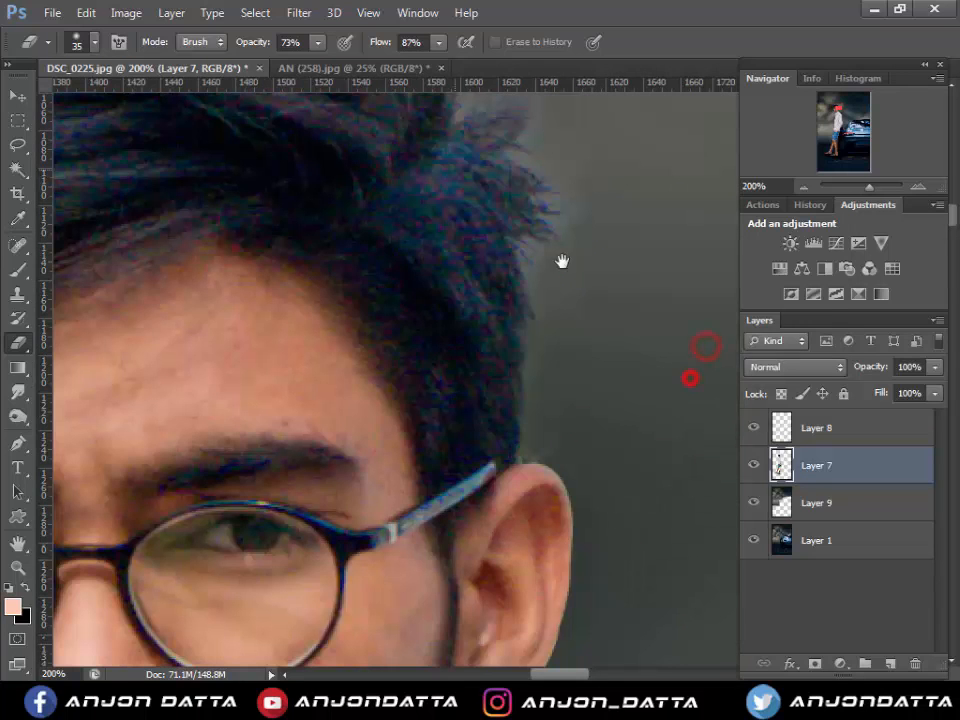
right_click(574, 274)
left_click_drag(624, 317, 614, 317)
left_click(549, 291)
left_click(562, 358, "alt")
- Lasso the man's hair, reduce its saturation to -55 and lower its lightness with Hue/Saturation, and clear the selection
key("l")
left_click(308, 391)
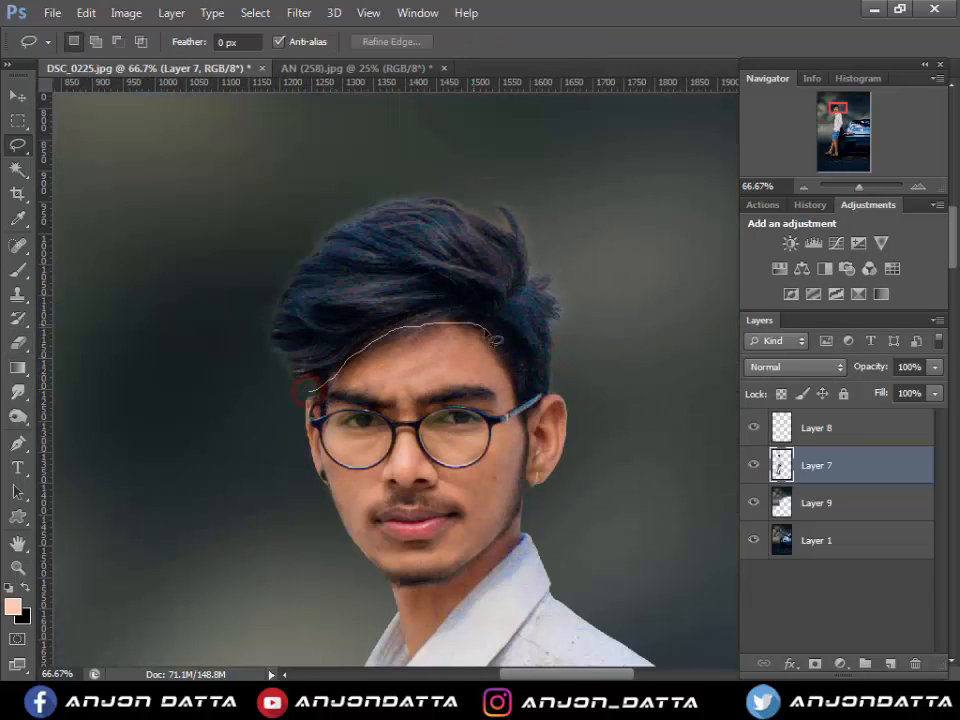
mouse_move(553, 395)
left_mouse_down()
mouse_move(279, 214)
mouse_move(262, 272)
mouse_move(305, 380)
left_mouse_up()
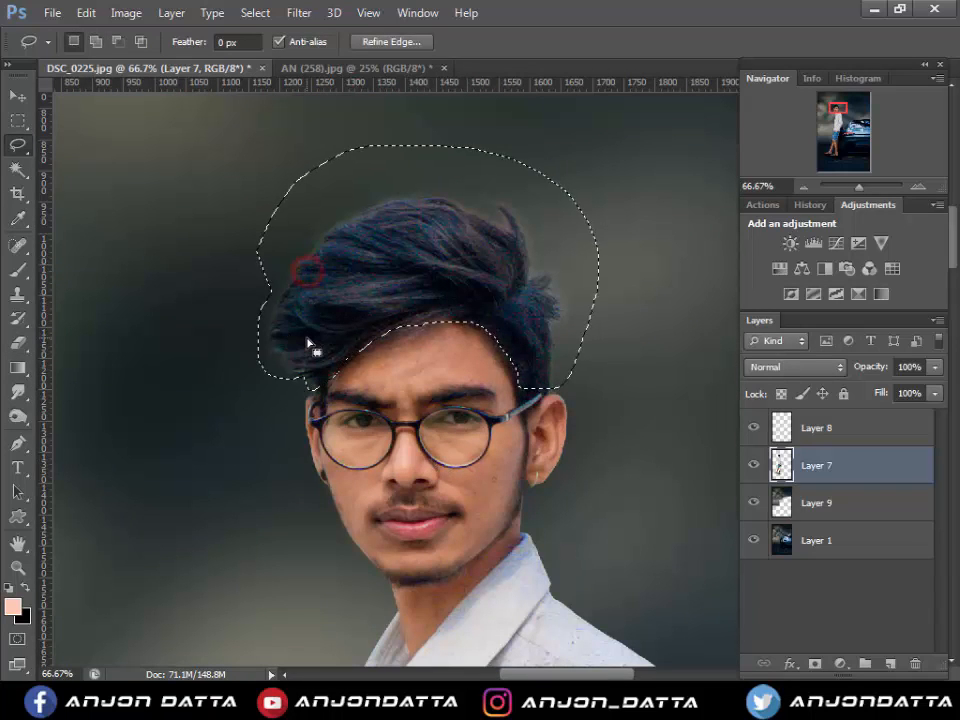
key("ctrl+u")
left_click_drag(823, 288, 793, 286)
left_click(801, 330)
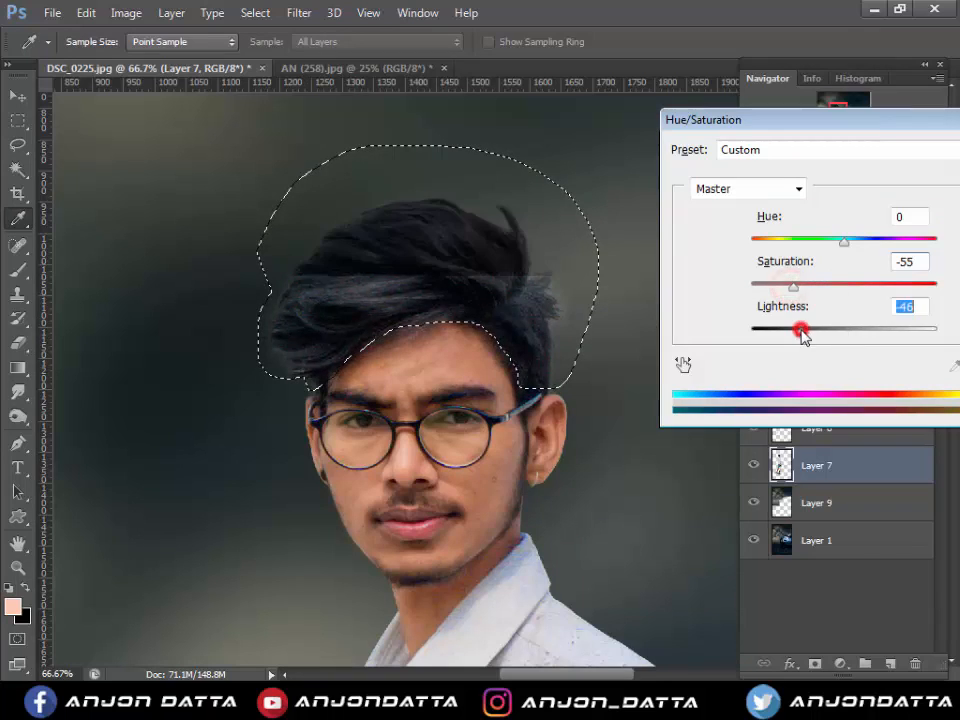
key("Return")
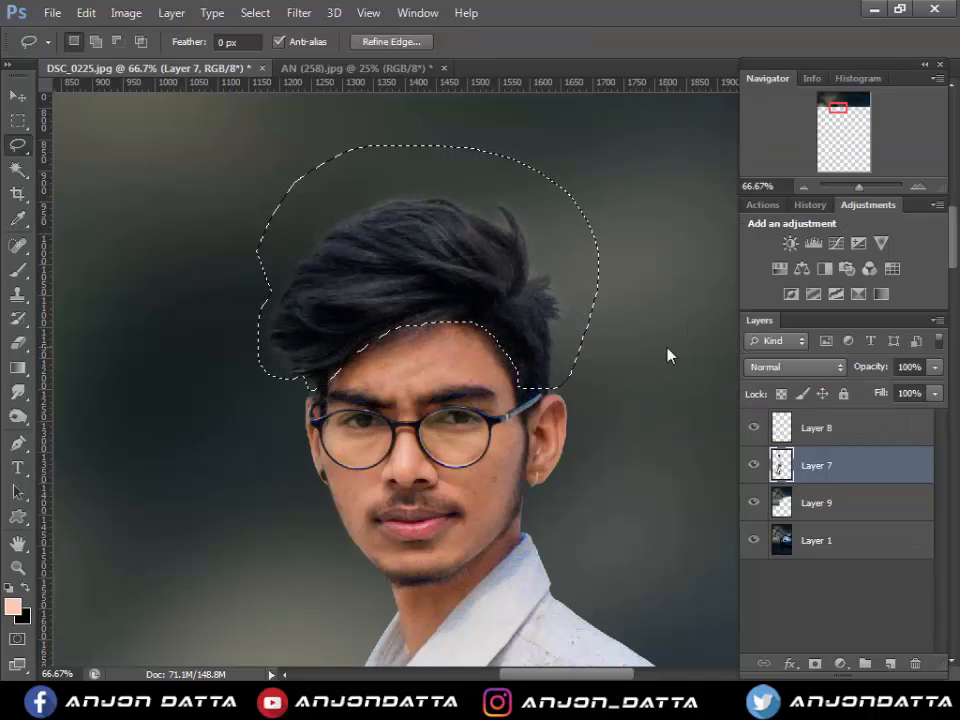
left_click(667, 349)
- Darken the outer edges of the man's hair using the Burn tool on midtones at 14% exposure
scroll(456, 343, "up", 1)
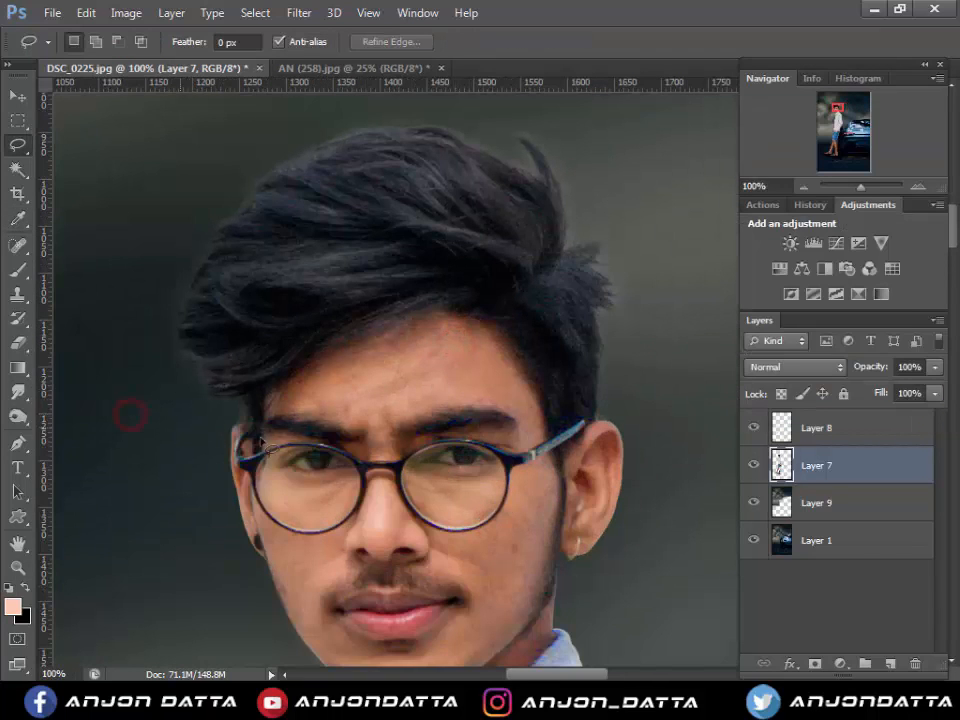
key("o")
left_click_drag(609, 301, 576, 266)
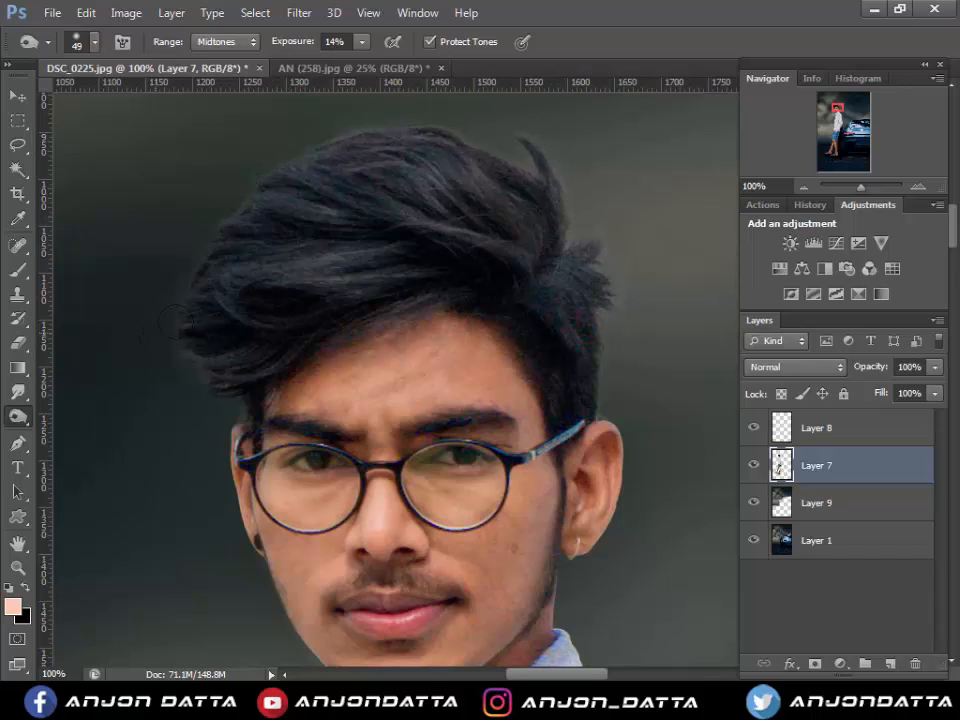
scroll(628, 368, "down", 1)
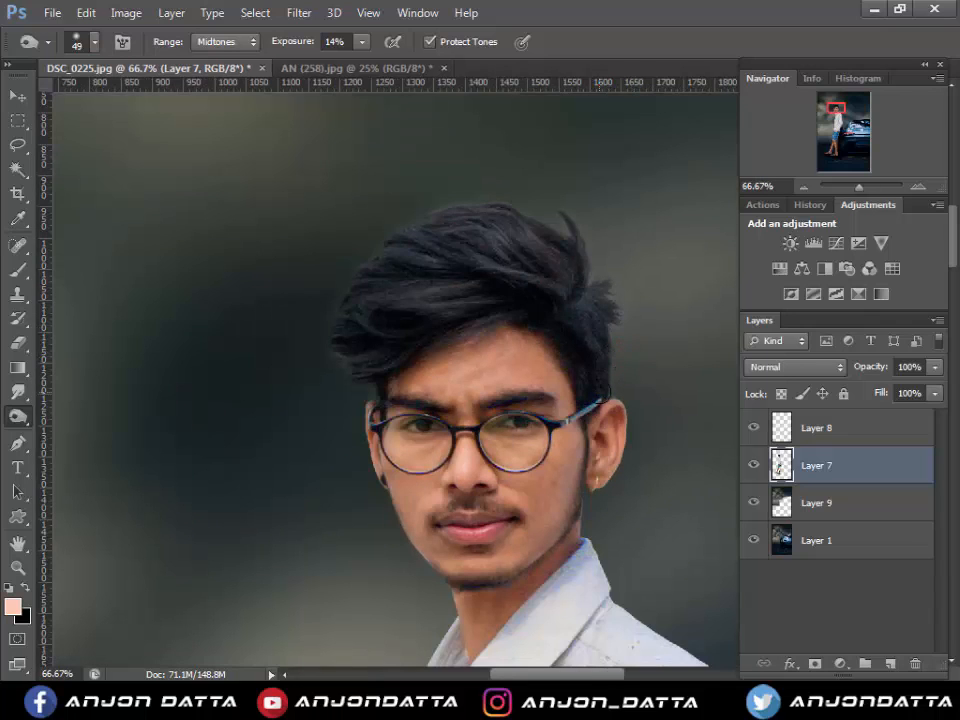
- Switch to the Smudge tool and give it a scattered-dot brush tip at 46 px
key("b")
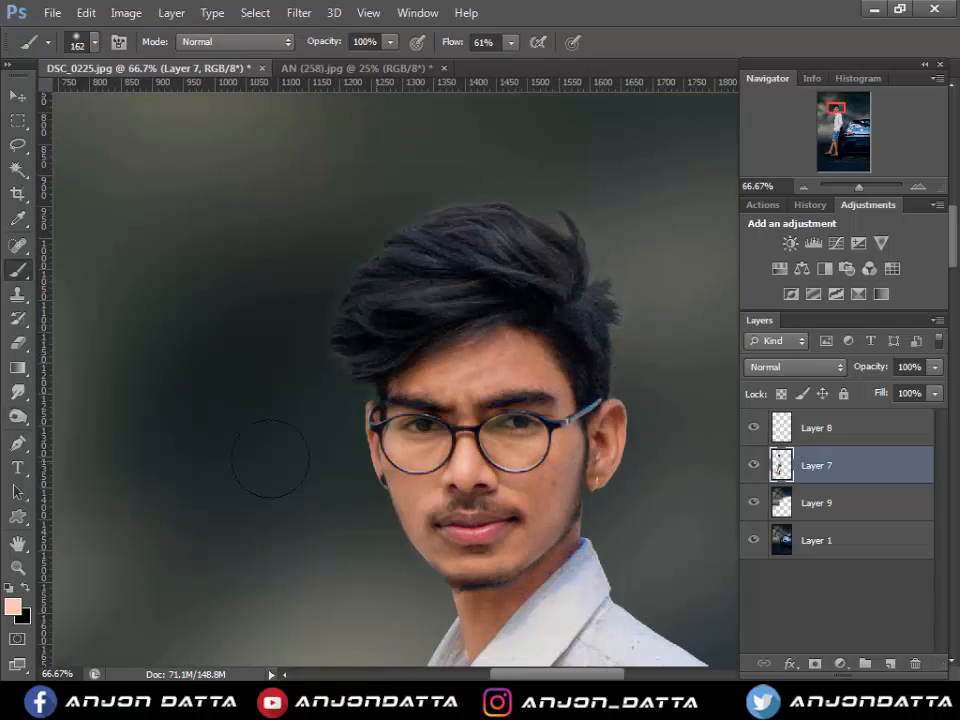
right_click(18, 392)
left_click(86, 427)
right_click(471, 358)
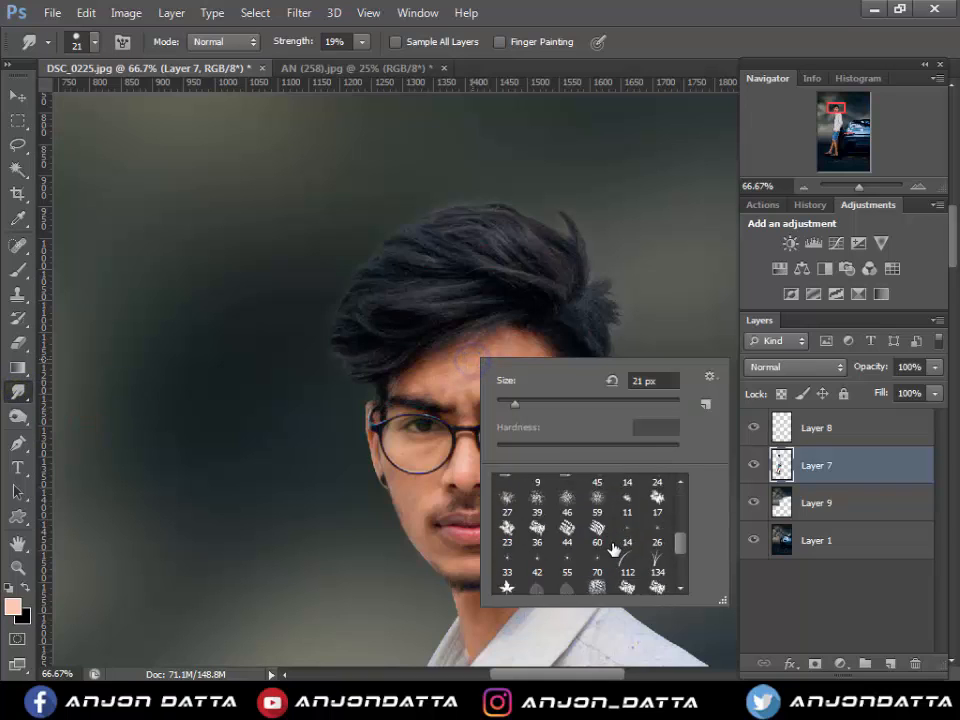
scroll(614, 548, "down", 3)
left_click(597, 545)
left_click(461, 311)
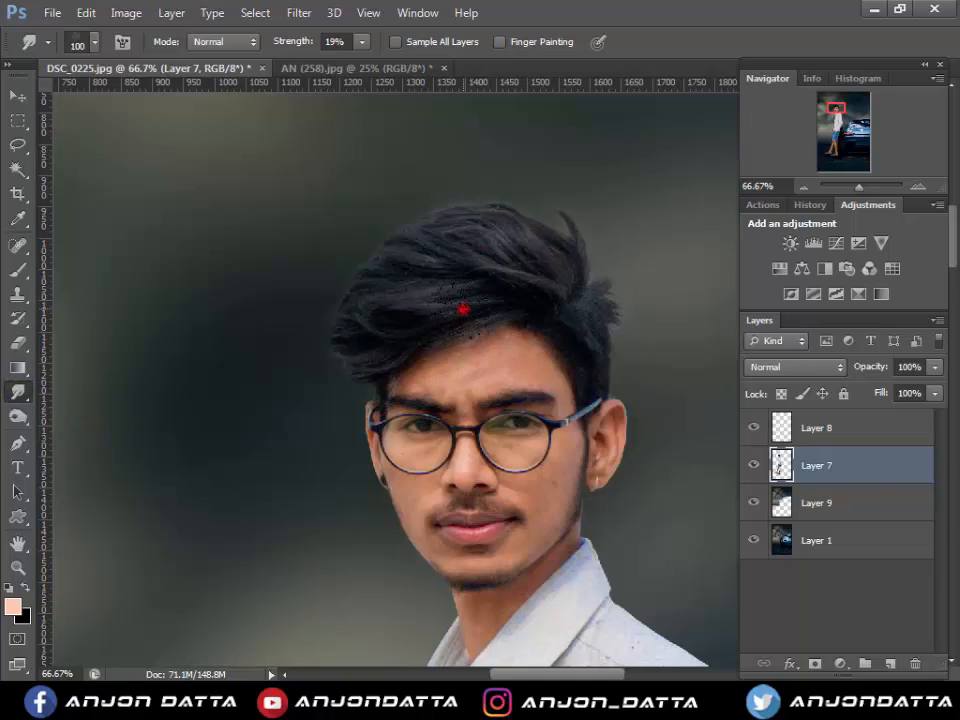
right_click(465, 319)
left_click(537, 360)
key("Return")
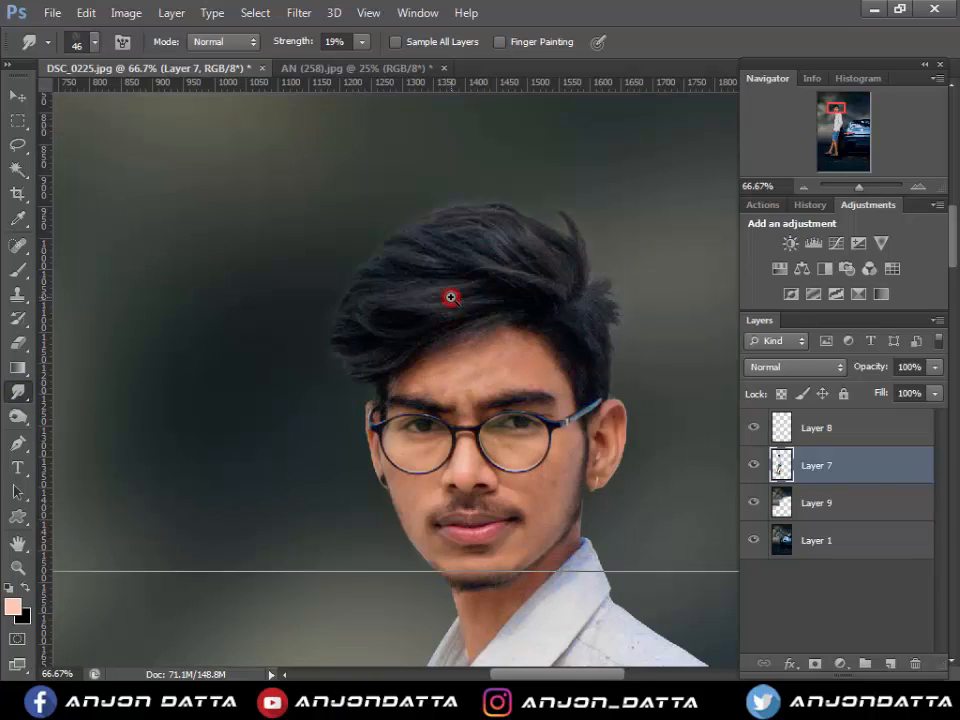
- Set the smudge strength to 35% and smooth the strands of the man's hair
scroll(450, 298, "up", 2)
left_click(362, 41)
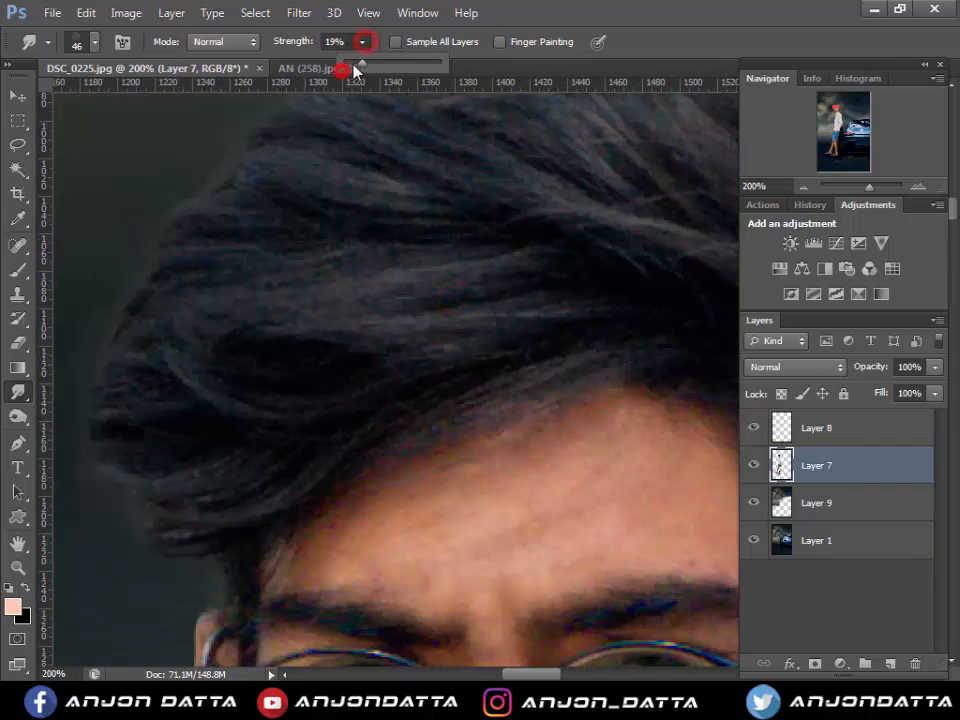
left_click(377, 229)
left_click_drag(362, 41, 398, 64)
scroll(420, 288, "down", 1)
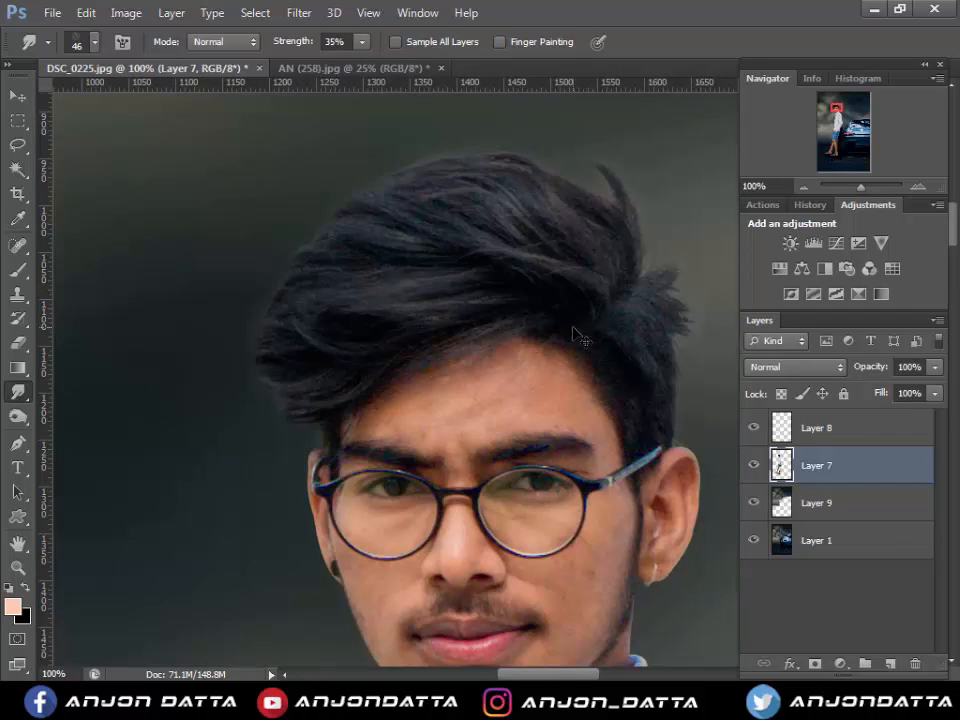
- Duplicate Layer 7 and smooth the hair strands on the copy with the Smudge tool at 53% strength
key("ctrl+j")
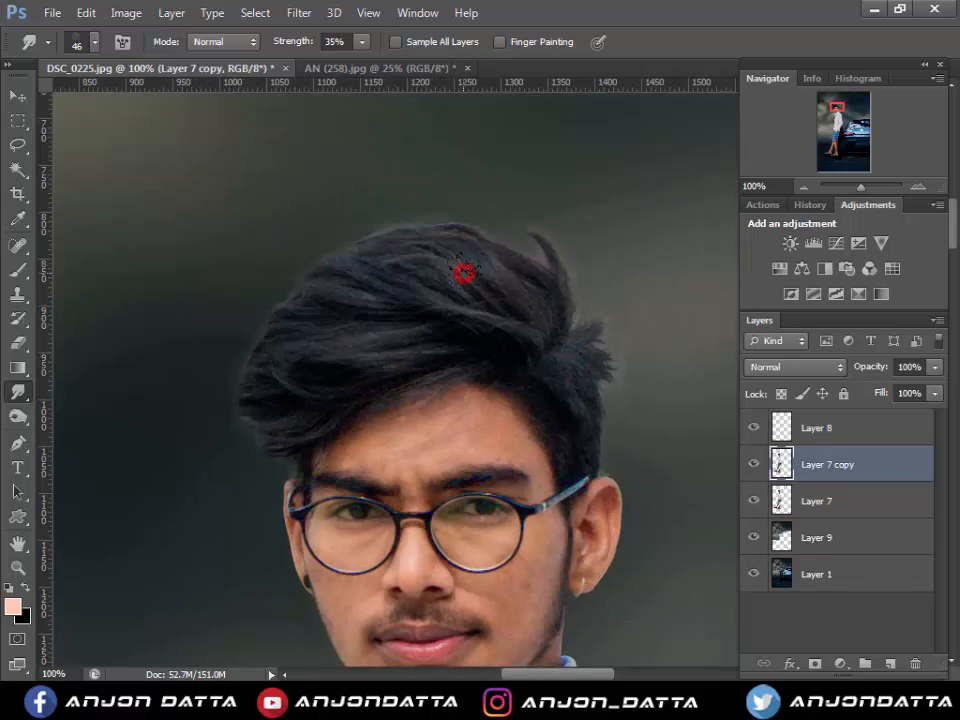
scroll(465, 289, "up", 1)
scroll(425, 293, "down", 1)
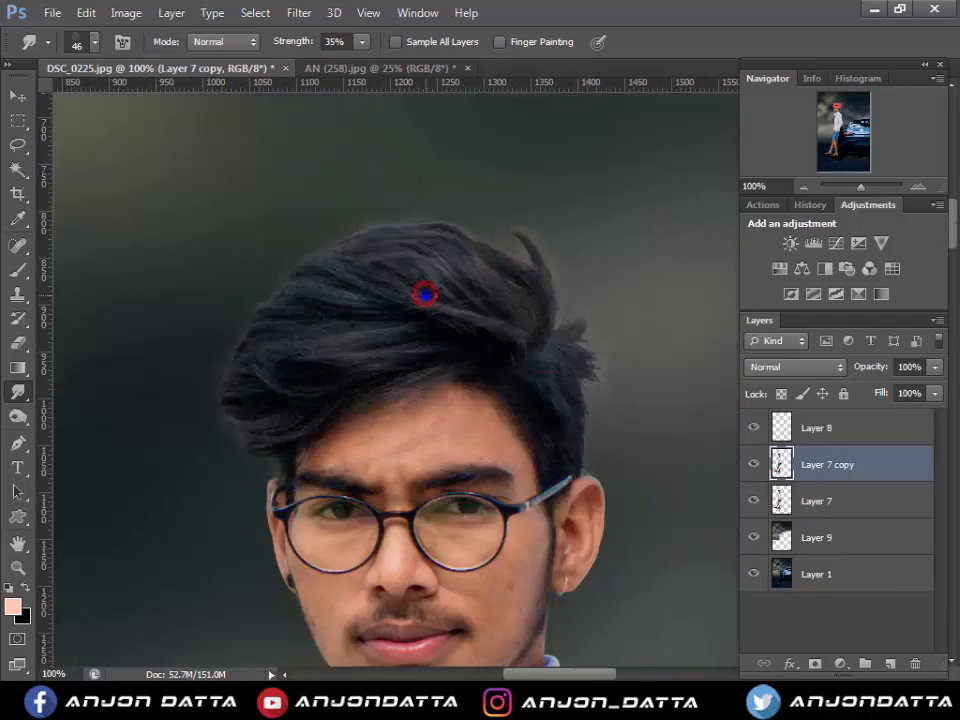
right_click(425, 293)
left_click(366, 42)
left_click_drag(280, 50, 290, 50)
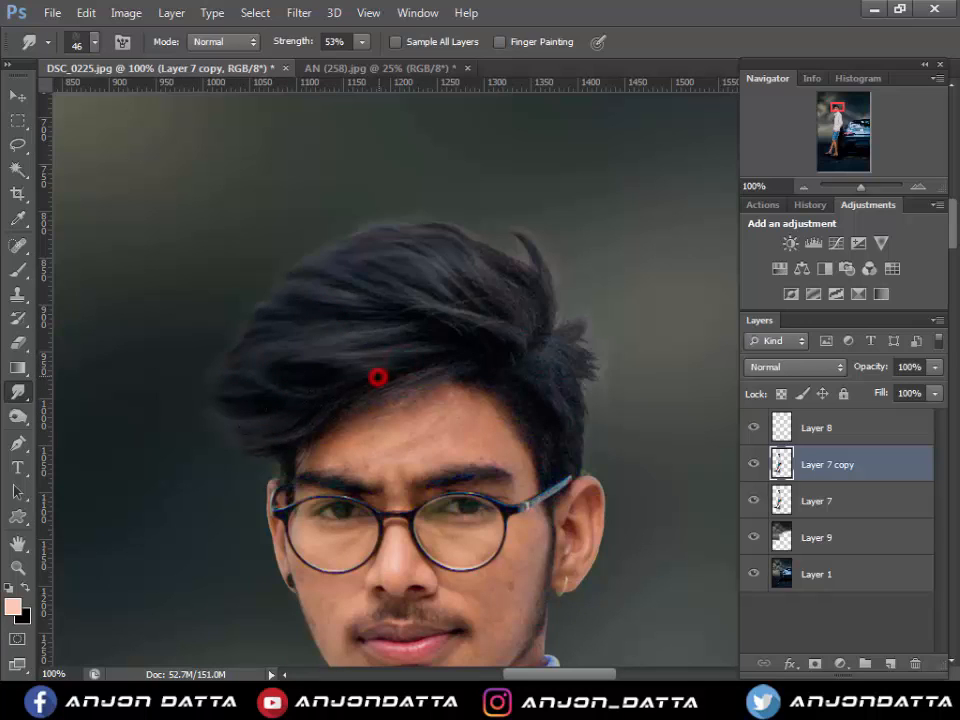
left_click_drag(309, 378, 311, 376)
left_click_drag(445, 351, 395, 325)
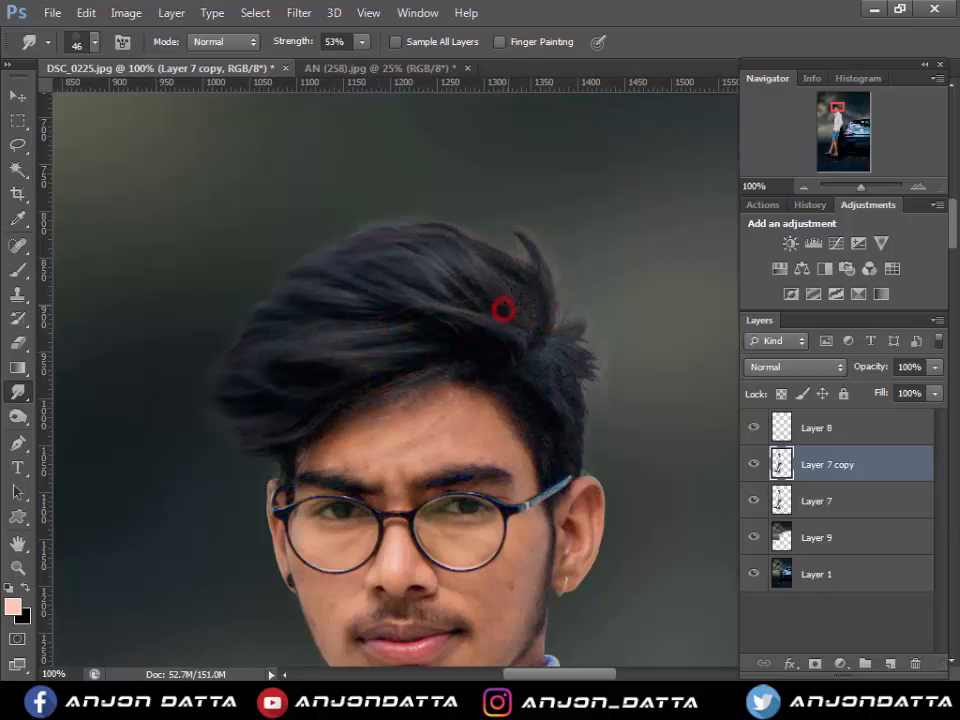
- Smudge the tufts at the crown and back of the hair with a 37 px tip at 71% strength
left_click_drag(360, 41, 368, 66)
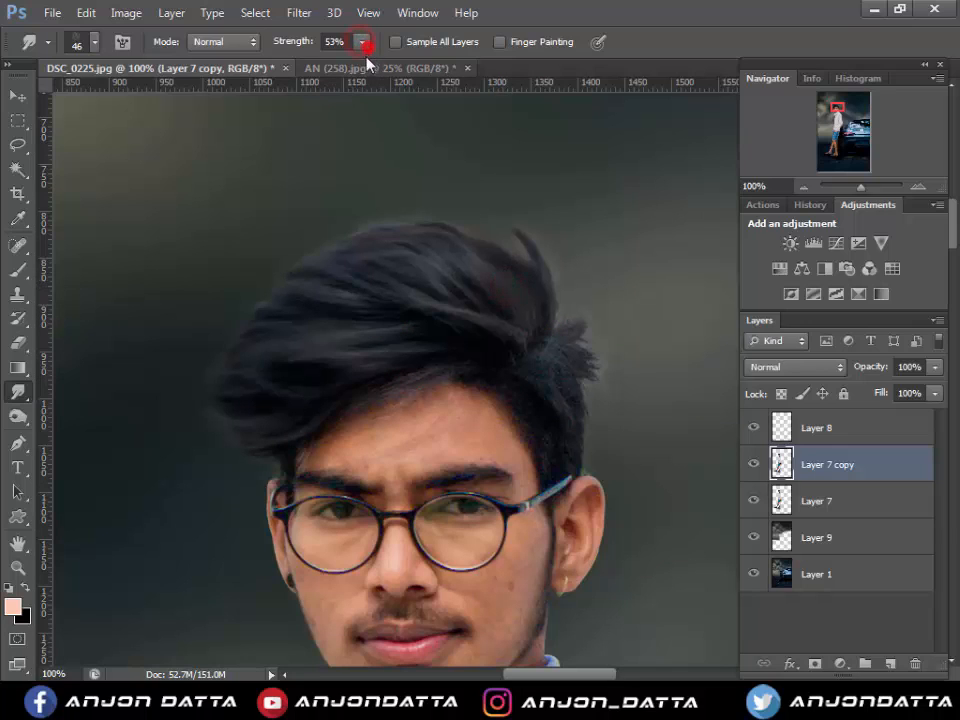
left_click(365, 44)
right_click(510, 233)
left_click_drag(568, 279, 519, 268)
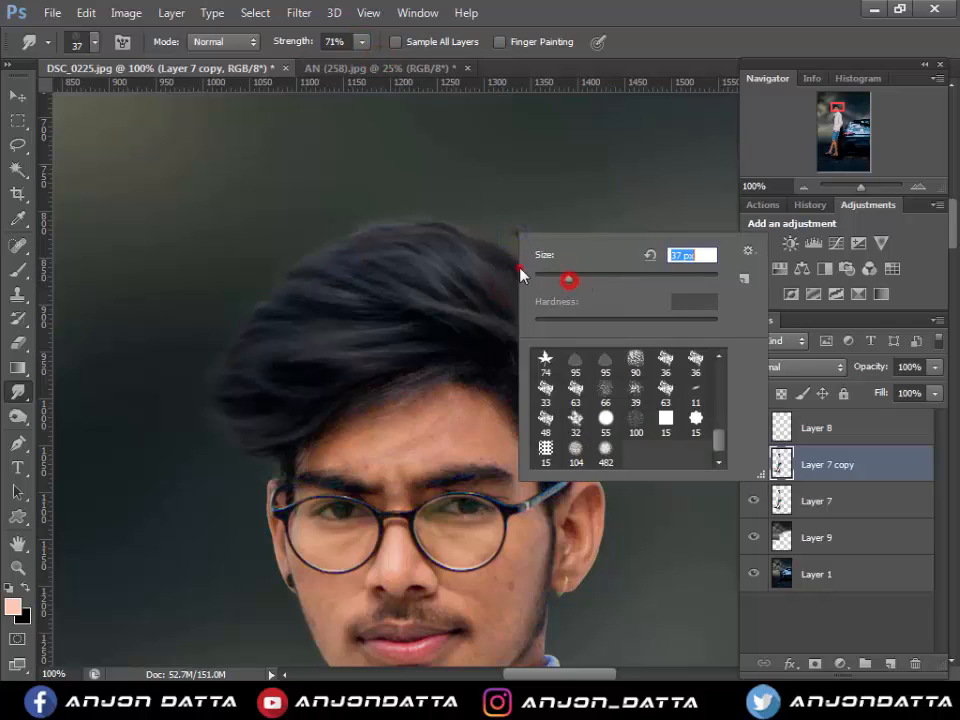
left_click(507, 268)
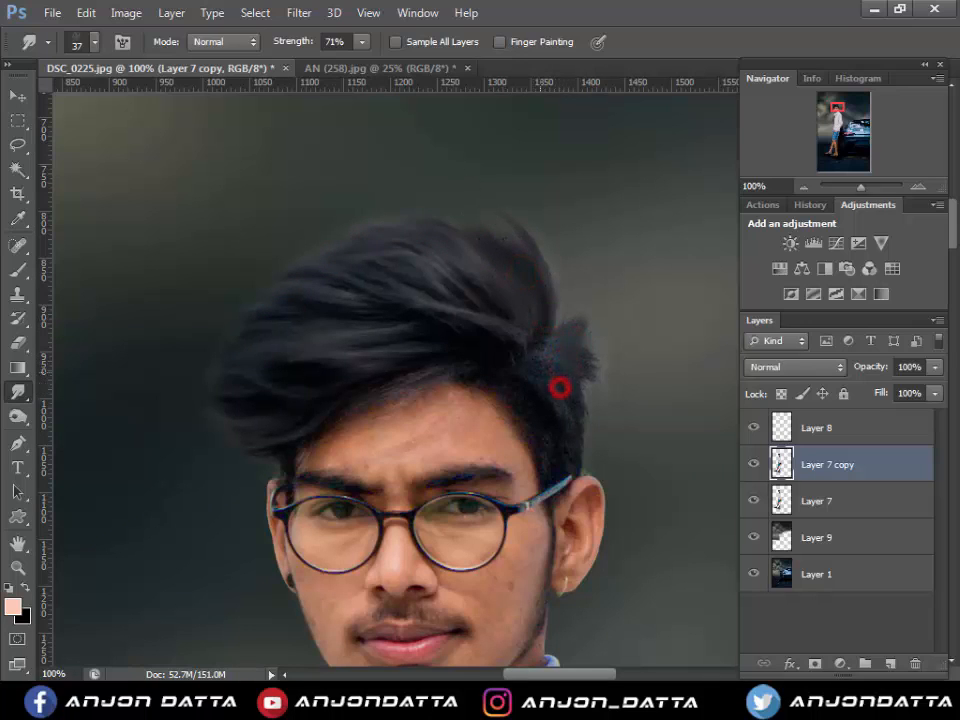
- Blend the hairline above the forehead, the side hair and the front fringe with the Smudge tool
scroll(573, 436, "up", 1)
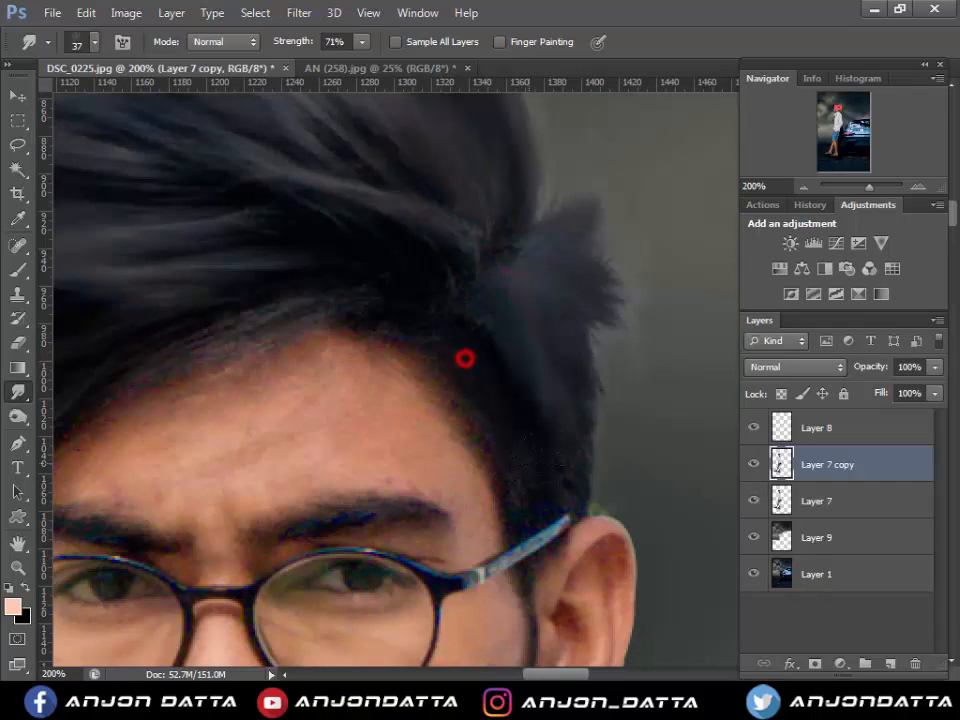
left_click_drag(440, 292, 565, 323)
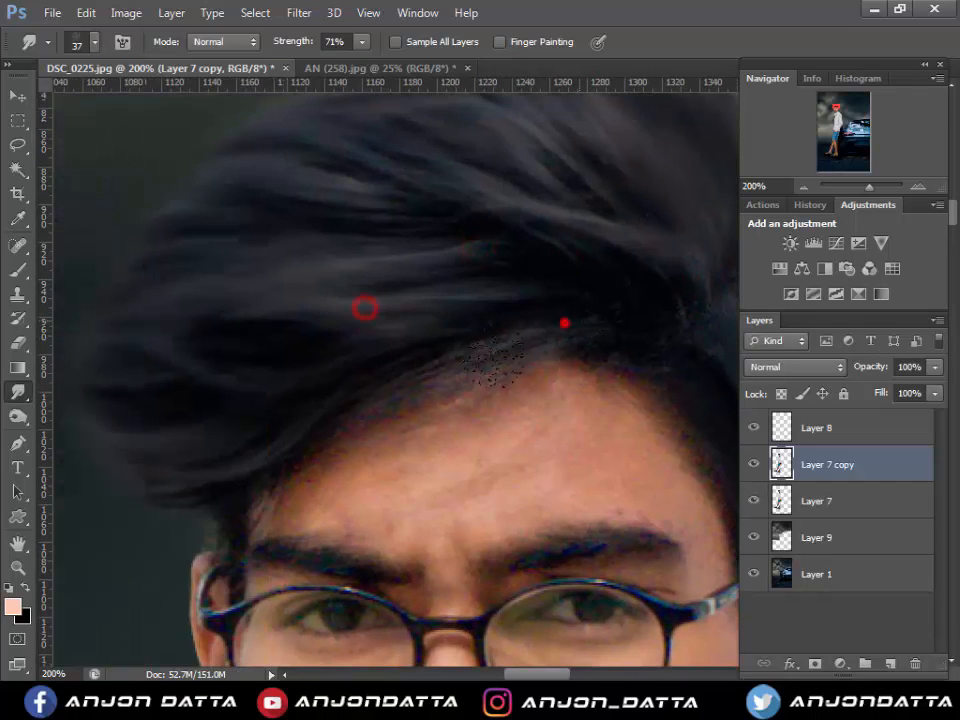
left_click_drag(351, 446, 444, 349)
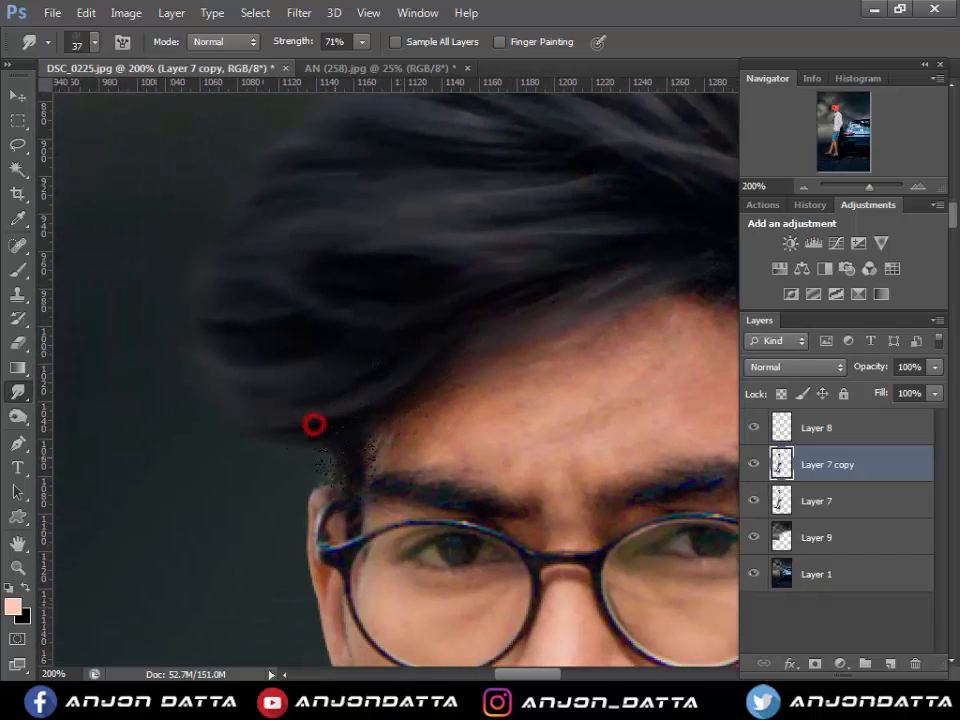
left_click_drag(574, 414, 430, 356)
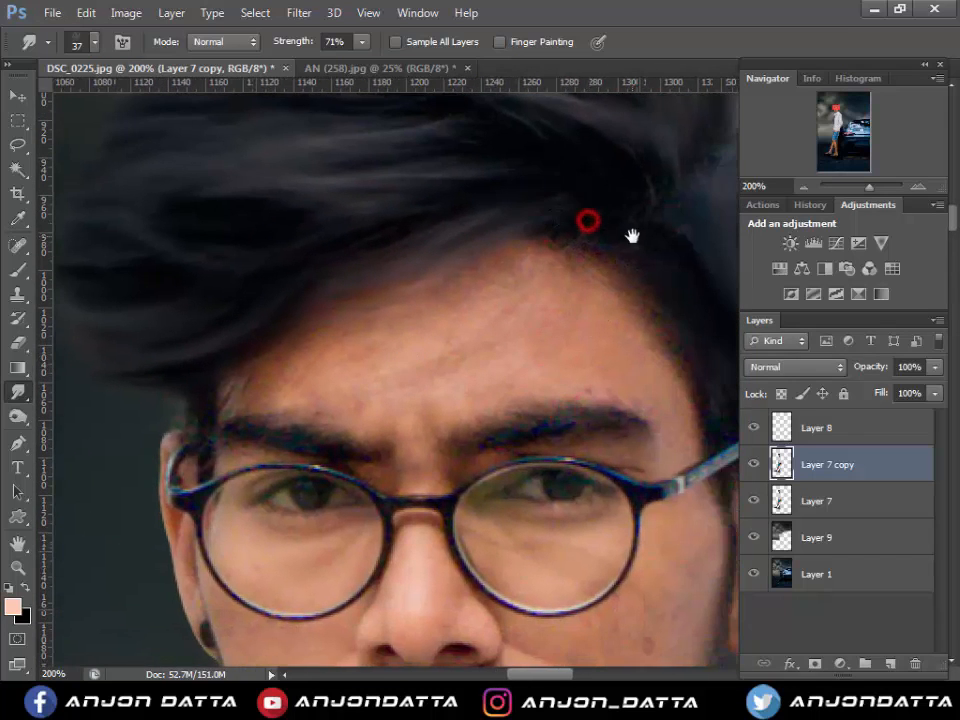
left_click_drag(634, 237, 583, 291)
left_click_drag(390, 206, 414, 223)
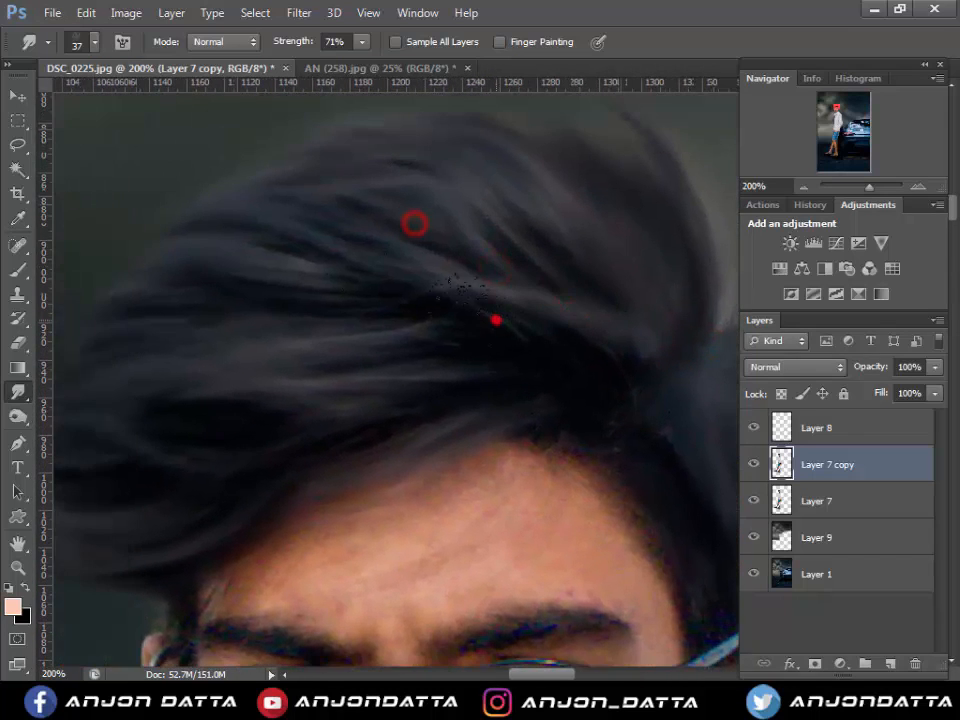
key("ctrl+minus")
- Give the Smudge tool a textured round brush tip at 24 px and lower its strength to 18%
right_click(503, 413)
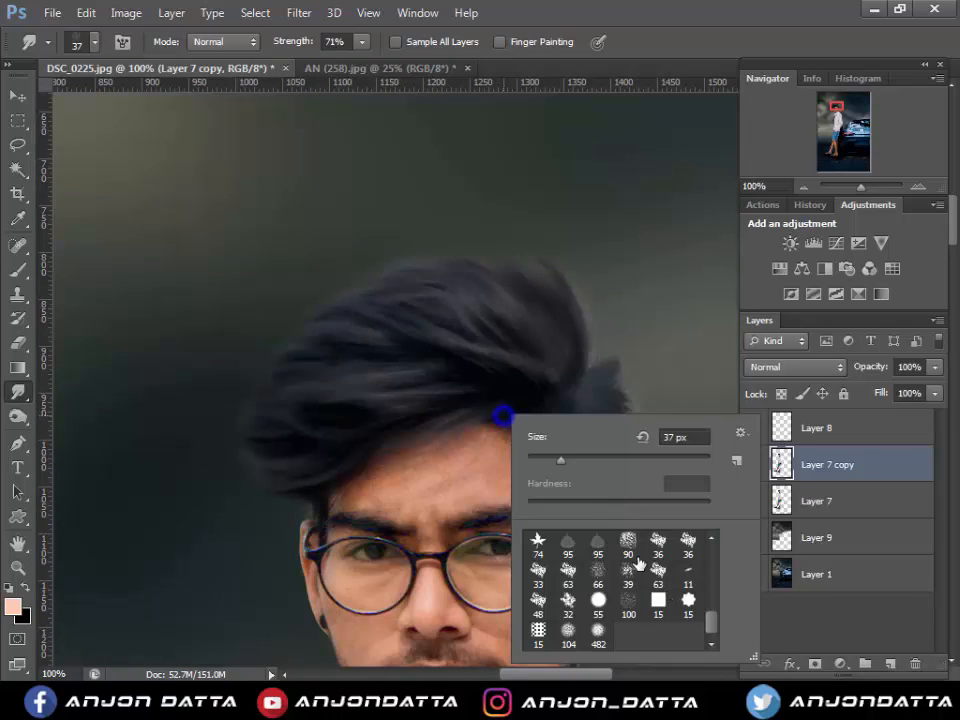
left_click(598, 630)
left_click(588, 459)
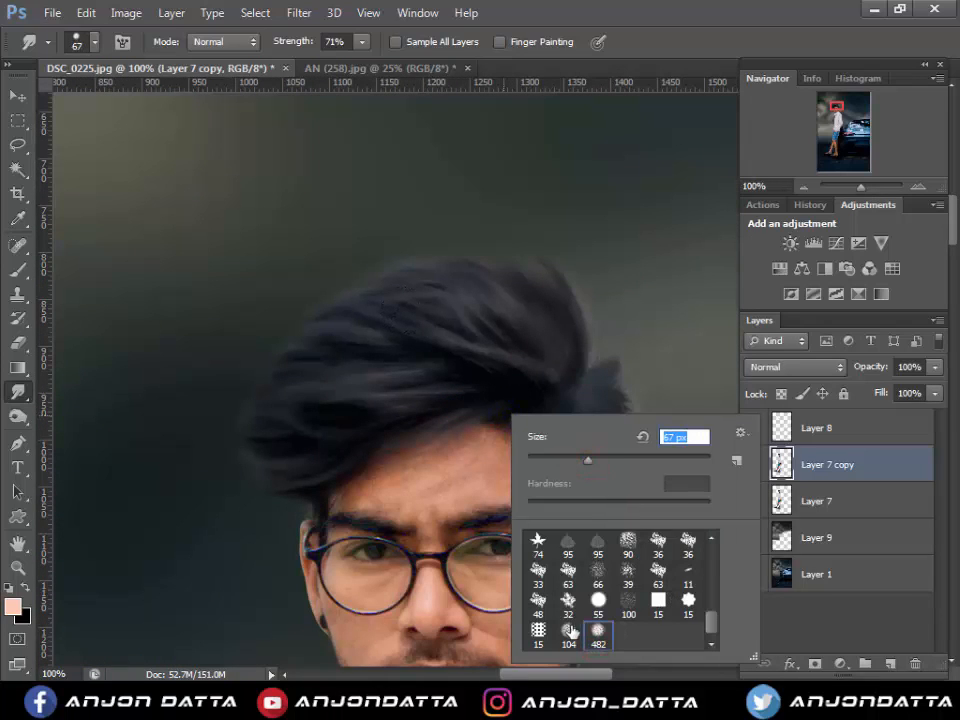
left_click(362, 41)
left_click_drag(364, 64, 340, 68)
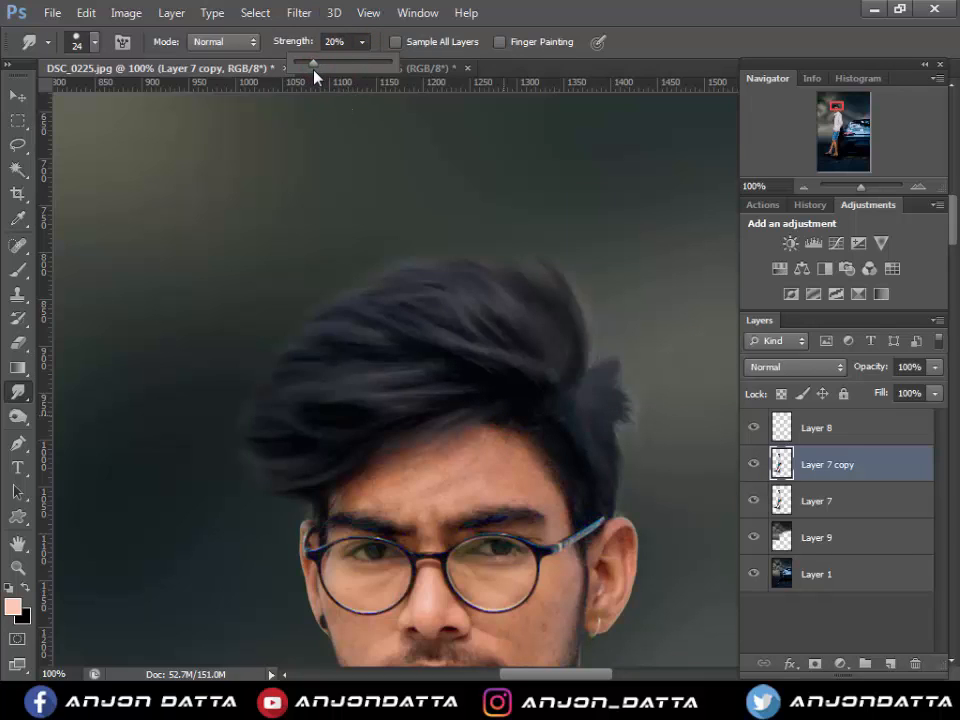
- Duplicate Layer 7 copy and smooth the forehead skin on the new layer with a 19 px smudge tip
left_click(831, 463)
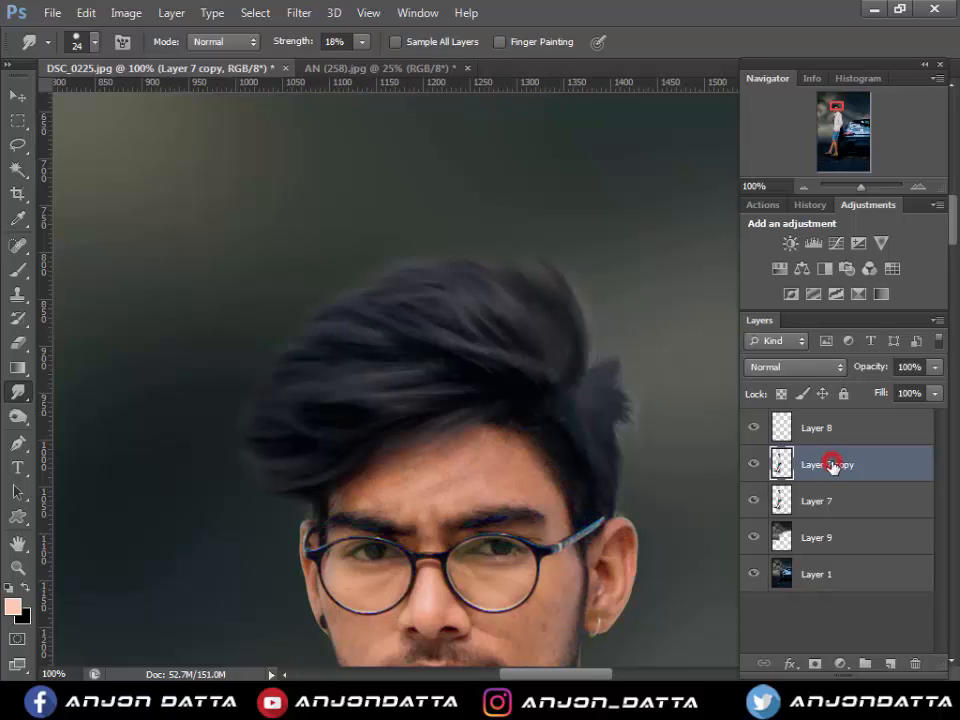
key("ctrl+j")
left_click(534, 476, "ctrl")
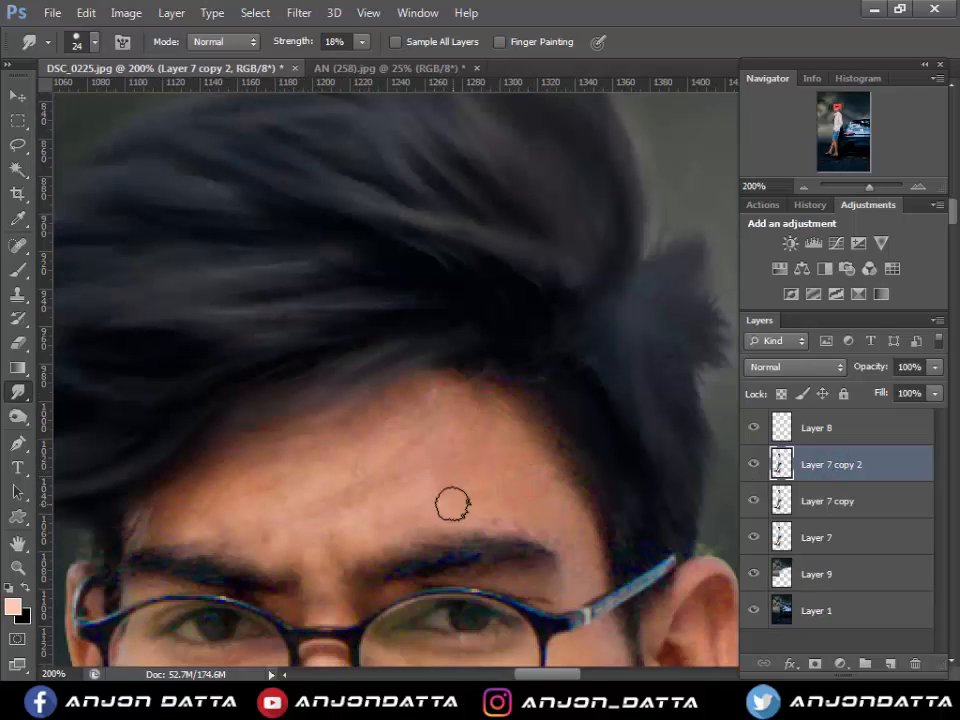
left_click_drag(459, 508, 568, 426)
left_click(562, 433, "ctrl")
right_click(555, 428)
left_click(596, 479)
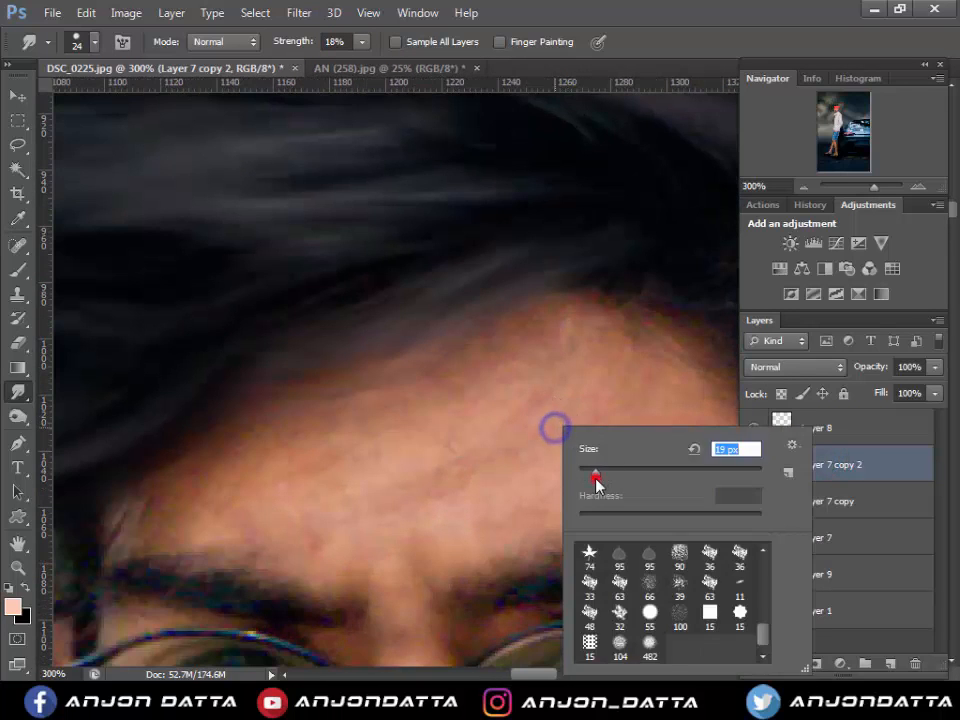
left_click(414, 459)
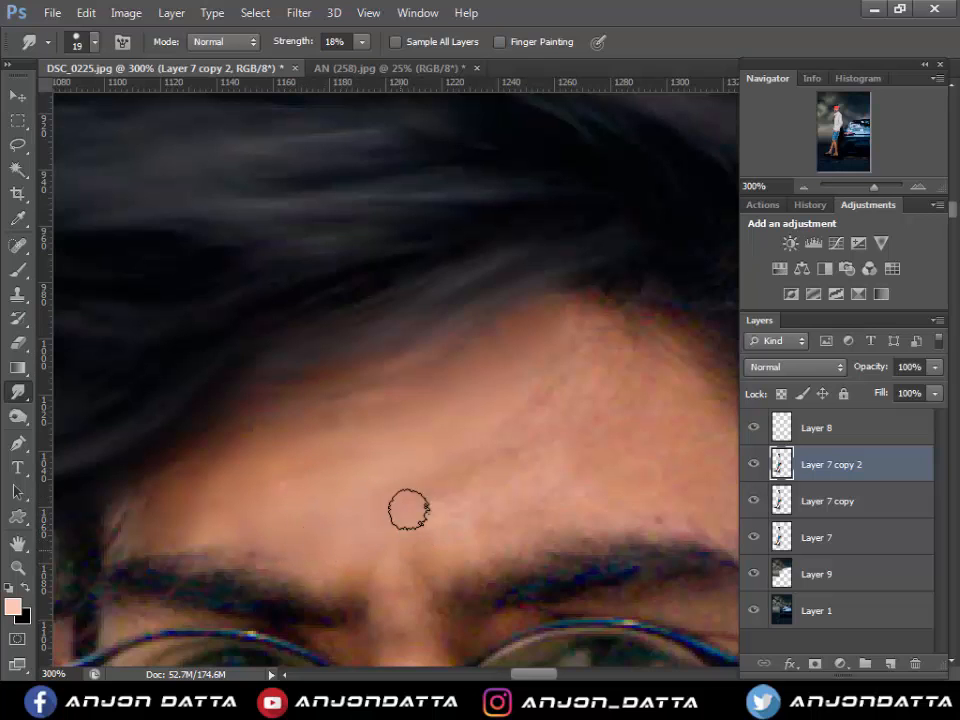
- Enlarge the smudge tip to 30 px and smooth the rest of the forehead towards the temple and above the eyebrow
right_click(343, 460)
left_click(394, 482)
left_click(326, 486)
mouse_move(354, 486)
left_mouse_down()
mouse_move(472, 508)
mouse_move(548, 376)
mouse_move(424, 489)
mouse_move(546, 446)
mouse_move(474, 399)
mouse_move(577, 494)
mouse_move(615, 439)
mouse_move(439, 480)
mouse_move(628, 426)
mouse_move(531, 394)
mouse_move(456, 354)
left_mouse_up()
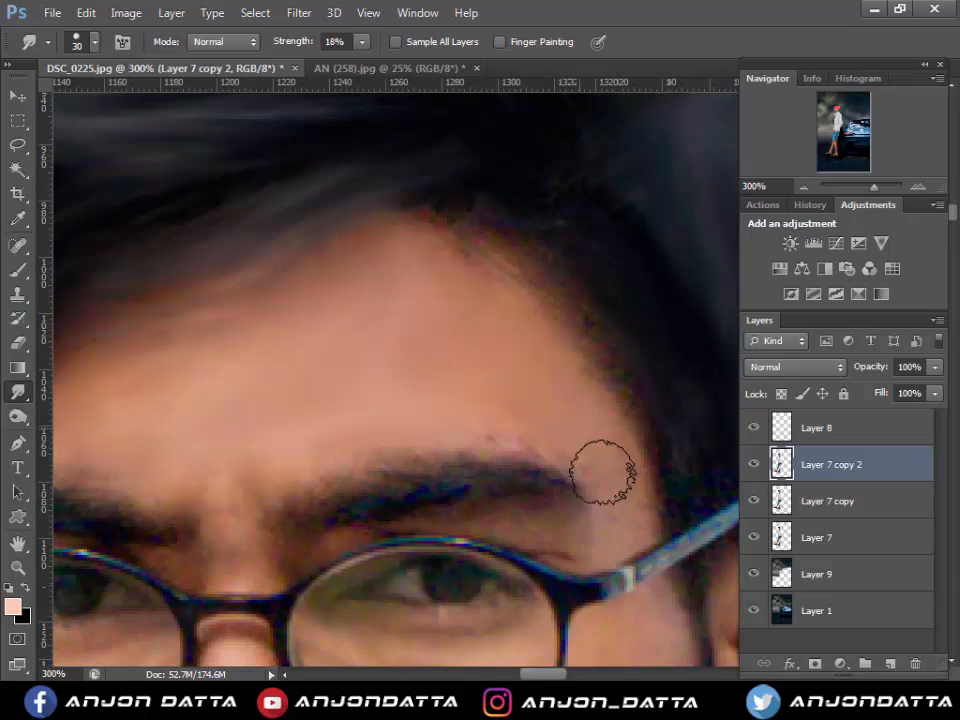
left_click_drag(527, 365, 467, 416)
left_click_drag(515, 447, 583, 405)
- Set the smudge tip to 23 px and smooth the skin between the eyebrows and along the nose
right_click(373, 425)
left_click(420, 470)
left_click(314, 439)
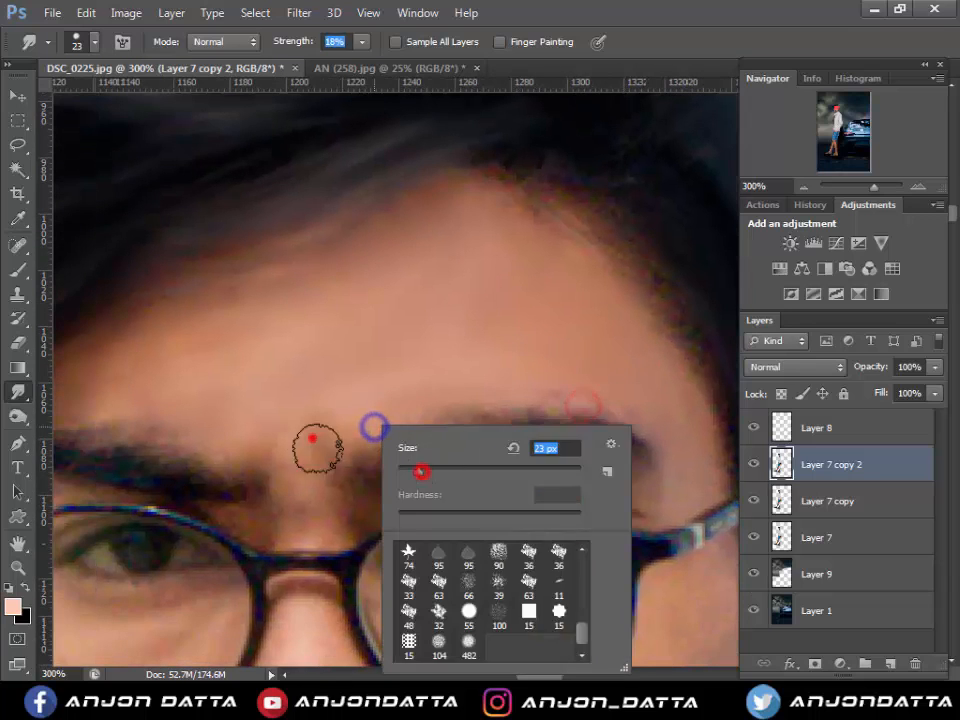
left_click(275, 462)
left_click_drag(262, 408, 306, 495)
left_click_drag(366, 506, 443, 366)
left_click_drag(351, 379, 340, 382)
mouse_move(373, 484)
left_mouse_down()
mouse_move(368, 583)
mouse_move(424, 491)
left_mouse_up()
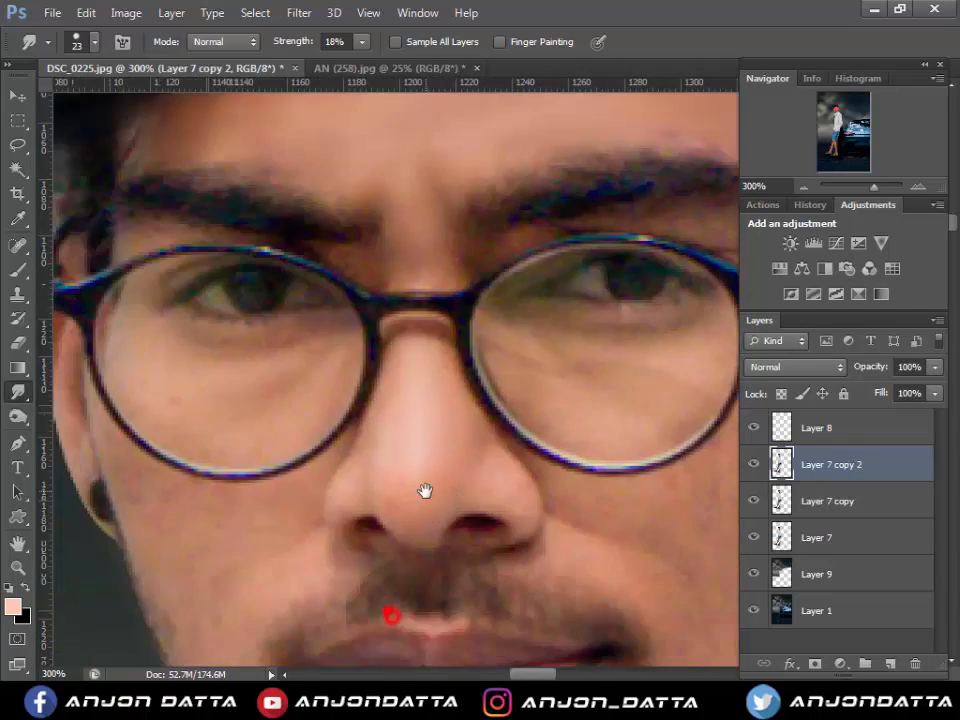
- Smudge the skin beside the nose and across the cheek on the visible-ear side until it is even
mouse_move(394, 399)
left_mouse_down()
mouse_move(370, 475)
mouse_move(406, 478)
left_mouse_up()
mouse_move(437, 463)
left_mouse_down()
mouse_move(497, 495)
mouse_move(514, 484)
left_mouse_up()
mouse_move(554, 508)
left_mouse_down()
mouse_move(470, 418)
mouse_move(636, 399)
mouse_move(507, 419)
left_mouse_up()
mouse_move(563, 485)
left_mouse_down()
mouse_move(594, 516)
mouse_move(656, 427)
mouse_move(547, 469)
left_mouse_up()
left_click_drag(561, 442, 562, 422)
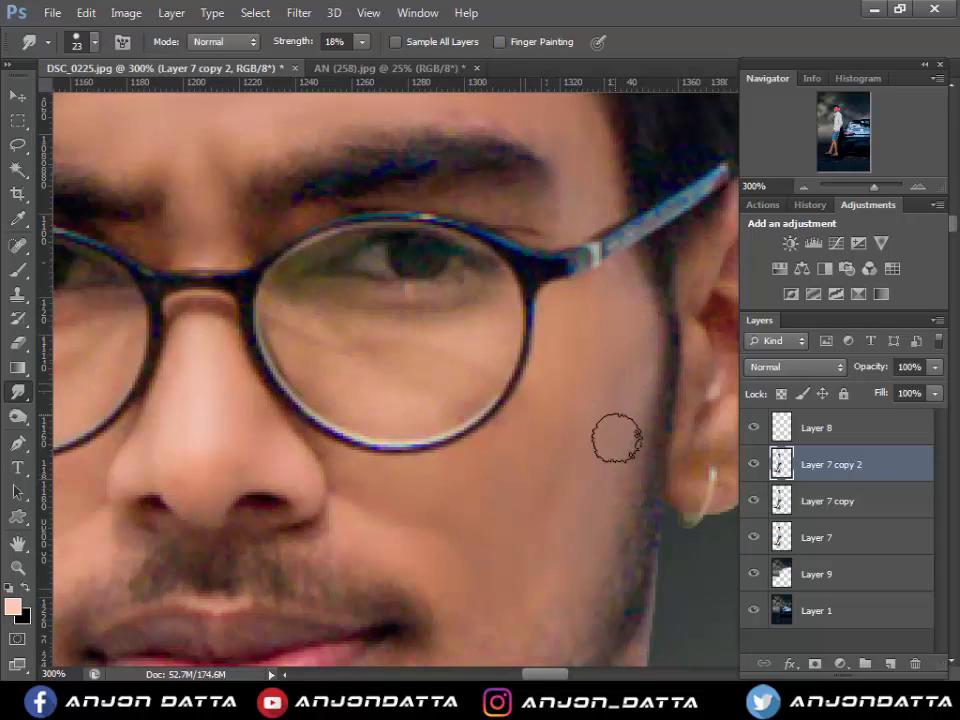
- Smooth the skin along the jaw, around the mouth and over the chin with the Smudge tool
left_click_drag(551, 557, 583, 401)
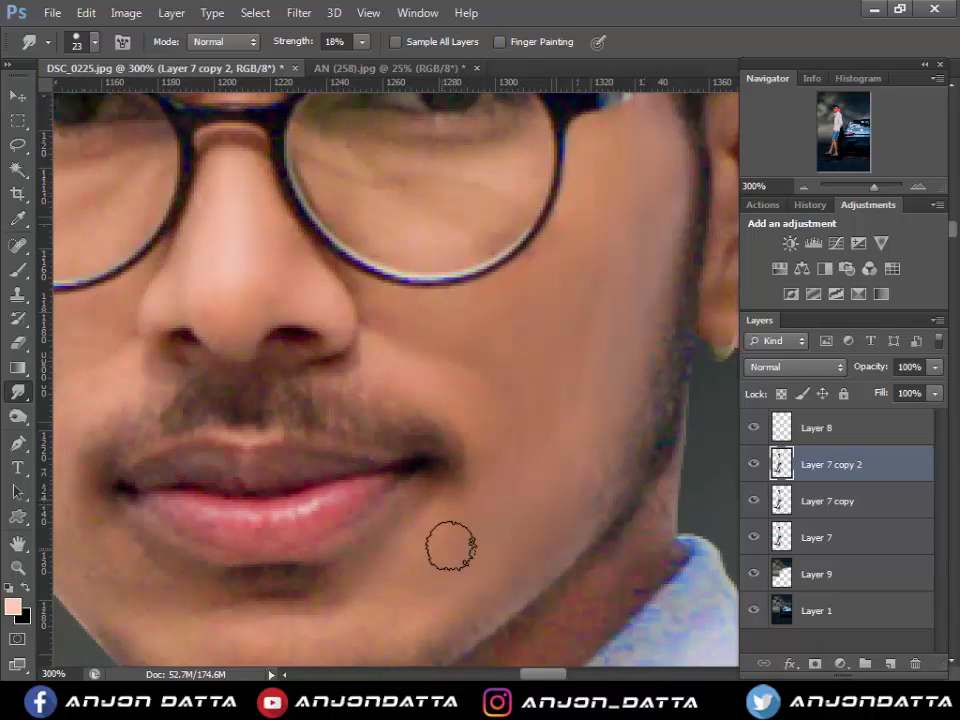
left_click_drag(450, 547, 583, 452)
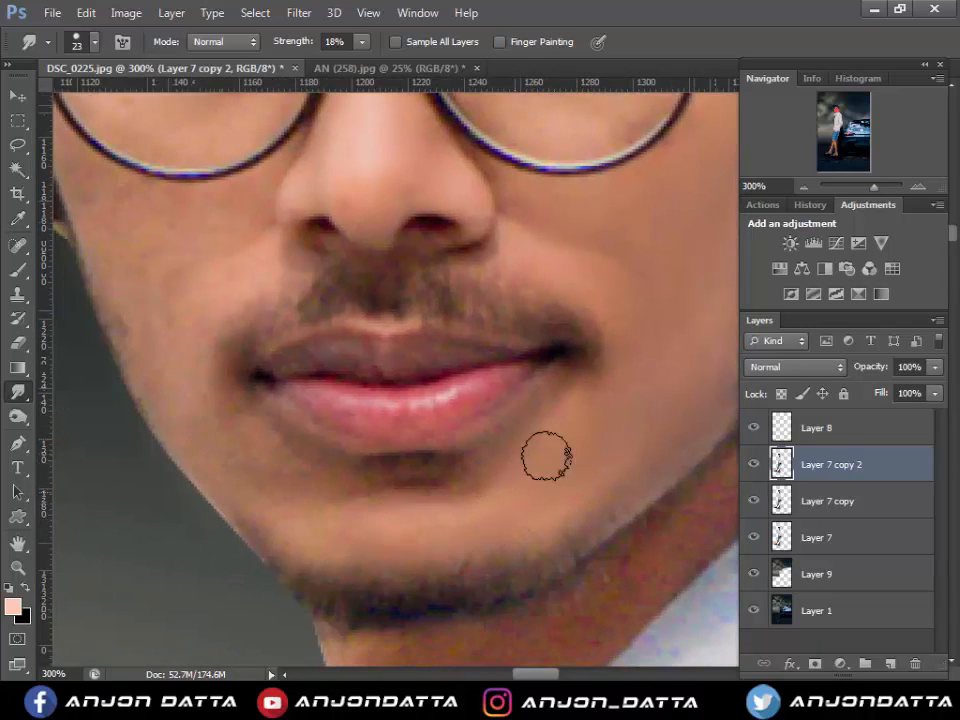
left_click_drag(443, 505, 612, 507)
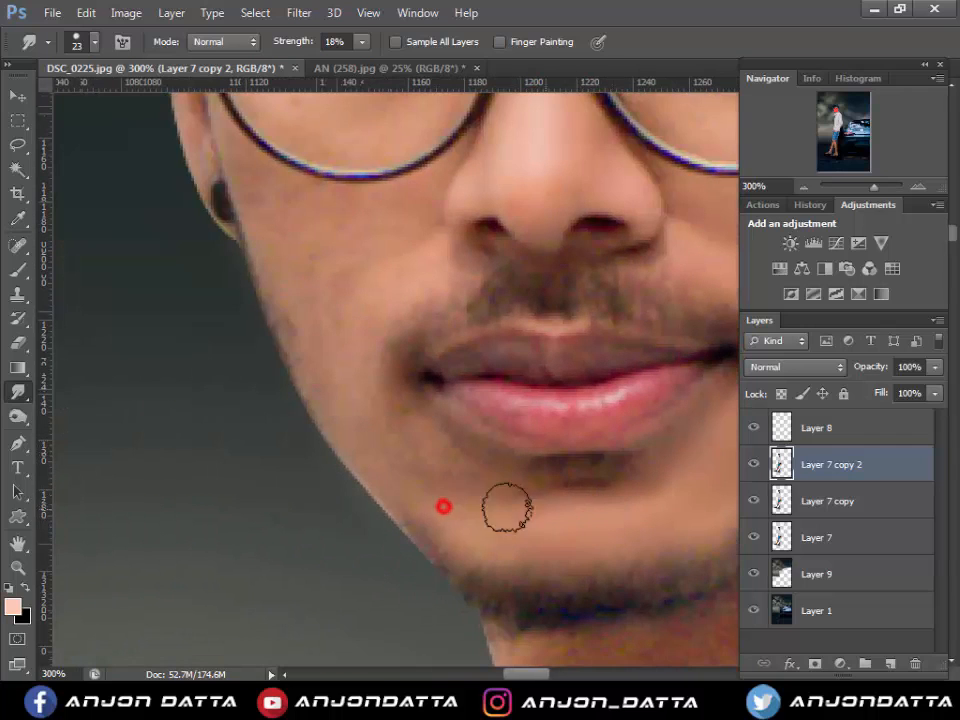
left_click_drag(424, 450, 499, 512)
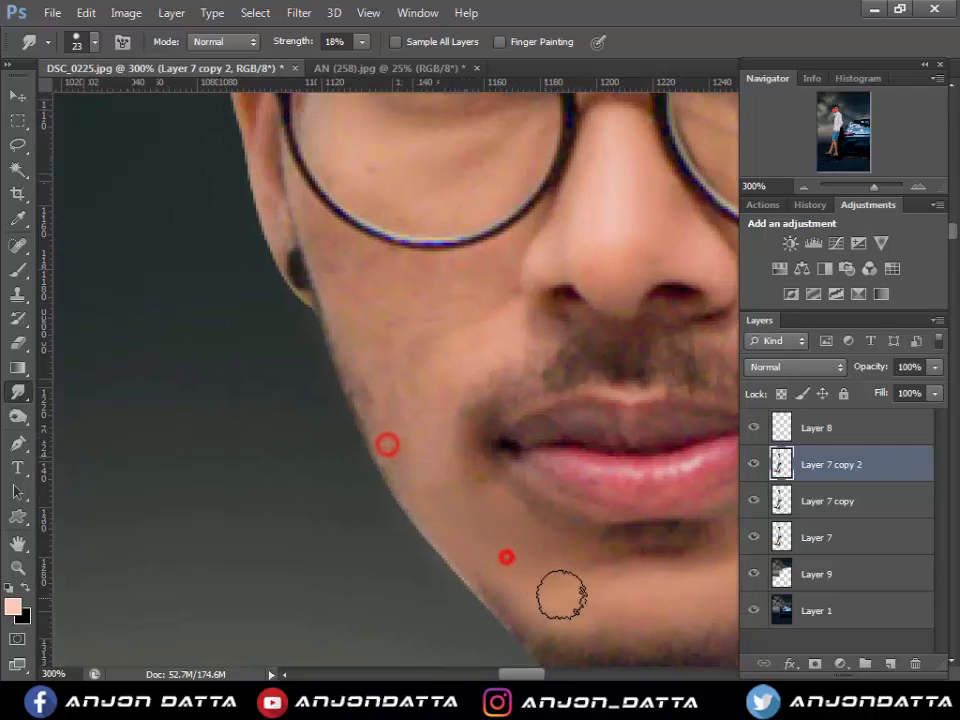
- Load the outline of Layer 7 copy 2 as a selection and smooth the cheek along the face edge with a 15 px tip
left_click(781, 463, "ctrl")
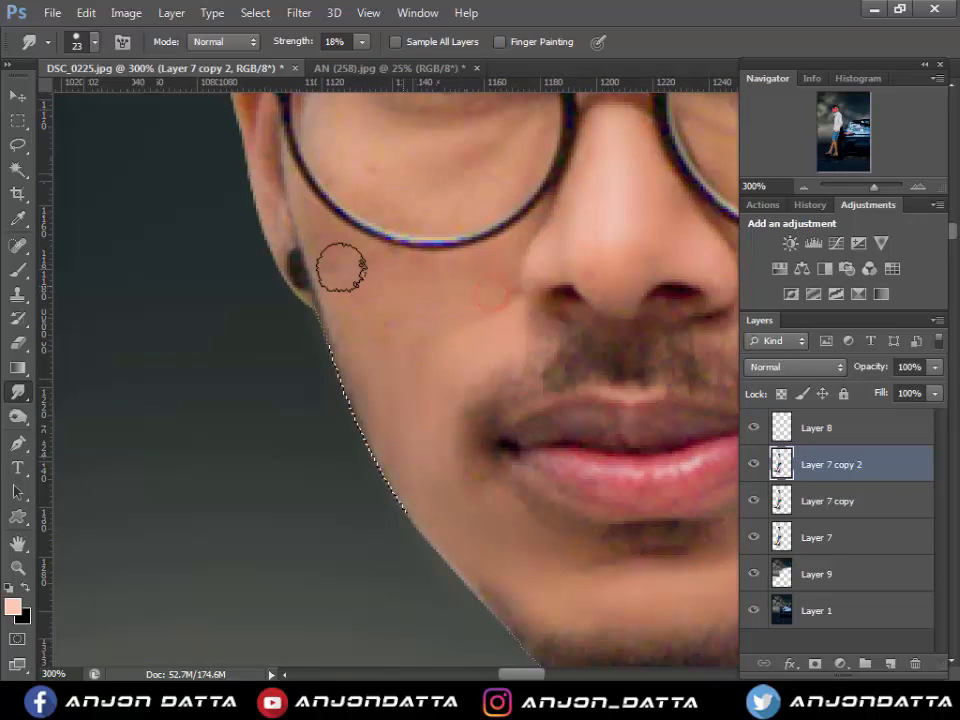
left_click_drag(345, 311, 383, 468)
right_click(390, 454)
left_click(427, 484)
left_click(396, 416)
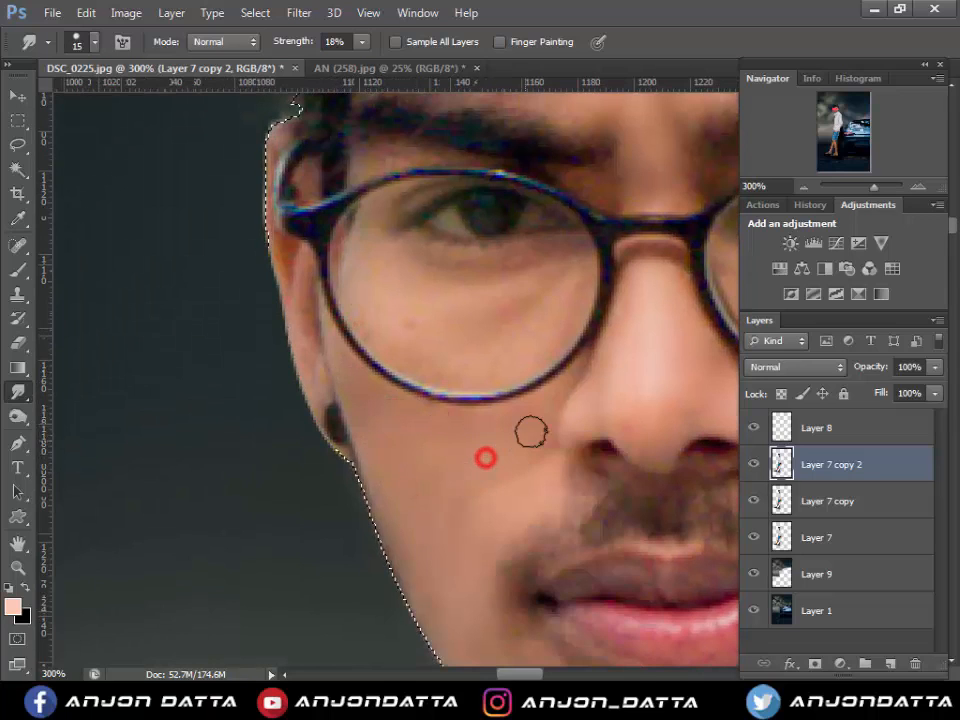
left_click(559, 394)
- Set the smudge tip to 24 px and smooth the under-eye skin behind the glasses lens nearest the selected face edge
left_click_drag(515, 342, 515, 428)
right_click(515, 428)
left_click(559, 473)
left_click(544, 407)
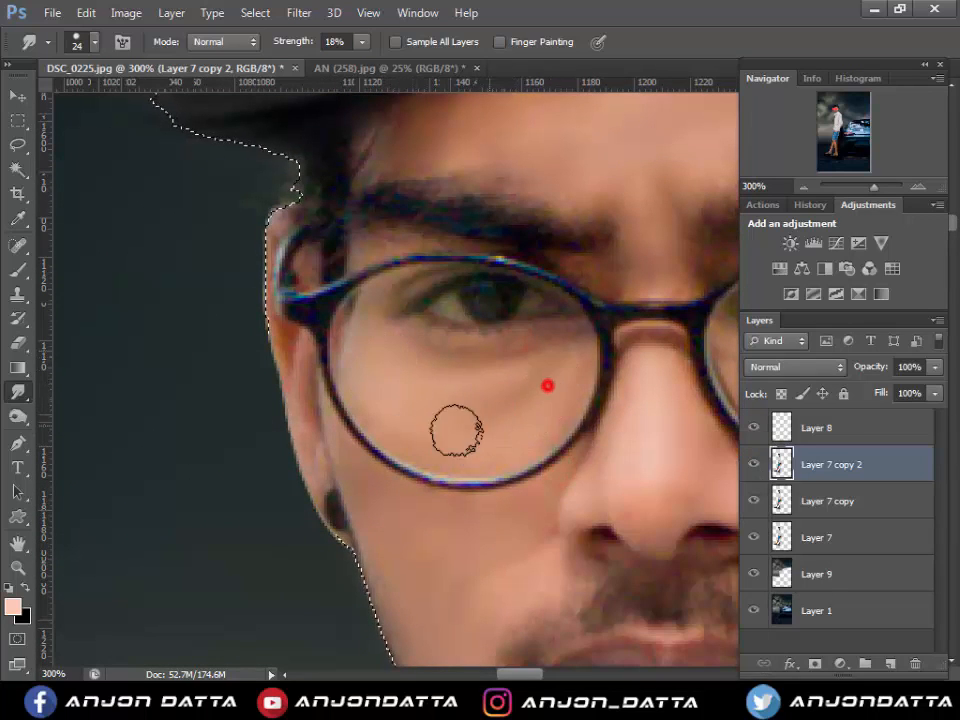
left_click_drag(452, 418, 471, 463)
left_click_drag(446, 392, 409, 381)
left_click_drag(551, 394, 432, 402)
left_click_drag(576, 390, 450, 400)
- Reduce the smudge tip to 15 px and smooth the skin around the eyes behind both glasses lenses
right_click(435, 403)
left_click(474, 449)
left_click(410, 339)
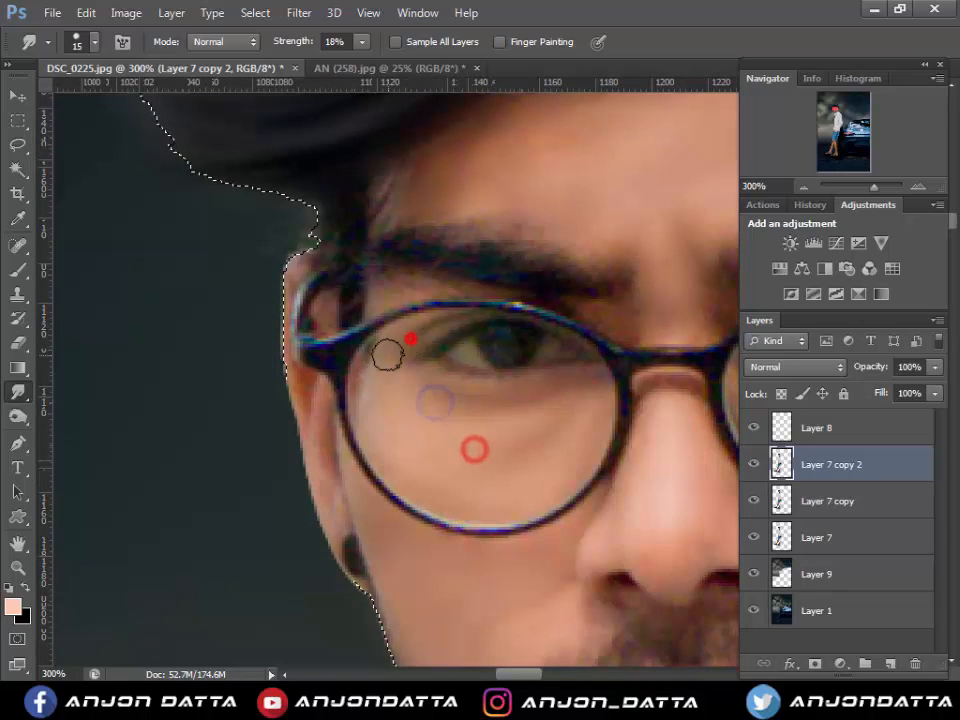
left_click_drag(420, 289, 117, 364)
left_click_drag(543, 421, 442, 408)
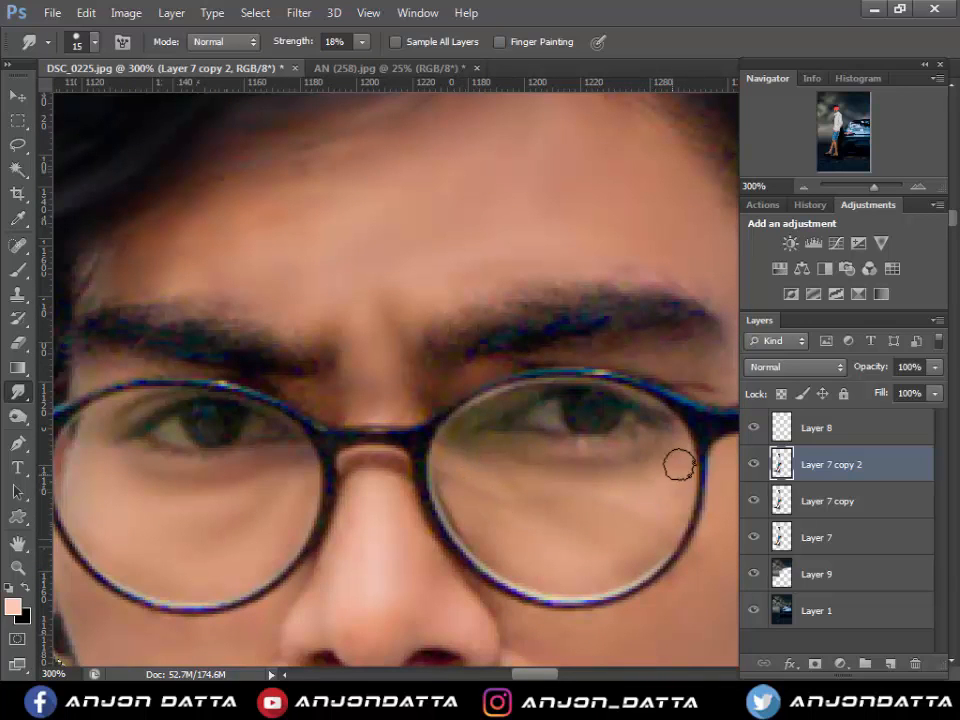
left_click_drag(669, 523, 677, 465)
mouse_move(671, 594)
left_mouse_down()
mouse_move(686, 587)
mouse_move(542, 612)
left_mouse_up()
left_click_drag(600, 538, 600, 506)
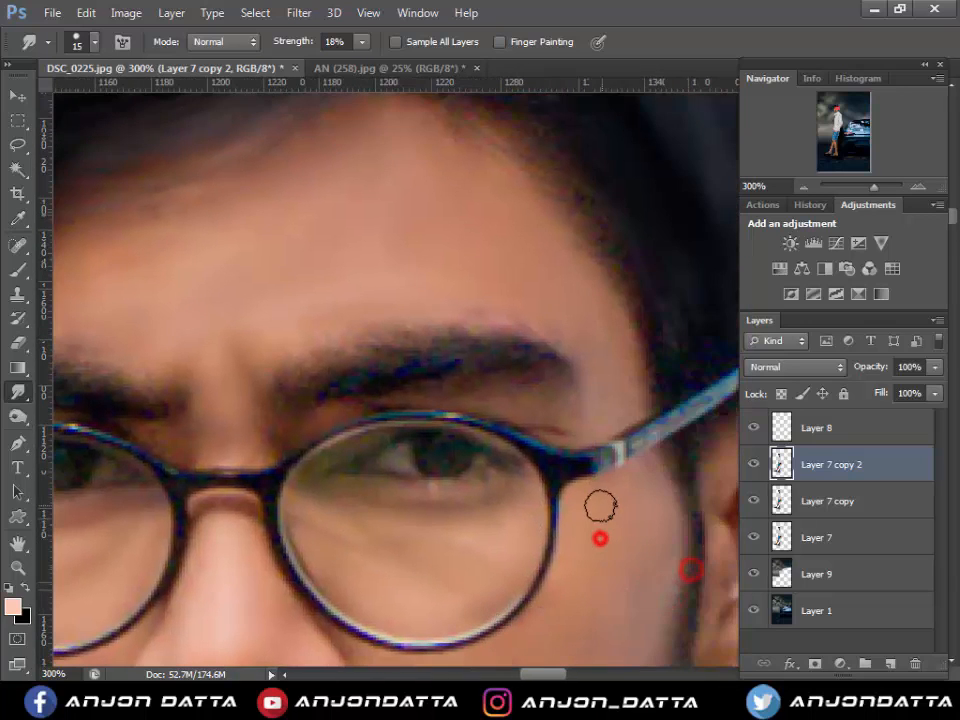
- Smooth the temple and the skin around the outer end of the eyebrow with the Smudge tool
left_click_drag(623, 398, 605, 399)
left_click_drag(588, 356, 567, 344)
mouse_move(420, 300)
left_mouse_down()
mouse_move(313, 321)
mouse_move(265, 363)
left_mouse_up()
- Smooth the inner folds, rim and lobe of the ear beside the glasses temple with the 15 px Smudge tool
mouse_move(560, 418)
left_mouse_down()
mouse_move(469, 463)
mouse_move(375, 353)
left_mouse_up()
mouse_move(446, 452)
left_mouse_down()
mouse_move(474, 392)
mouse_move(559, 381)
mouse_move(545, 452)
left_mouse_up()
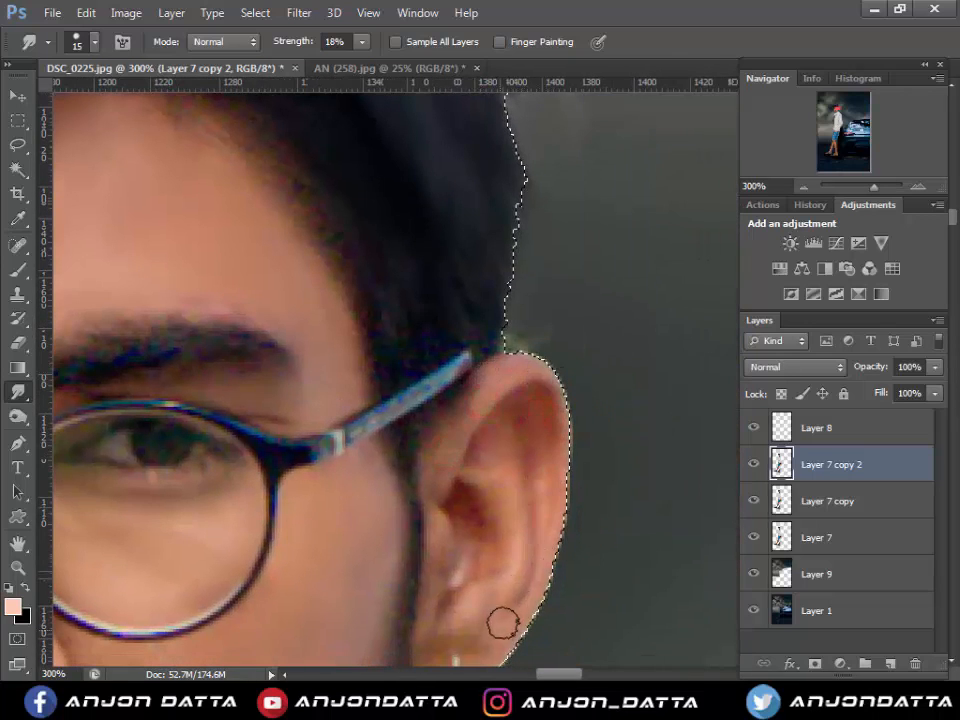
left_click_drag(523, 537, 513, 418)
left_click_drag(514, 536, 539, 423)
left_click_drag(486, 396, 508, 440)
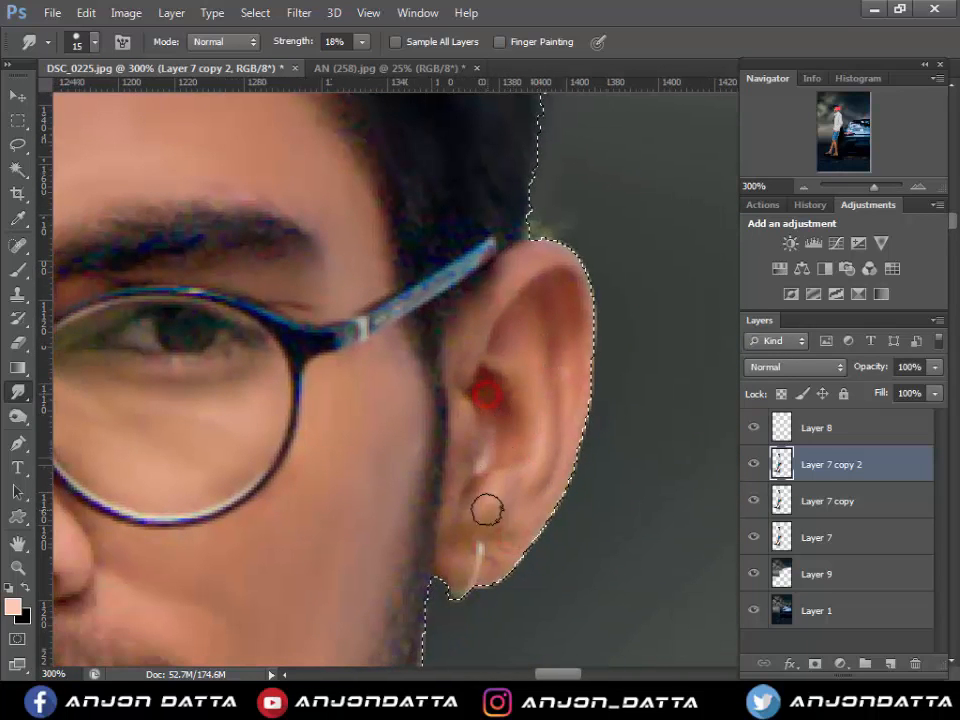
left_click_drag(483, 514, 468, 545)
mouse_move(454, 564)
left_mouse_down()
mouse_move(488, 562)
mouse_move(510, 527)
left_mouse_up()
left_click_drag(467, 467, 495, 418)
- Smudge the hairs of both eyebrows along their growth direction to soften their edges and noise
key("ctrl+minus")
mouse_move(308, 470)
left_mouse_down()
mouse_move(410, 551)
mouse_move(505, 562)
left_mouse_up()
left_click(411, 447, "ctrl")
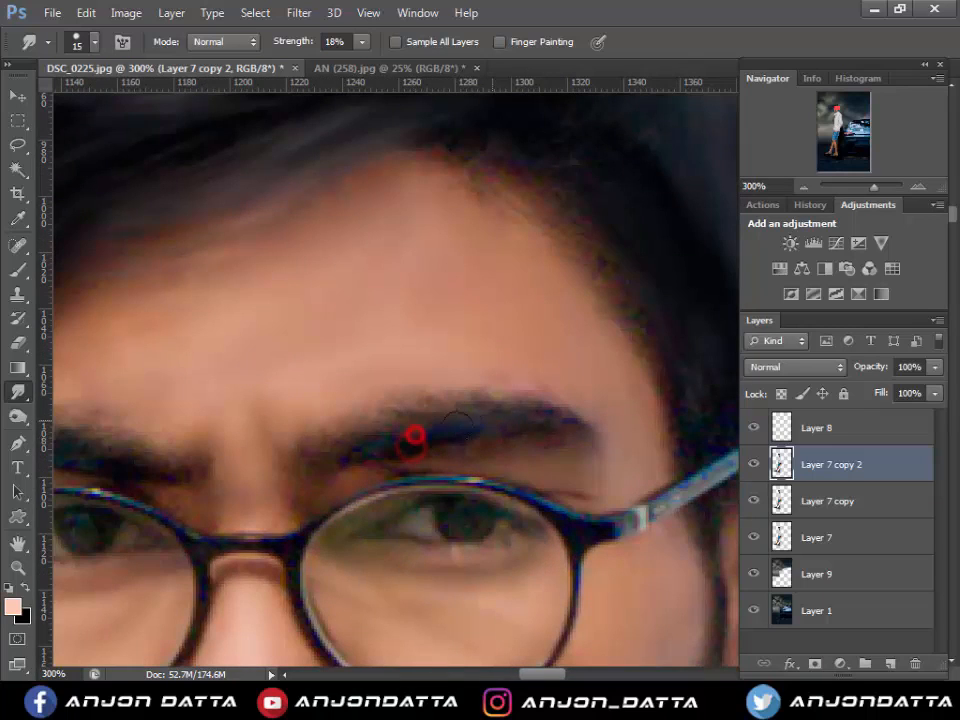
left_click_drag(360, 431, 400, 404)
left_click_drag(439, 394, 470, 383)
left_click_drag(508, 394, 530, 402)
mouse_move(542, 418)
left_mouse_down()
mouse_move(568, 422)
mouse_move(570, 458)
left_mouse_up()
left_click_drag(315, 454, 583, 464)
left_click_drag(404, 465, 331, 440)
- Outline both eyebrows and the strip of skin between them in one Lasso selection
left_click(364, 487, "ctrl+alt")
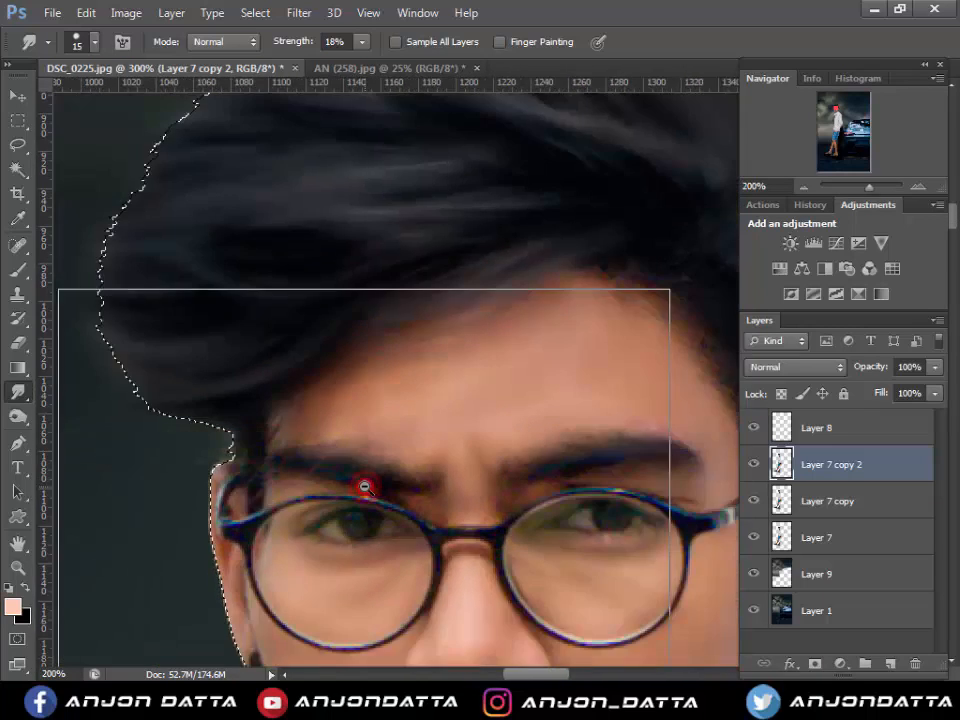
left_click(364, 487, "ctrl+alt")
left_click(364, 487, "ctrl+alt")
key("l")
left_click(480, 487)
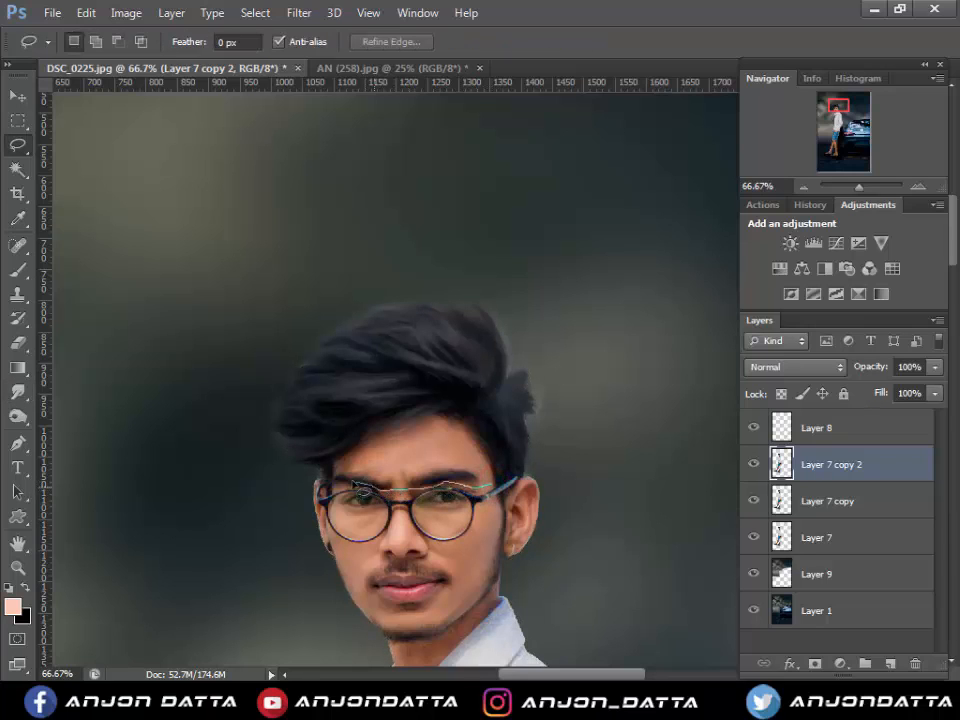
mouse_move(419, 461)
left_mouse_down()
mouse_move(474, 469)
mouse_move(424, 473)
left_mouse_up()
left_click_drag(337, 477, 450, 511)
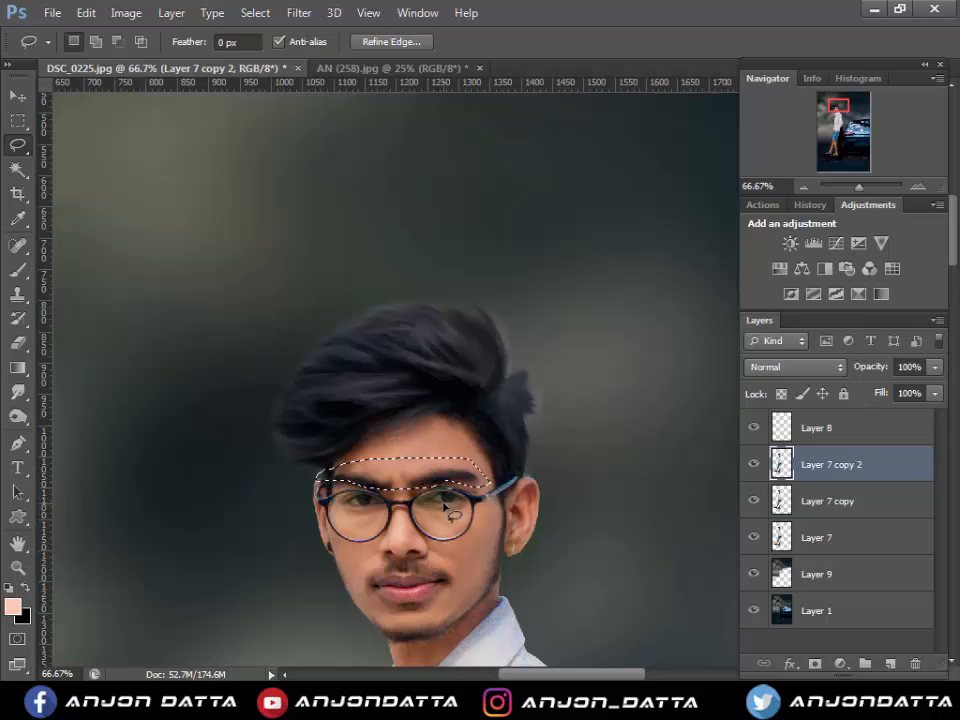
- Lower the saturation of a single colour range in the eyebrow selection with Hue/Saturation, and clear the selection
key("ctrl+u")
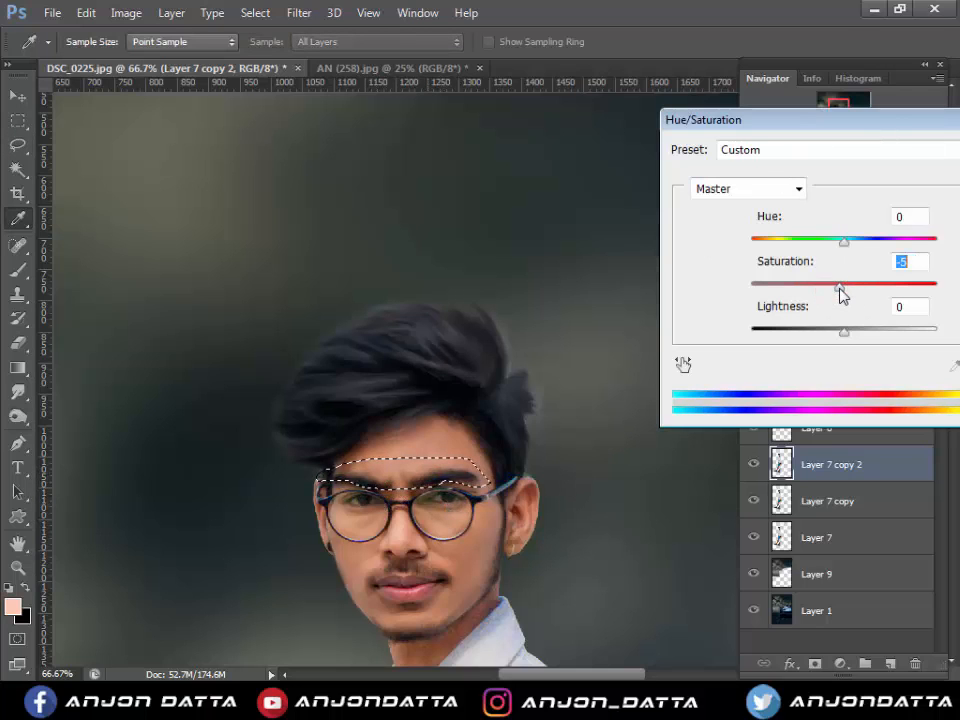
left_click(767, 189)
left_click(766, 280)
left_click_drag(844, 287, 821, 286)
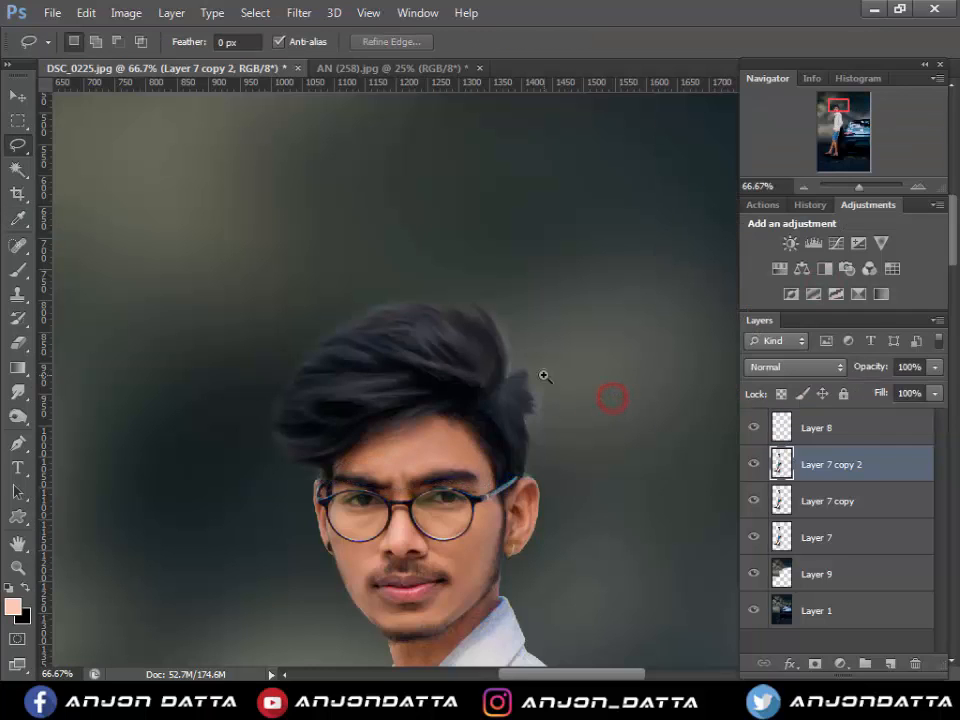
- Clone clean skin over the dark mark on the back of the pocketed hand, just below the shirt cuff
left_click(544, 376)
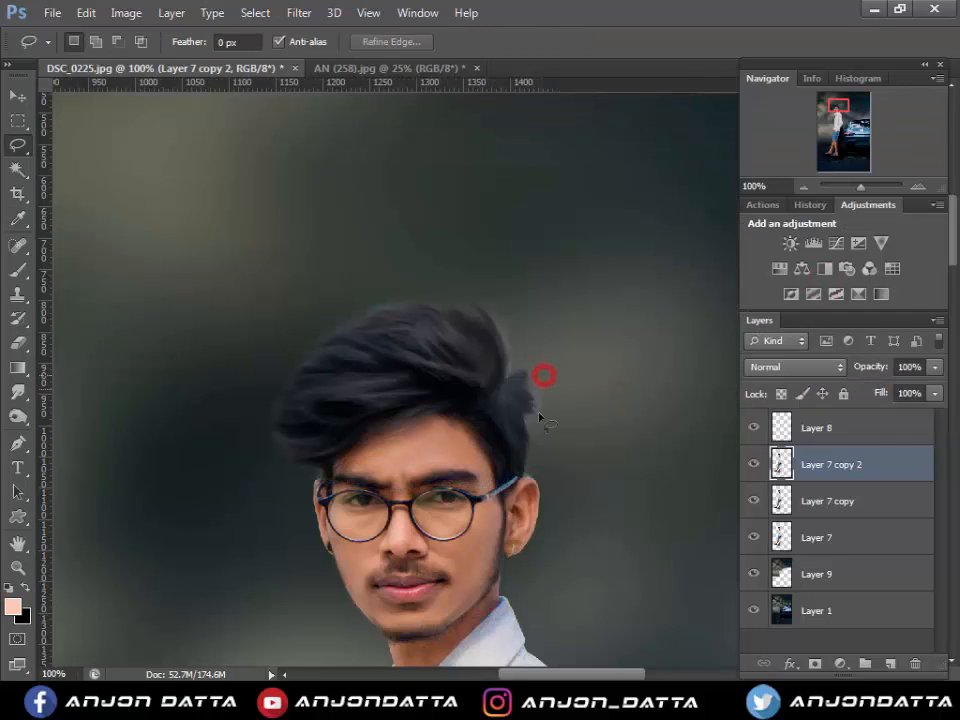
key("o")
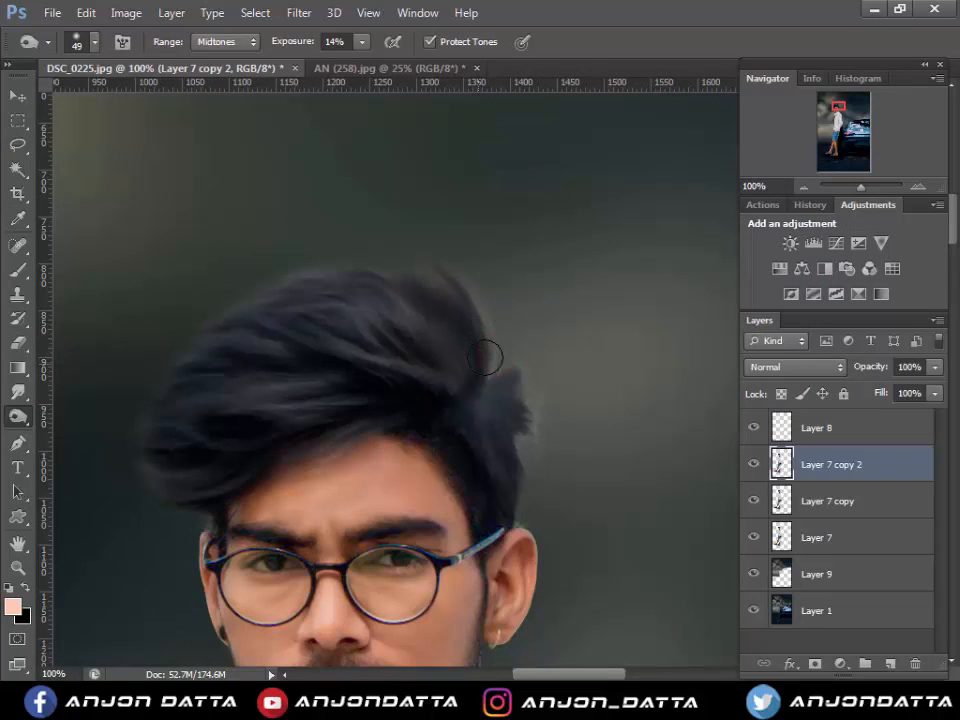
left_click(611, 450, "alt")
left_click(611, 452, "alt")
left_click_drag(583, 557, 602, 191)
left_click_drag(587, 516, 562, 393)
left_click(516, 386, "ctrl")
left_click(510, 373, "ctrl")
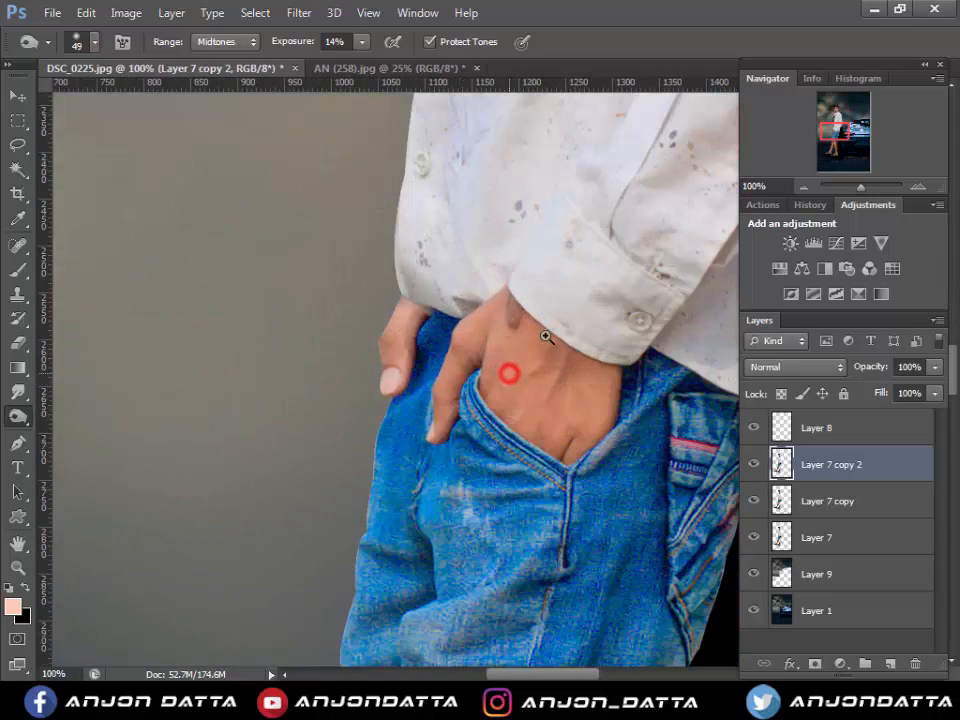
left_click(545, 336, "ctrl")
key("s")
left_click(523, 420)
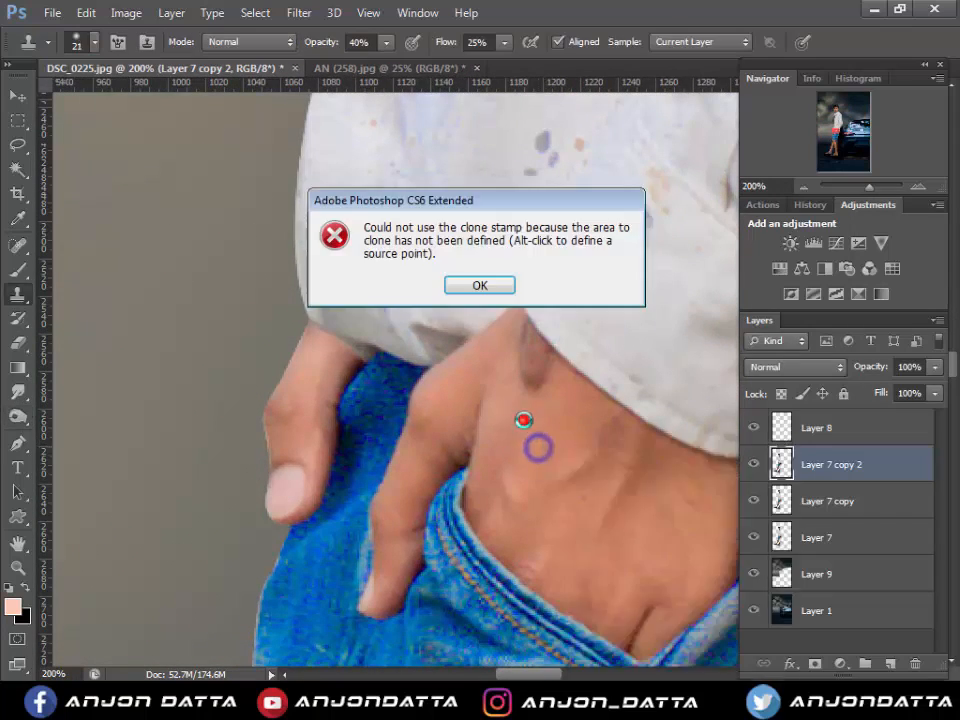
left_click(496, 278)
left_click(548, 427, "alt")
mouse_move(538, 379)
left_mouse_down()
mouse_move(524, 339)
mouse_move(540, 375)
mouse_move(532, 380)
mouse_move(523, 343)
mouse_move(546, 371)
mouse_move(529, 379)
mouse_move(518, 353)
mouse_move(531, 405)
mouse_move(523, 336)
left_mouse_up()
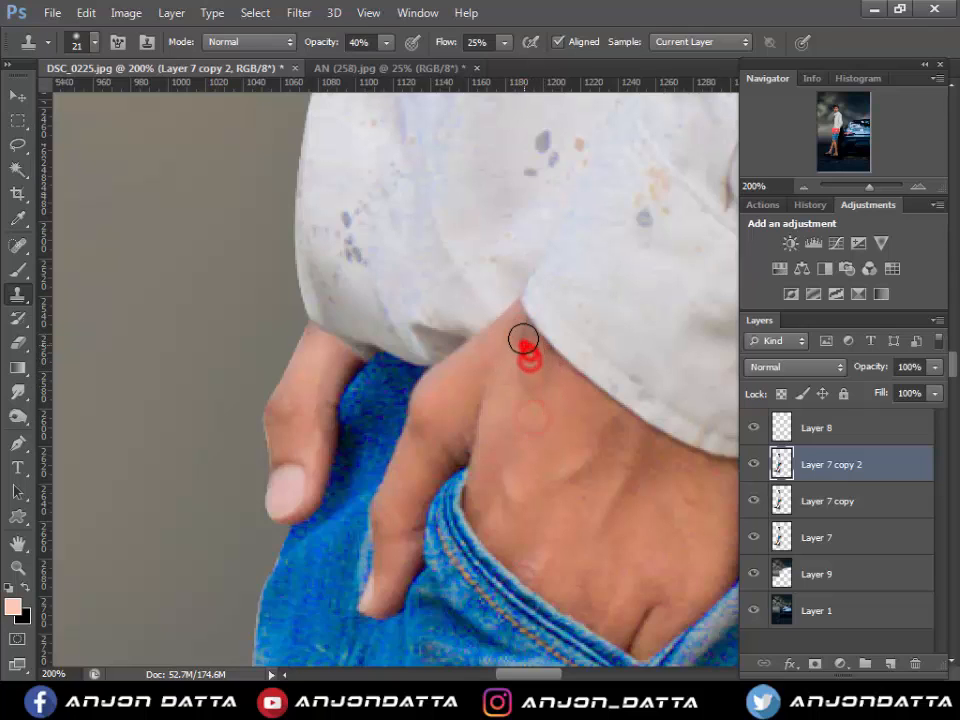
left_click(521, 333)
mouse_move(557, 401)
left_mouse_down()
mouse_move(546, 369)
mouse_move(525, 388)
mouse_move(521, 341)
mouse_move(535, 399)
left_mouse_up()
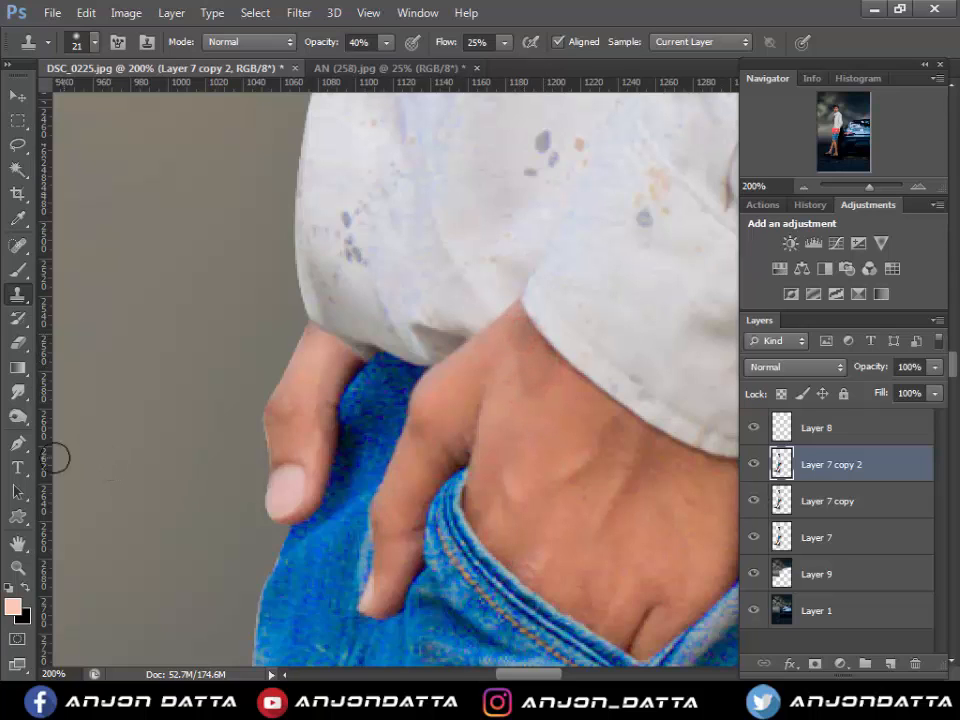
- Set the smudge tip to 28 px and smooth the skin on the back of the pocketed hand
left_click(17, 416)
left_click(19, 392)
right_click(529, 460)
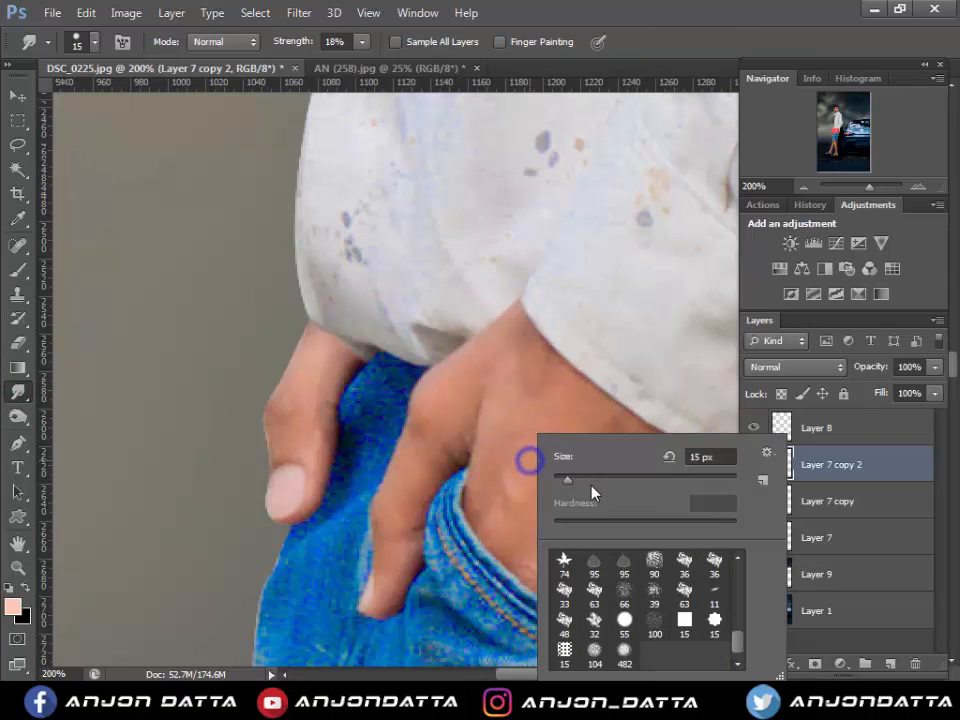
left_click_drag(583, 480, 578, 480)
left_click(499, 382)
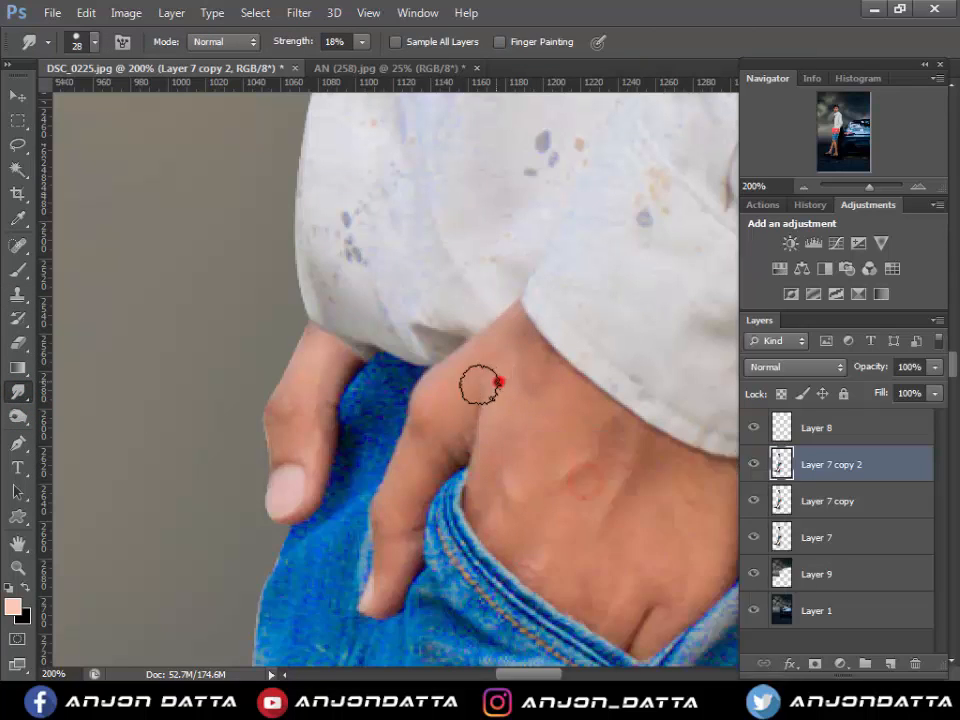
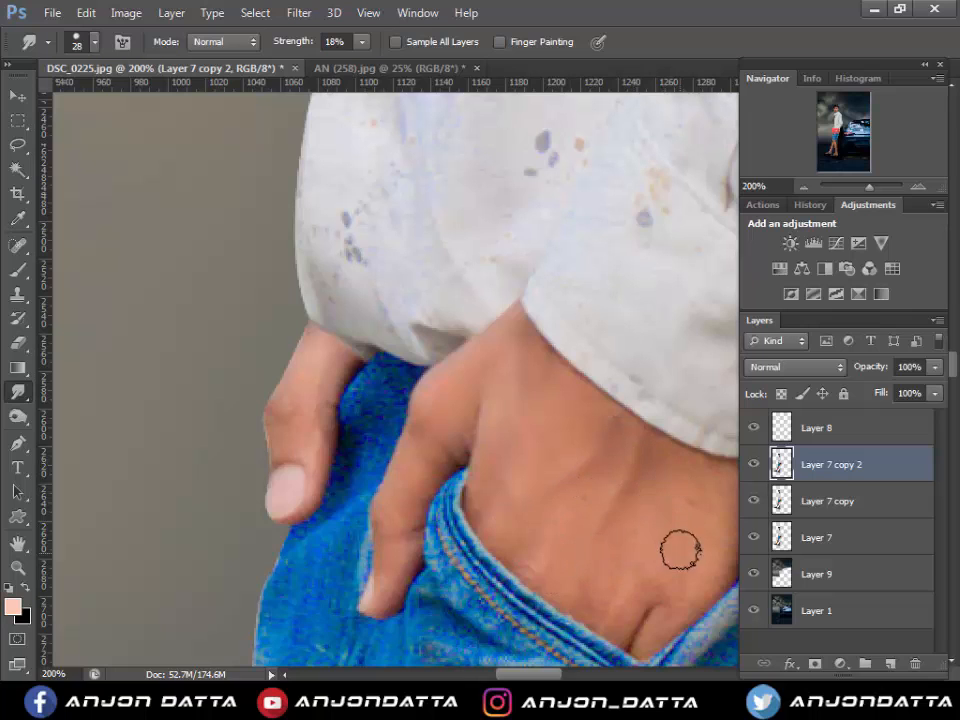
mouse_move(680, 550)
left_mouse_down()
mouse_move(664, 596)
mouse_move(692, 561)
mouse_move(632, 542)
mouse_move(657, 527)
mouse_move(568, 598)
left_mouse_up()
- Smudge the fingers of the pocketed hand and the skin of the other hand's visible thumb
left_click_drag(489, 589, 469, 570)
mouse_move(344, 510)
left_mouse_down()
mouse_move(474, 537)
mouse_move(484, 516)
left_mouse_up()
left_click_drag(506, 429, 474, 514)
left_click(375, 401)
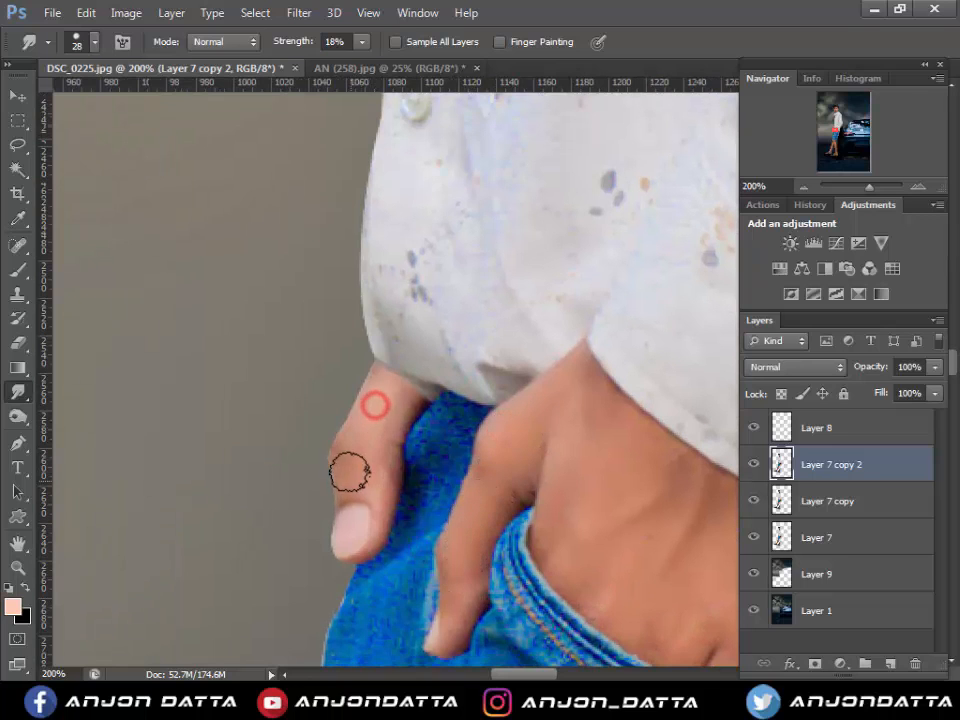
- Delete the layers Layer 7 copy and Layer 7
left_click(395, 560, "alt")
left_click(395, 560, "alt")
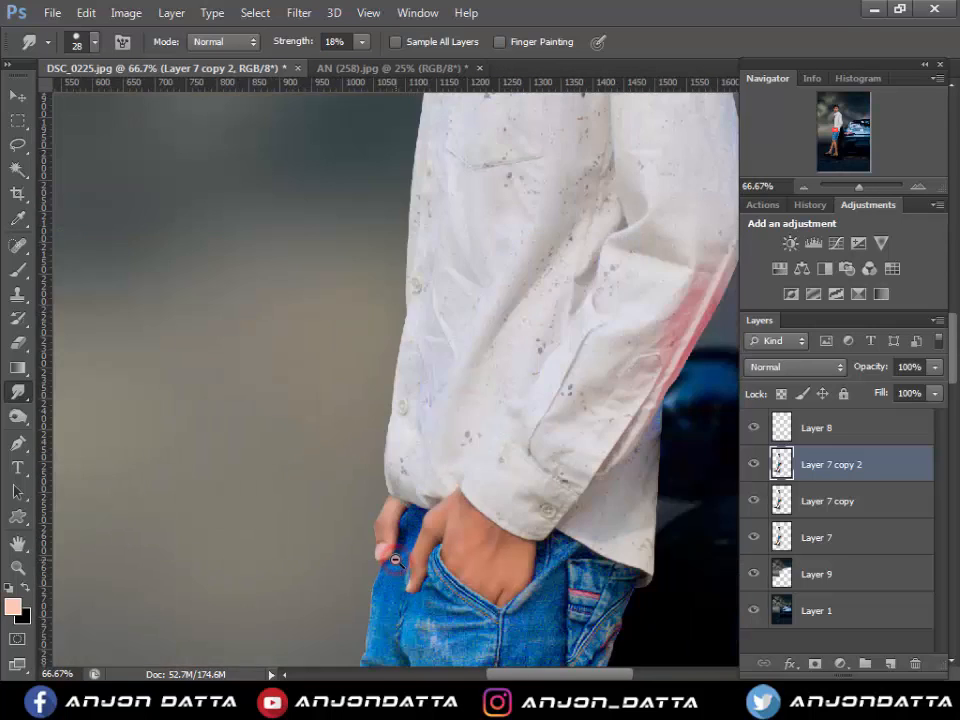
left_click(395, 560, "alt")
left_click(395, 560, "alt")
left_click(395, 560, "alt")
left_click(424, 553, "alt")
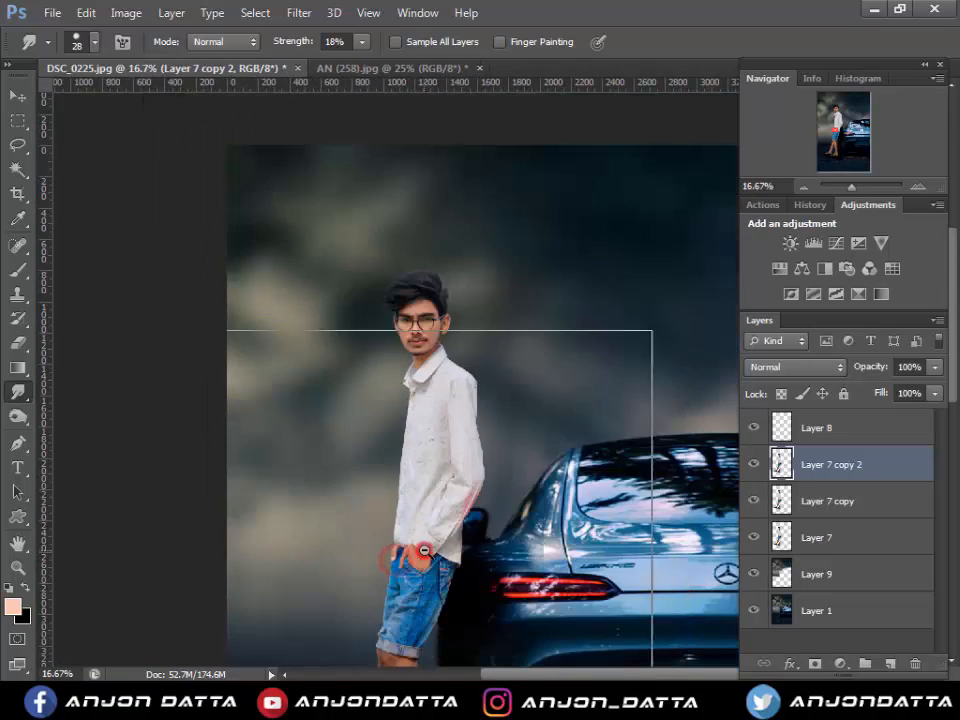
left_click(478, 532, "alt")
left_click(503, 409, "alt")
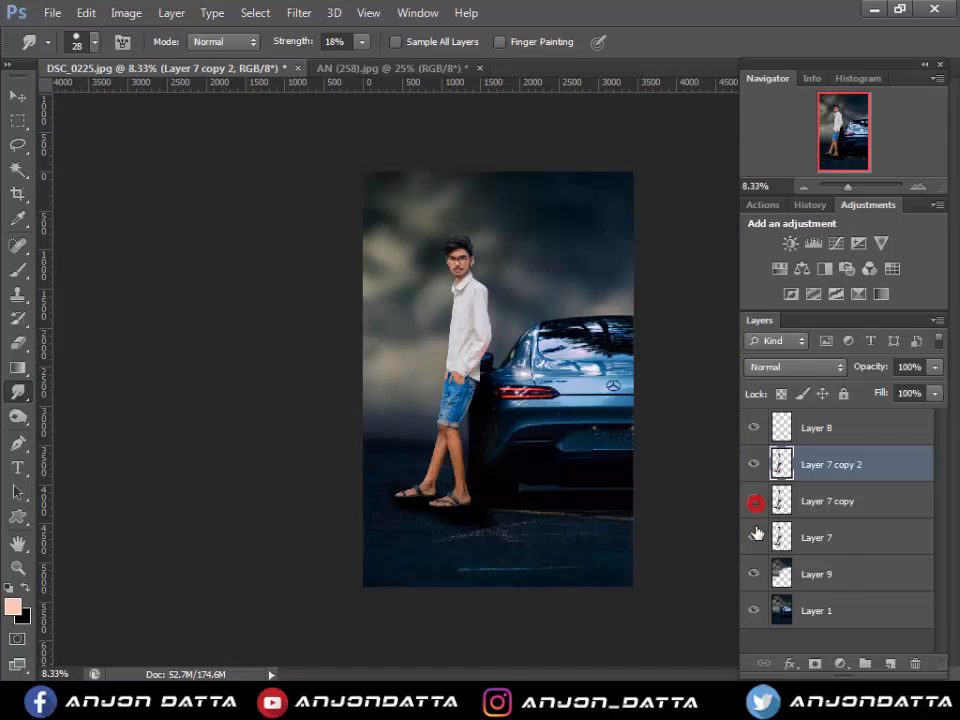
left_click(812, 500)
left_click(812, 538, "shift")
left_click_drag(812, 538, 914, 663)
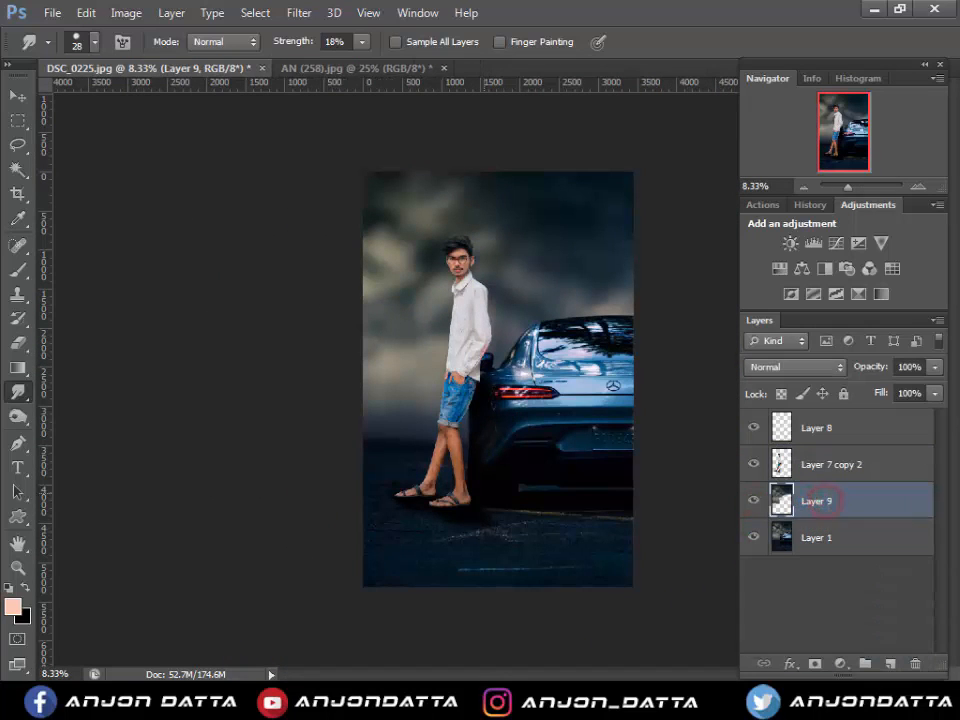
- On Layer 7 copy 2, erase the excess dark shadow below the man's sandals with a 108 px eraser
left_click(421, 472)
left_click(405, 504)
left_click(392, 506)
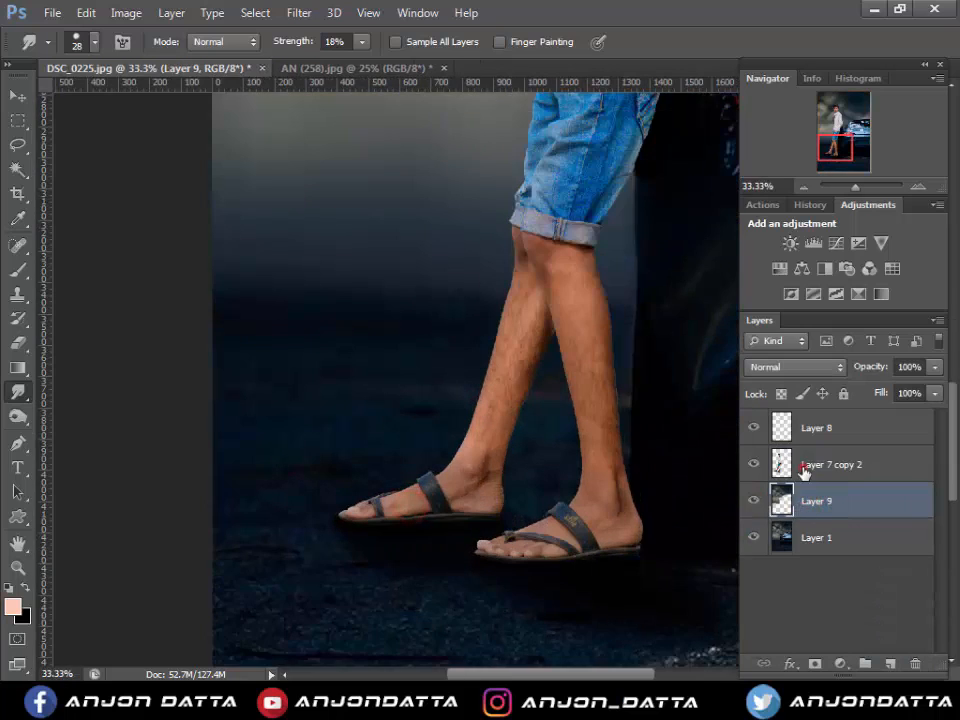
left_click(805, 464)
key("e")
right_click(462, 437)
left_click(570, 477)
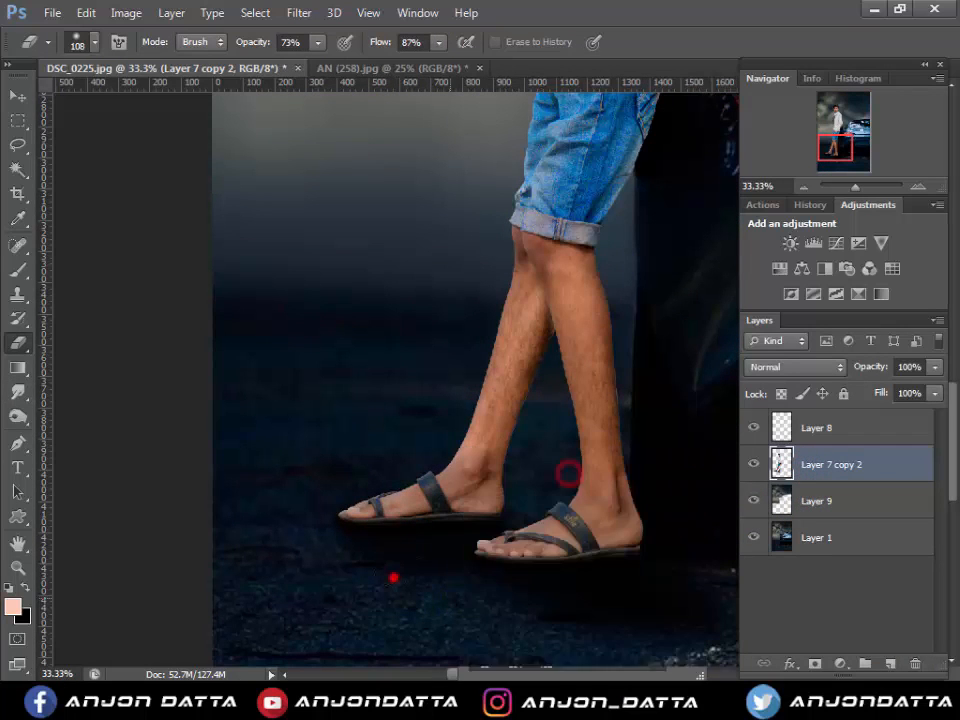
left_click(393, 577)
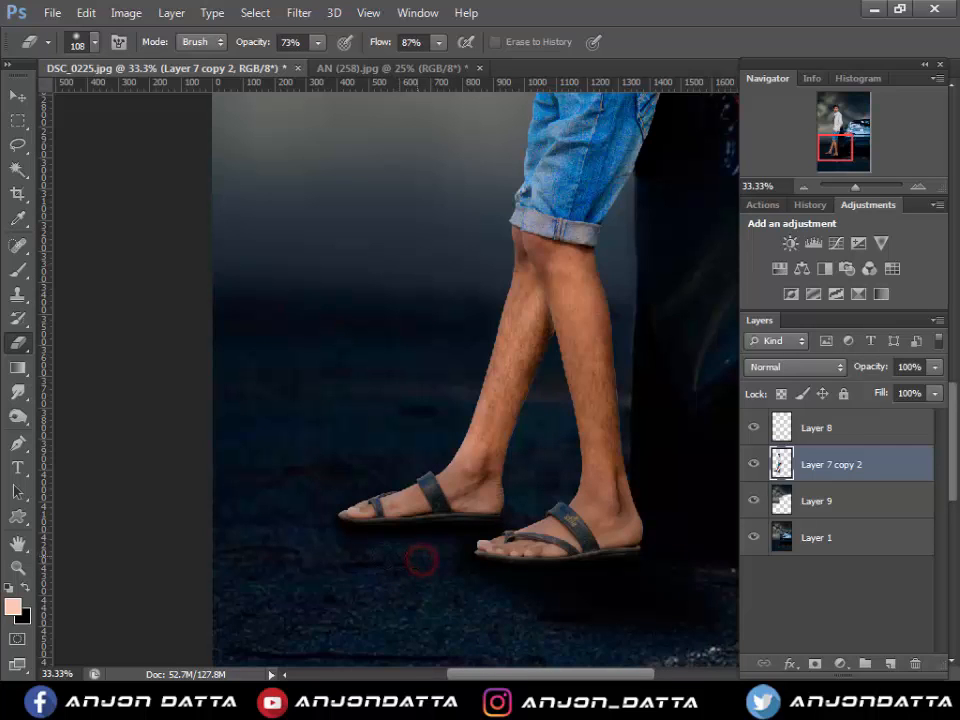
- Enlarge the eraser to 152 px and trim the shadow beside and below the heel nearest the car
left_click(339, 574, "alt")
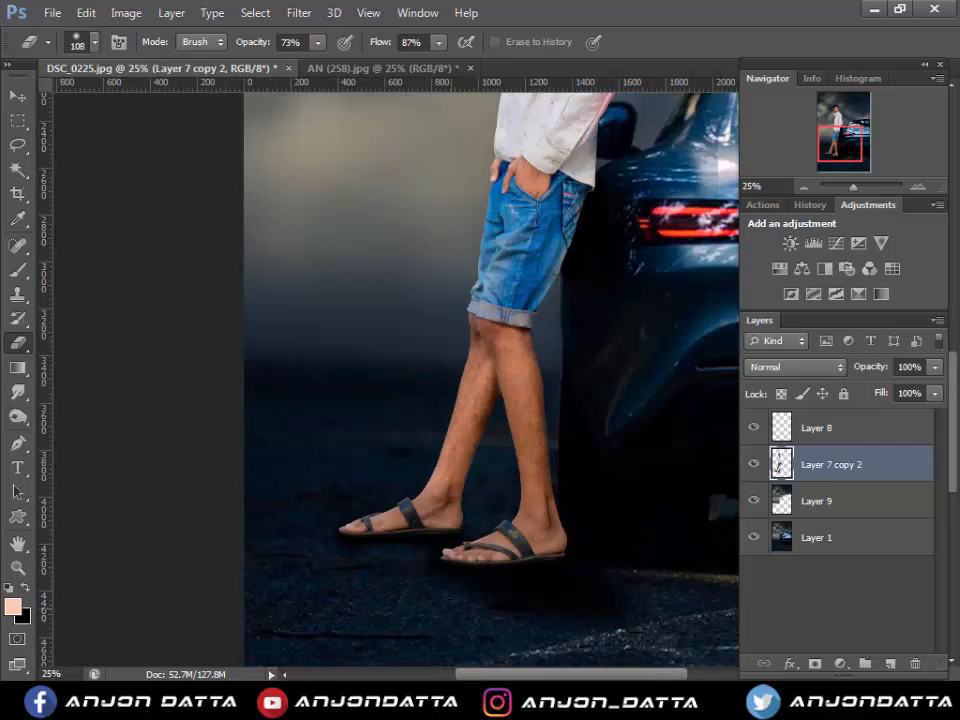
key("ctrl+minus")
key("ctrl+minus")
key("ctrl+minus")
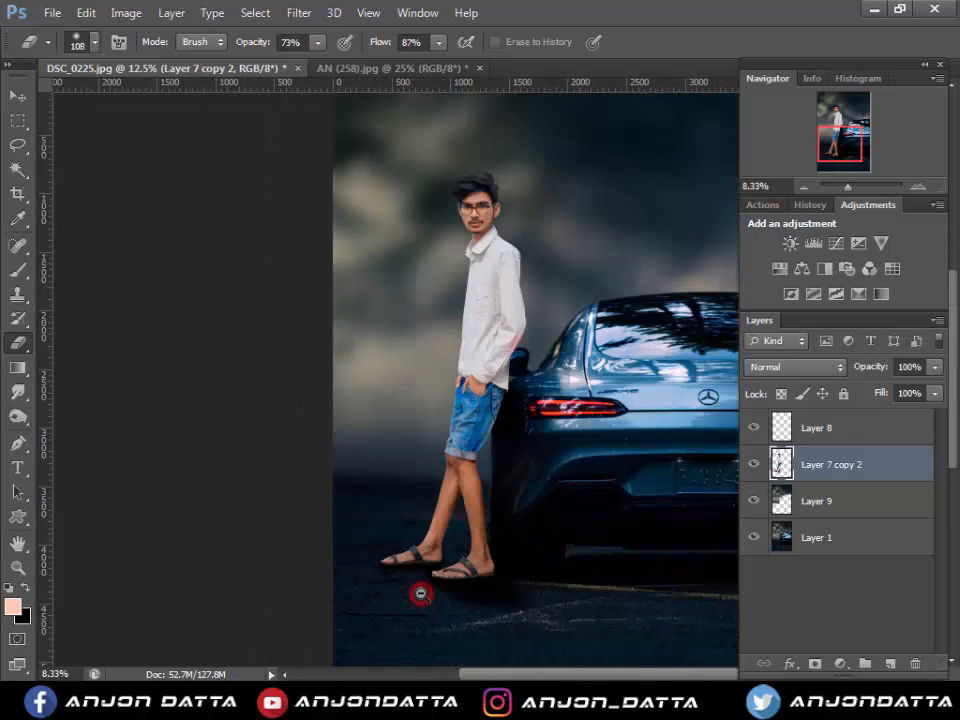
left_click(492, 547)
left_click(490, 546)
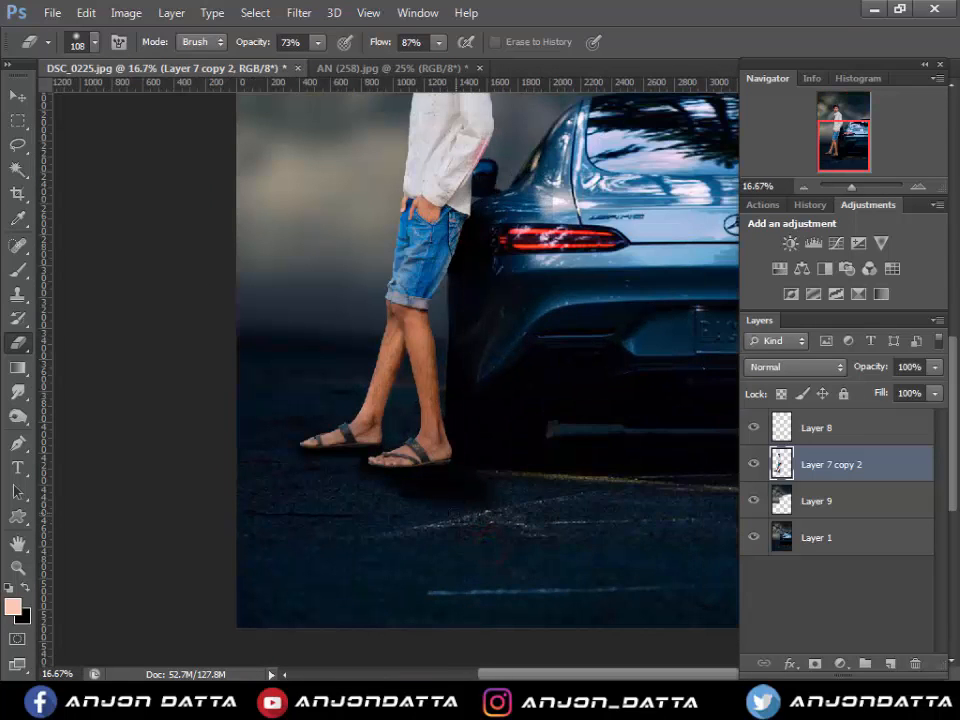
right_click(512, 511)
left_click(650, 476)
left_click(490, 502)
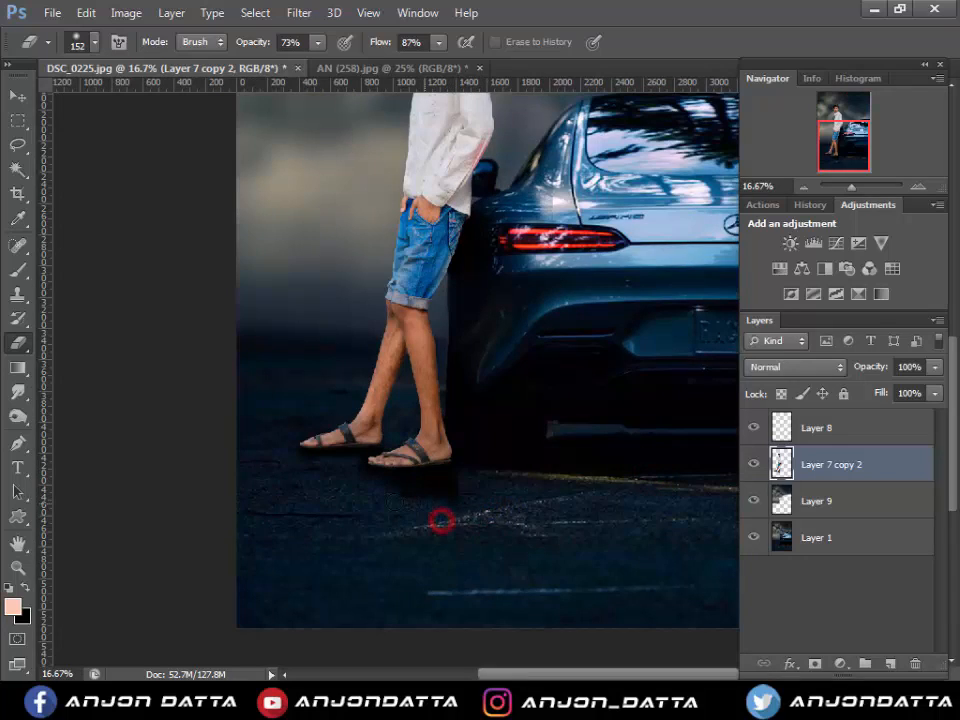
- Enlarge the eraser to 298 px and soften the outer edges of the ground shadow around the sandals
right_click(381, 525)
left_click(315, 527)
right_click(482, 517)
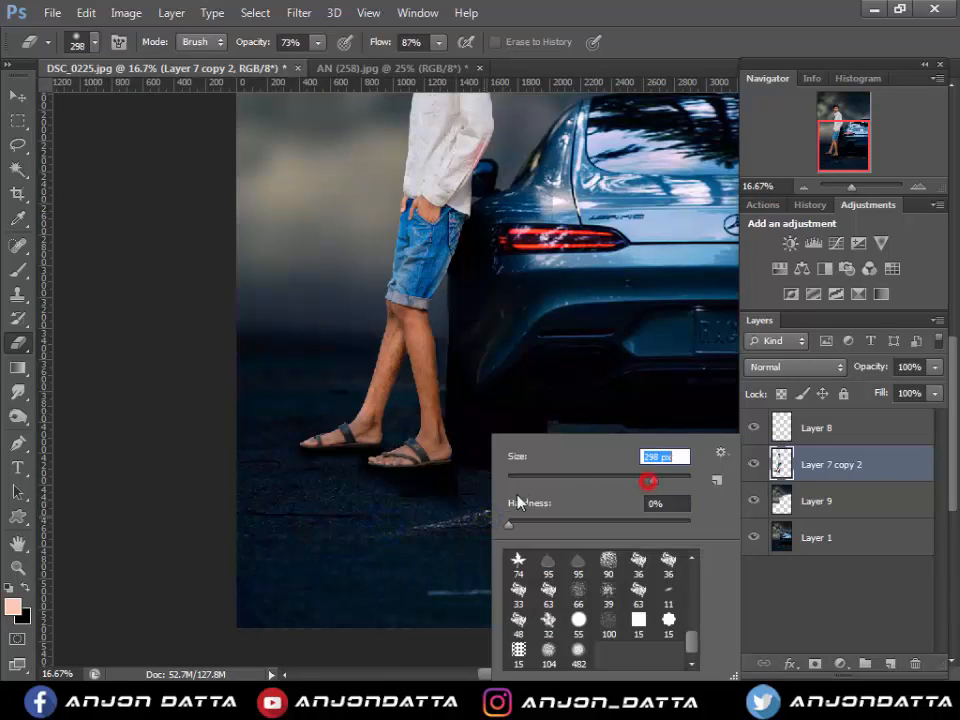
left_click(474, 493)
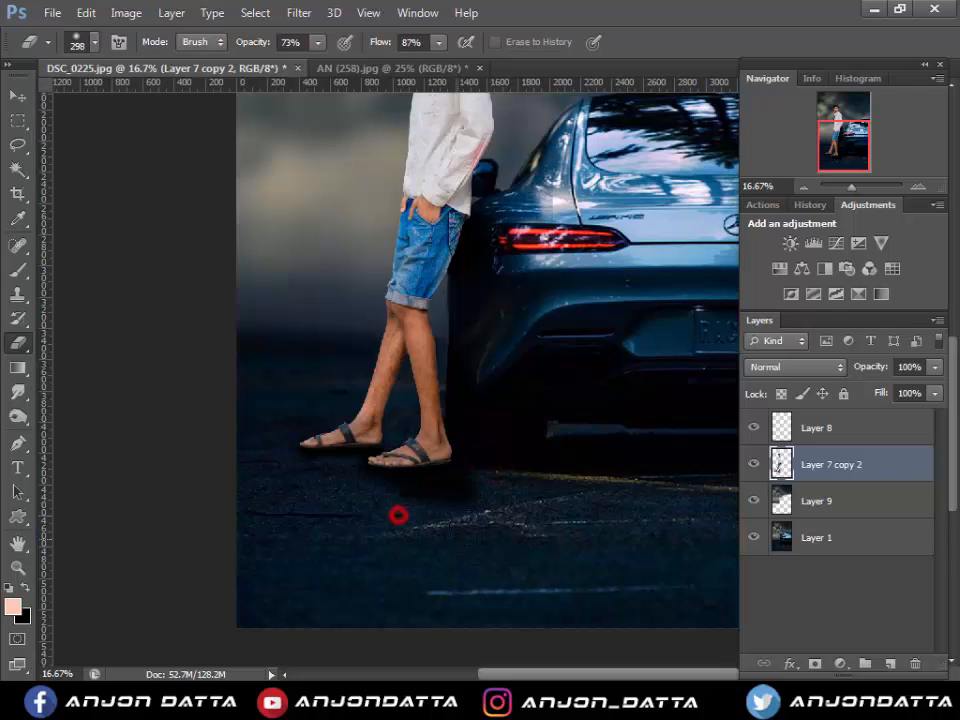
- Merge Layer 9 down into Layer 1
left_click(480, 580, "alt")
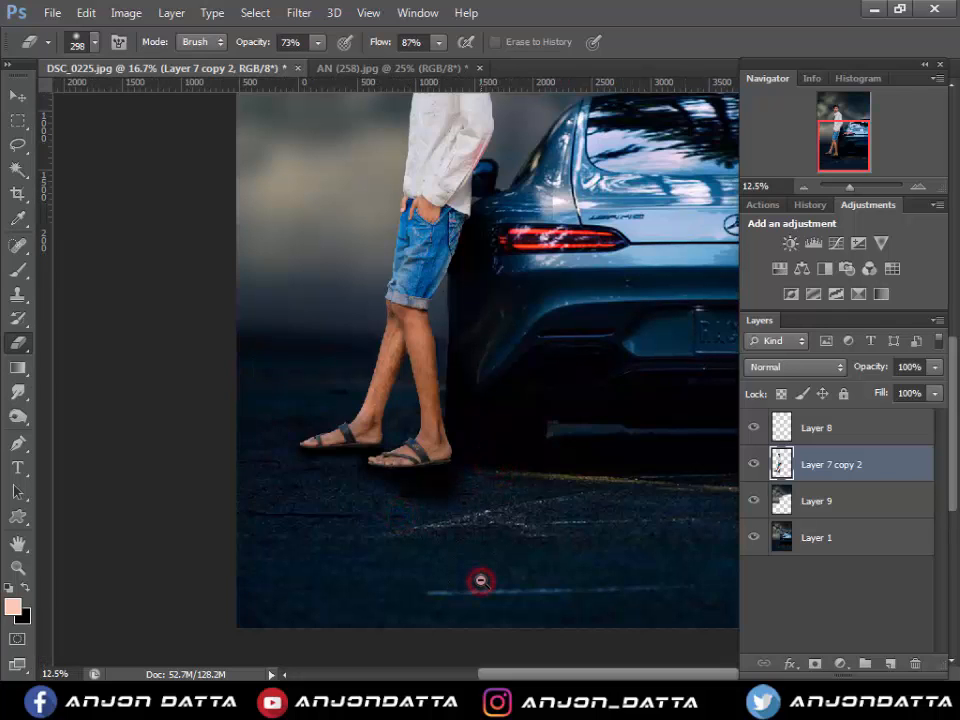
left_click(480, 580, "alt")
left_click(482, 576, "alt")
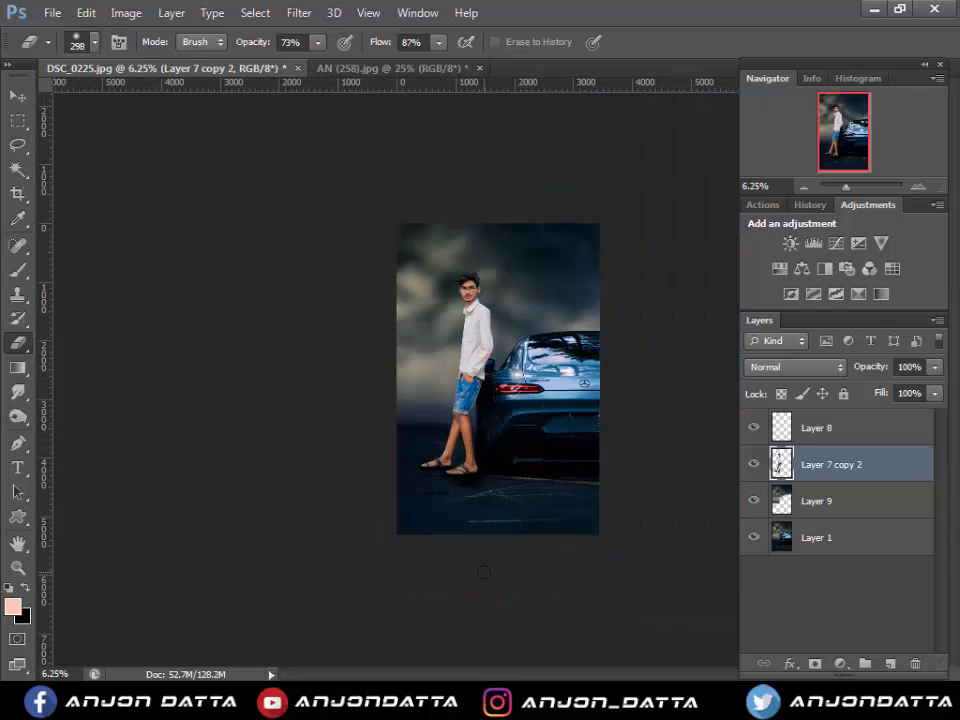
left_click(858, 538)
left_click(853, 503)
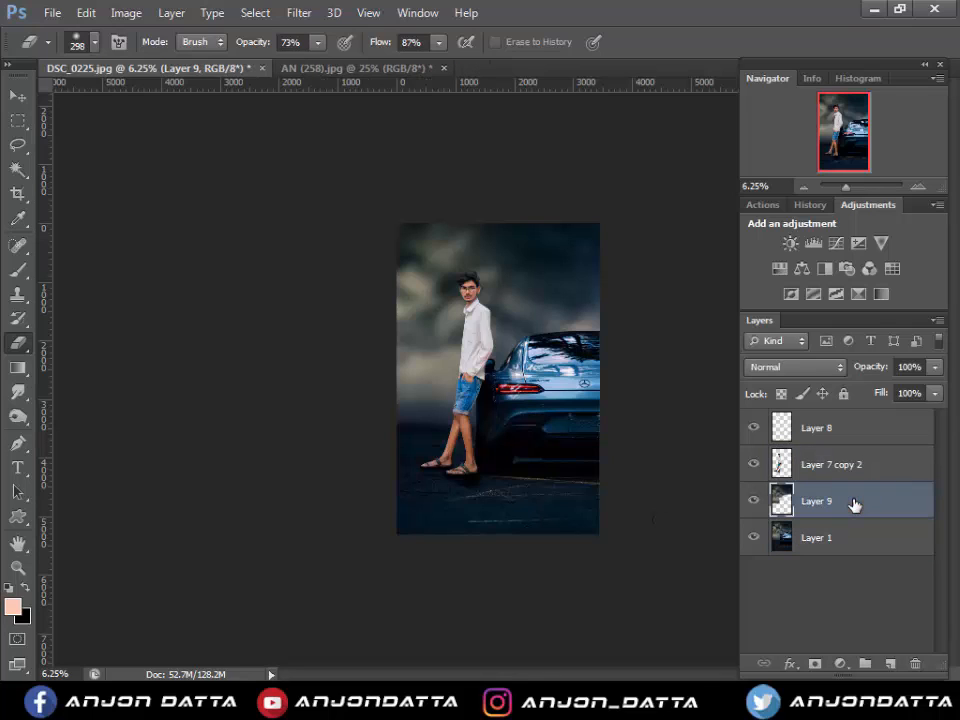
key("ctrl+e")
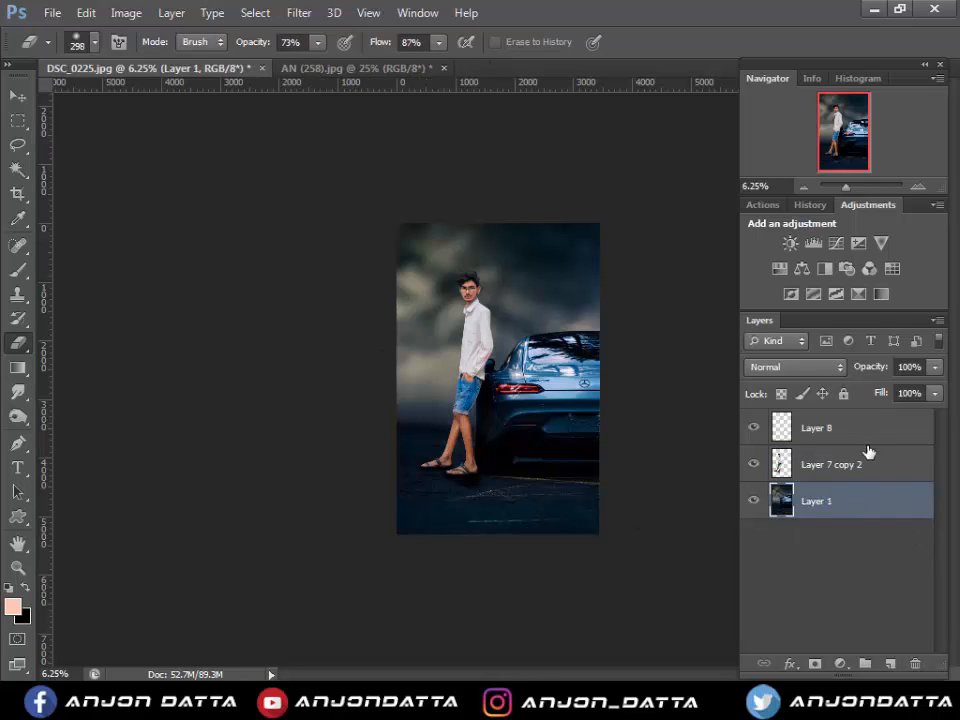
- Lower the opacity of the Soft Light highlight layer, Layer 8, to 43% and merge it into Layer 7 copy 2
left_click(868, 437)
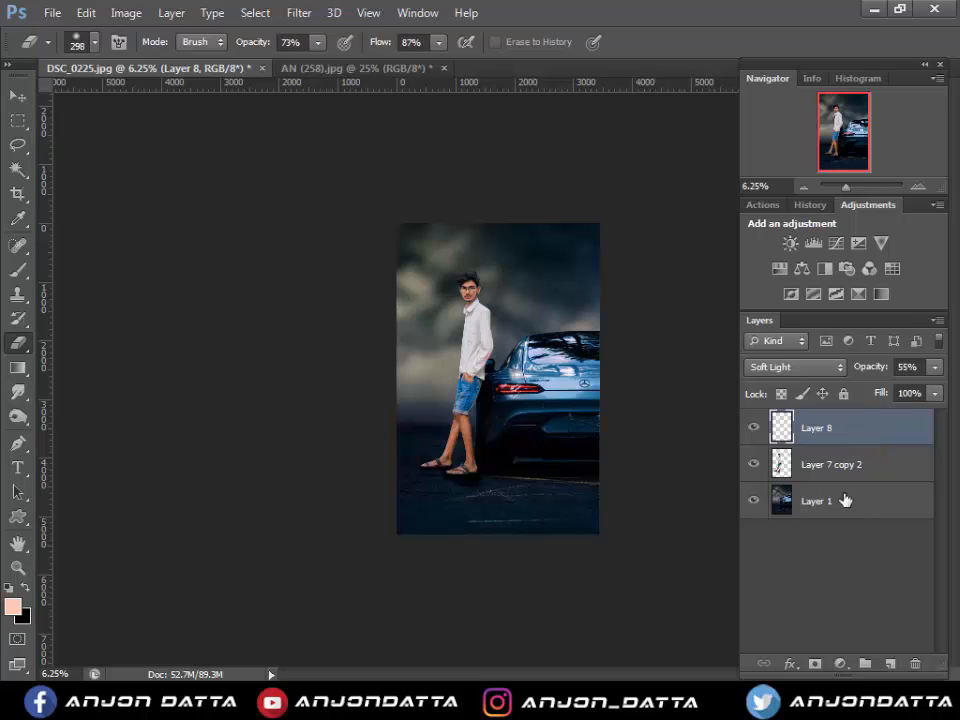
left_click(753, 430)
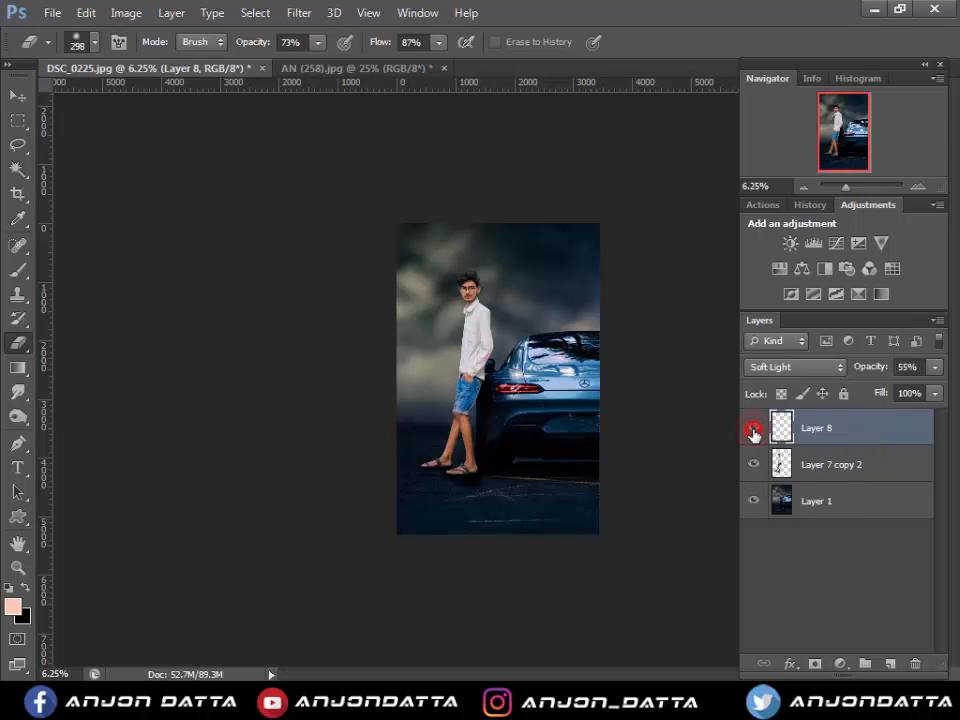
left_click(936, 369)
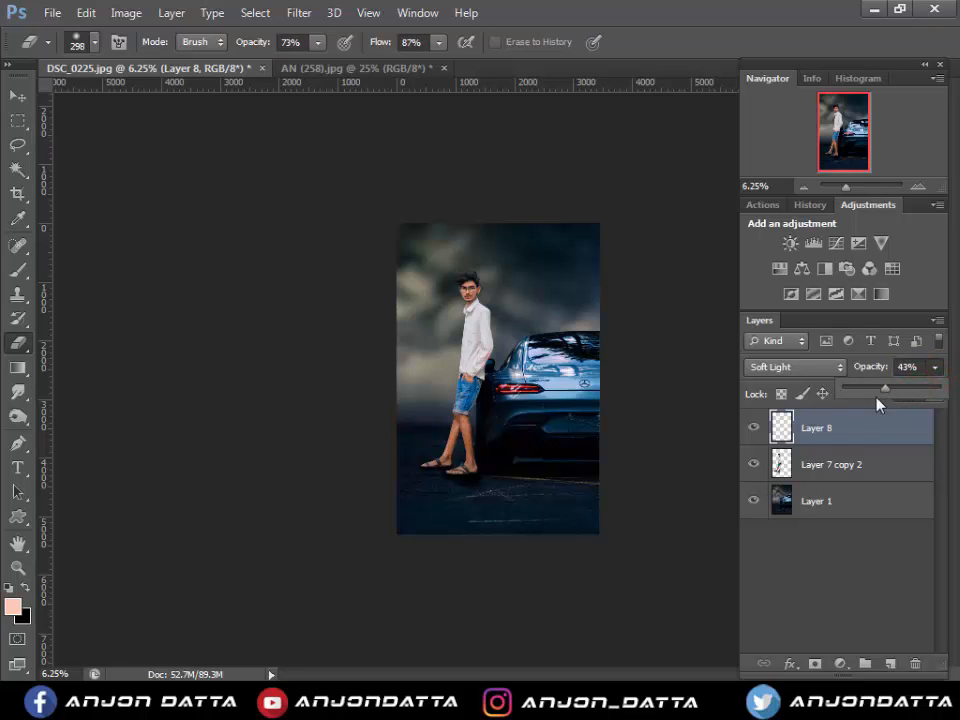
left_click(748, 429)
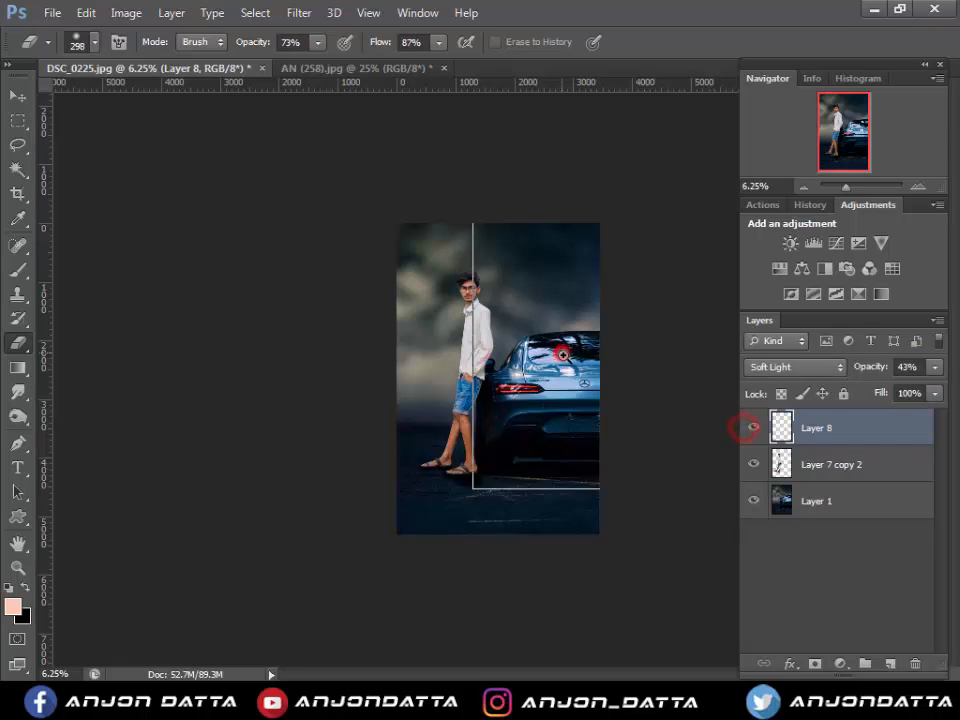
key("ctrl+plus")
key("Delete")
scroll(424, 233, "up", 2)
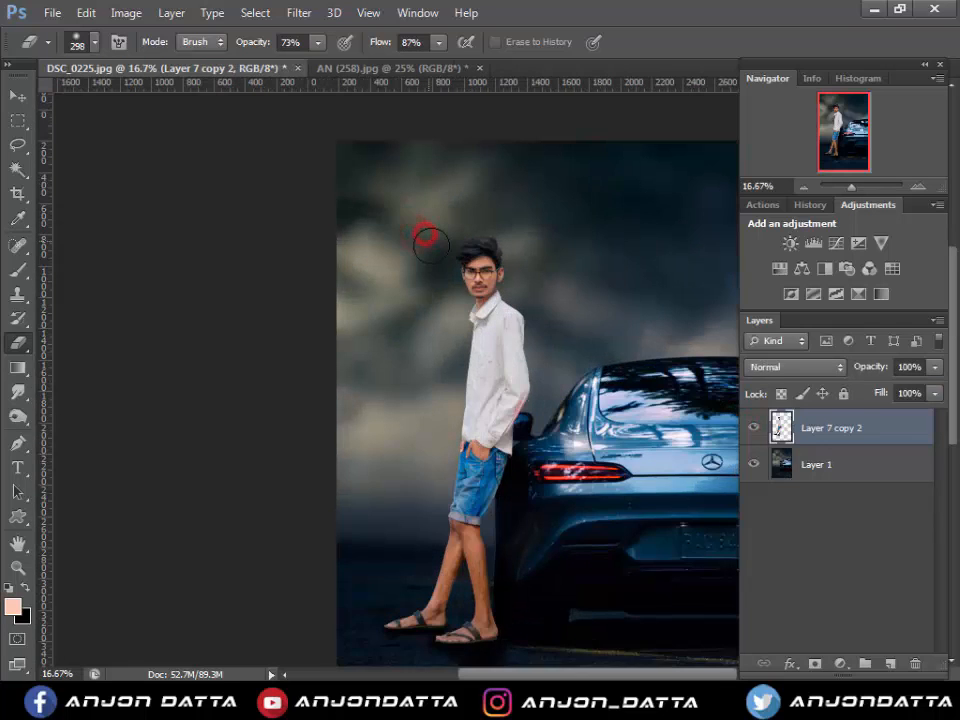
- Raise the Reds saturation of Layer 7 copy 2 to +9 with Hue/Saturation, and merge the layer down into Layer 1
key("ctrl+u")
left_click(799, 195)
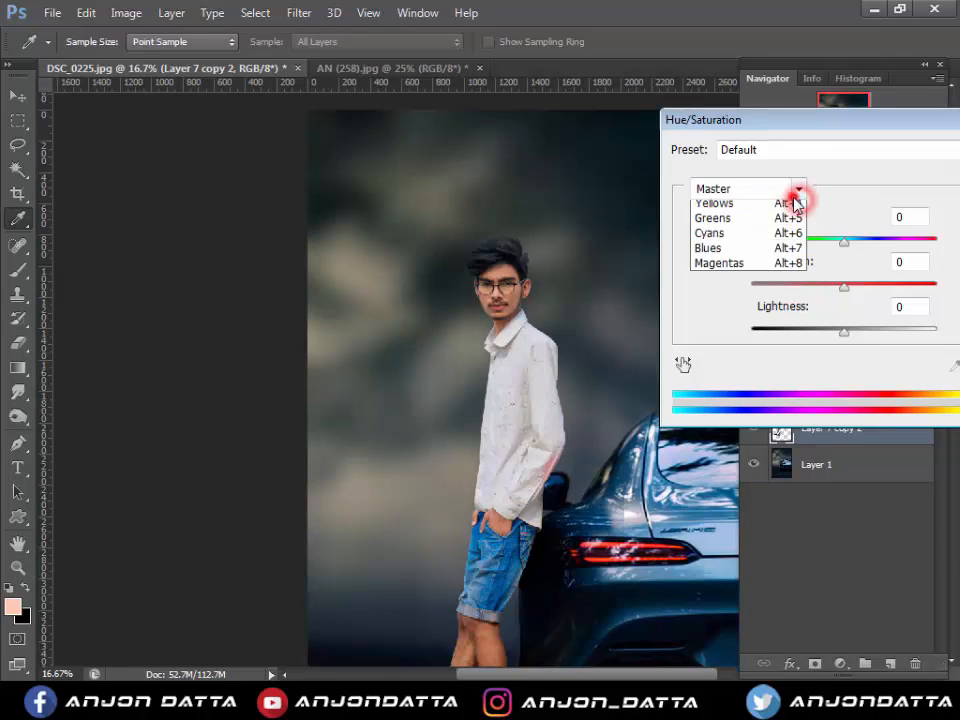
left_click(784, 223)
left_click_drag(844, 287, 858, 290)
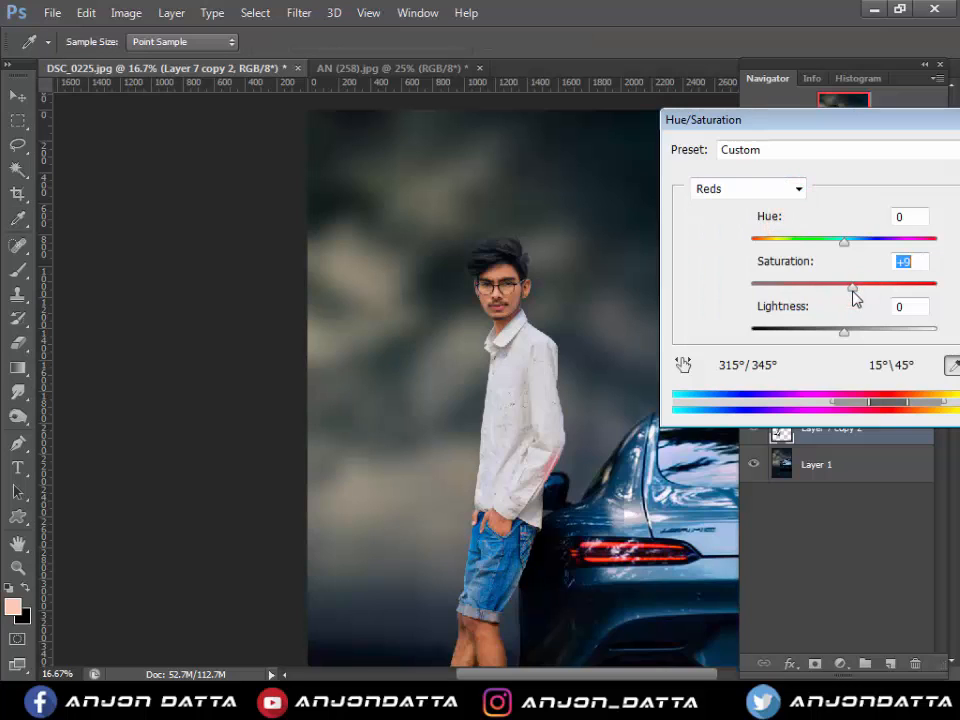
key("Return")
key("e")
scroll(373, 371, "down", 2)
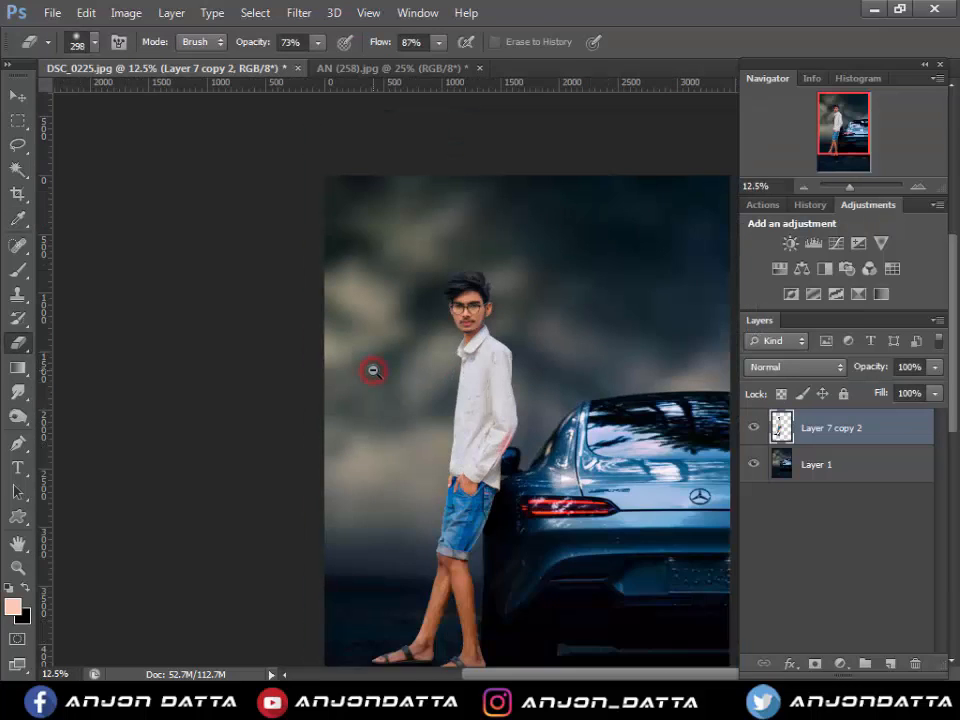
key("ctrl+e")
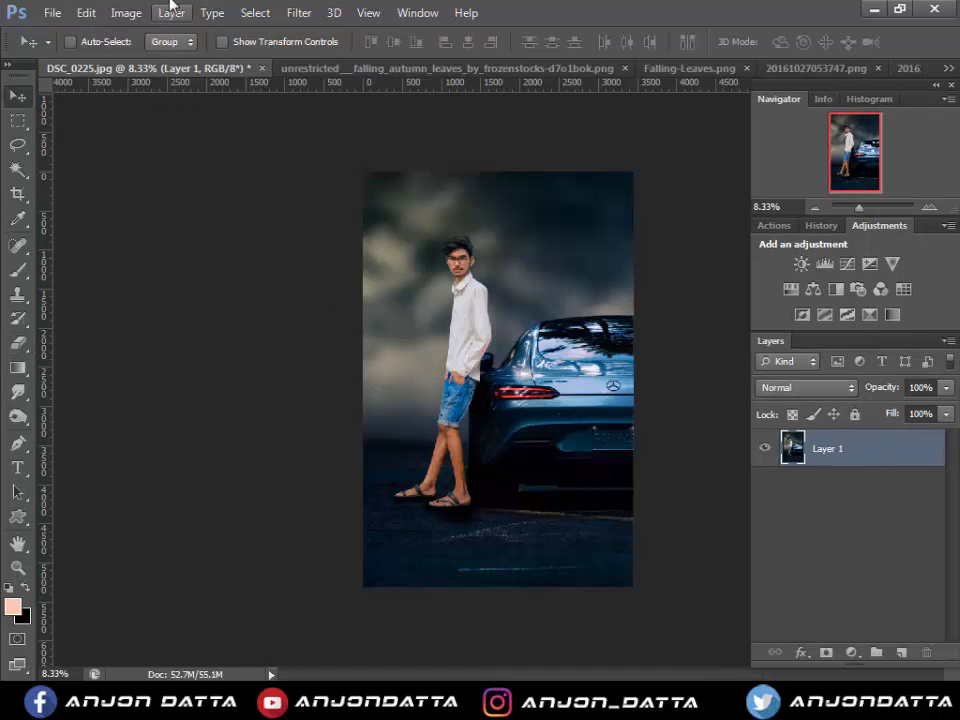
- Scale the autumn leaf pile up to about 479%, shrink it to about 73%, and place it in the photo's lower-right corner on the road
left_click_drag(497, 336, 651, 579)
key("Return")
key("ctrl+t")
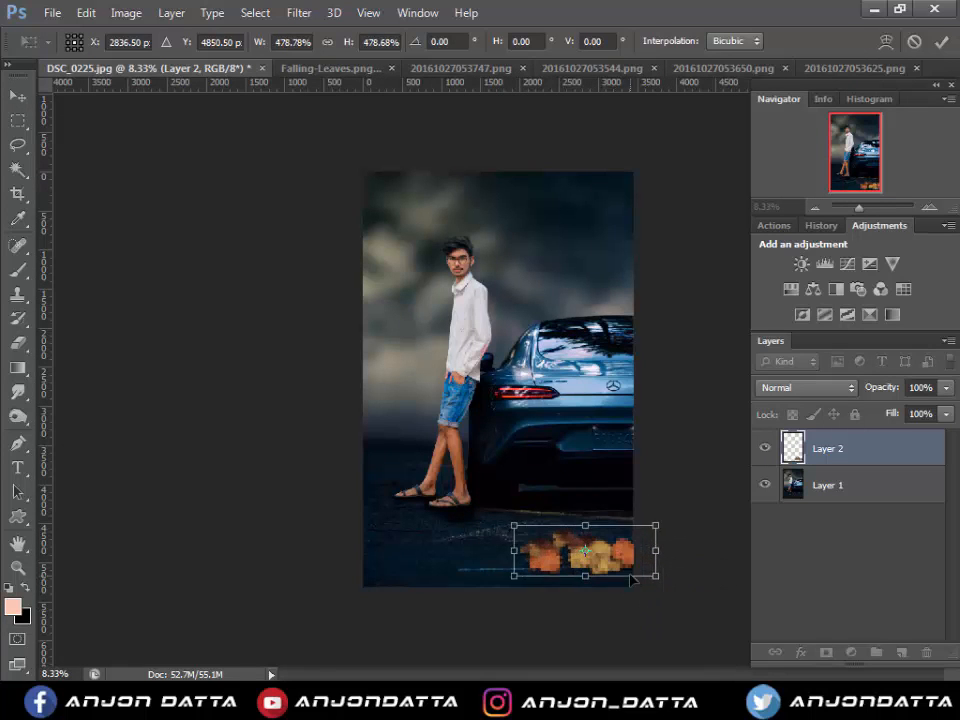
left_click_drag(640, 531, 621, 546)
key("Return")
left_click_drag(614, 566, 645, 540)
key("ctrl+t")
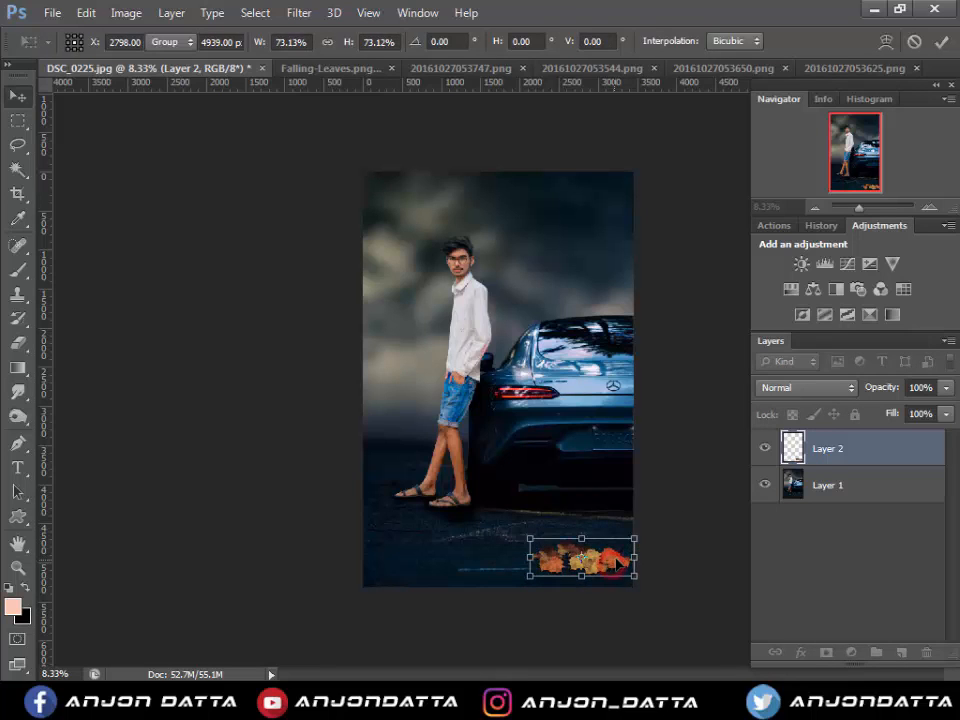
key("Return")
- Bring the scattered leaves from Falling-Leaves.png into the photo as a new layer and enlarge them to about 291% over the road
left_click(680, 64)
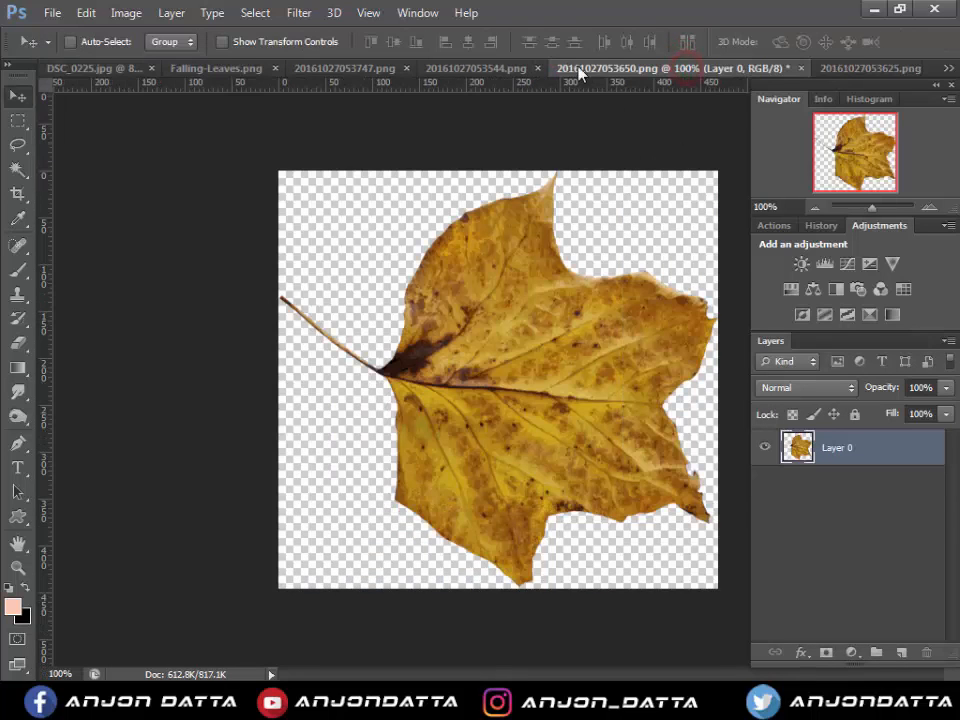
left_click(480, 68)
left_click(349, 69)
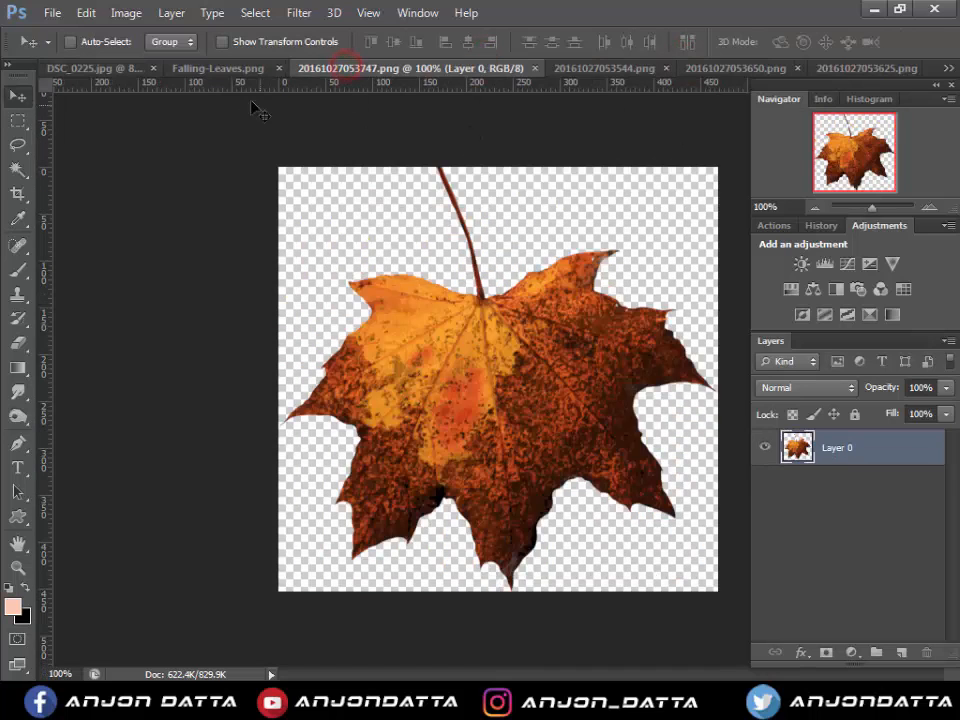
left_click(233, 68)
left_click_drag(422, 373, 601, 468)
left_click(558, 335)
key("ctrl+t")
left_click_drag(514, 533, 541, 507)
- Flatten the scattered leaves onto the road by lowering their upper corners below the sandals, and duplicate them towards the photo's left edge
right_click(532, 511)
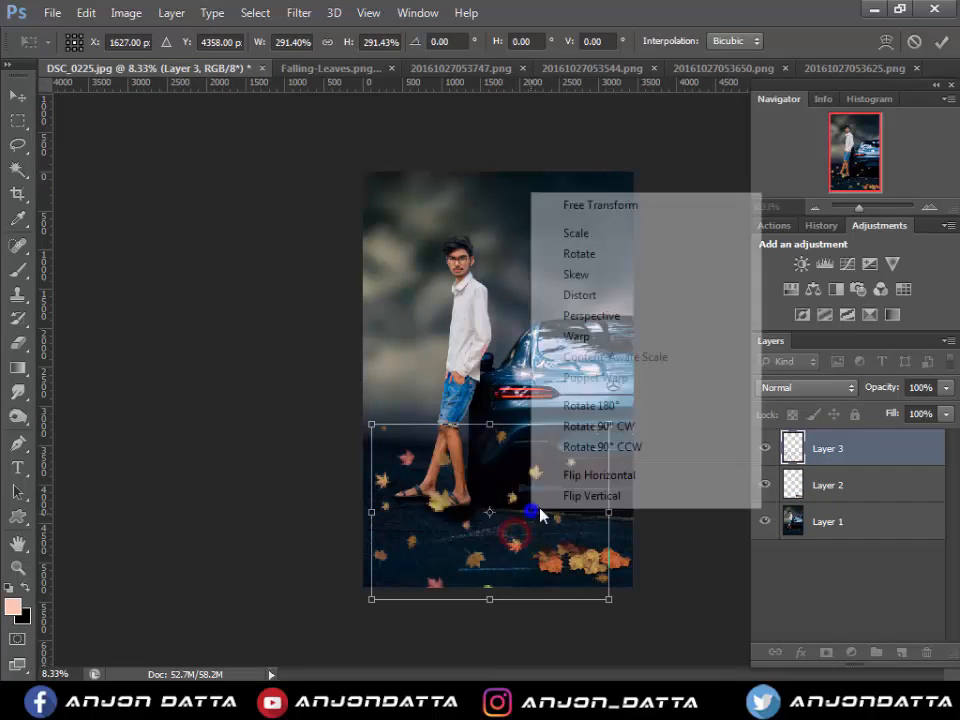
left_click(612, 336)
right_click(487, 451)
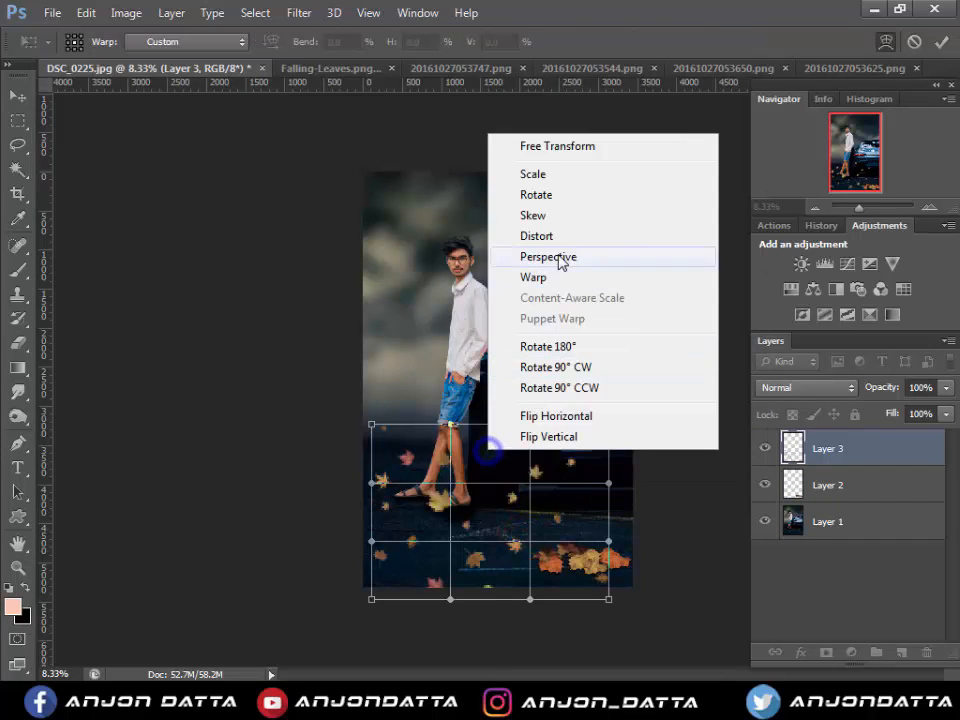
left_click(561, 262)
left_click_drag(371, 424, 374, 496)
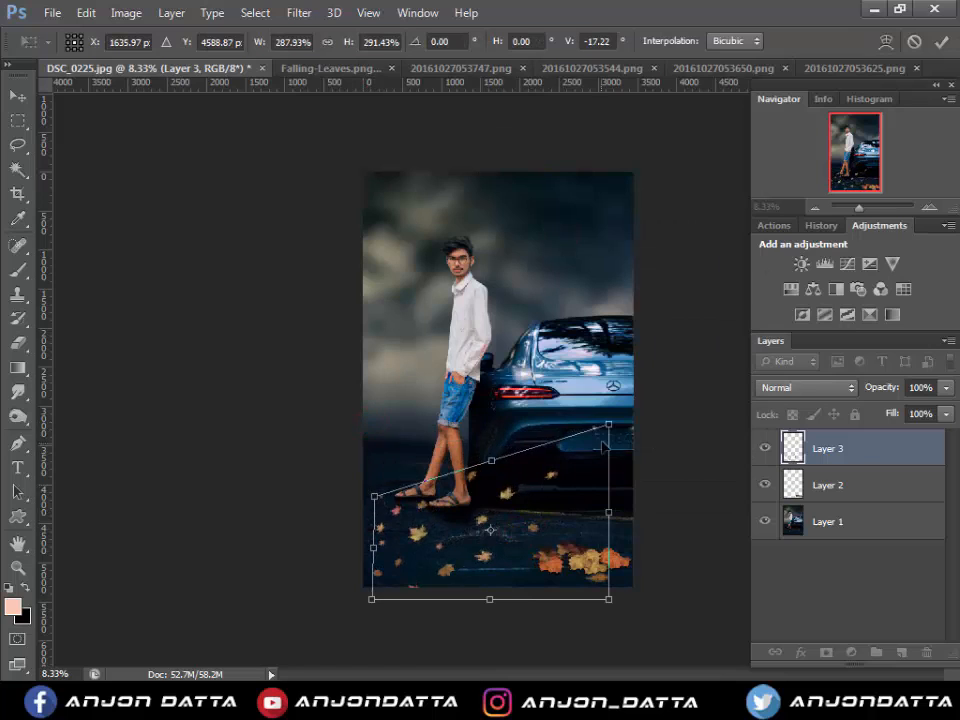
left_click_drag(606, 430, 592, 521)
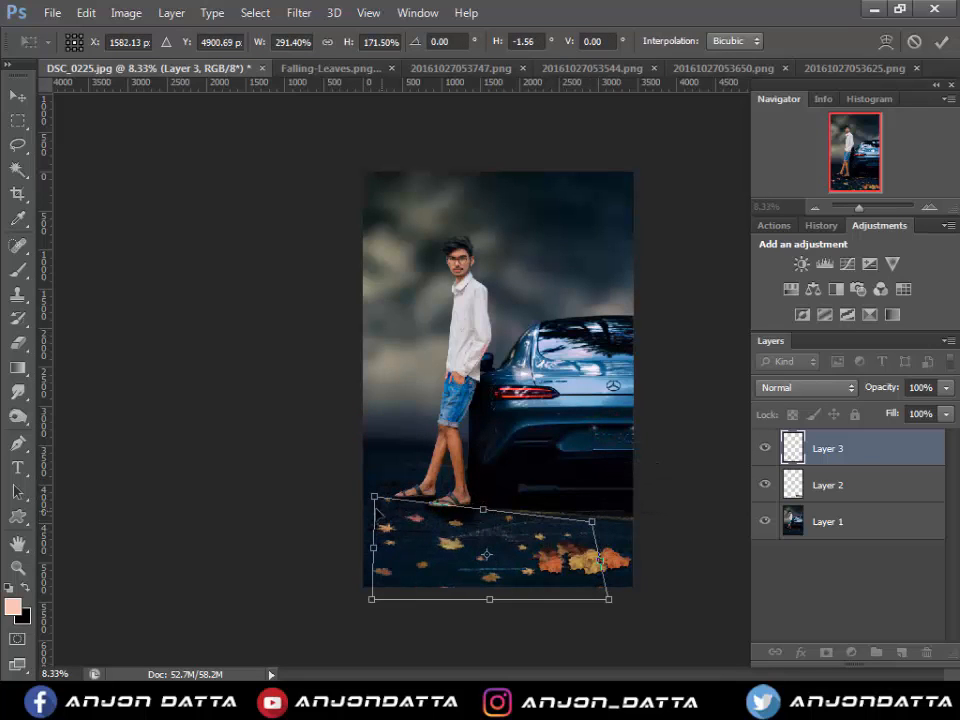
left_click_drag(374, 499, 376, 524)
key("Return")
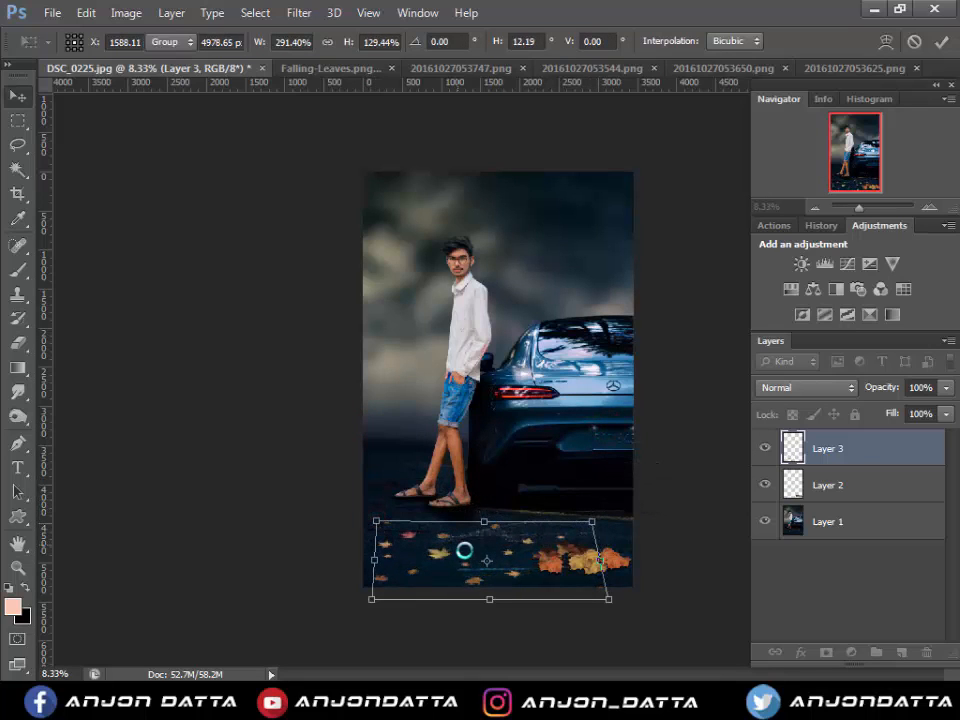
left_click_drag(466, 556, 298, 480)
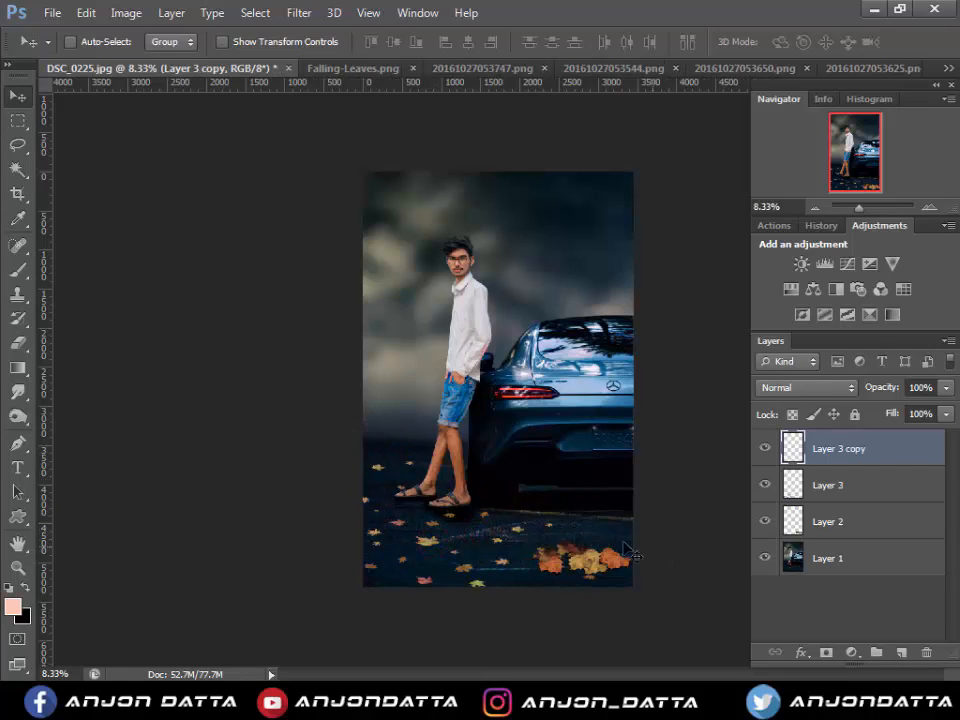
key("e")
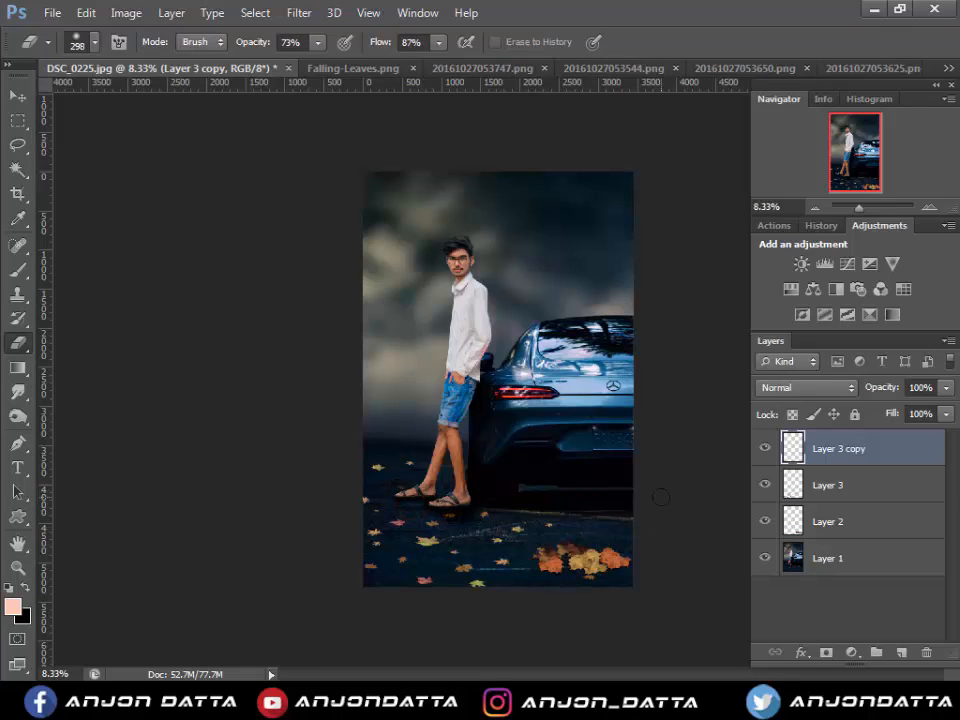
- Bring the yellow maple leaf from 20161027053544.png into the car photo as a new layer, accepting the colour profile conversion
left_click(637, 69)
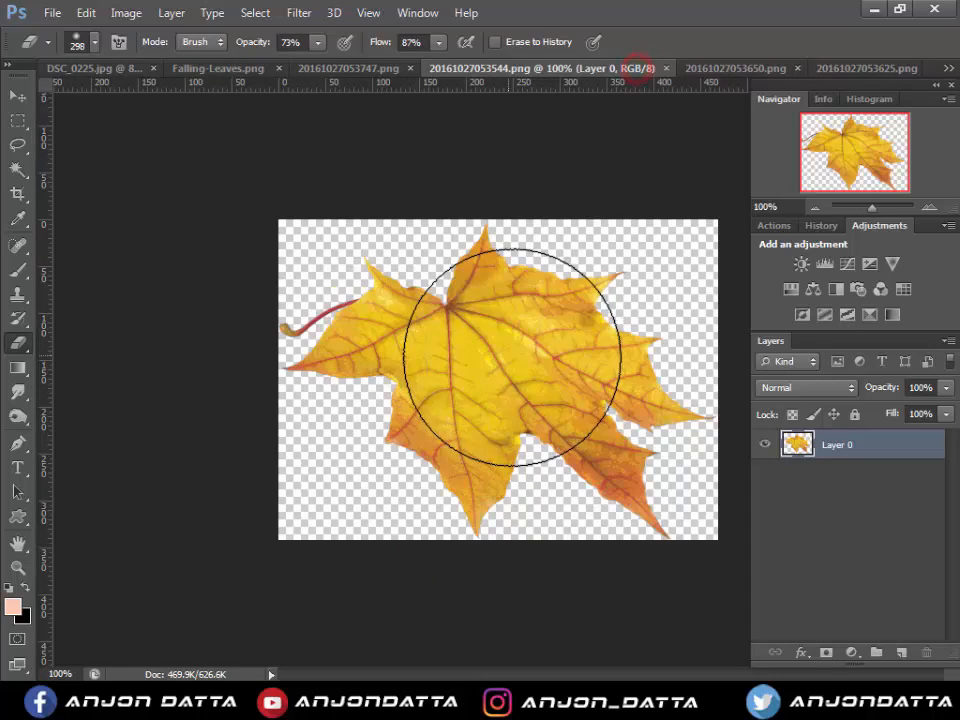
key("v")
left_click_drag(420, 370, 624, 304)
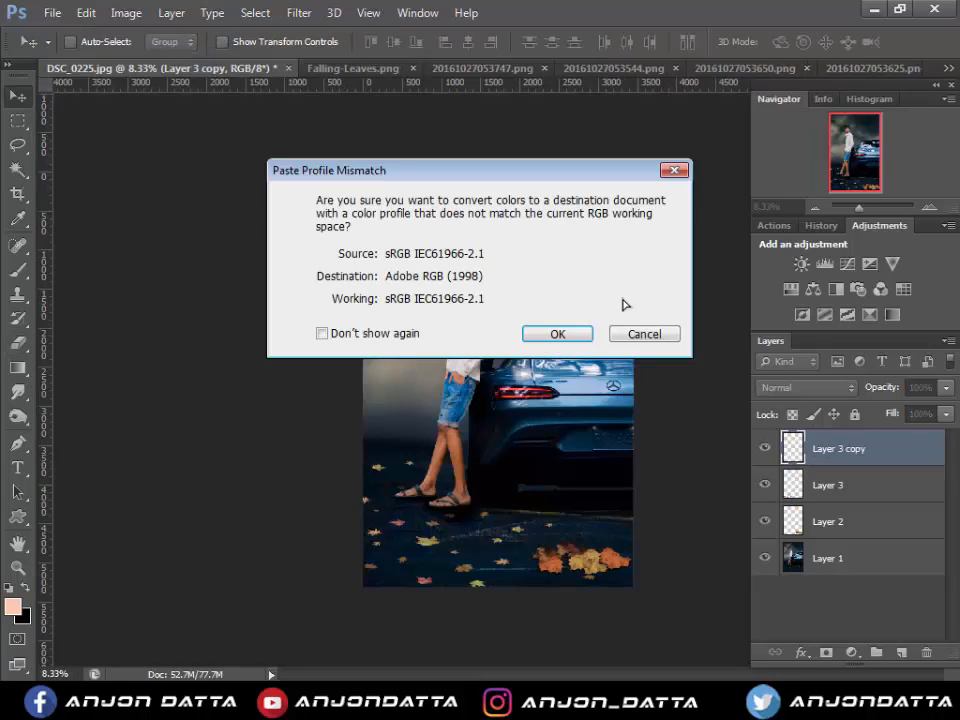
left_click(557, 334)
left_click_drag(615, 279, 617, 281)
- Enlarge the yellow maple leaf to about 496%, rotate it, and place it over the car at the photo's right edge
key("ctrl+t")
left_click_drag(636, 236, 675, 203)
left_click_drag(700, 153, 740, 124)
left_click_drag(675, 193, 684, 328)
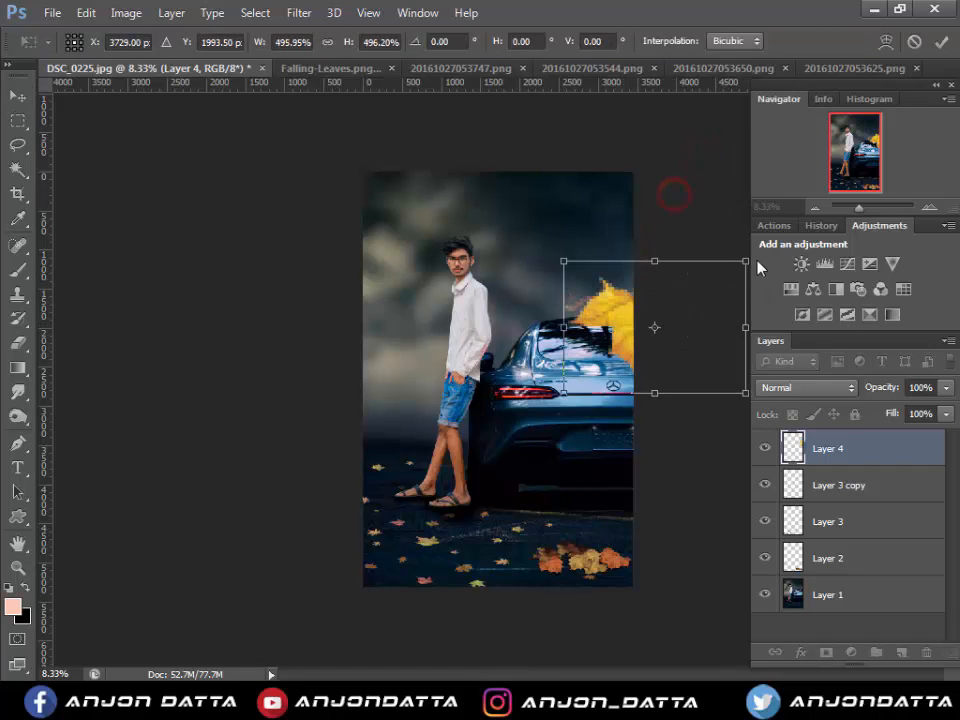
left_click_drag(731, 219, 734, 415)
key("Return")
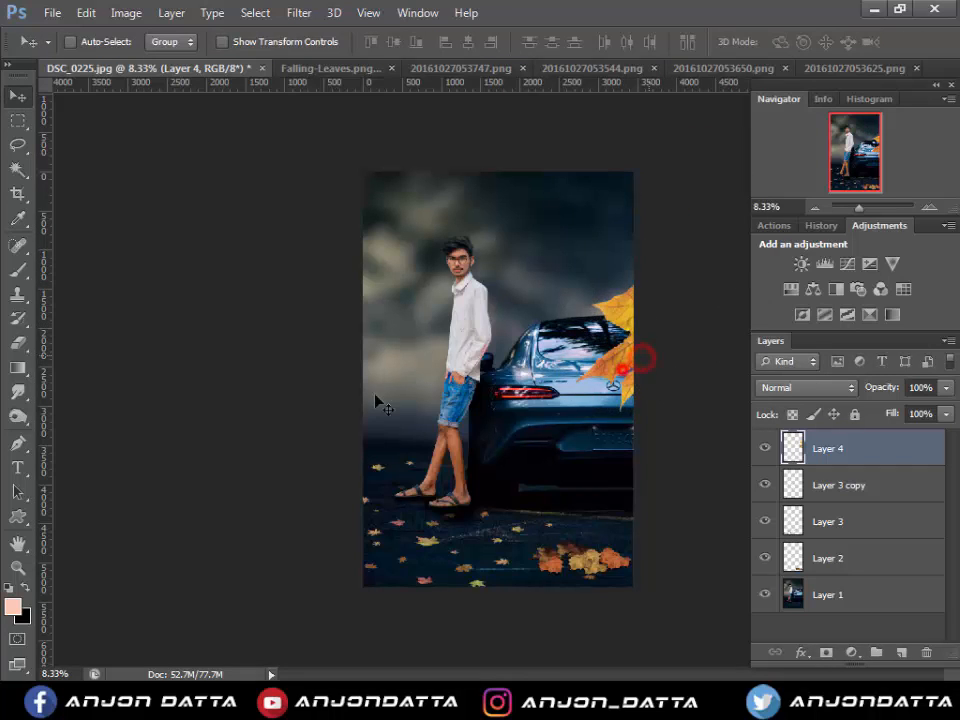
- Move the yellow maple leaf to the photo's left edge beside the man and rotate it to point inward
left_click_drag(622, 369, 322, 398)
left_click_drag(392, 377, 300, 402)
key("ctrl+t")
left_click_drag(490, 450, 118, 253)
left_click_drag(279, 375, 345, 363)
key("Return")
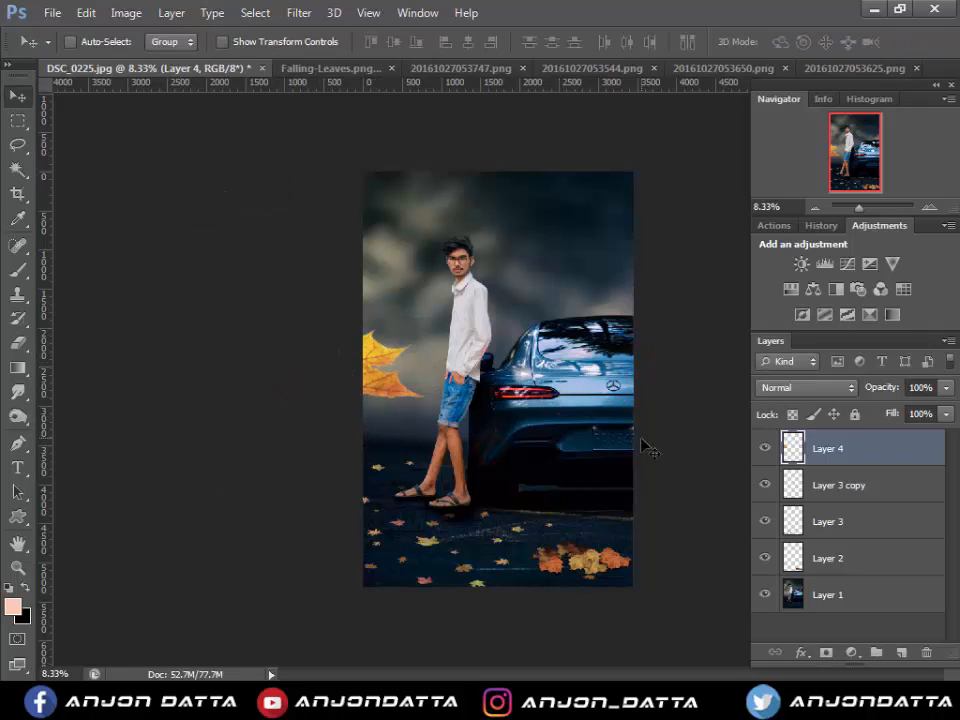
- Bring the leaves from Falling-Leaves.png into the car photo again as a separate layer above the yellow leaf
left_click(497, 73)
left_click(253, 71)
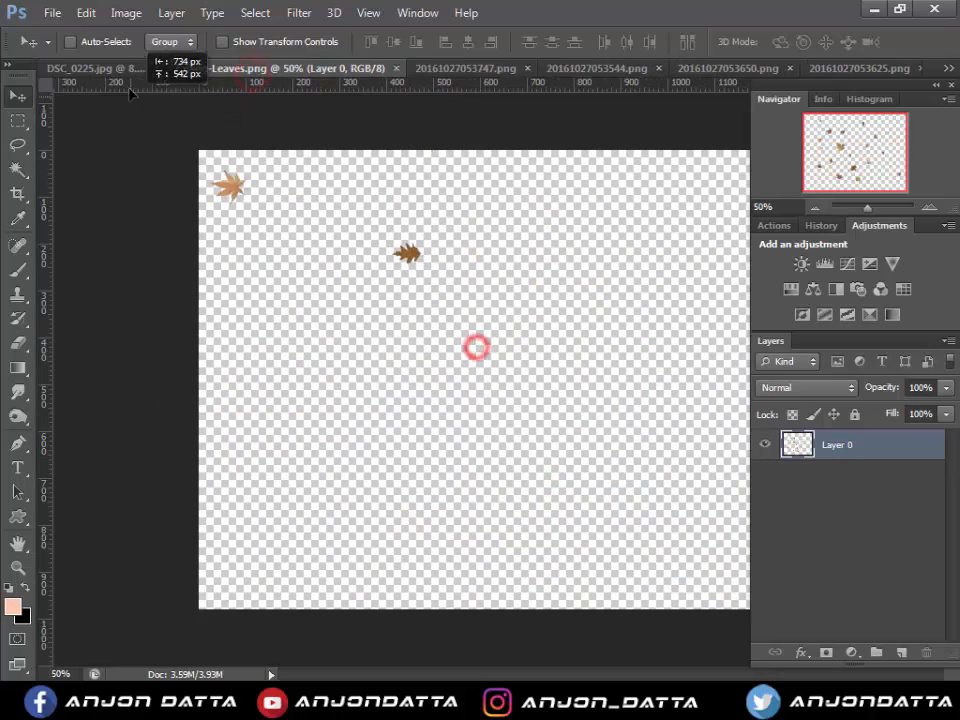
left_click_drag(303, 158, 303, 160)
left_click(561, 336)
key("ctrl+t")
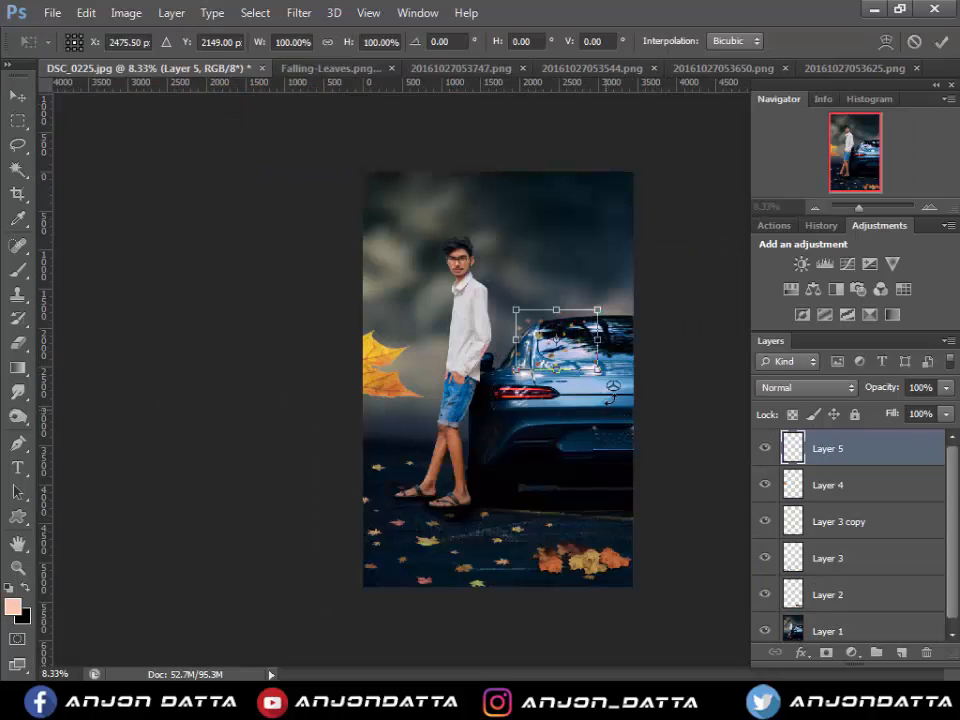
- Try enlarging the new falling leaves to about 974% by 1024% so they float around the man and car
left_click_drag(621, 386, 762, 487)
left_click_drag(641, 431, 589, 407)
left_click_drag(706, 466, 793, 543)
left_click_drag(533, 421, 655, 439)
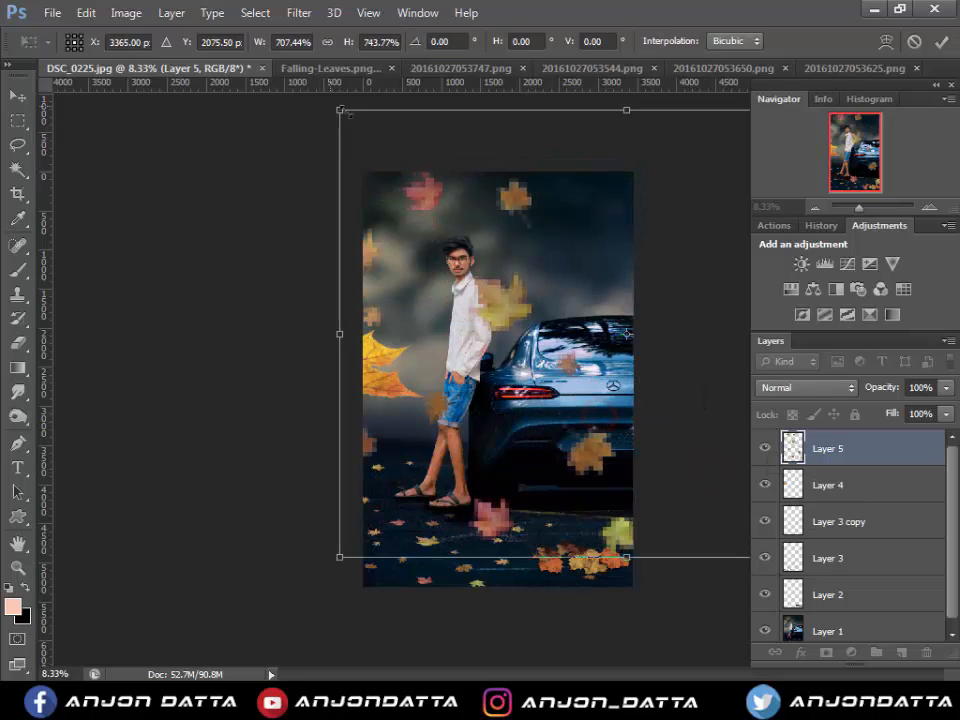
left_click_drag(348, 111, 231, 24)
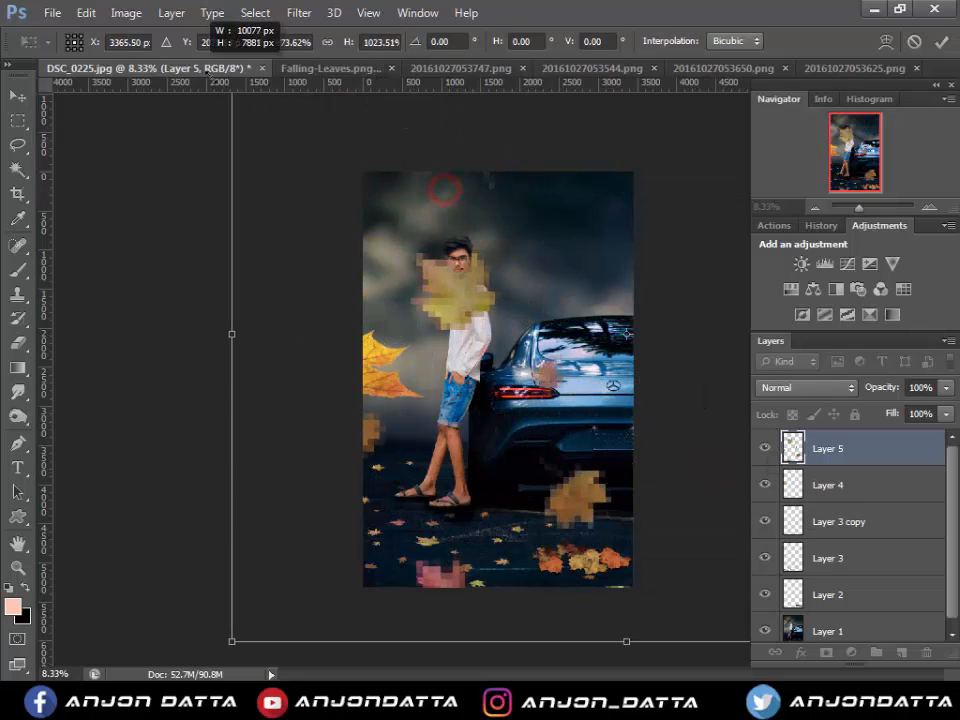
left_click_drag(493, 300, 548, 275)
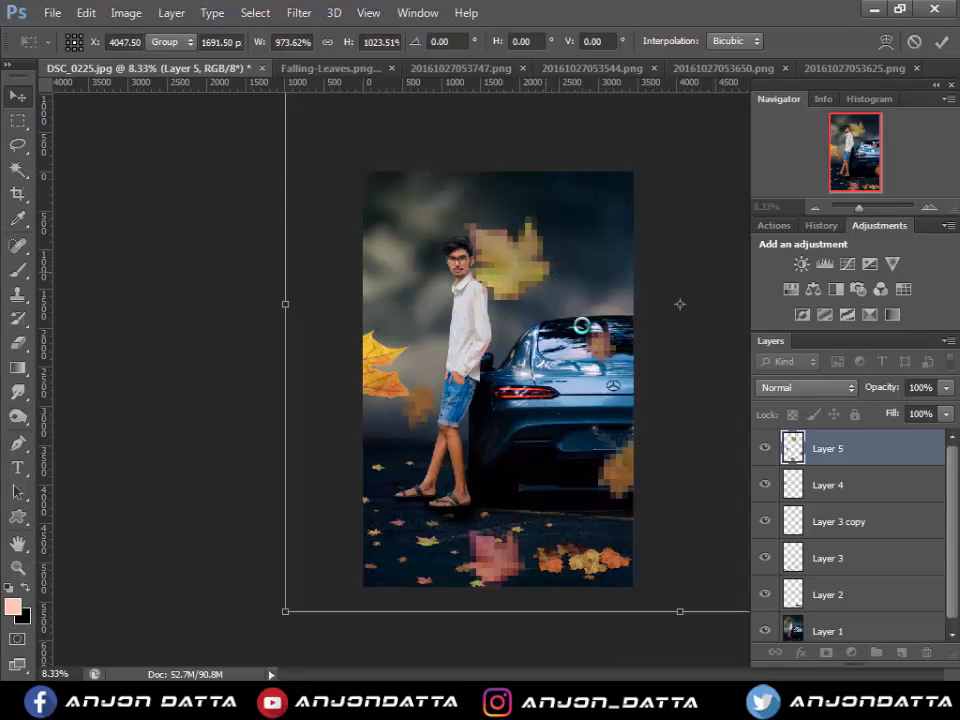
key("Return")
- Try a smaller arrangement of the falling leaves over the man and car, and delete their layer, Layer 5
left_click_drag(561, 332, 798, 371)
key("ctrl+t")
right_click(605, 505)
left_click(589, 529)
left_click_drag(600, 477, 426, 388)
key("Return")
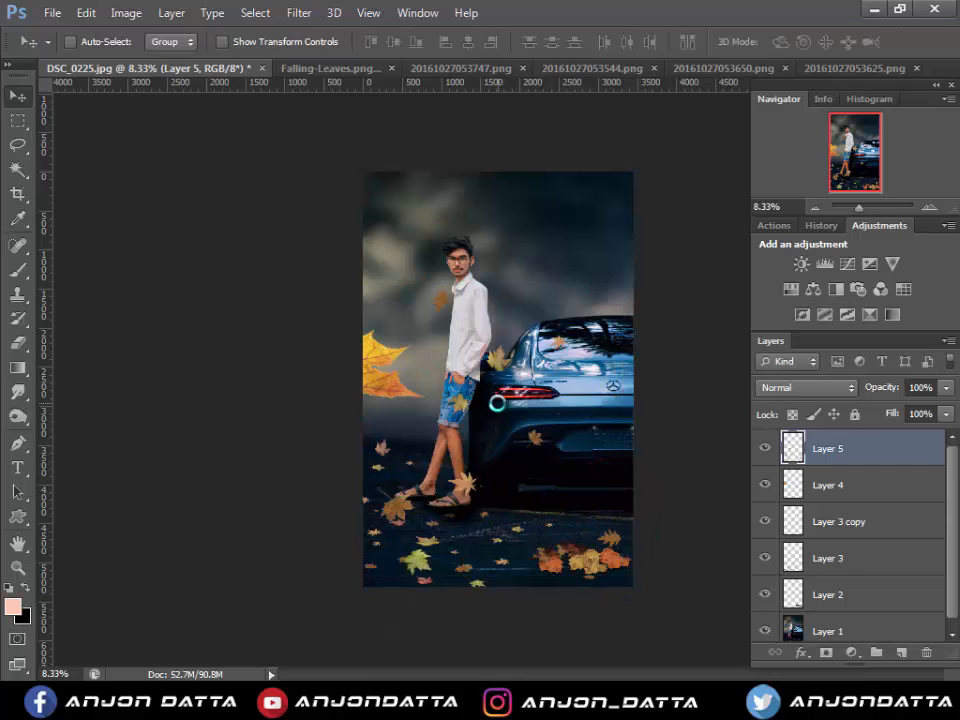
left_click_drag(497, 403, 578, 378)
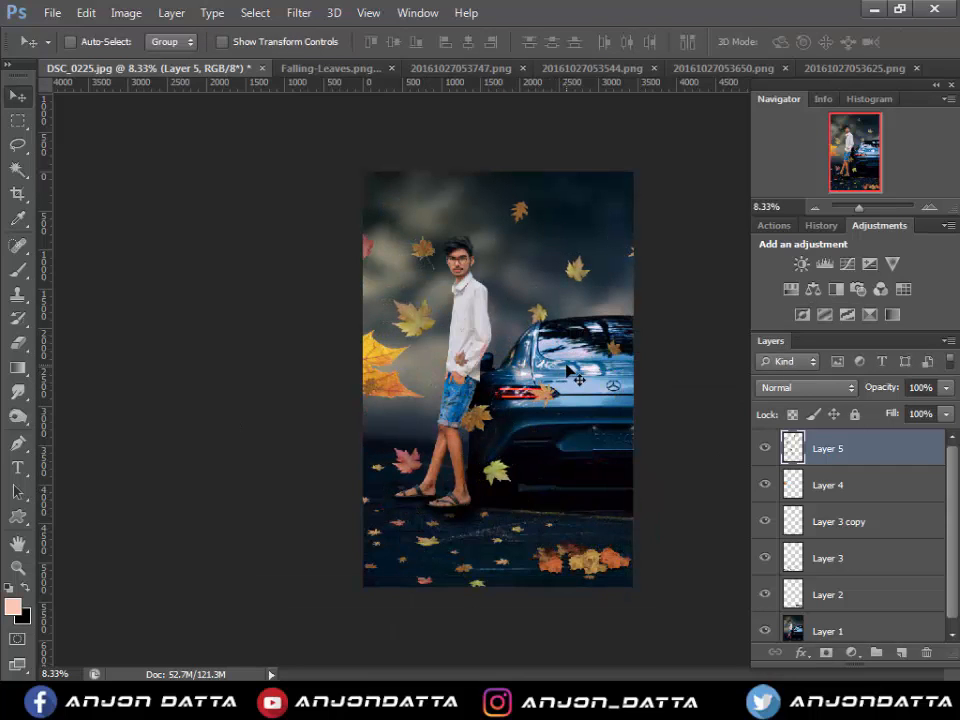
left_click_drag(797, 450, 926, 652)
- Move the yellow maple leaf lower along the photo's left edge, and close 20161027053544.png
left_click_drag(385, 395, 385, 455)
left_click(597, 68)
left_click(665, 68)
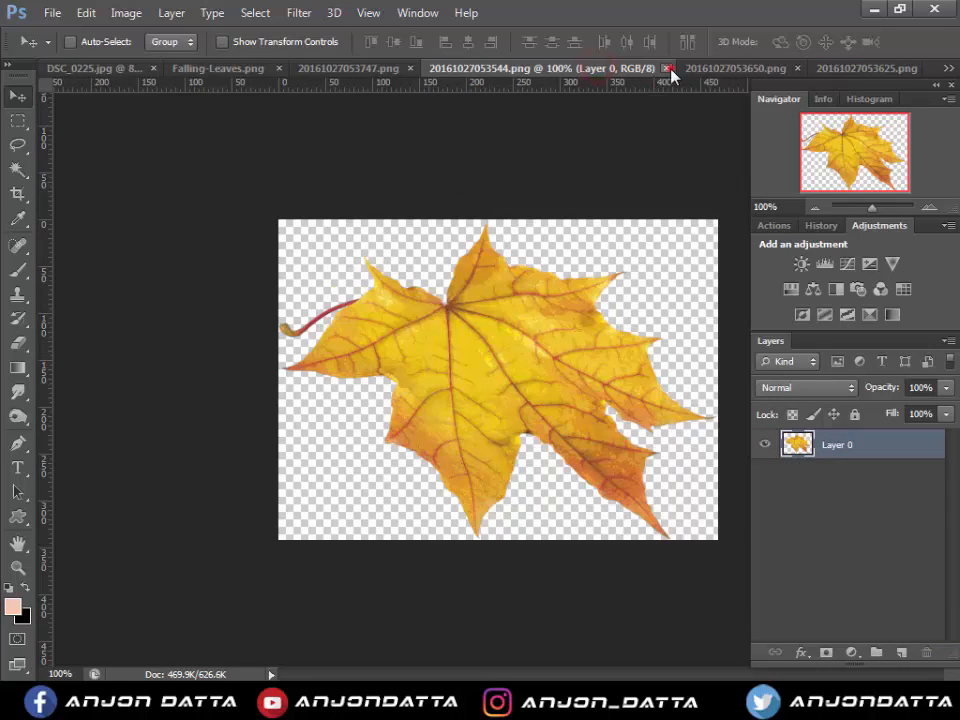
- Bring the brown leaf from 20161027053650.png into the car photo as a new layer above Layer 4
left_click(467, 68)
left_click(699, 68)
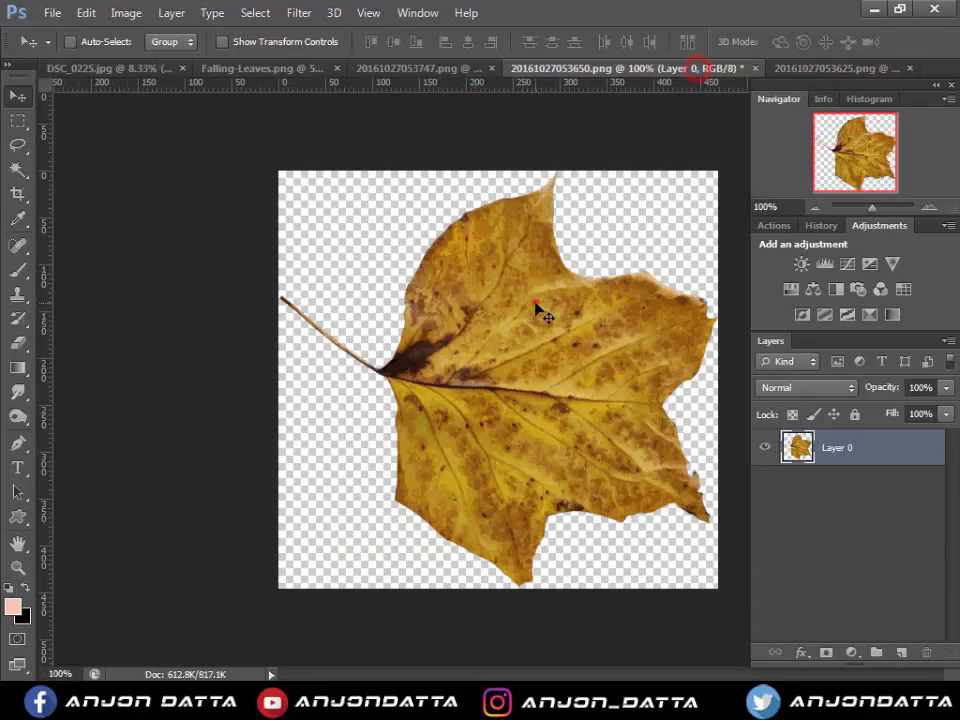
left_click_drag(536, 300, 532, 330)
left_click(532, 330)
- Enlarge and turn around the brown leaf, placing it over the car's rear window along the photo's right edge
key("ctrl+t")
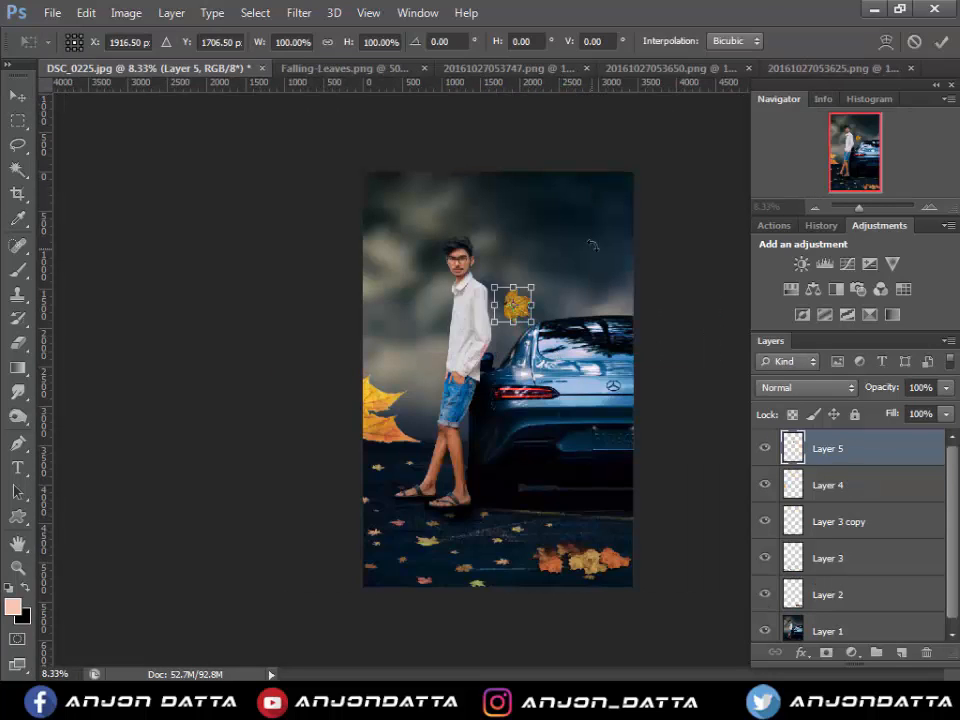
left_click_drag(599, 237, 541, 398)
key("Return")
left_click_drag(513, 308, 712, 304)
key("ctrl+t")
right_click(597, 378)
left_click(664, 268)
key("Return")
key("ctrl+t")
key("Return")
left_click_drag(643, 355, 655, 383)
- Try merging the two large leaf layers, Layer 5 and Layer 4, to blur them together
left_click(845, 490, "ctrl")
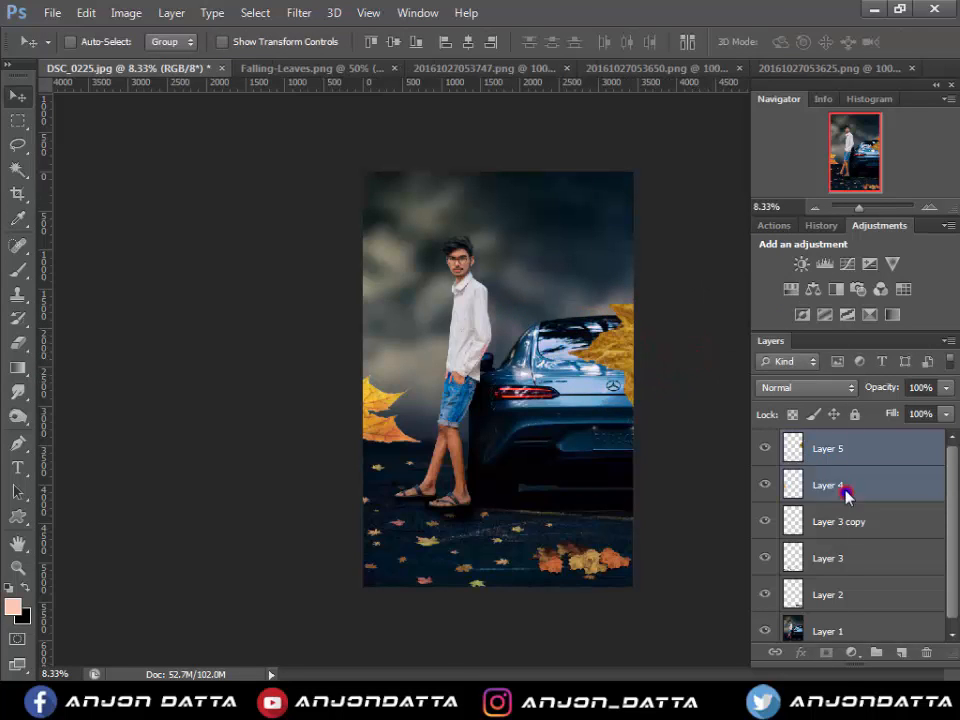
right_click(846, 493)
left_click(505, 470)
left_click(298, 12)
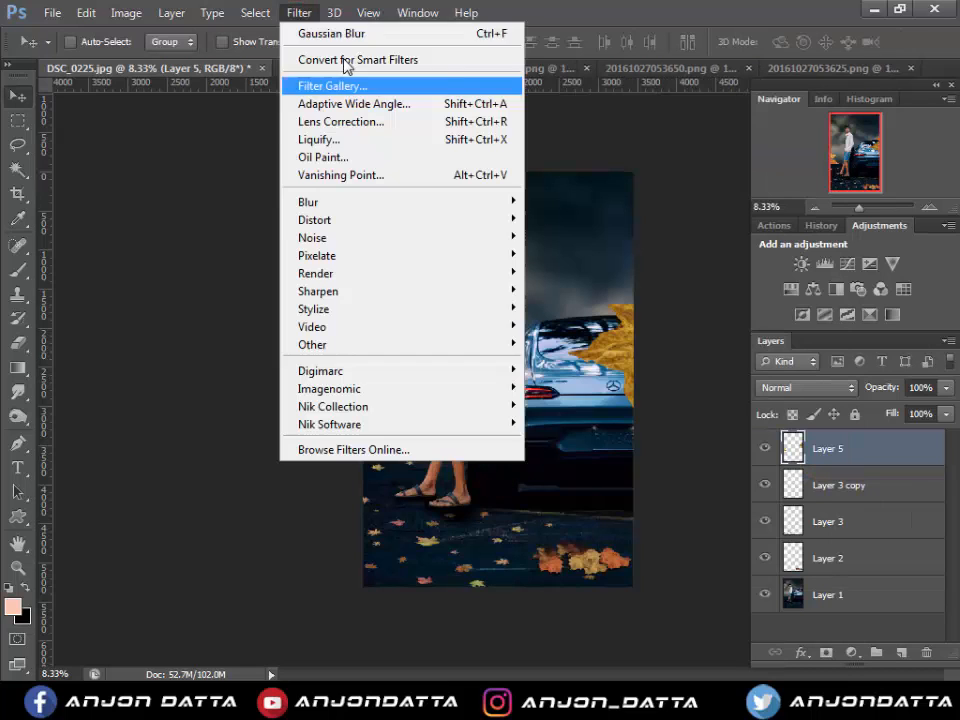
left_click(360, 206)
left_click(705, 215)
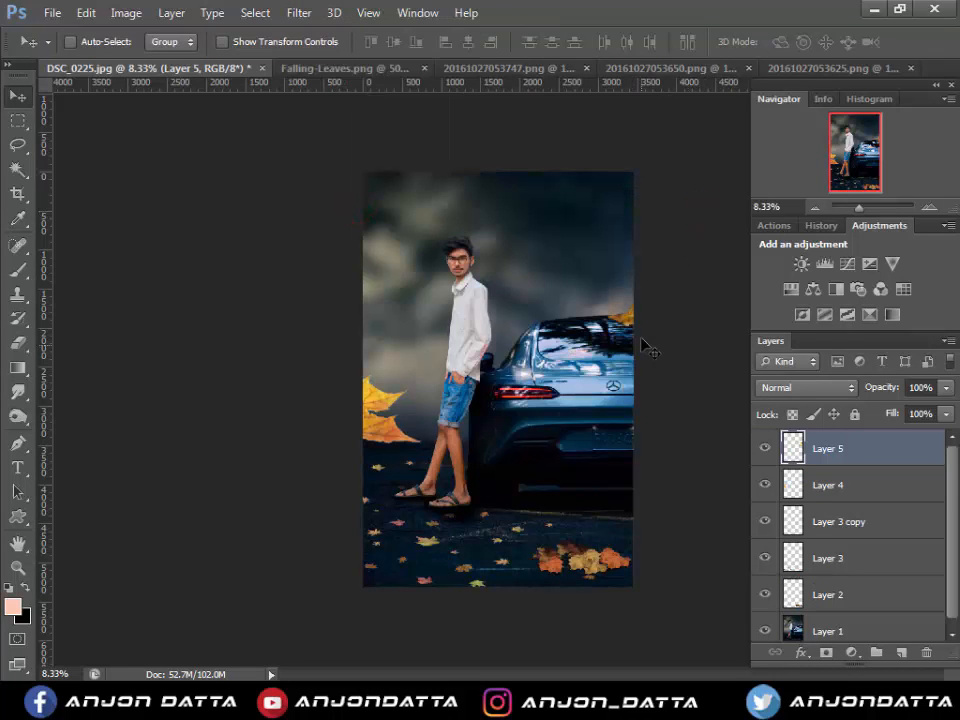
- Transform the large brown leaf and reposition it just above the car's roof at the photo's right edge
key("ctrl+t")
left_click_drag(606, 266, 647, 313)
key("Return")
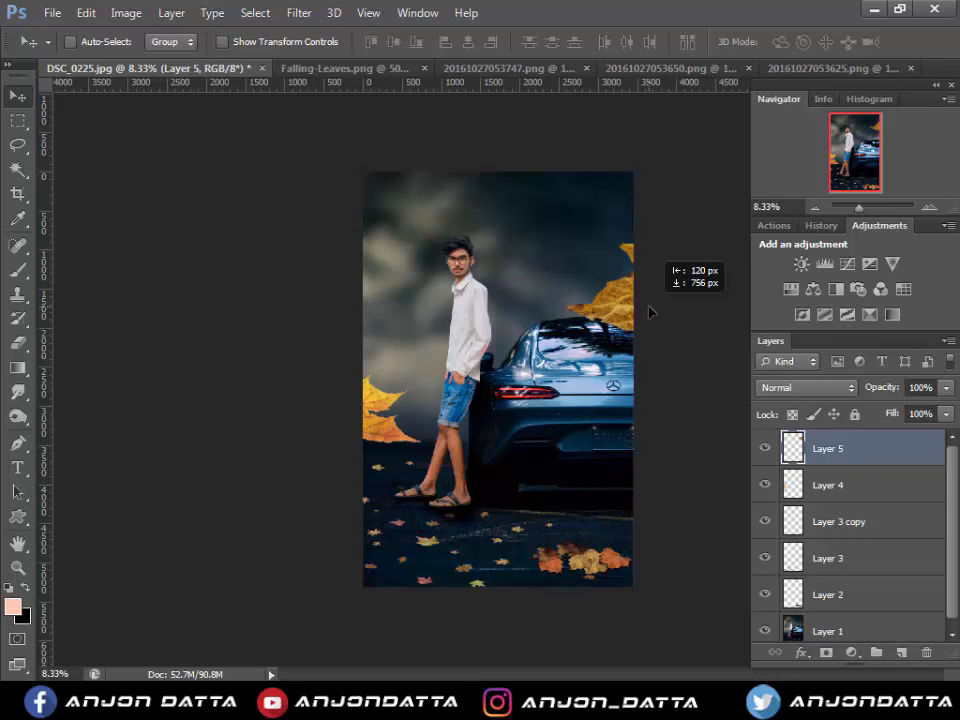
- Soften the brown leaf above the car with a strong Gaussian Blur
left_click(298, 12)
mouse_move(370, 205)
left_click(566, 333)
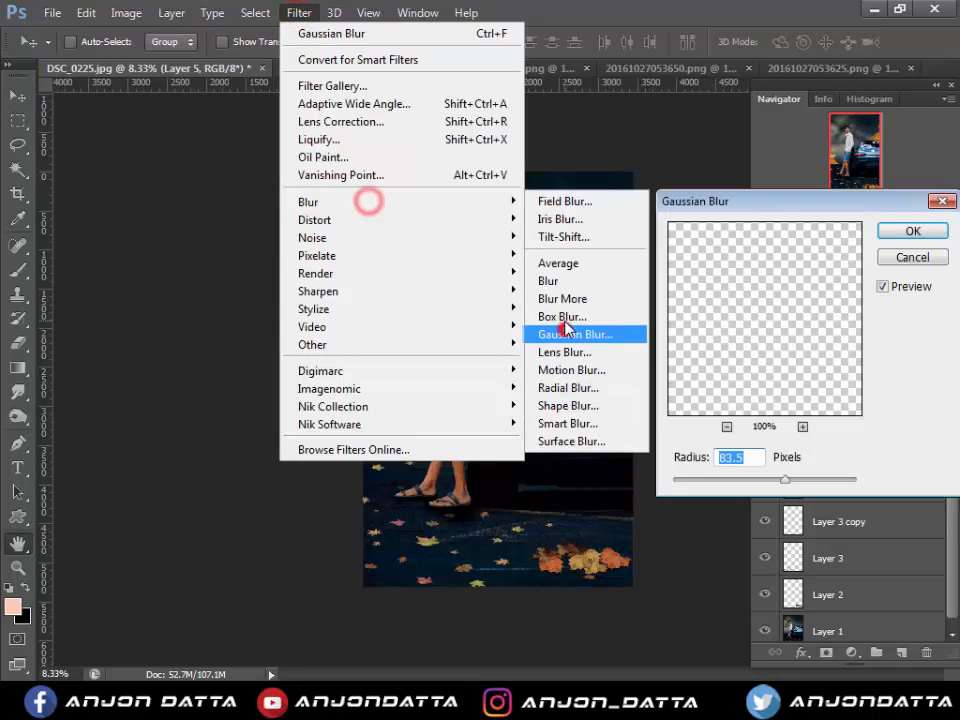
left_click_drag(779, 479, 774, 478)
key("Return")
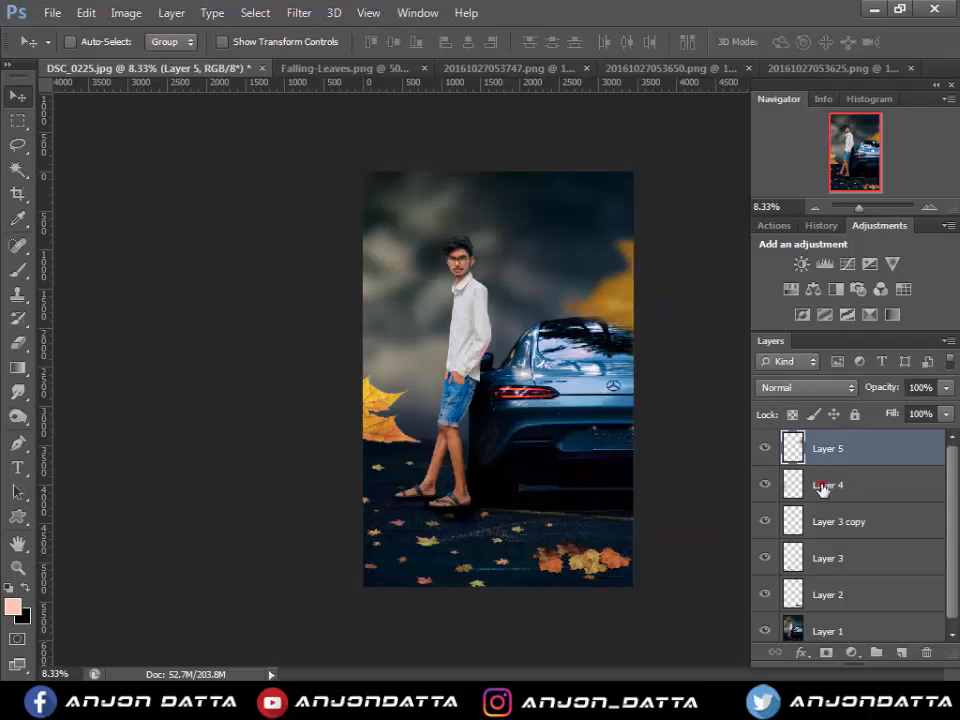
- Apply the same Gaussian Blur to the yellow maple leaf on Layer 4
left_click(822, 487)
left_click(299, 12)
mouse_move(369, 205)
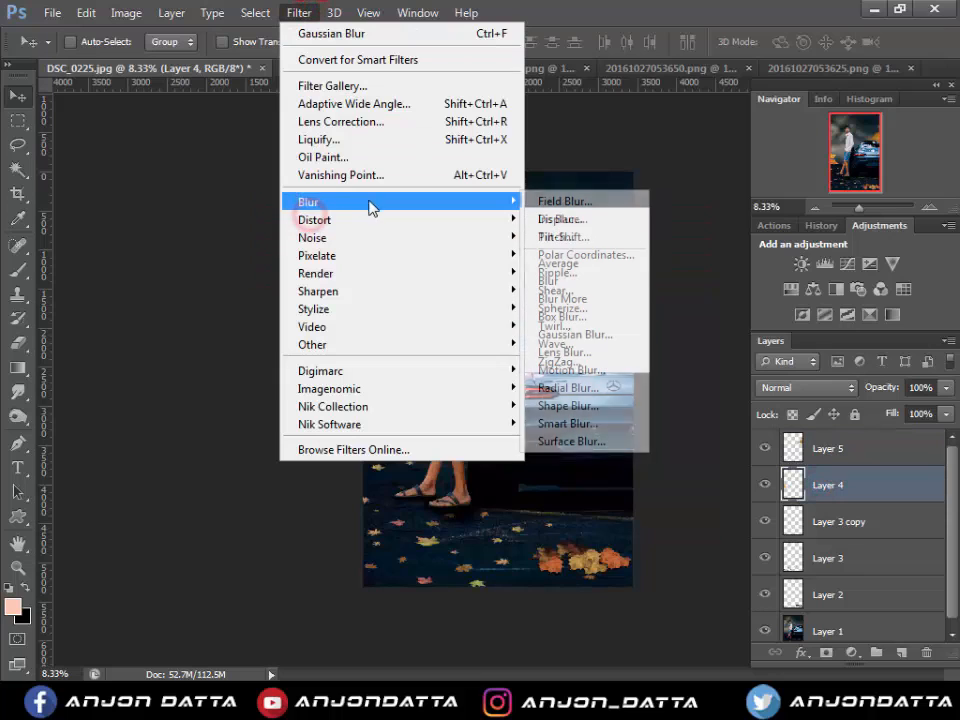
left_click(578, 334)
left_click(891, 240)
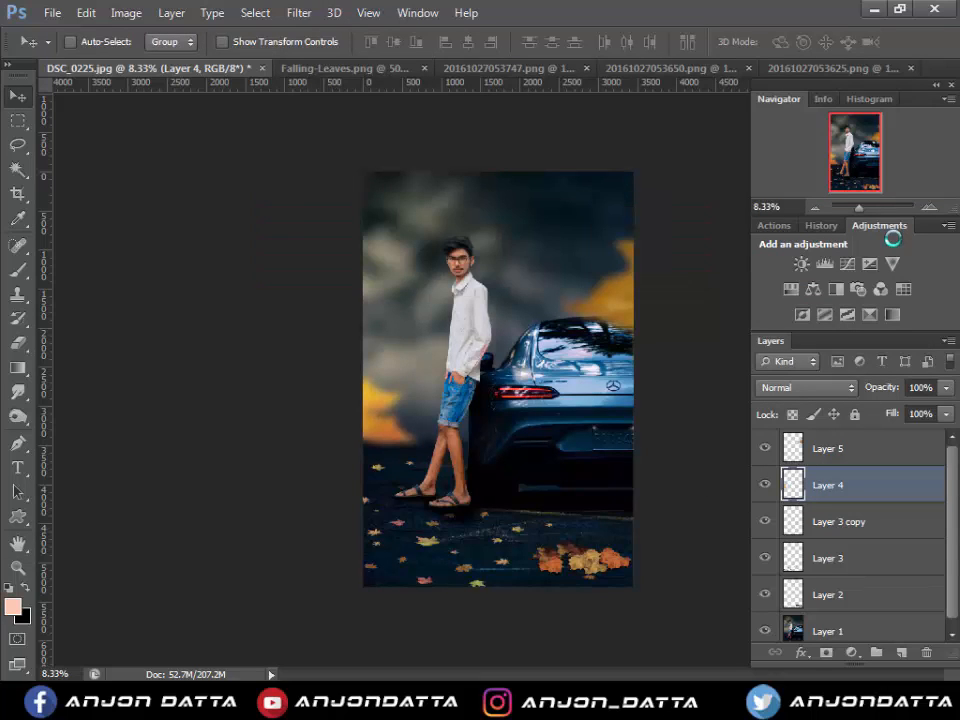
- Move the orange leaf pile on Layer 2 closer to the photo's right edge
left_click(817, 570)
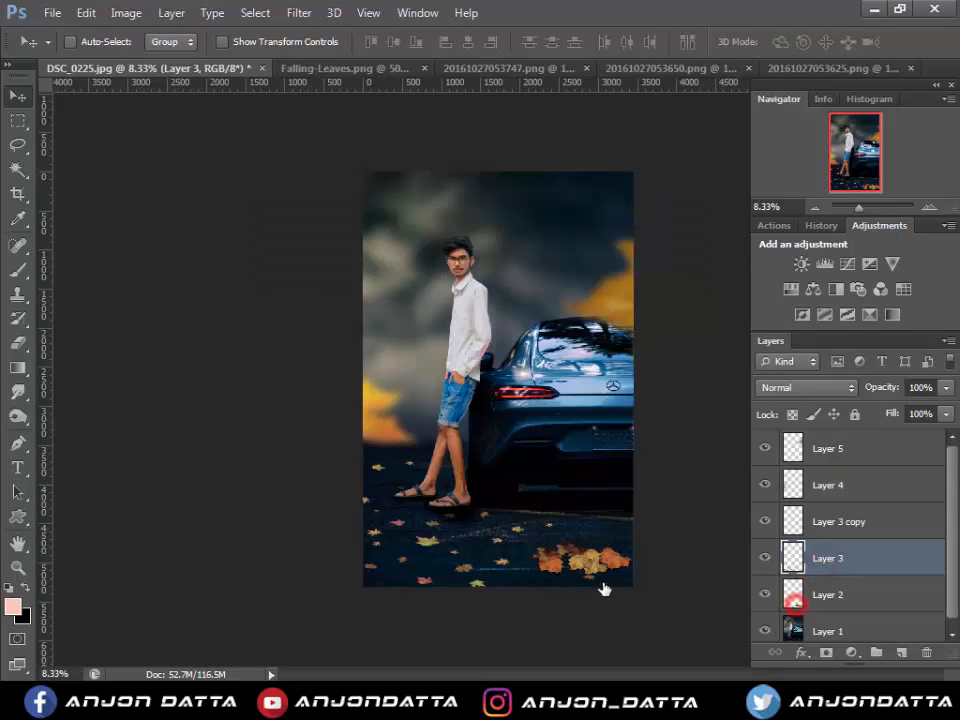
left_click(815, 592)
left_click_drag(594, 566, 624, 567)
- Duplicate the scattered ground leaves of Layer 3 and offset the copy toward the right side of the road
scroll(806, 582, "down", 1)
left_click(832, 558)
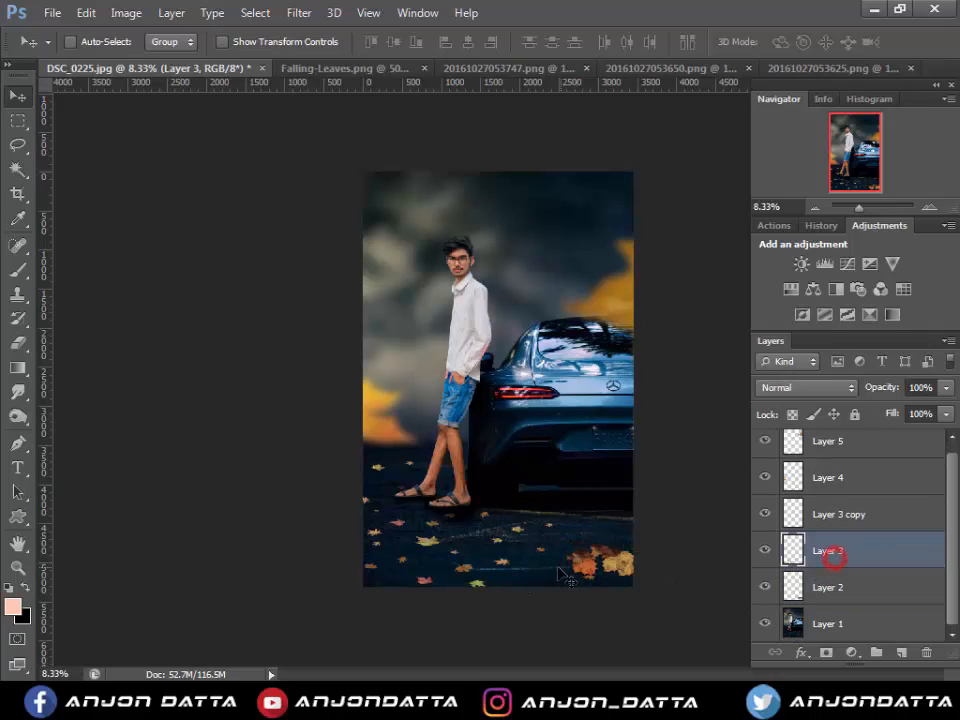
left_click_drag(470, 573, 600, 579)
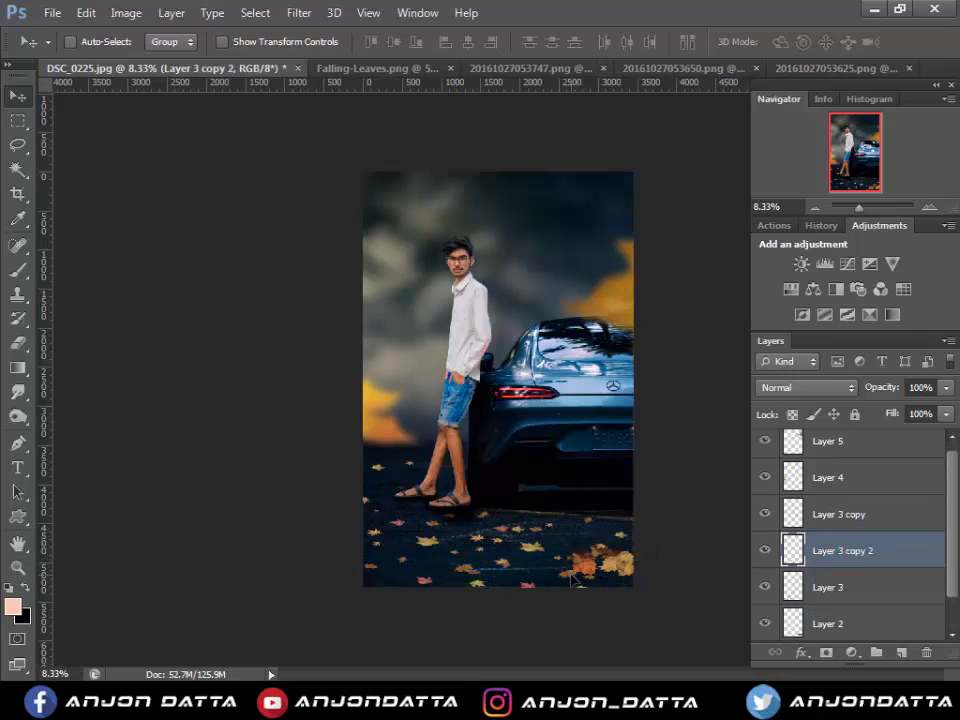
- Rotate the copied ground leaves to about -178 degrees, shift them slightly right, and move their layer below Layer 2
key("ctrl+t")
left_click_drag(716, 494, 430, 610)
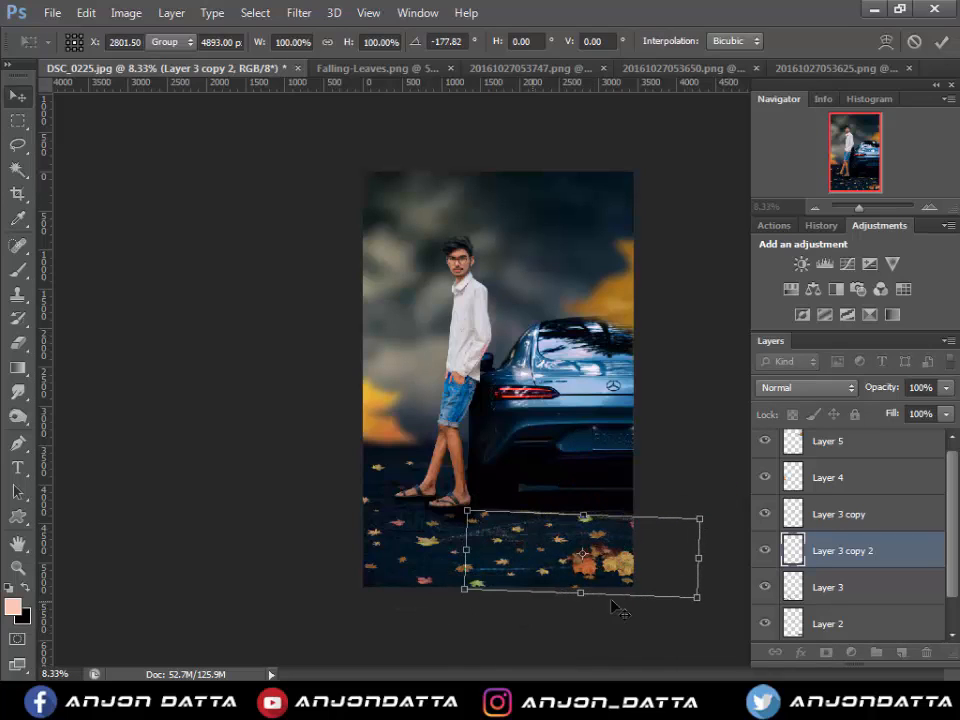
key("Return")
left_click_drag(628, 572, 645, 568)
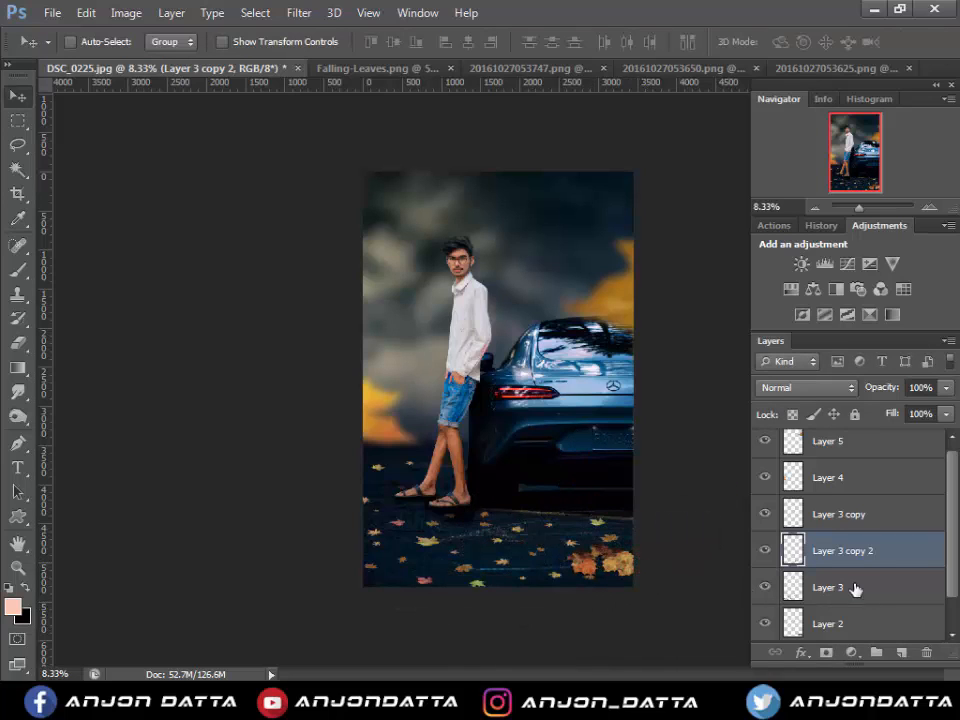
left_click_drag(860, 553, 851, 635)
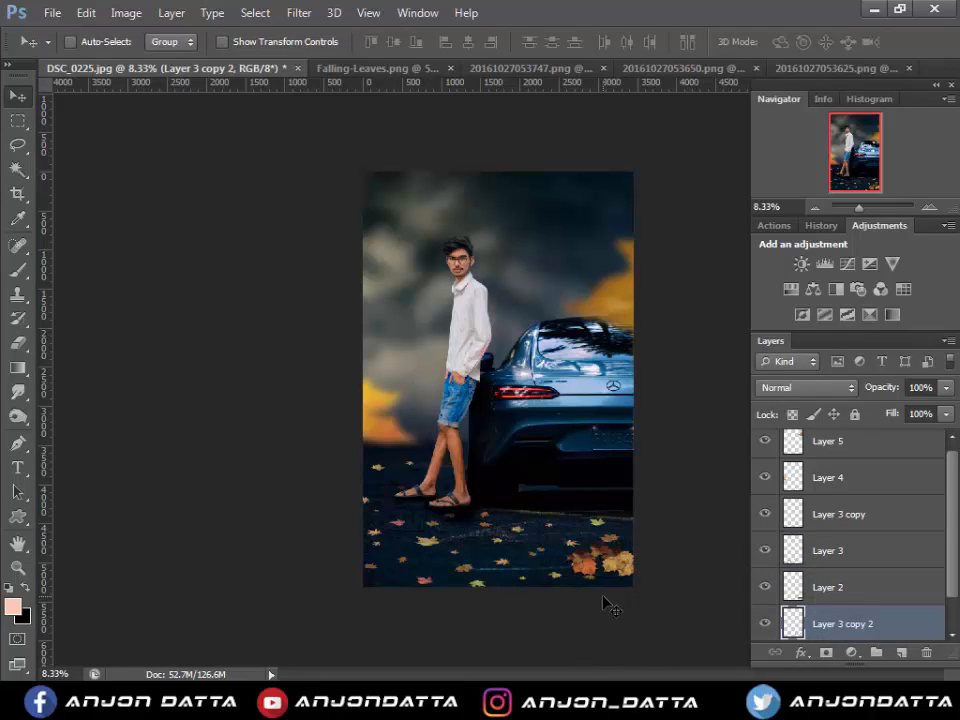
- Smooth the man's skin on Layer 1 with the Portraiture filter's Default preset, checking his face at 100%
left_click(828, 441)
scroll(850, 620, "down", 1)
left_click(828, 623)
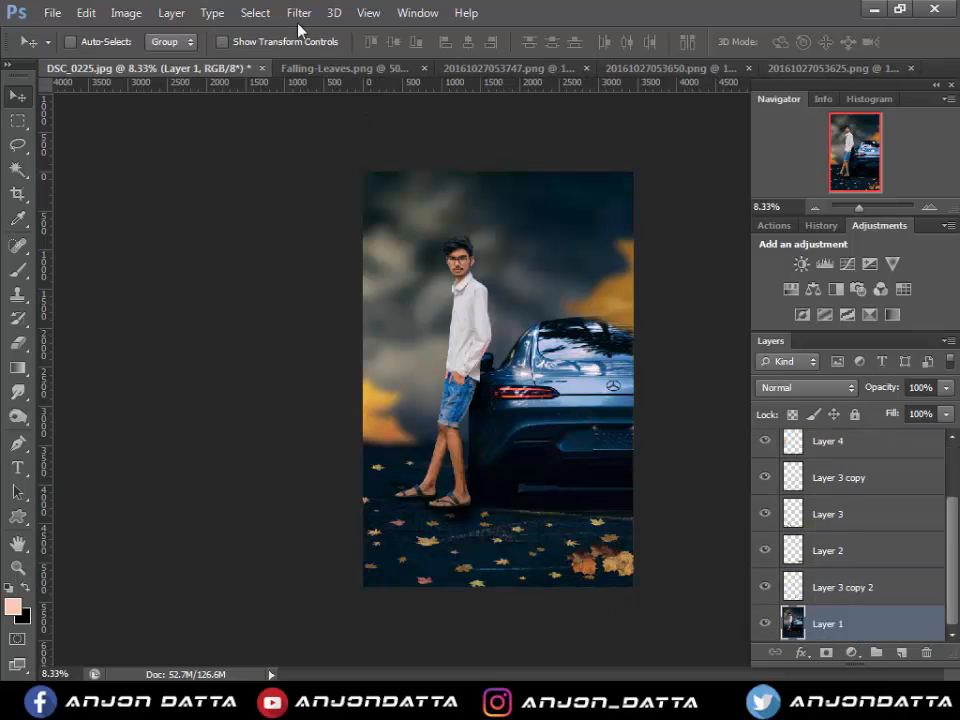
left_click(299, 13)
mouse_move(330, 388)
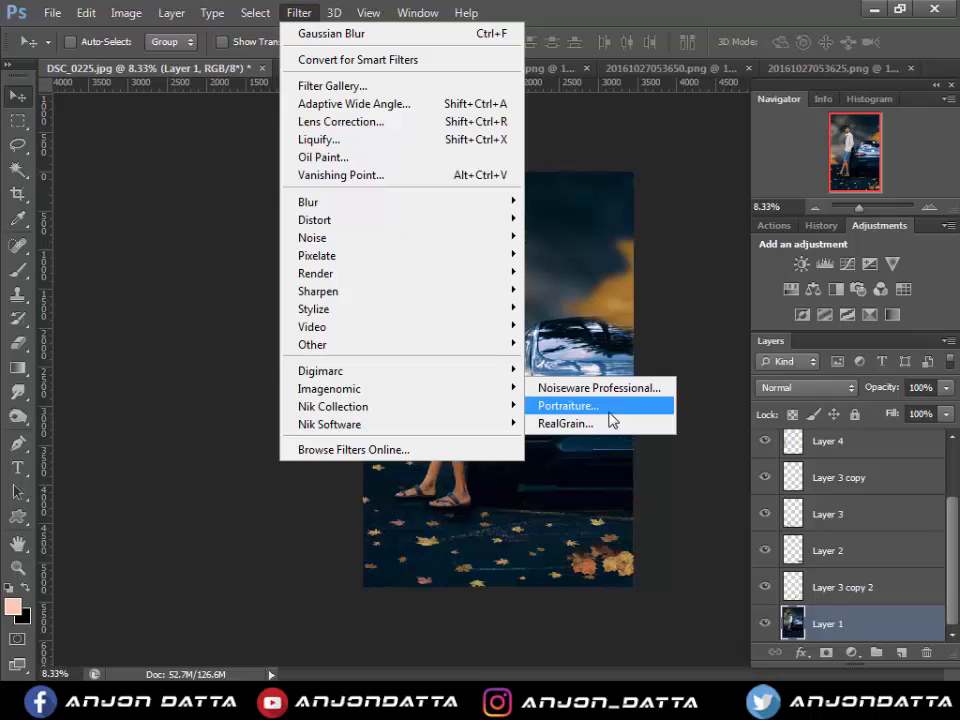
left_click(609, 413)
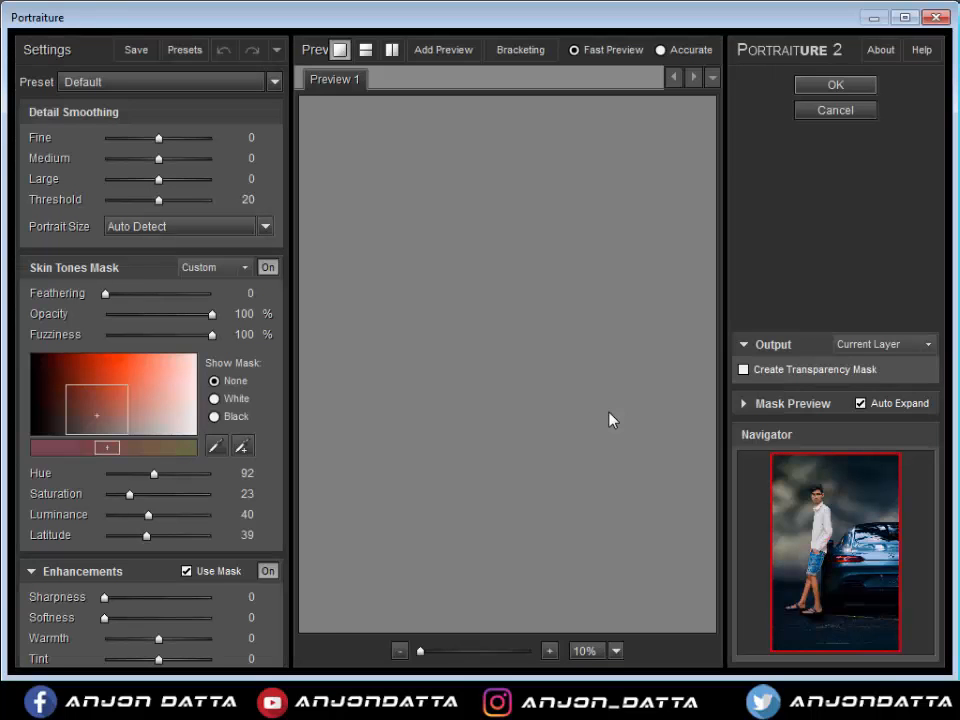
left_click(458, 208)
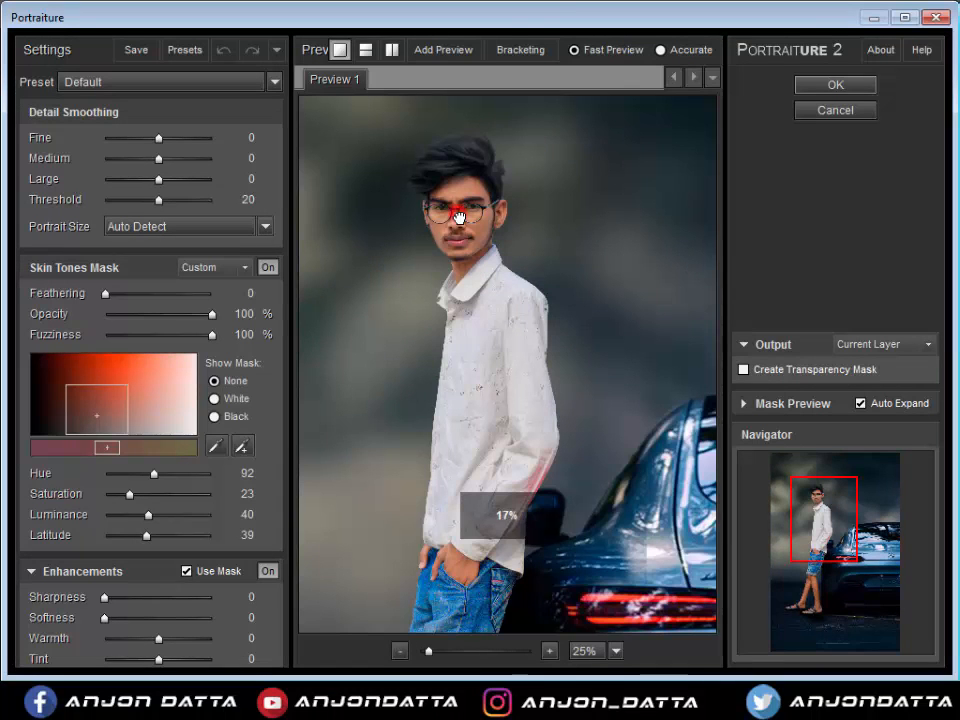
left_click(463, 218)
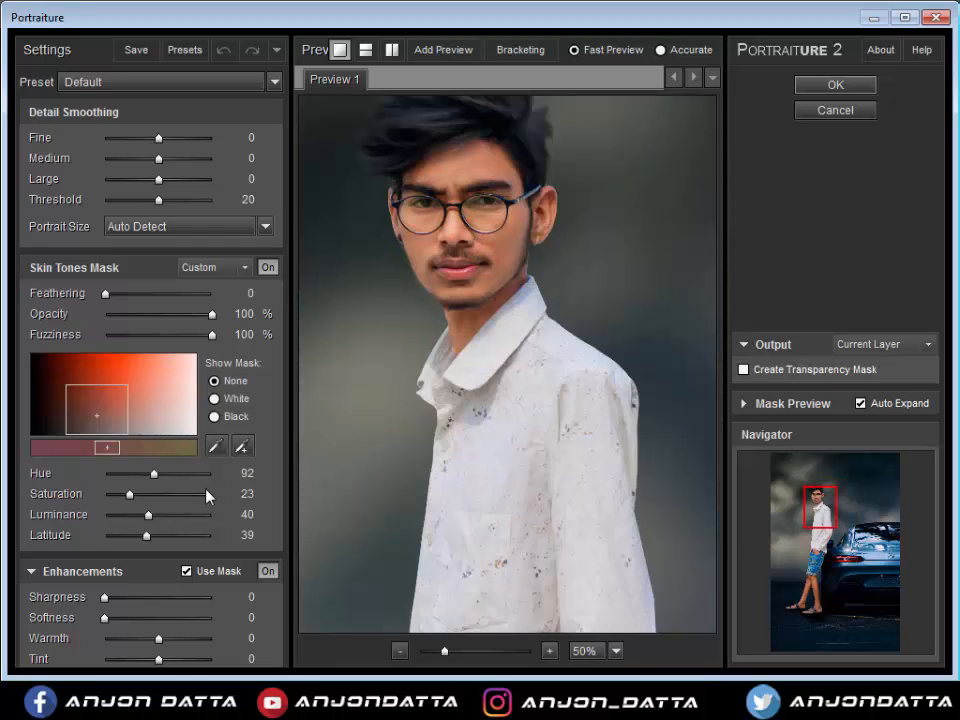
left_click(467, 234)
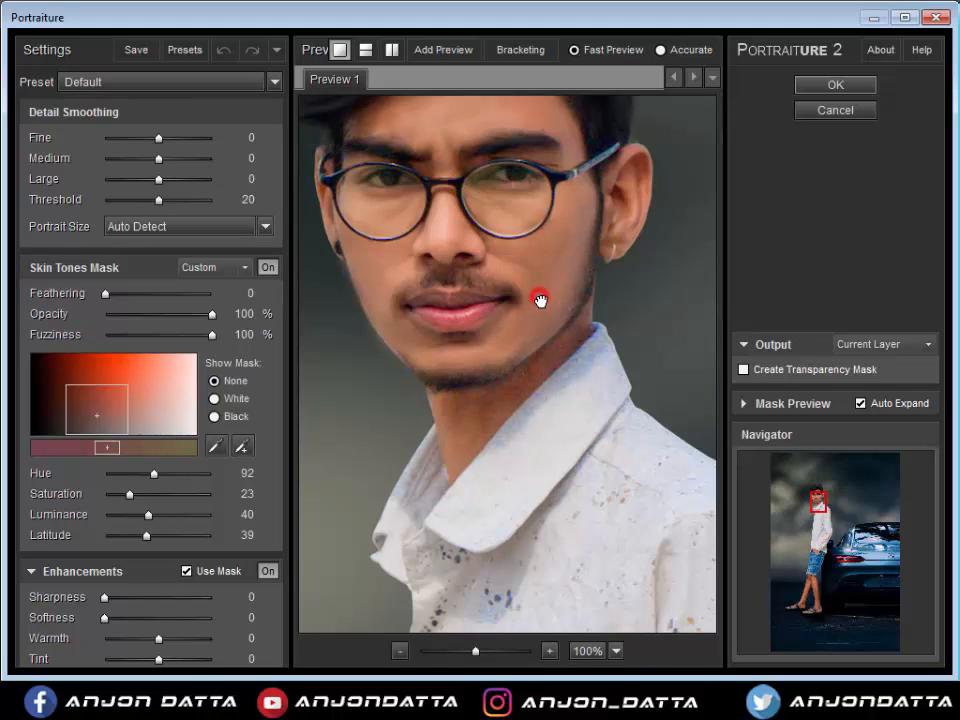
left_click(836, 85)
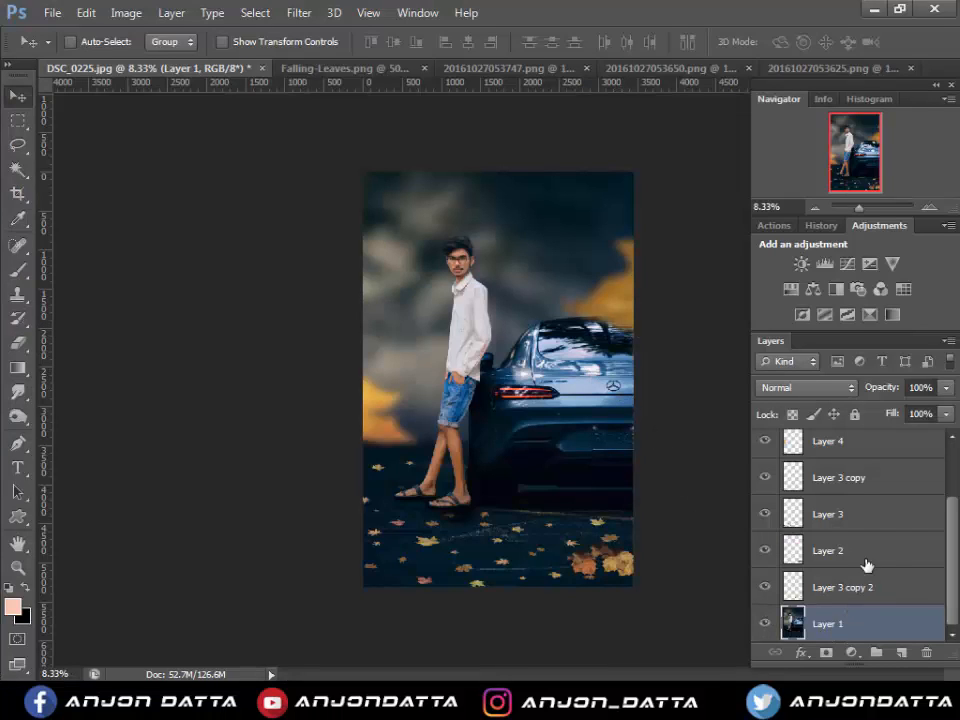
- Adjust the Levels of Layer 1 to input values 8, 1.13 and 243
key("ctrl+l")
left_click_drag(721, 327, 716, 326)
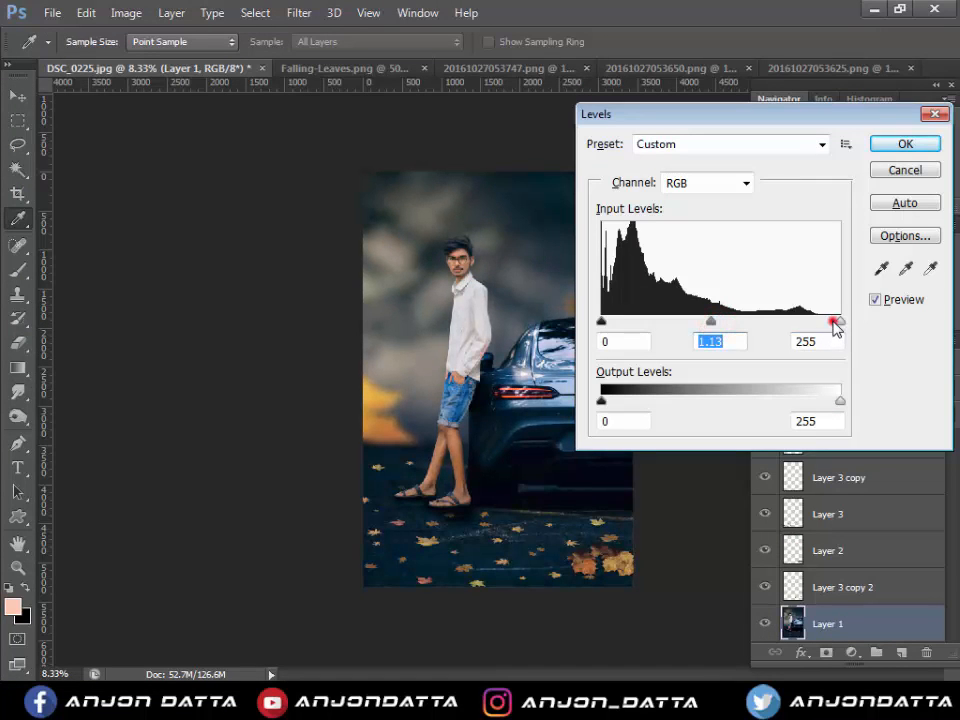
left_click_drag(832, 323, 829, 322)
left_click_drag(602, 322, 608, 322)
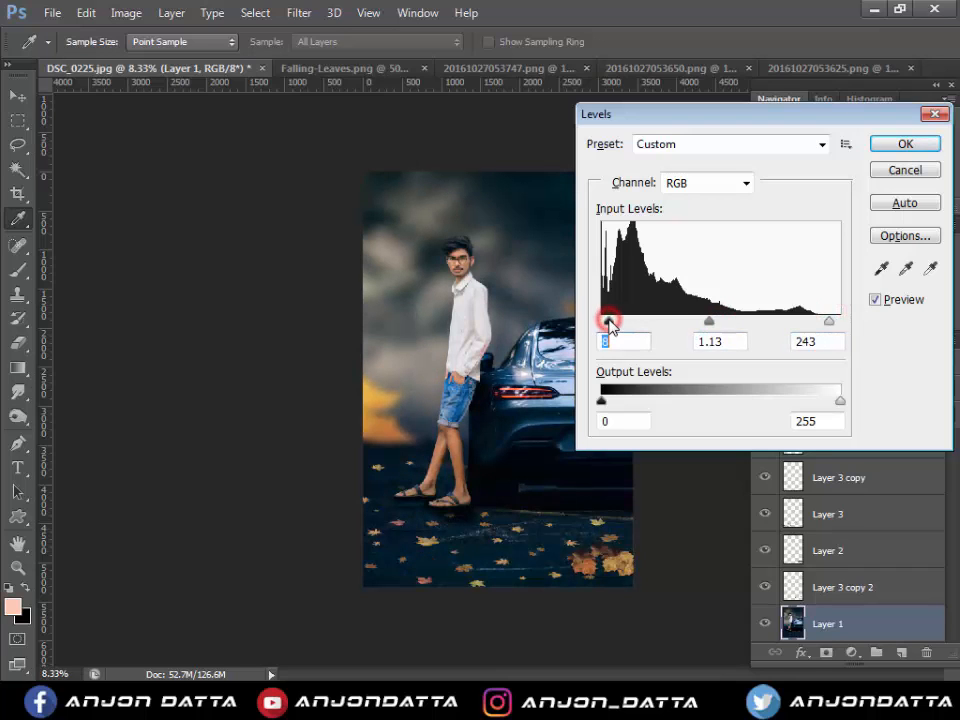
key("Return")
- Inspect the man and car up close and compare the photo with and without the Color Lookup 1 adjustment
key("v")
scroll(824, 492, "up", 2)
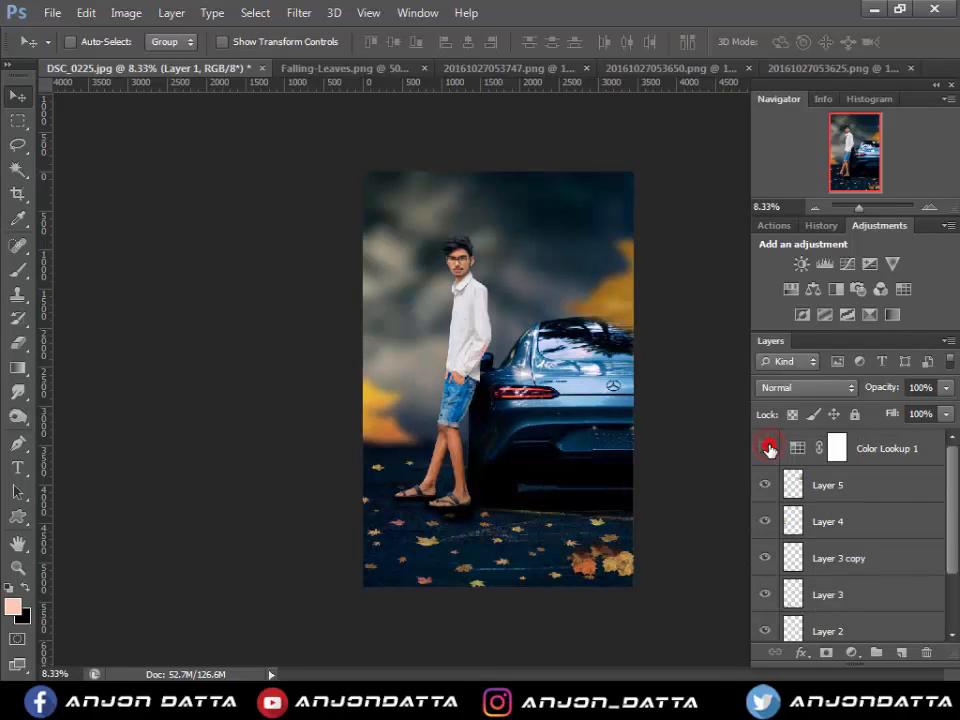
left_click(479, 286)
left_click(479, 286)
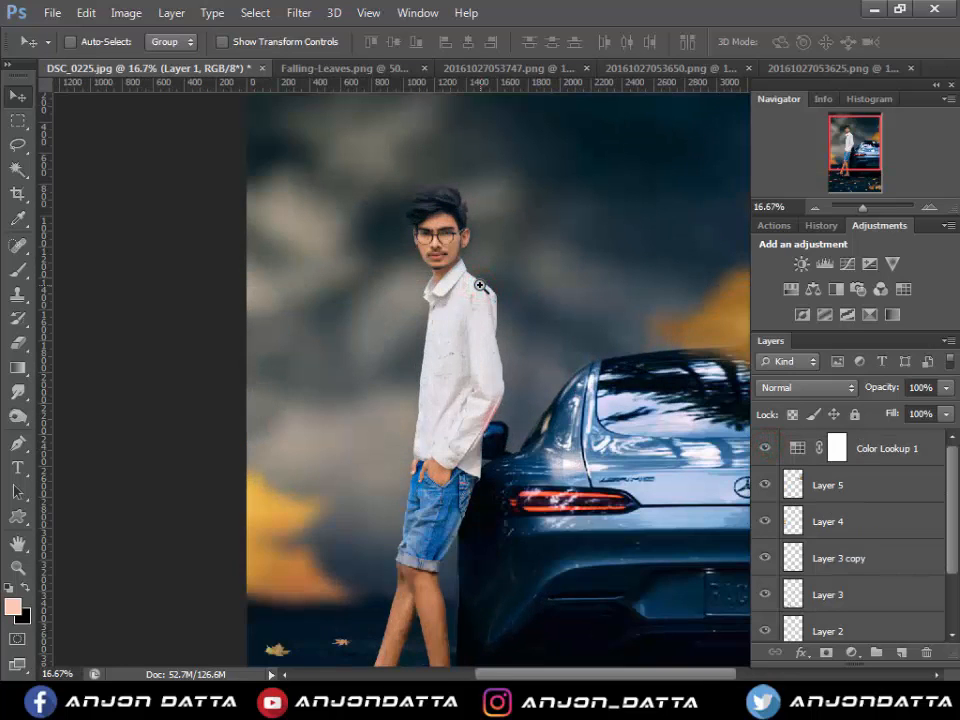
left_click(479, 286, "alt")
scroll(848, 578, "down", 2)
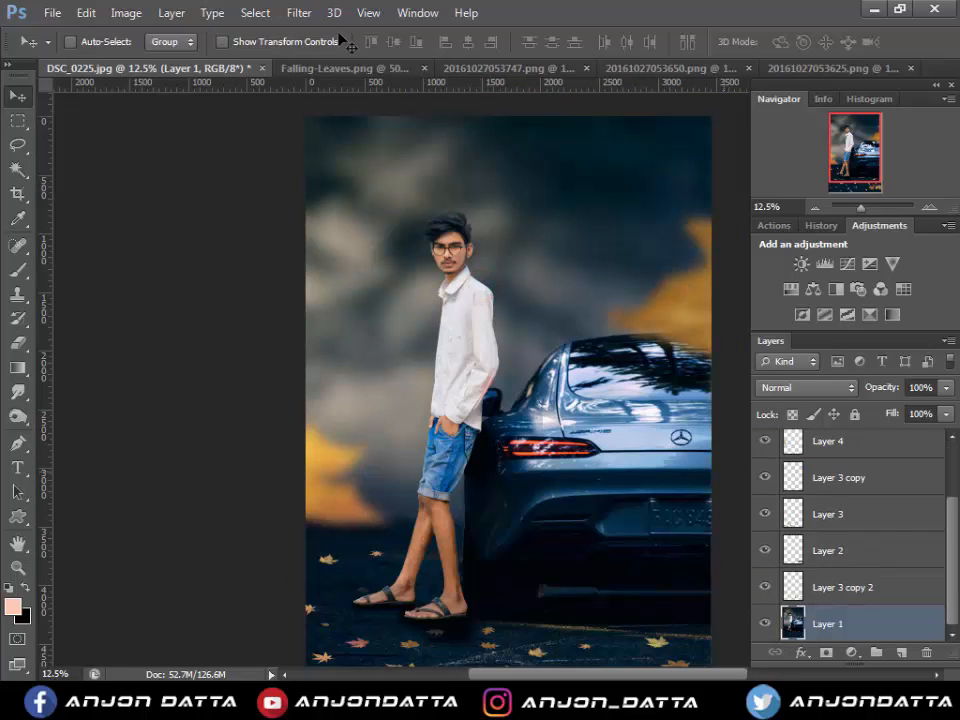
key("l")
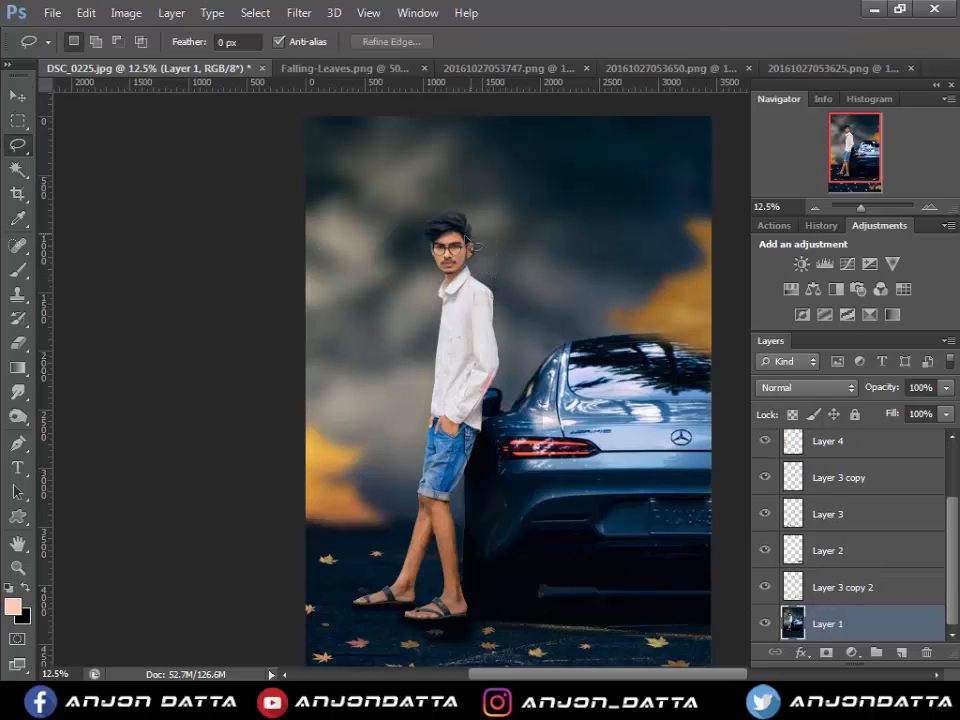
key("ctrl+minus")
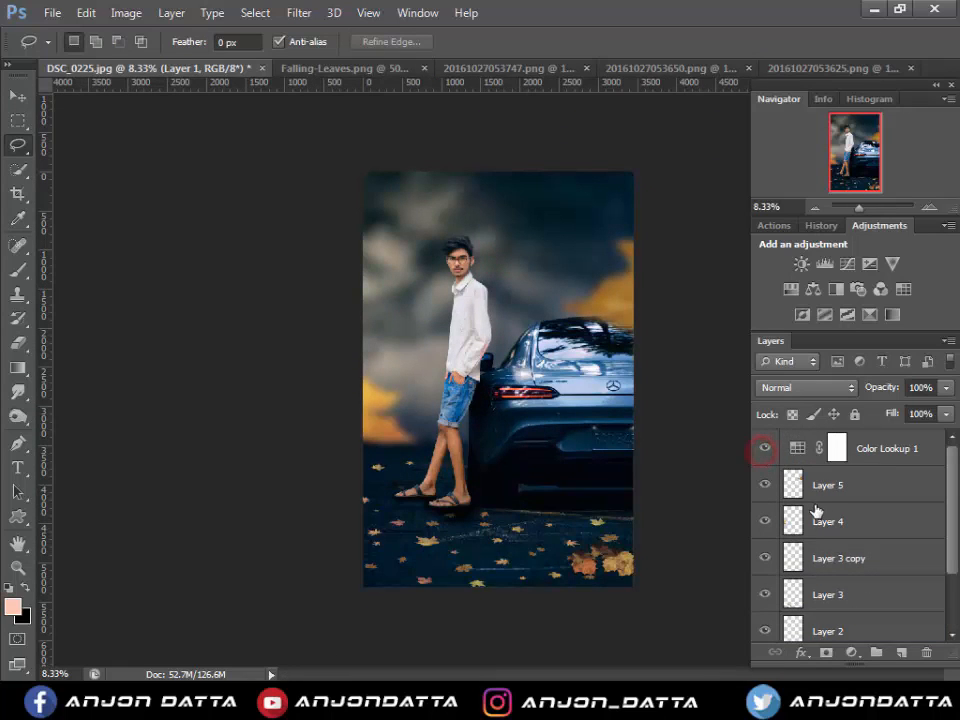
- Add a Gradient fill layer above Color Lookup 1 using the Neutral Density preset
left_click(900, 442)
left_click(852, 654)
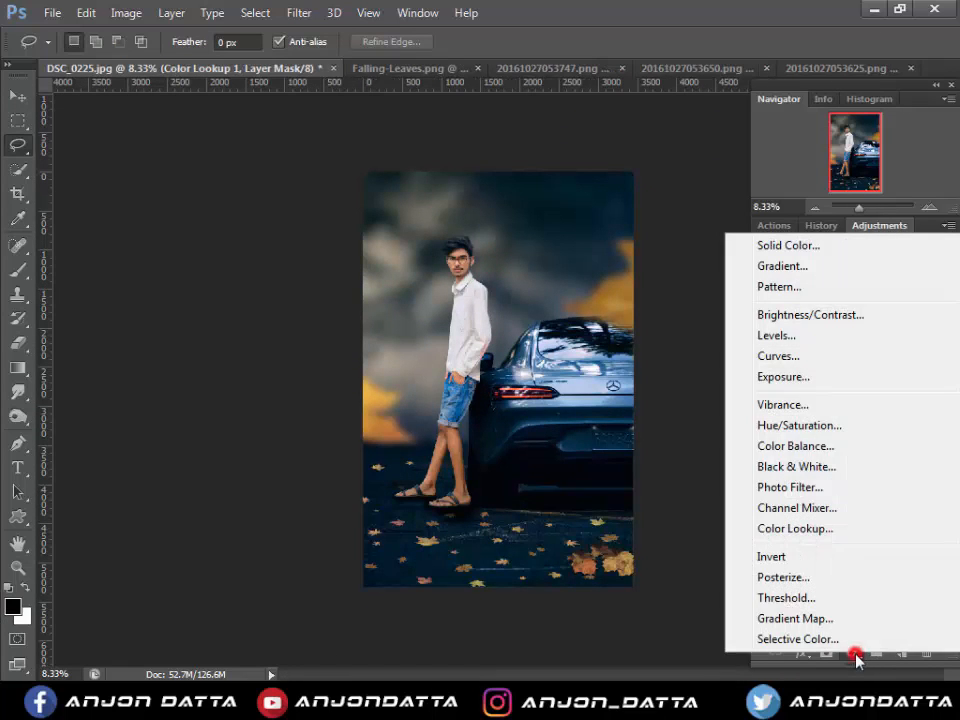
left_click(805, 266)
left_click(831, 276)
left_click(711, 255)
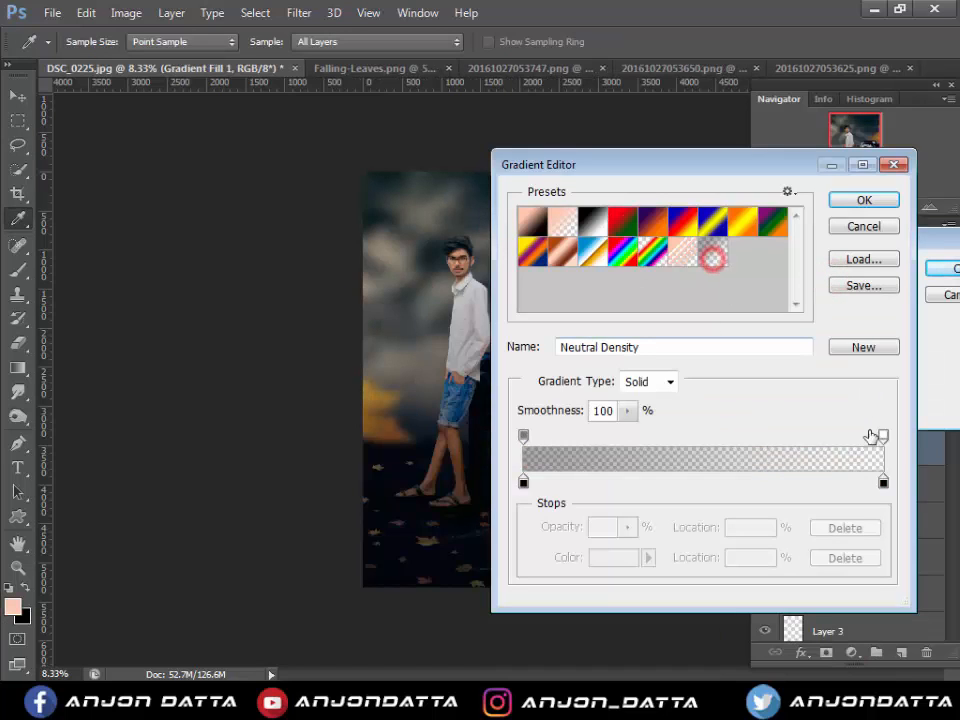
- Move the gradient's transparent stop to about the middle and raise the opacity of its dark stop
left_click_drag(872, 437, 690, 437)
left_click(630, 537)
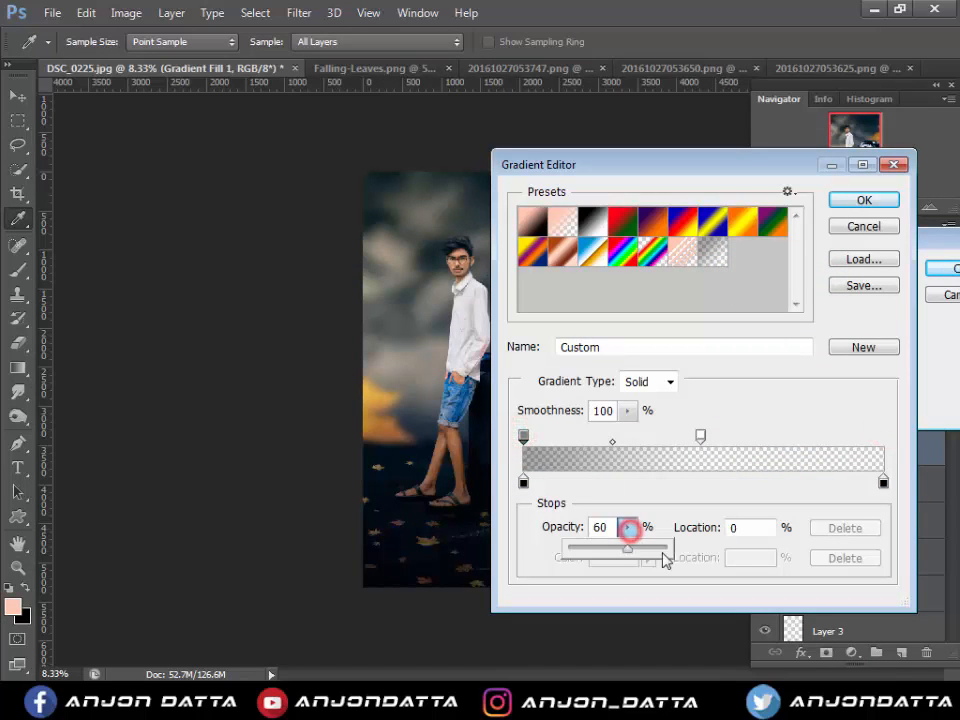
left_click_drag(664, 553, 655, 551)
key("Return")
- Make the gradient fill a reversed Radial gradient with a scale of 149%
left_click(820, 299)
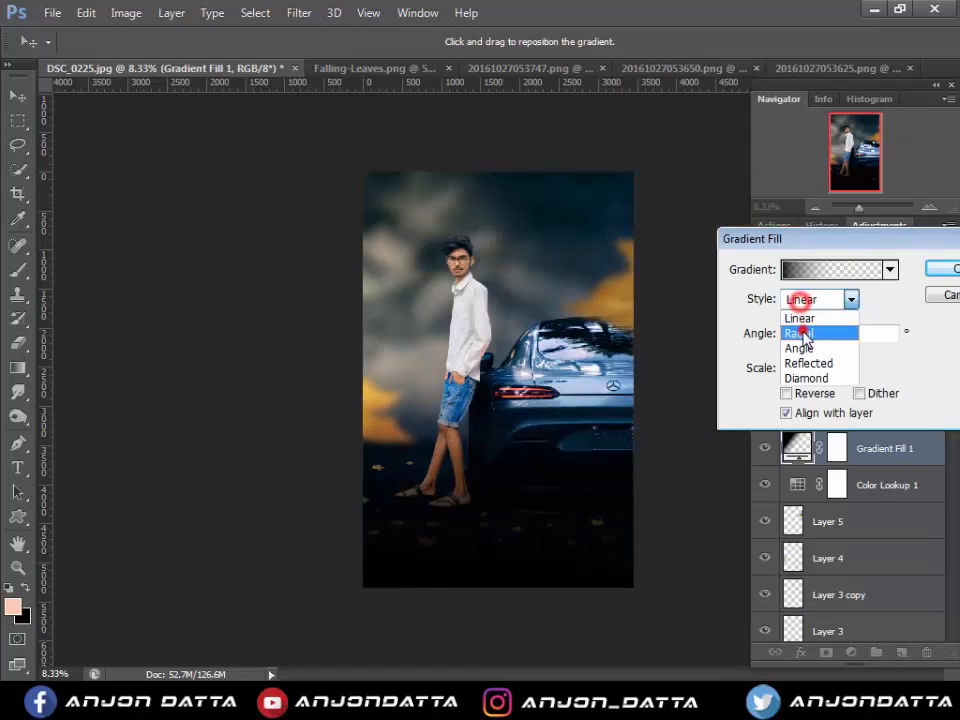
left_click(805, 332)
left_click(786, 393)
left_click_drag(827, 368, 833, 397)
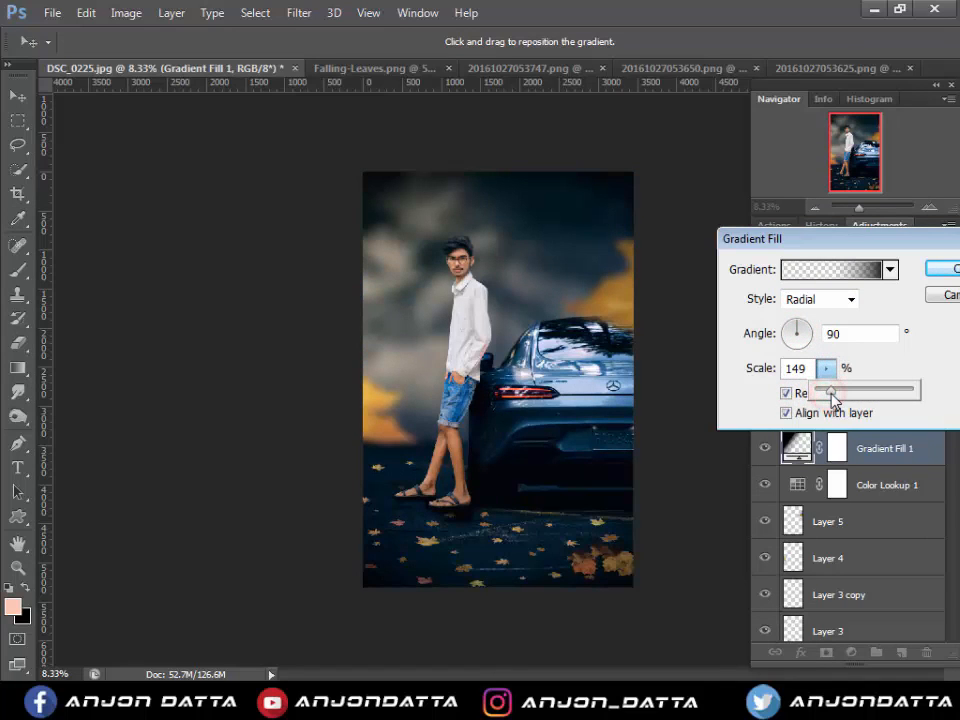
key("Return")
key("l")
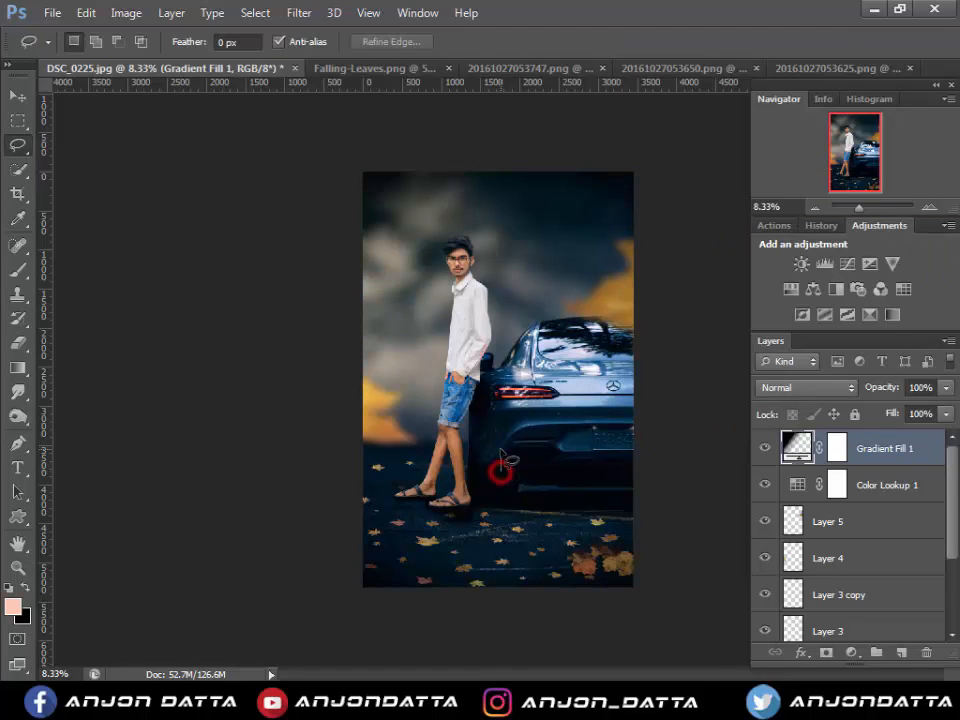
- Reduce the scale of the Gradient Fill 1 layer's radial gradient to 139%
double_click(796, 447)
left_click(504, 476)
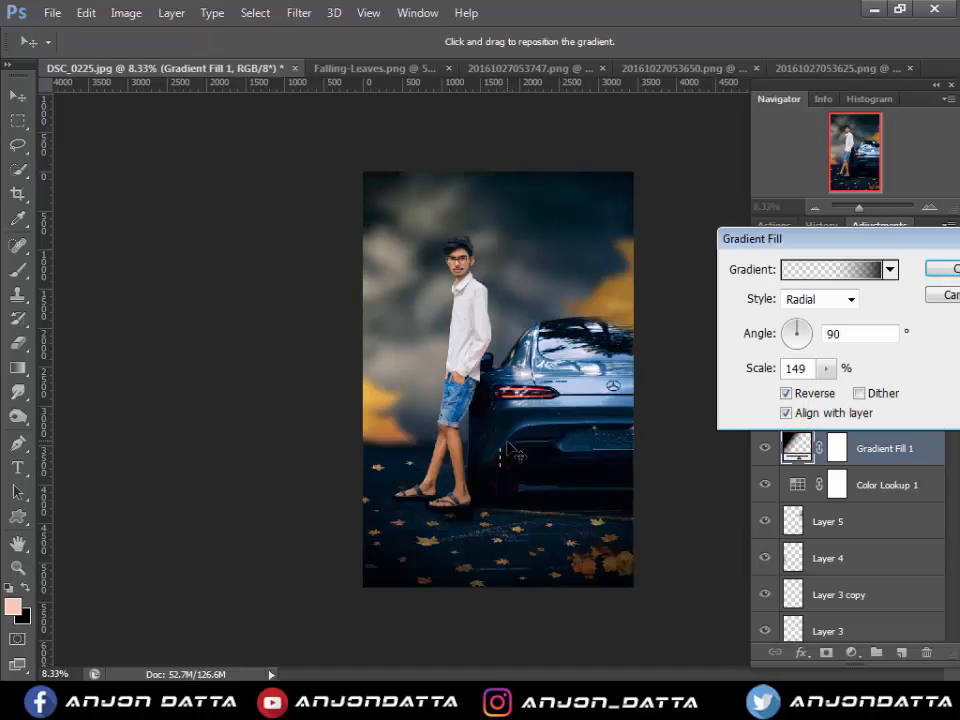
key("Return")
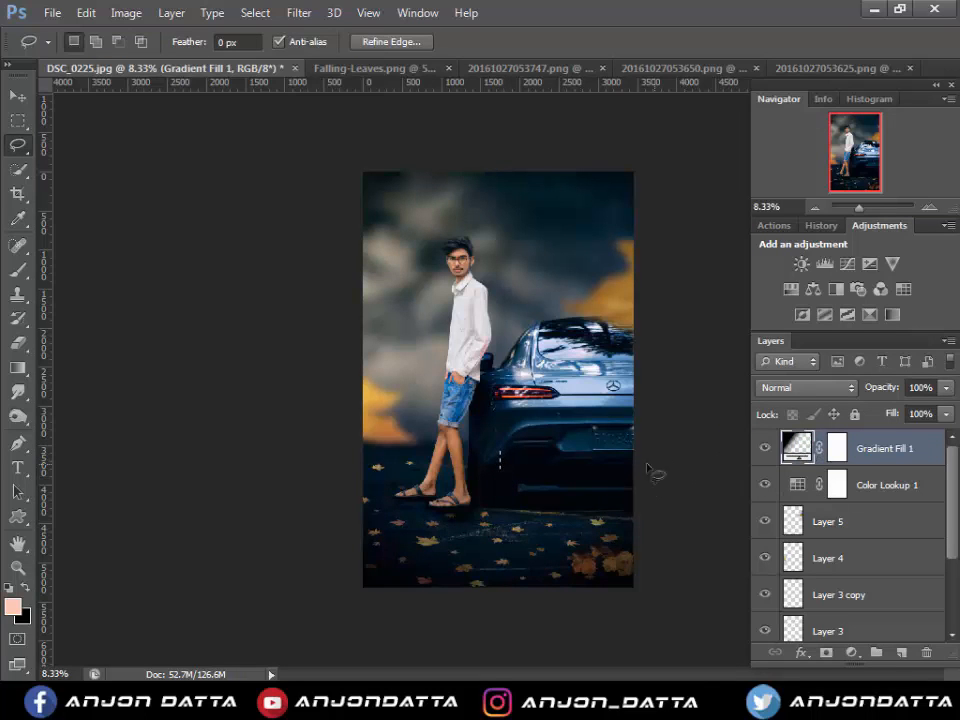
double_click(806, 447)
left_click_drag(828, 368, 827, 396)
key("Return")
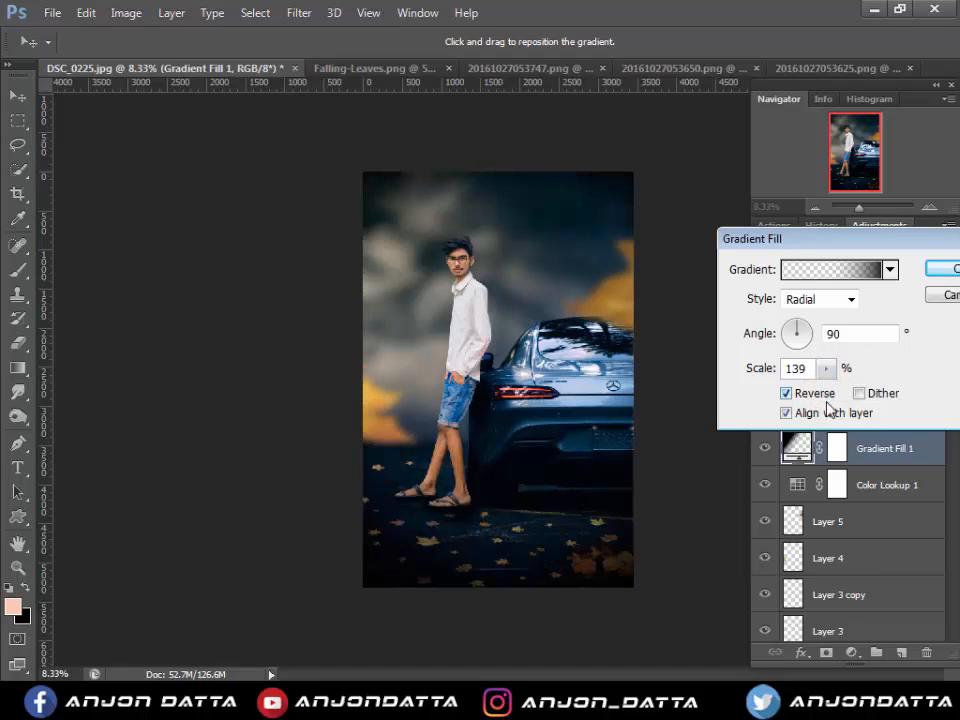
key("Return")
- Merge all the layers below Color Lookup 1 into a single layer
scroll(830, 525, "down", 1)
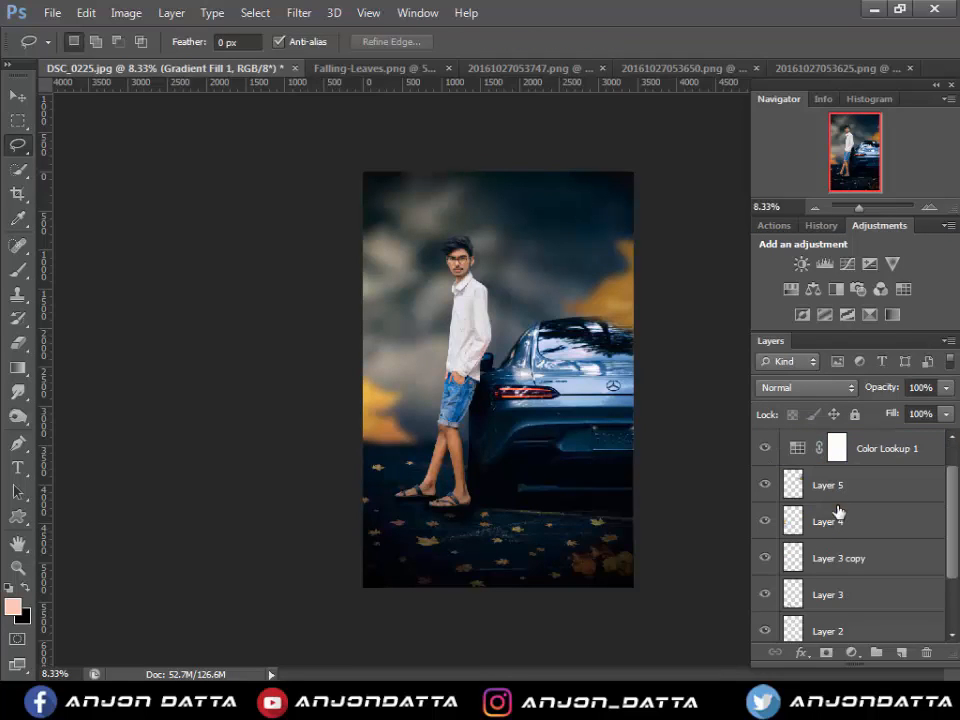
left_click(842, 508)
scroll(842, 495, "down", 2)
left_click(868, 630, "shift")
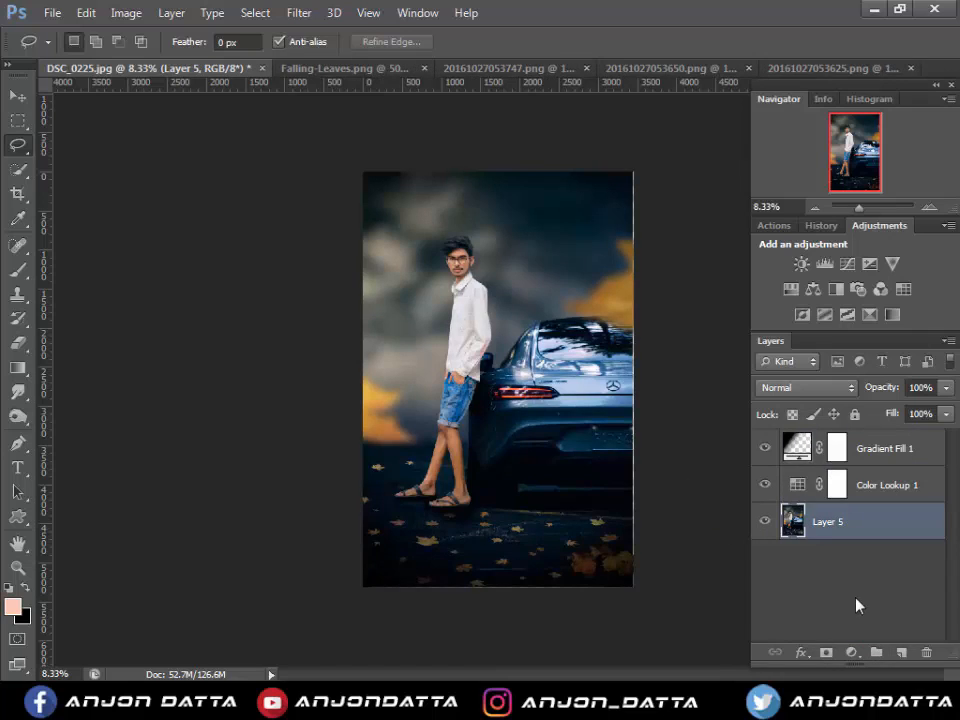
- Crop the canvas slightly to trim the thin strip along the edge on the car's side
key("c")
left_click_drag(633, 385, 634, 384)
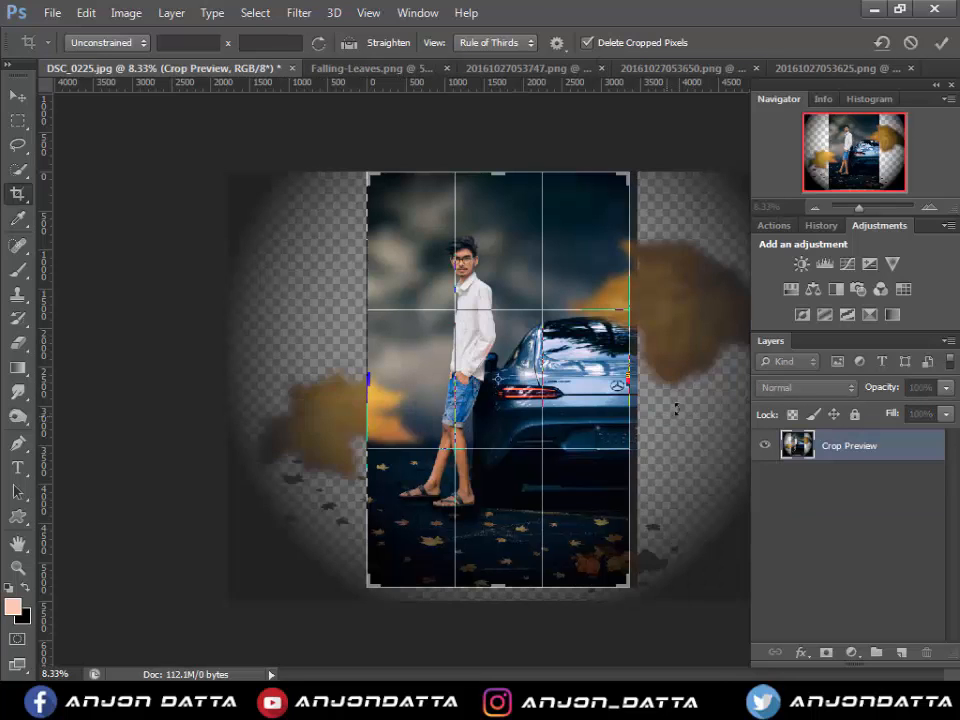
left_click(679, 399)
left_click_drag(604, 372, 615, 370)
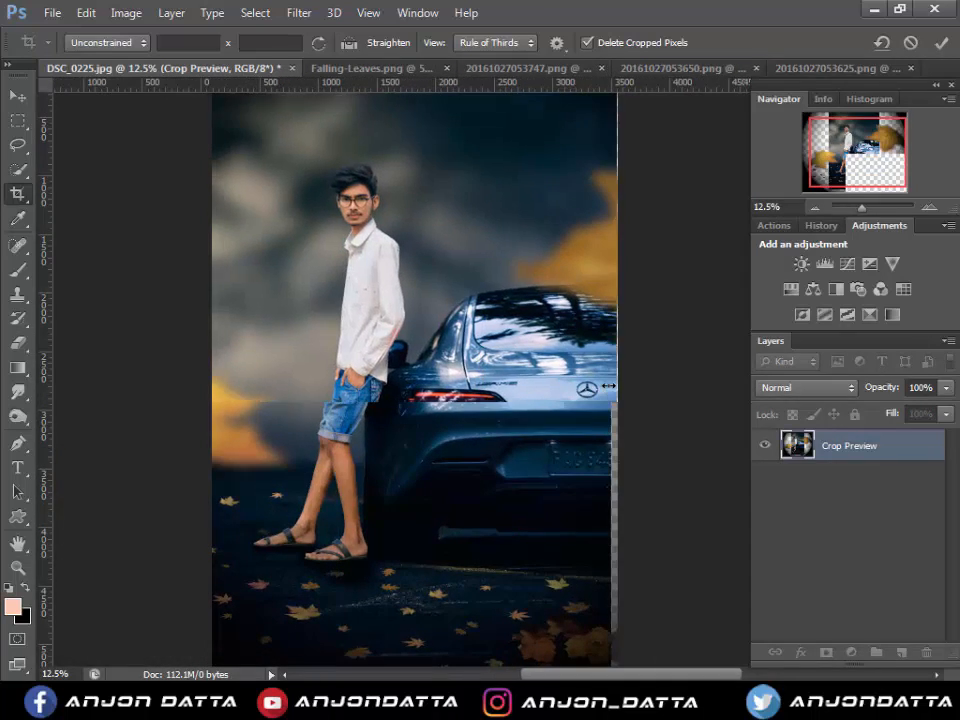
key("Return")
key("ctrl+minus")
key("l")
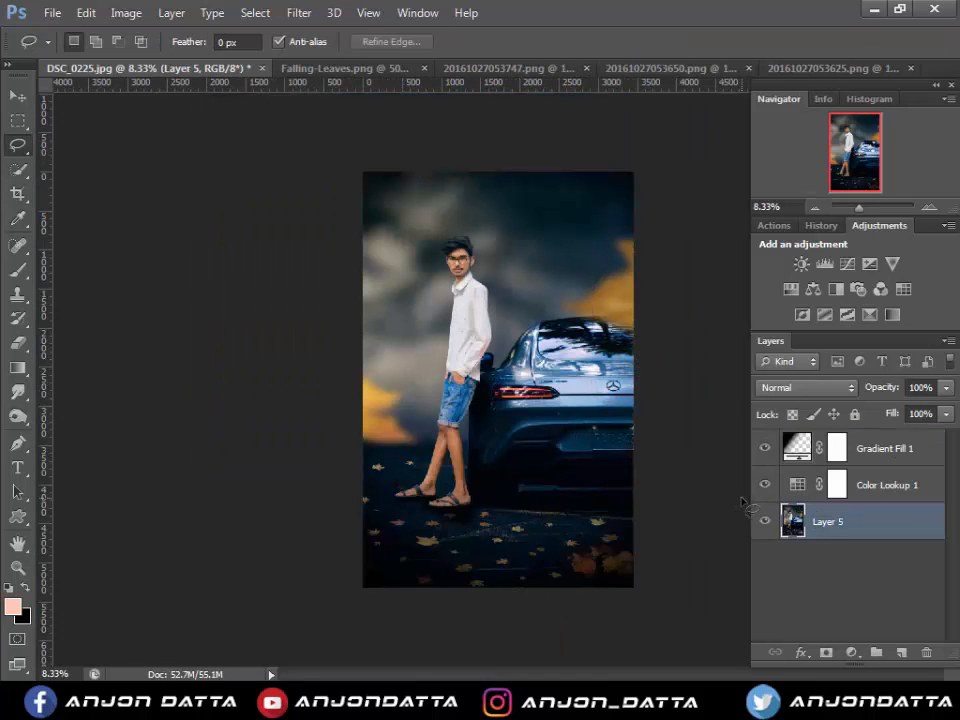
- Apply Hue/Saturation to Layer 5, lowering the saturation of the Reds to -4 and of the Blues to about -10
key("ctrl+u")
left_click(761, 195)
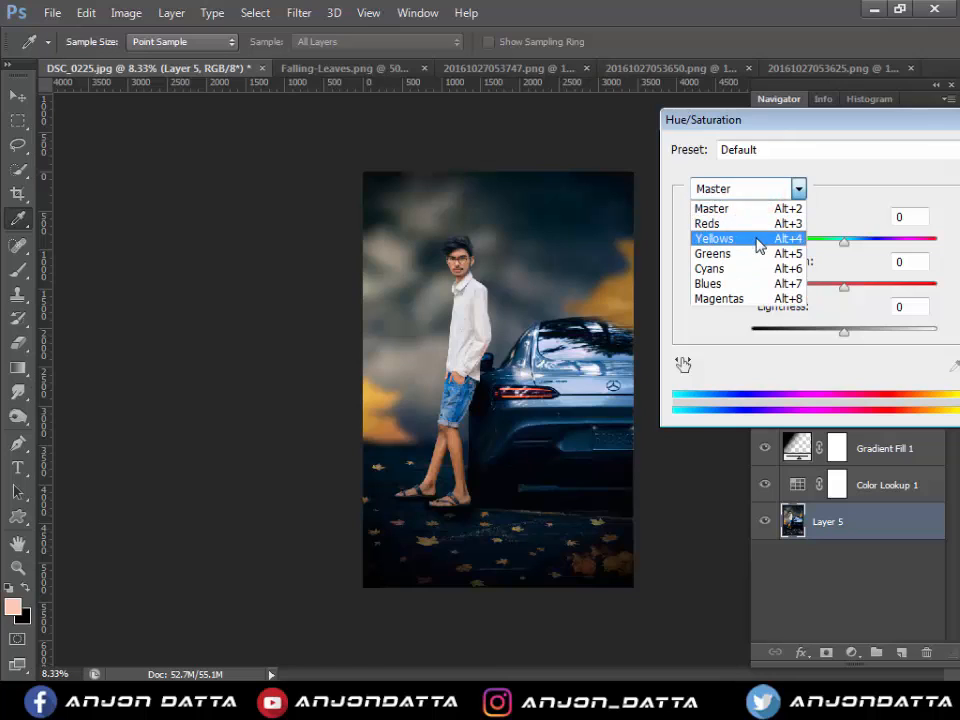
left_click(761, 223)
left_click_drag(843, 289, 838, 289)
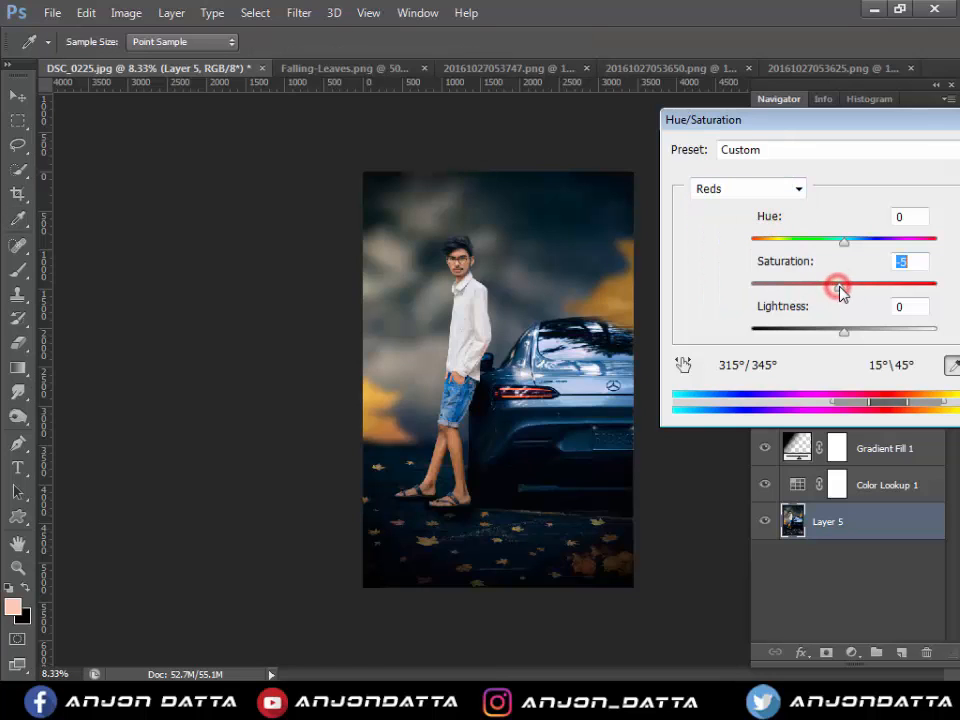
left_click(778, 190)
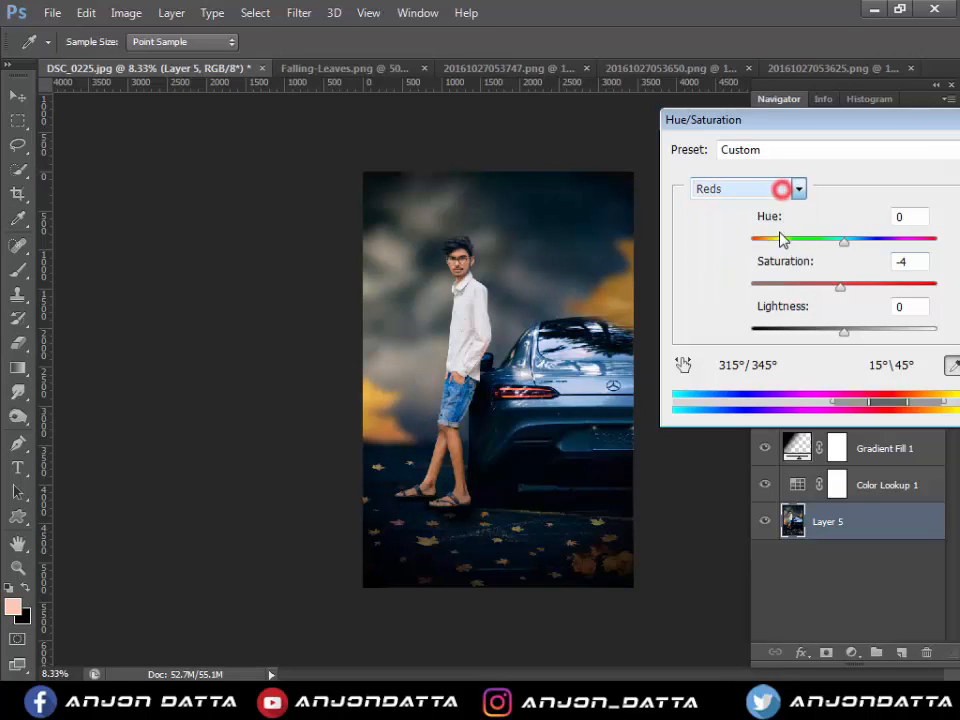
left_click(764, 282)
left_click_drag(840, 289, 837, 290)
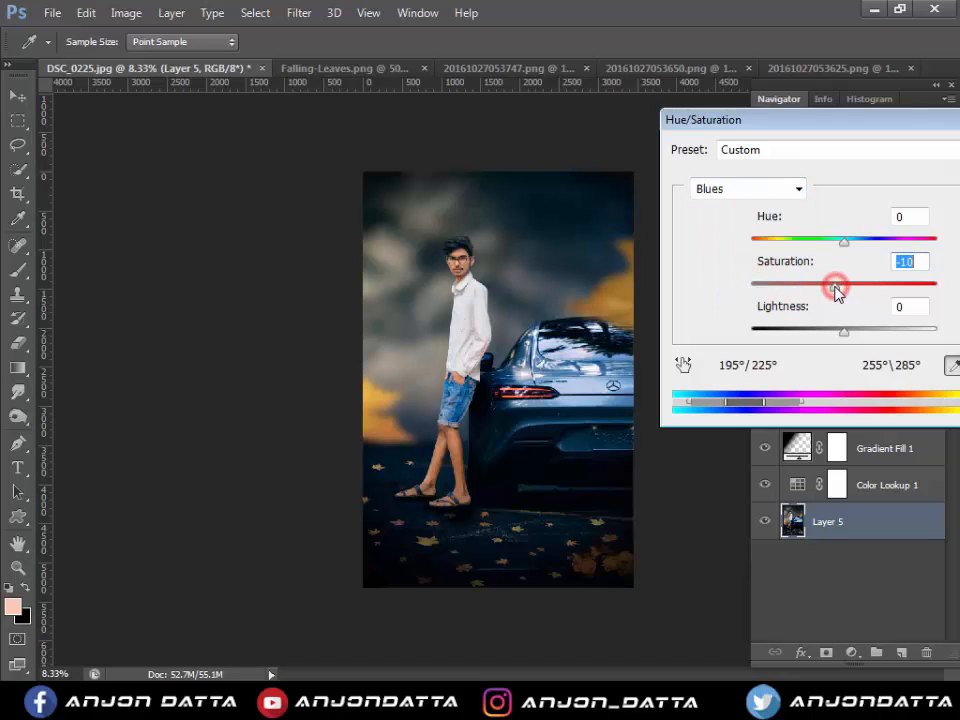
key("Return")
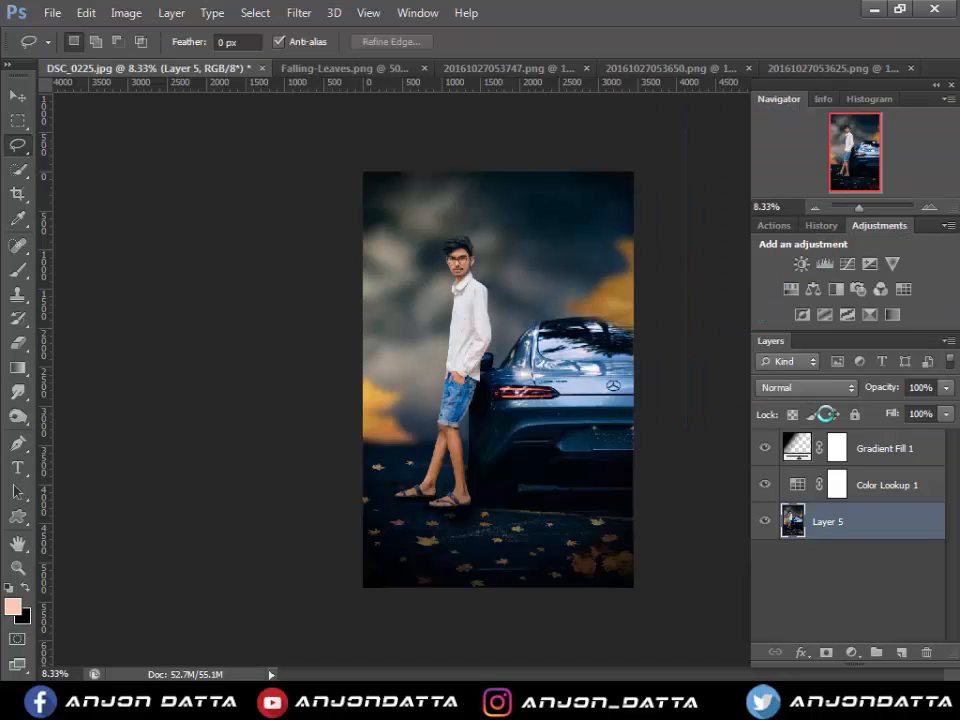
- Switch Color Lookup 1 to a LOG_Kodak Ektar 3DLUT file and compare the photo with and without the adjustment
double_click(798, 487)
left_click(808, 270)
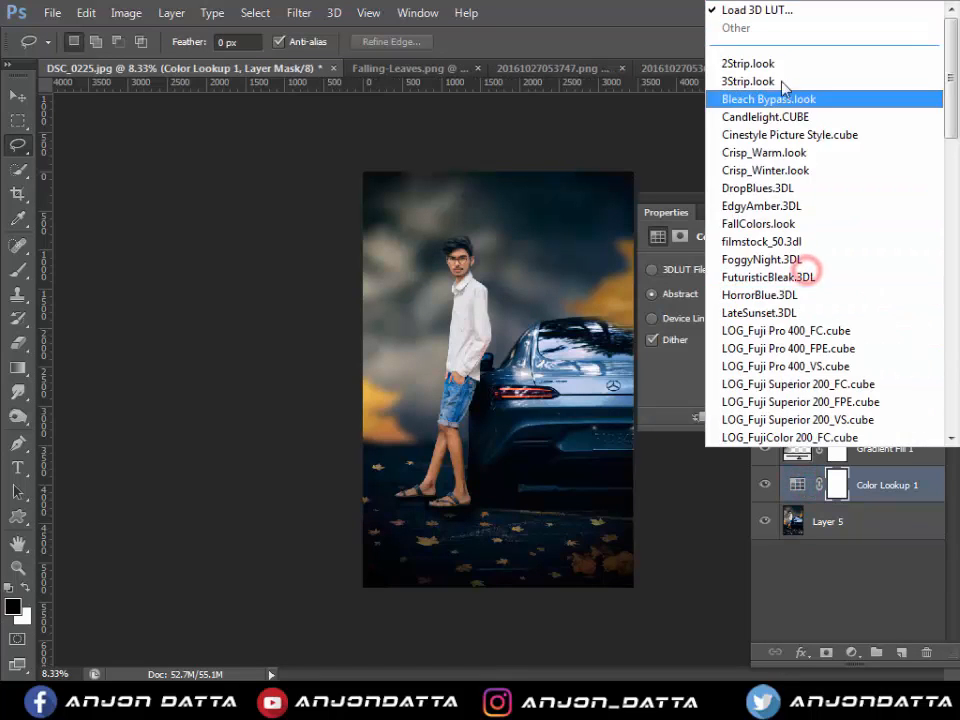
left_click(783, 67)
left_click(776, 270)
scroll(770, 362, "down", 20)
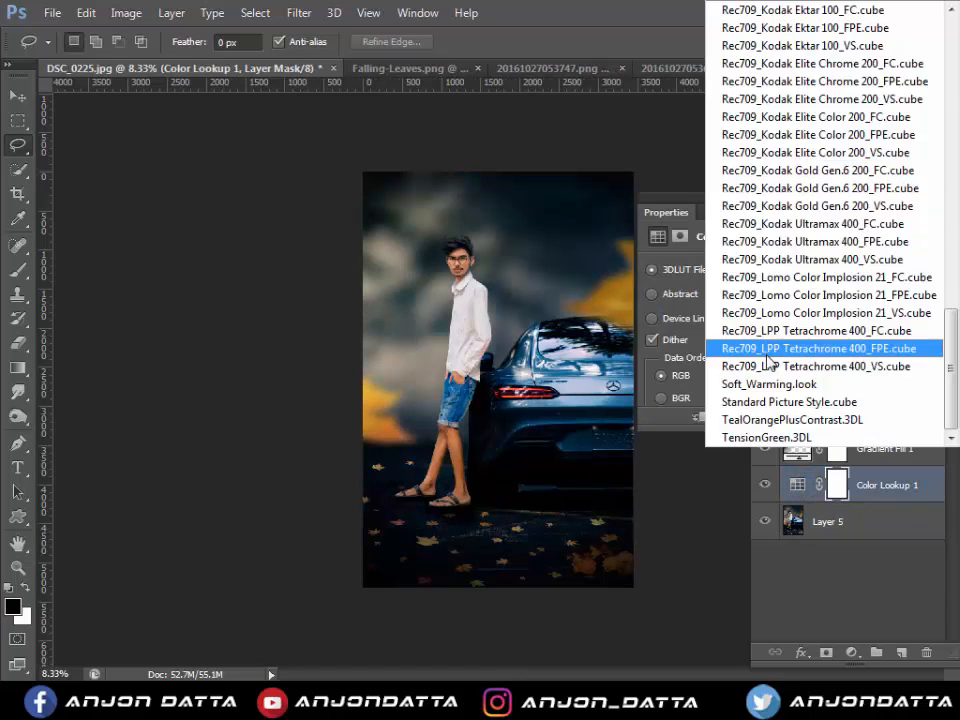
left_click(759, 385)
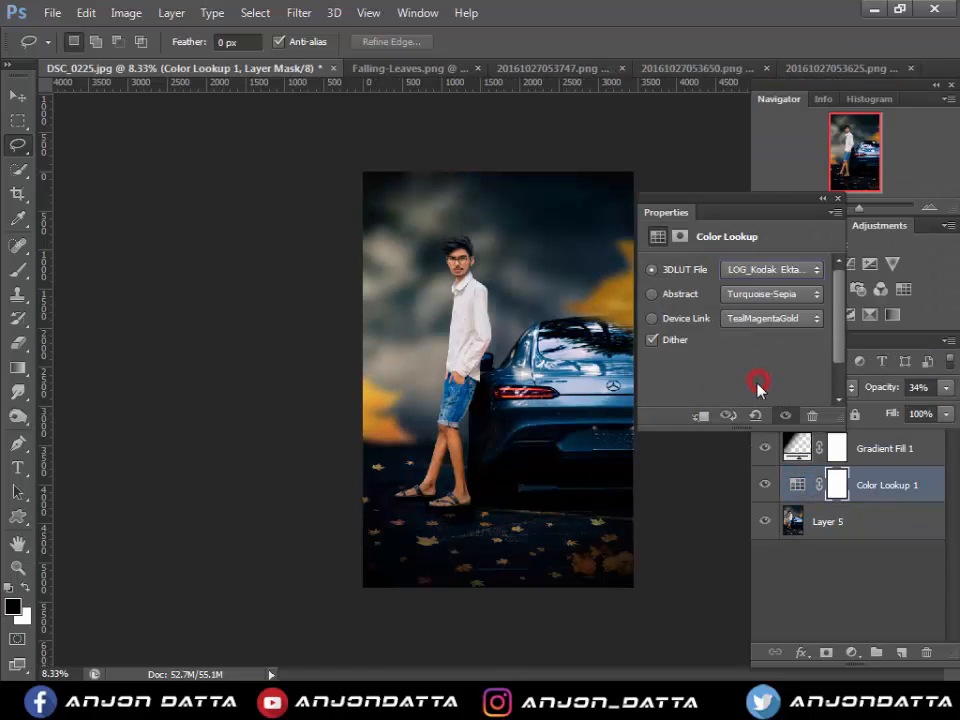
left_click(838, 201)
left_click(760, 490)
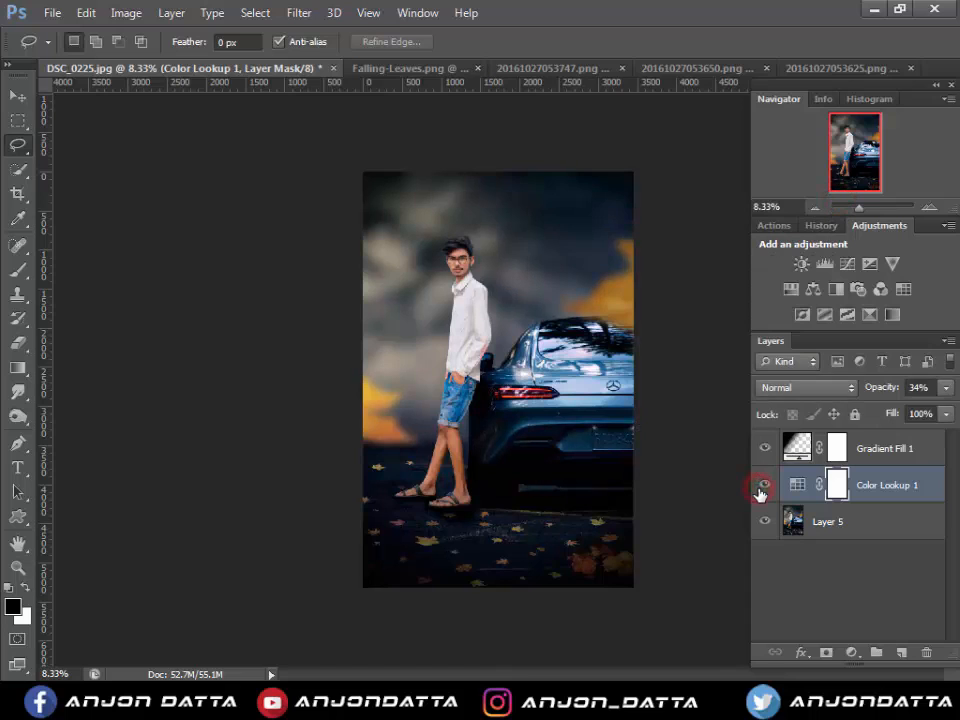
left_click(760, 490)
left_click(760, 490)
left_click(489, 262, "ctrl")
left_click(510, 279, "ctrl+alt")
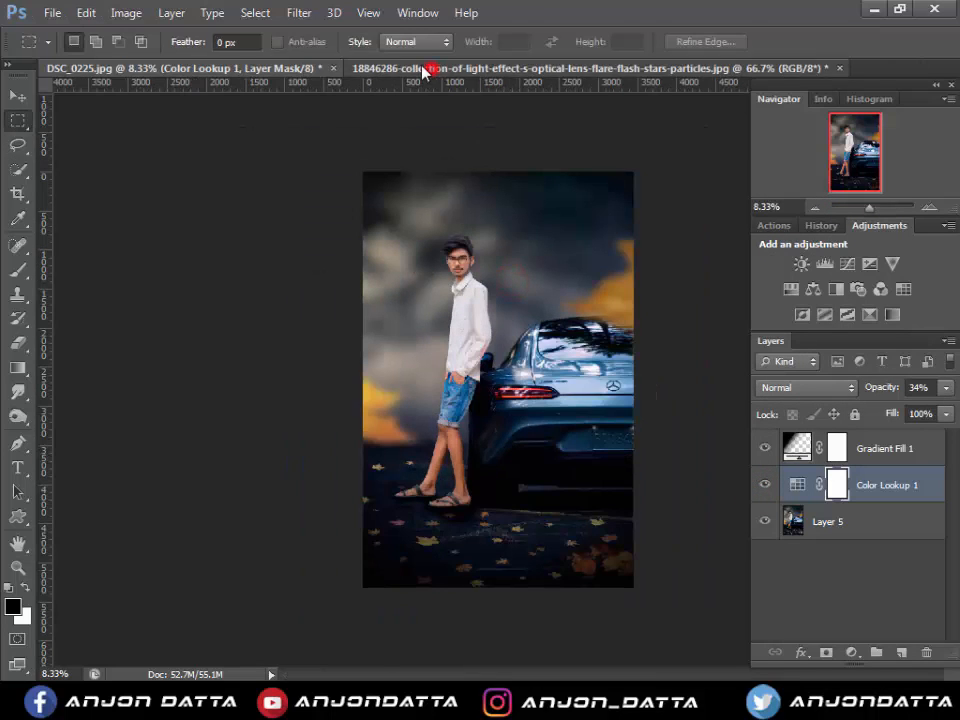
- Bring the red lens flare from the light-effects image over the car above Color Lookup 1 and blend it in Screen mode
left_click(429, 66)
left_click_drag(636, 313, 620, 430)
key("ctrl+t")
key("Return")
key("m")
left_click(832, 388)
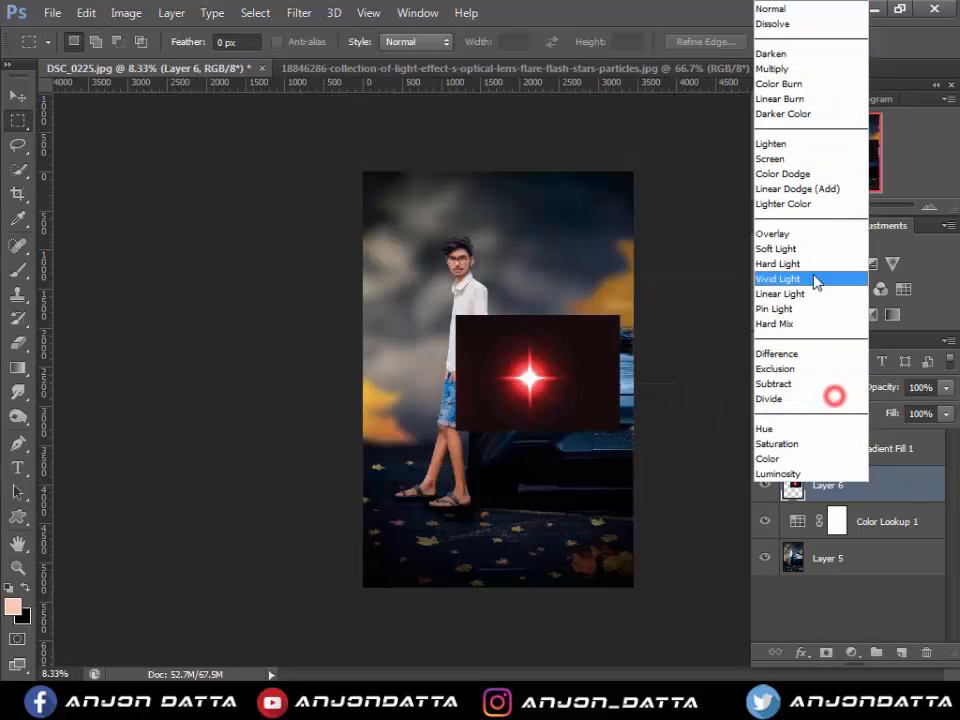
left_click(805, 158)
- Soften the red flare layer with a Gaussian Blur of 49.7 pixels
left_click(297, 13)
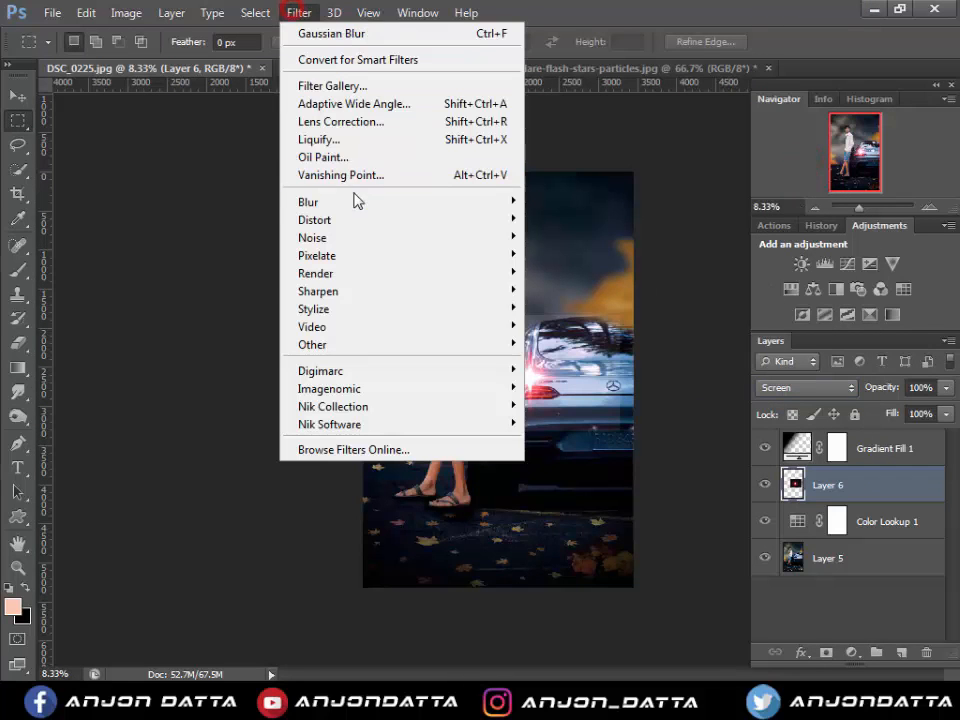
mouse_move(351, 198)
left_click(604, 334)
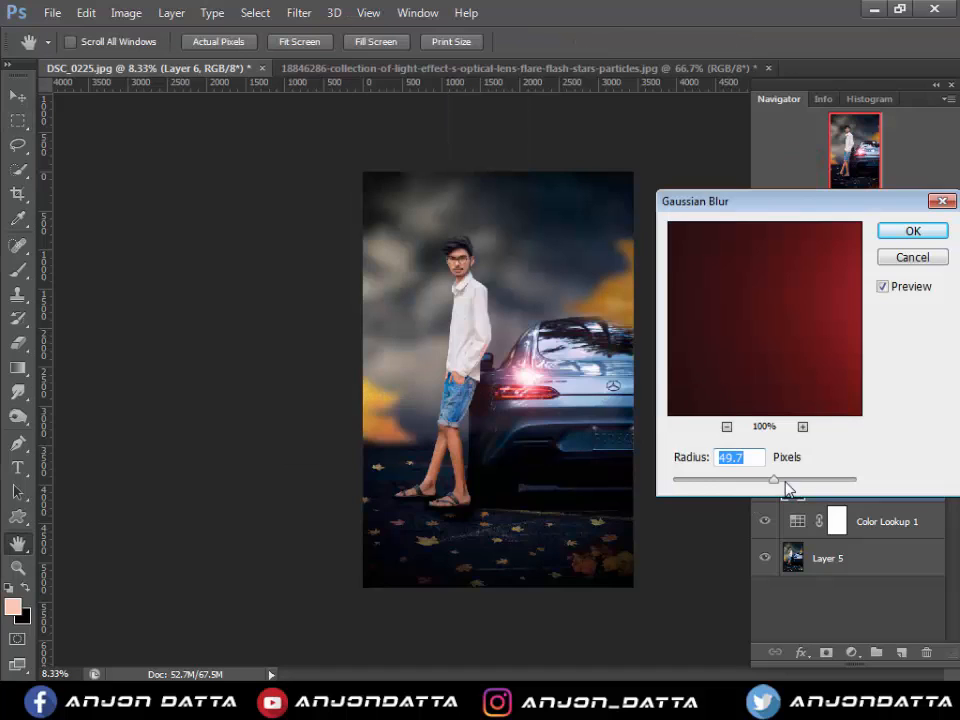
key("Return")
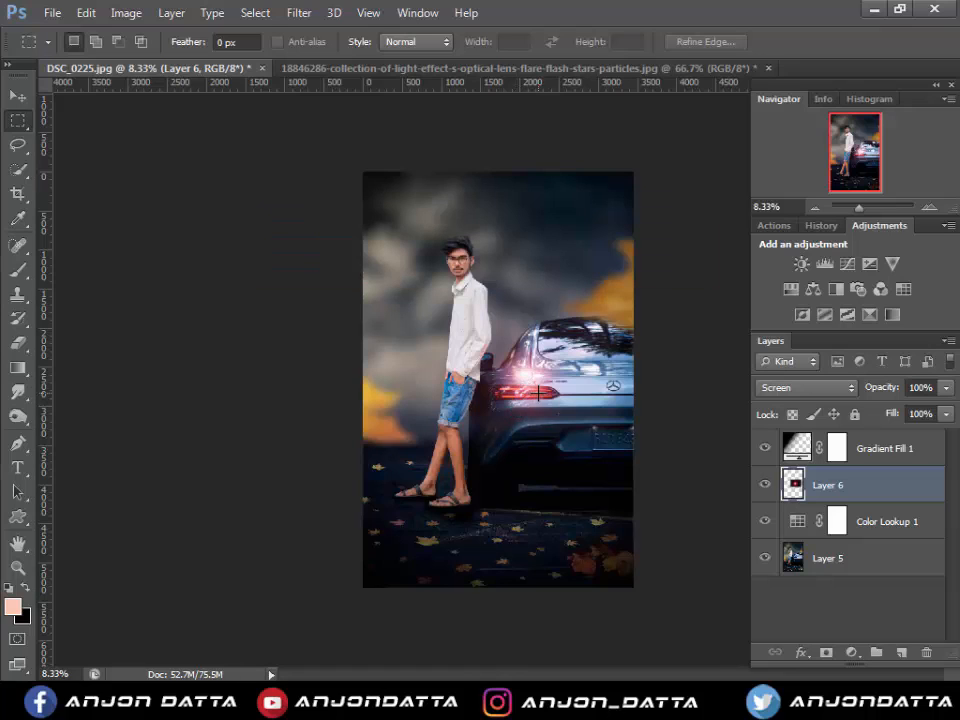
- Flatten the red flare vertically and center it over the car's taillight
key("v")
left_click_drag(520, 376, 522, 389)
key("ctrl+t")
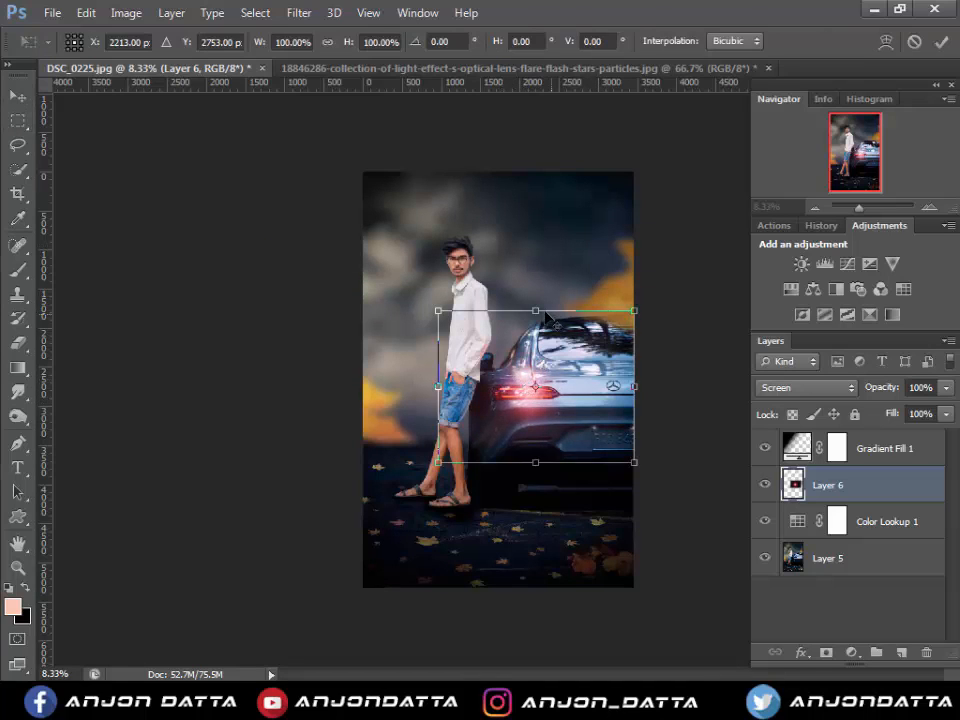
left_click_drag(536, 311, 536, 342)
key("Return")
left_click_drag(535, 388, 513, 393)
left_click(141, 17)
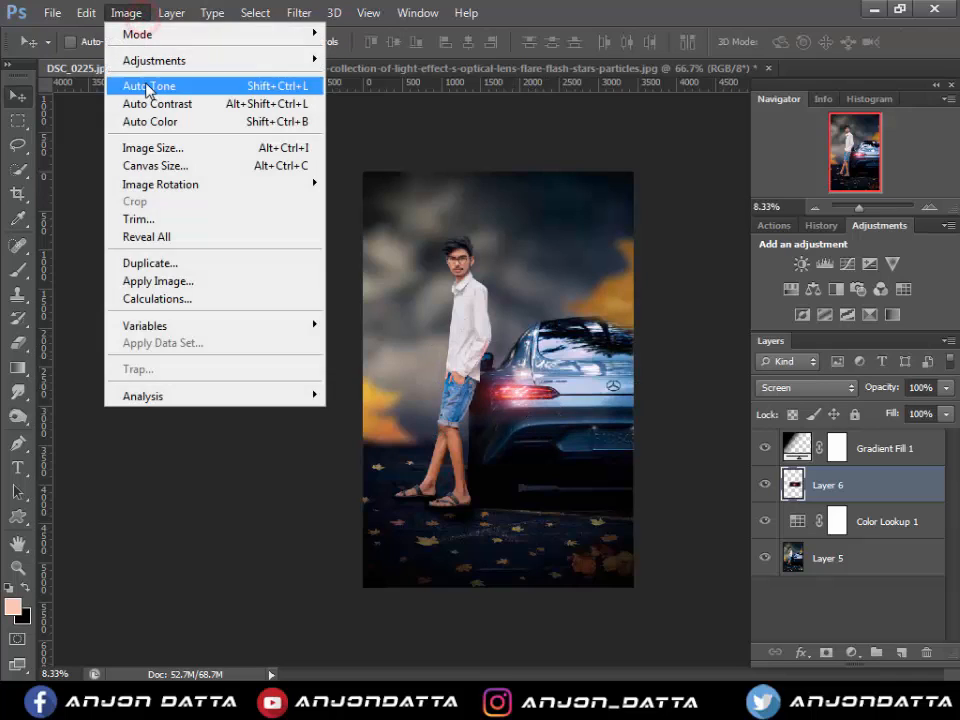
mouse_move(152, 60)
left_click(385, 343)
left_click(733, 189)
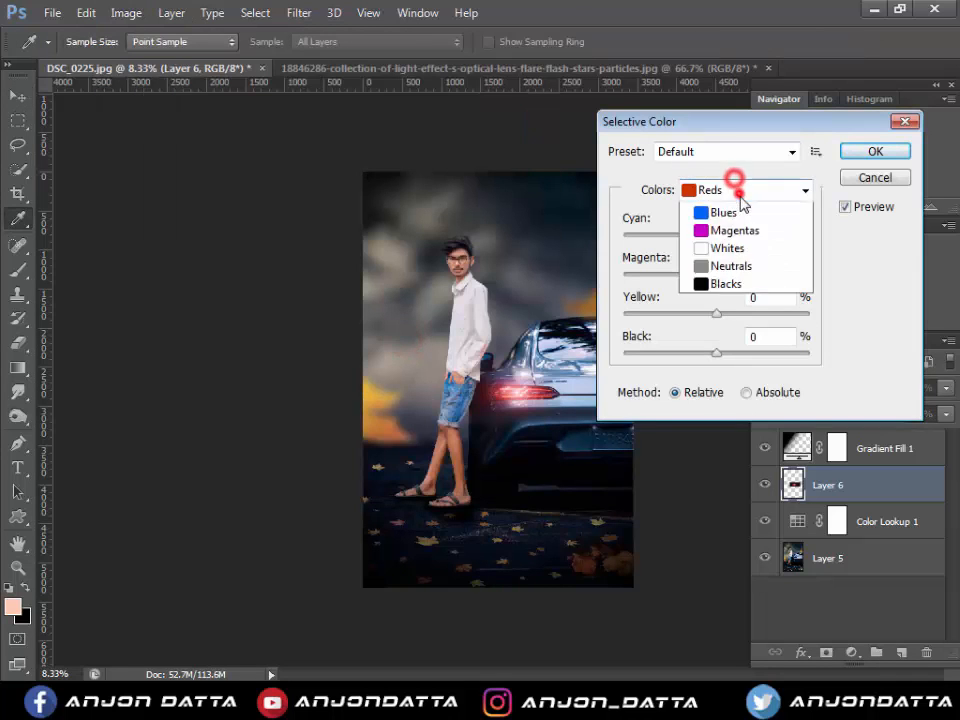
left_click(735, 199)
mouse_move(716, 352)
left_mouse_down()
mouse_move(741, 353)
mouse_move(721, 354)
left_mouse_up()
left_click(707, 189)
left_click(706, 314)
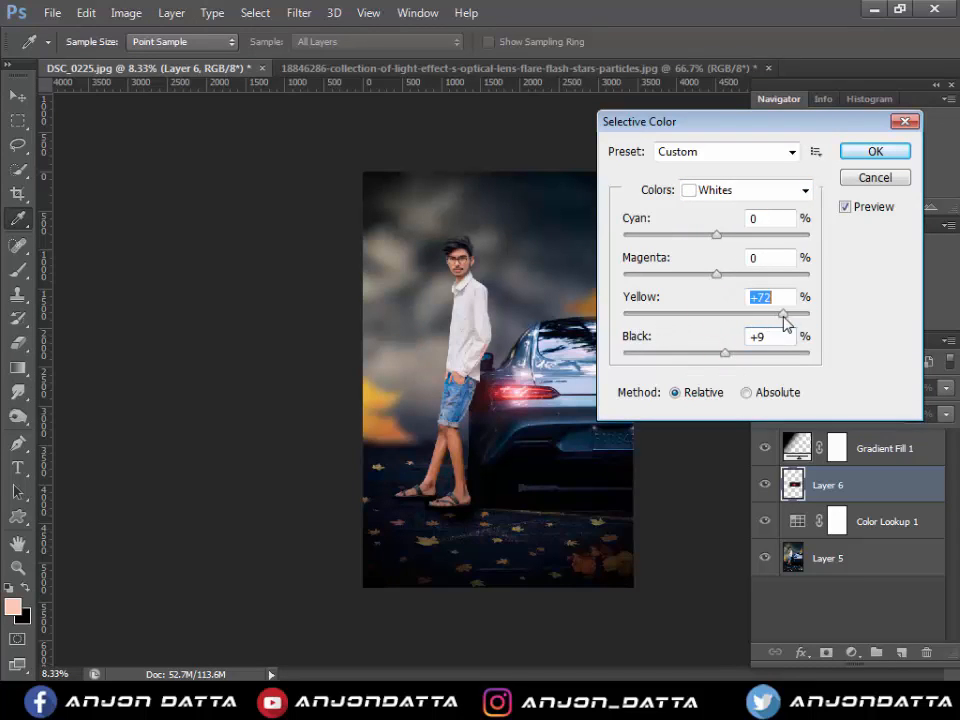
left_click_drag(718, 278, 797, 285)
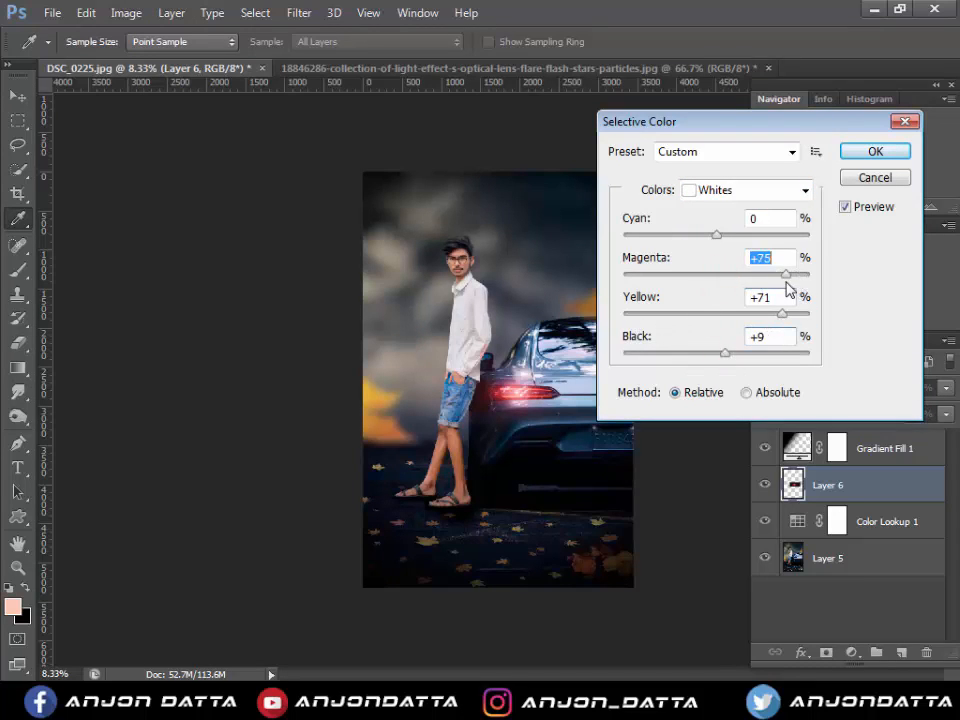
left_click_drag(644, 283, 639, 283)
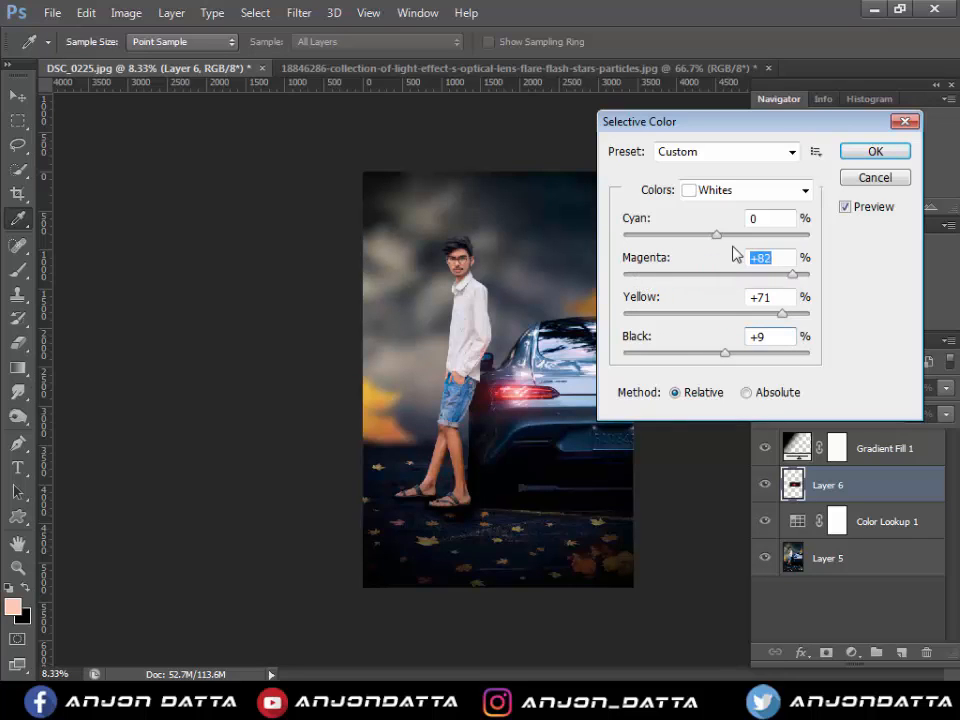
left_click_drag(716, 235, 804, 245)
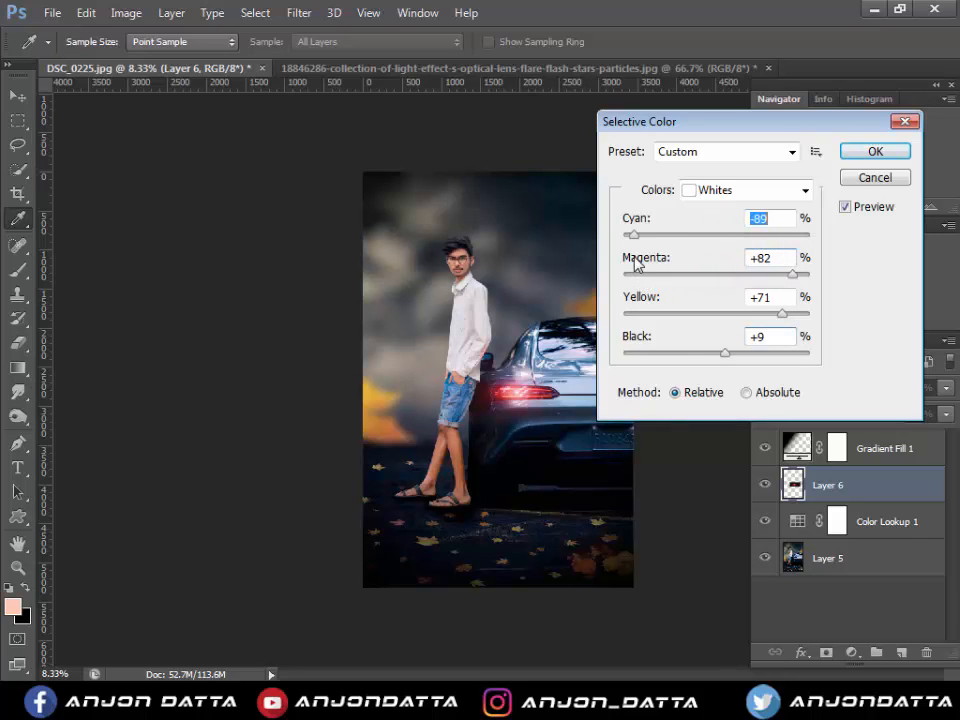
left_click(875, 178)
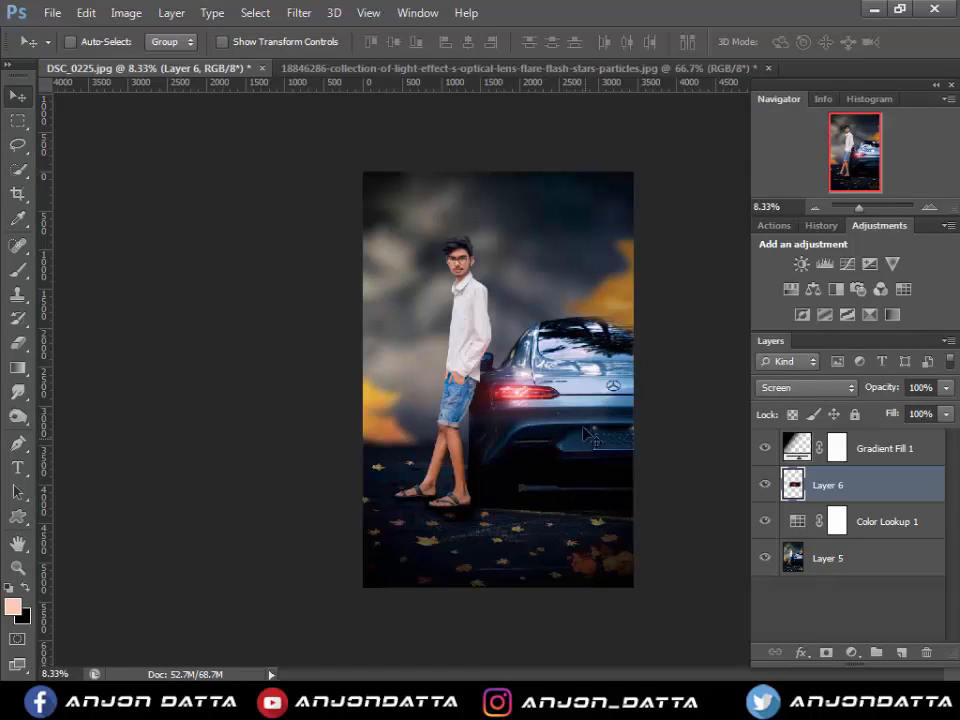
- Enlarge the red flare and reposition its glow over the outer part of the taillight
left_click(553, 393)
key("ctrl+t")
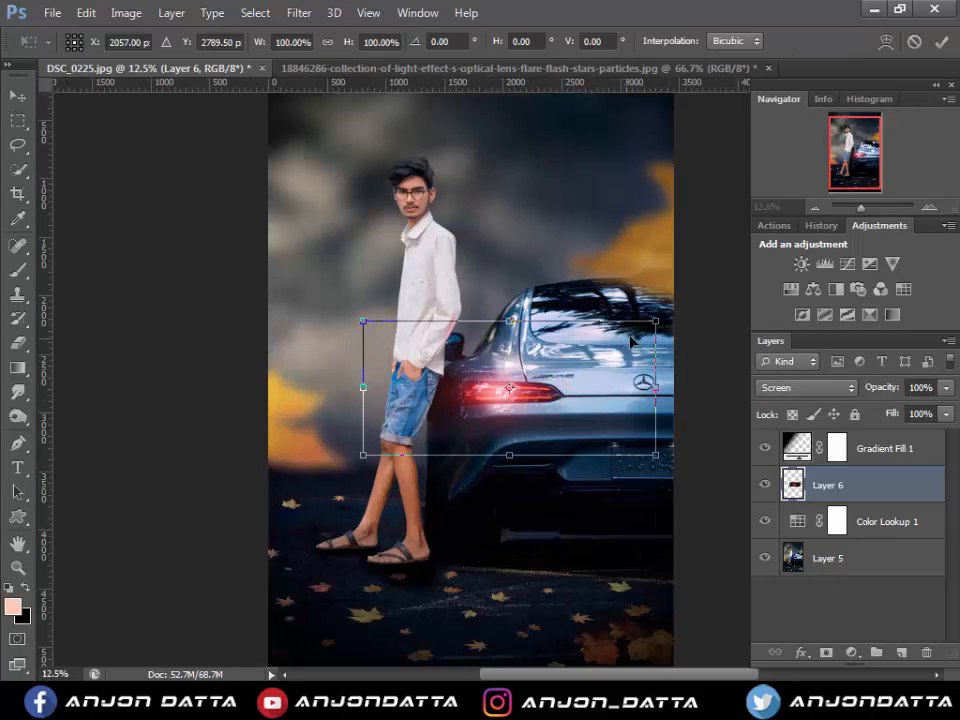
left_click_drag(654, 321, 707, 298)
left_click_drag(533, 403, 503, 399)
key("Return")
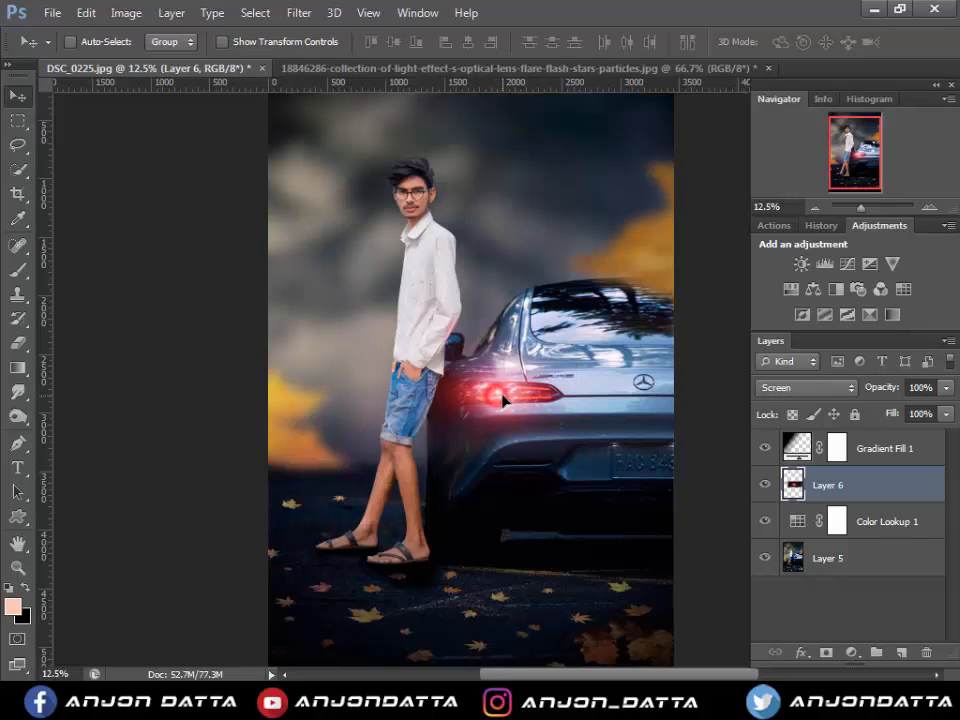
- Copy the A Design logo from 1 (6).png into DSC_0225.jpg, place it in the photo's upper-right corner, and stack it above Gradient Fill 1
left_click(511, 403, "alt")
left_click(513, 408, "alt")
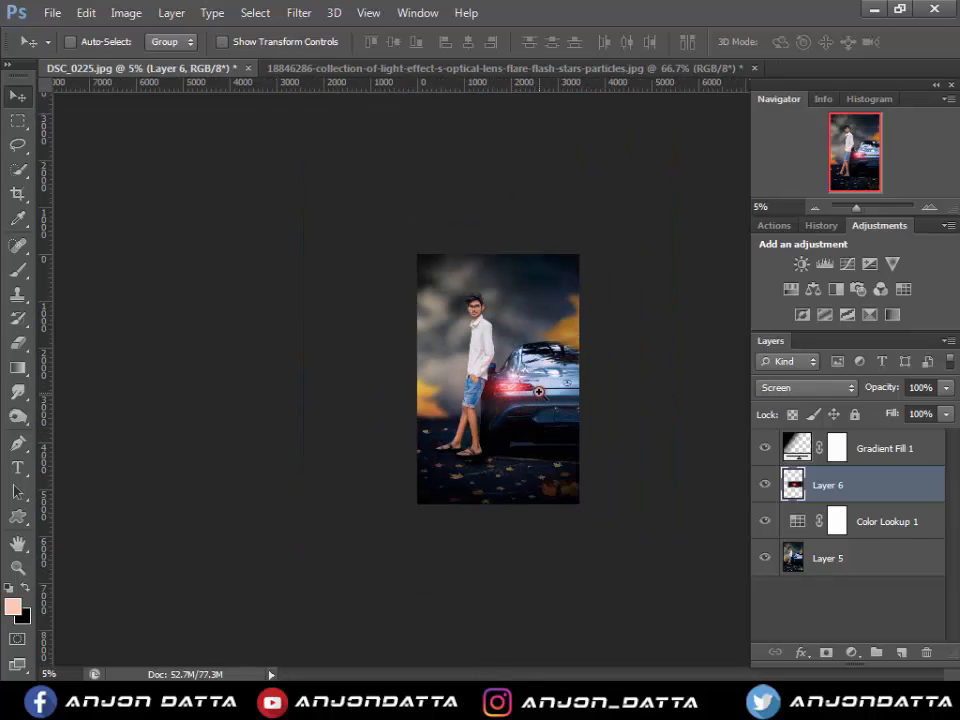
key("ctrl+plus")
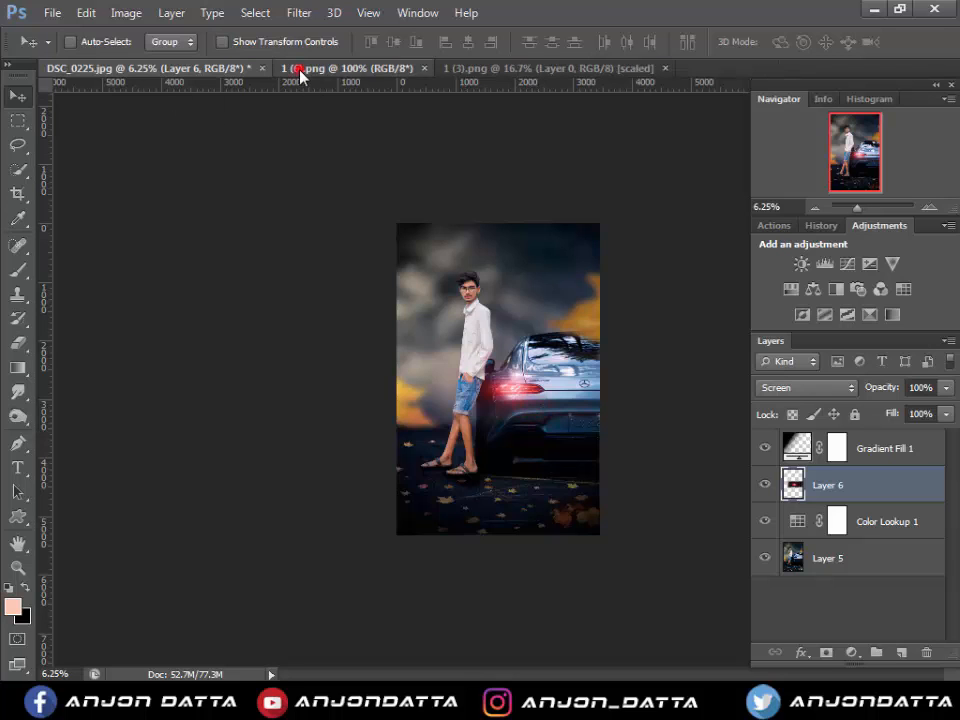
left_click(300, 69)
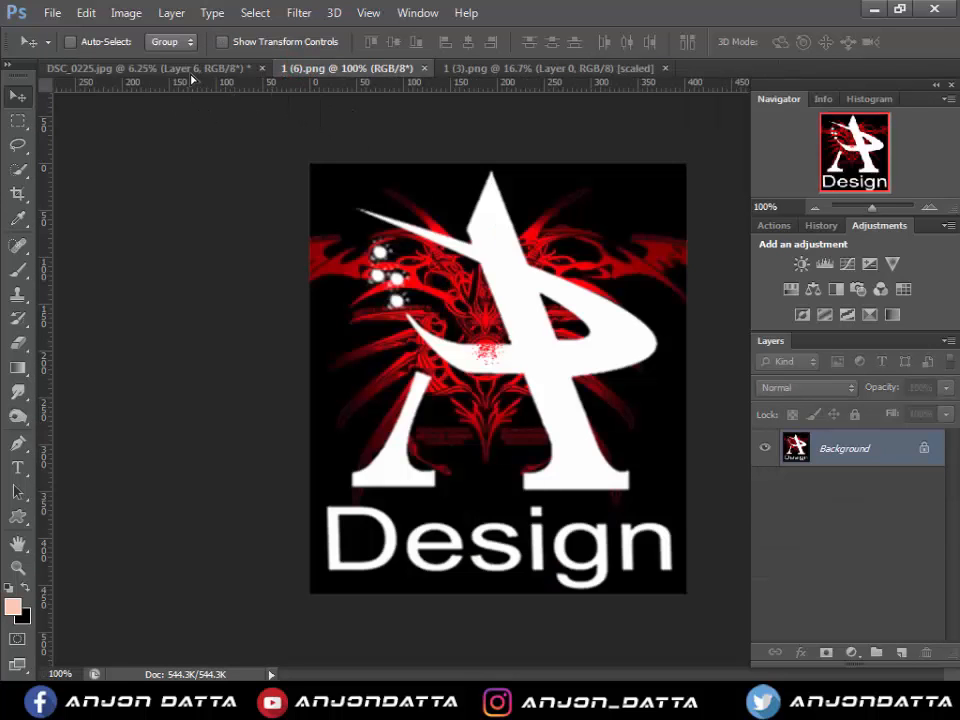
left_click(195, 69)
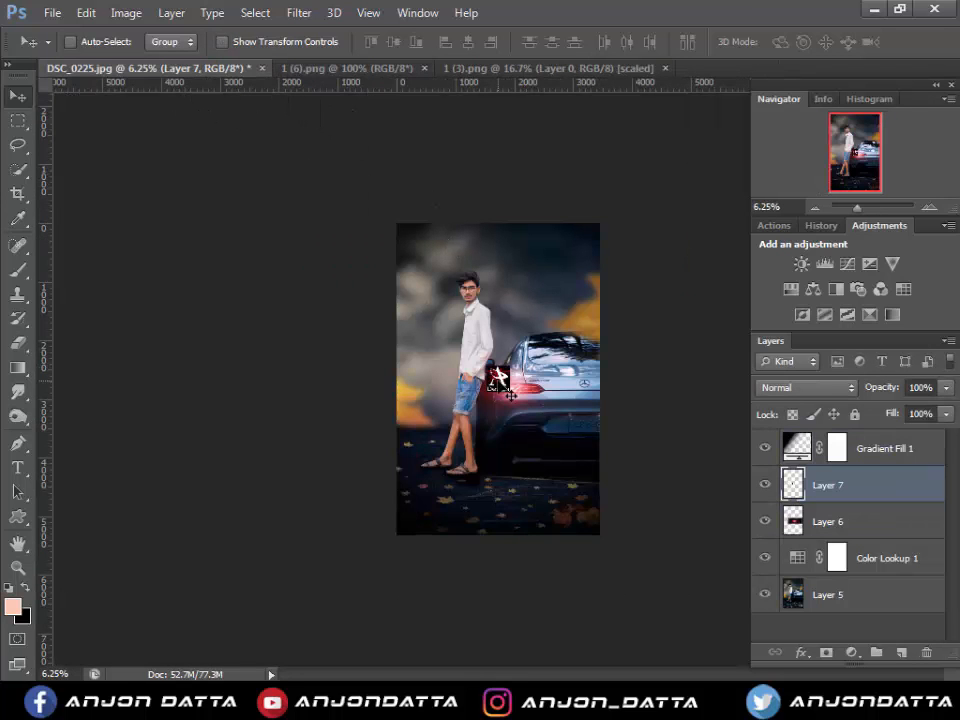
left_click_drag(510, 395, 600, 250)
left_click_drag(890, 472, 880, 440)
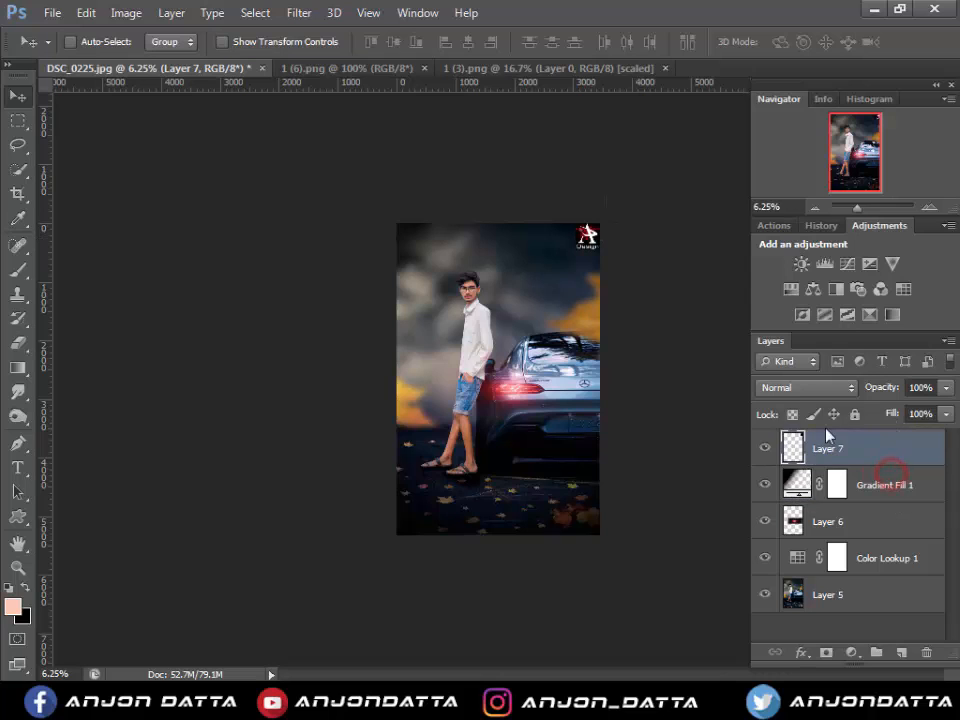
- Scale the A Design logo down slightly, keeping it in the upper-right corner of the photo
key("ctrl+t")
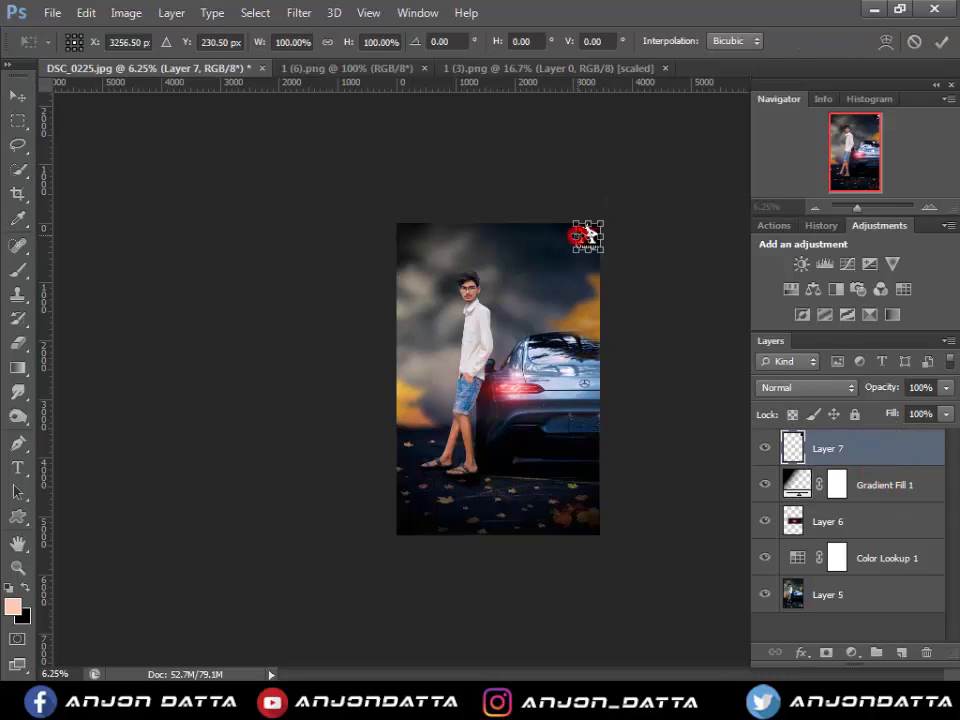
left_click(604, 232, "ctrl")
left_click(606, 225, "ctrl")
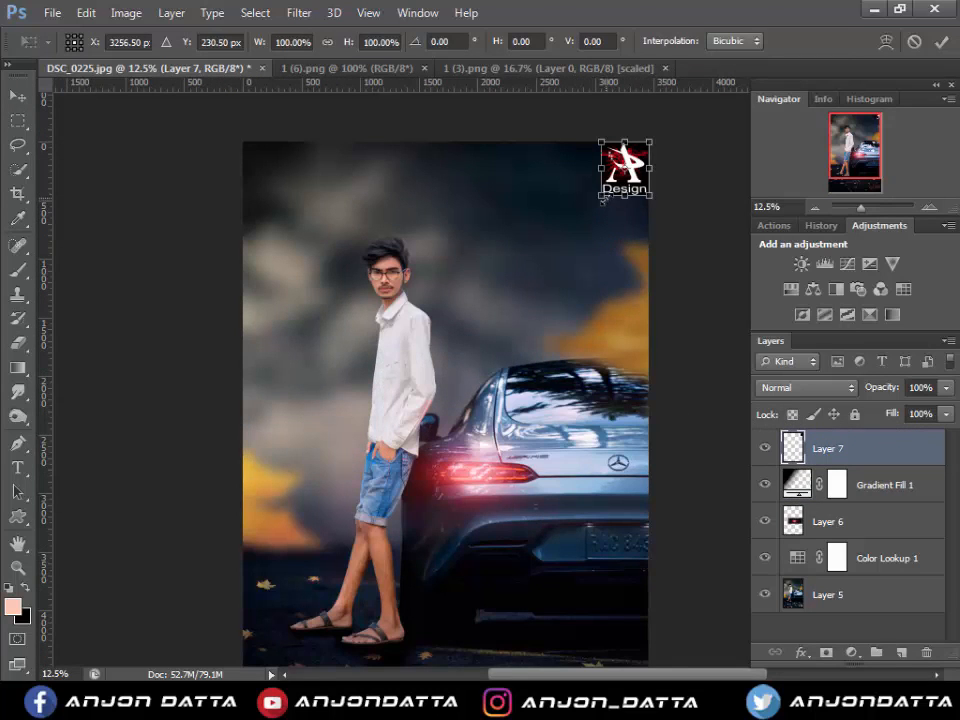
left_click_drag(603, 197, 606, 199)
key("Return")
- Select the black signature in 1 (3).png with the Lasso tool and copy it into DSC_0225.jpg
left_click(401, 68)
left_click(476, 68)
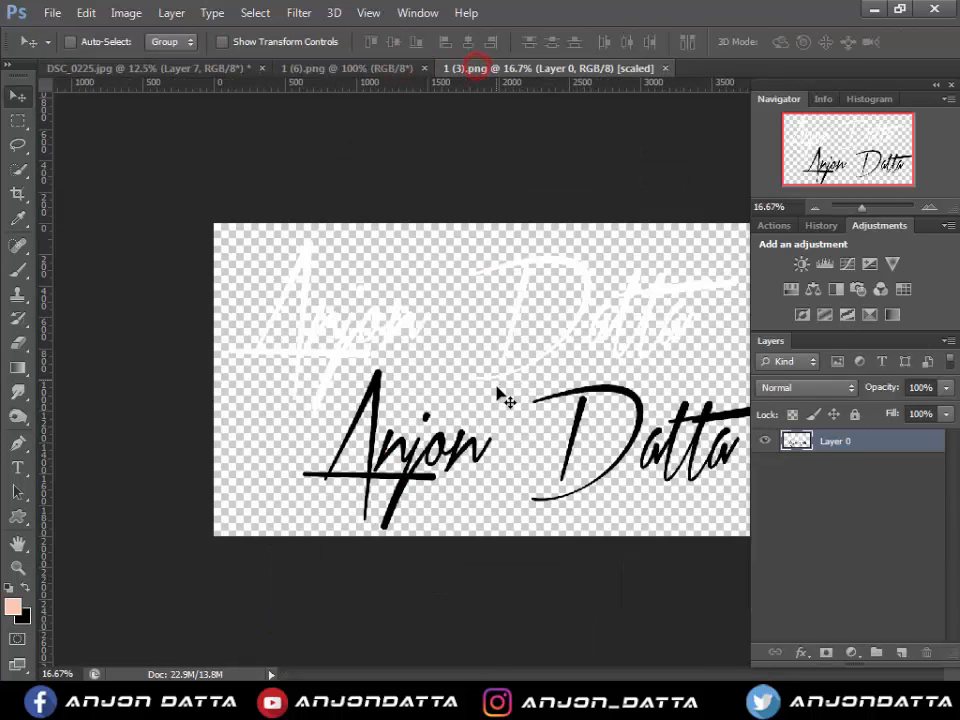
left_click(497, 390, "ctrl+alt")
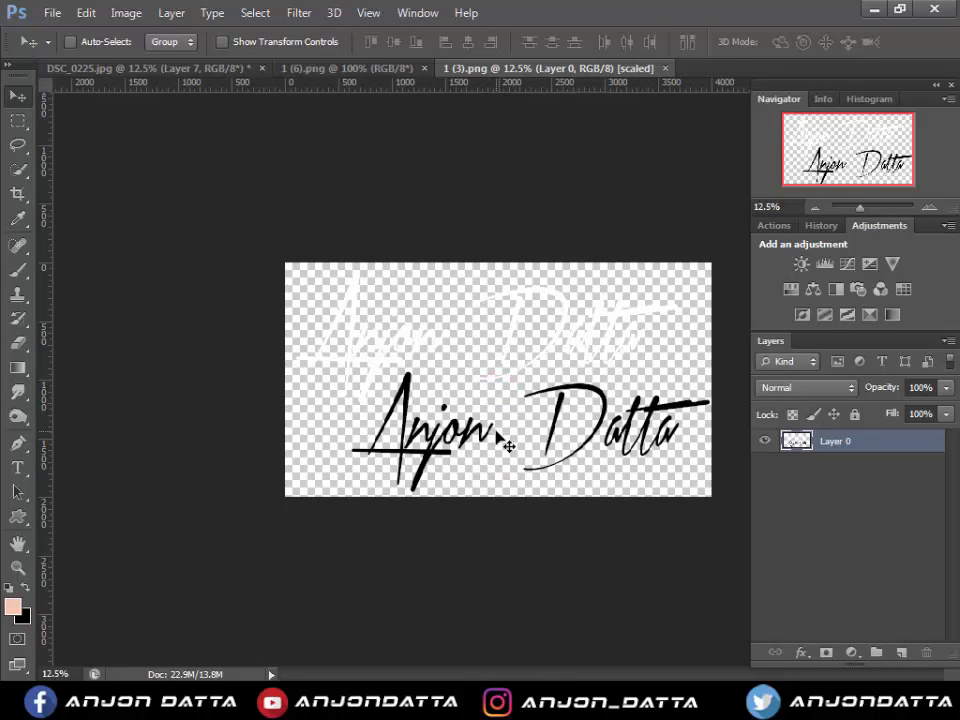
key("l")
left_click_drag(391, 383, 426, 366)
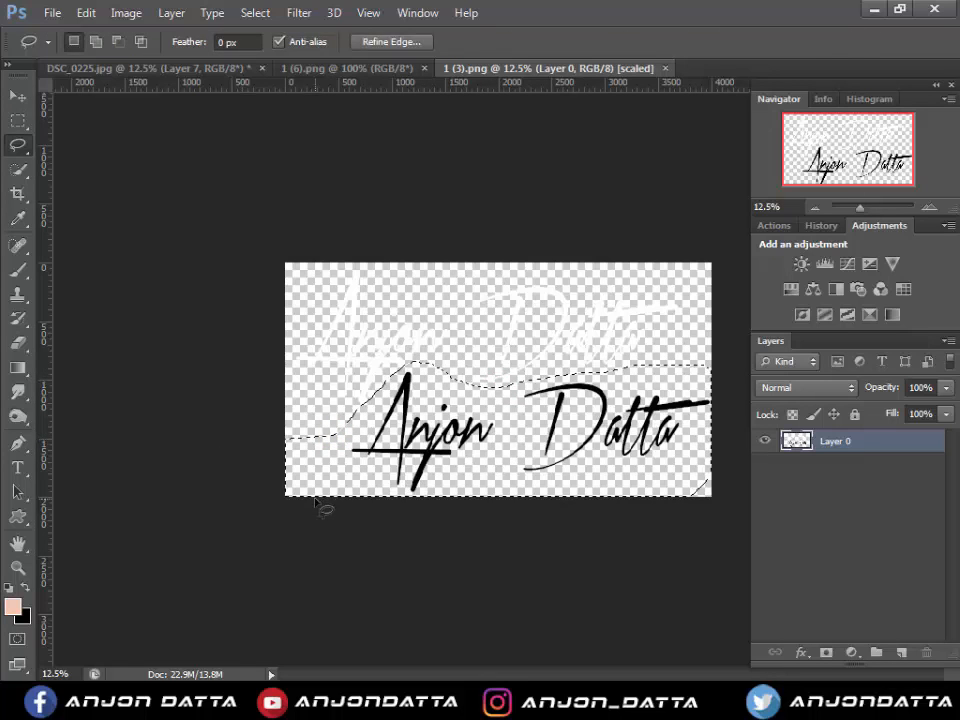
key("v")
mouse_move(392, 403)
left_mouse_down()
mouse_move(203, 68)
mouse_move(444, 495)
left_mouse_up()
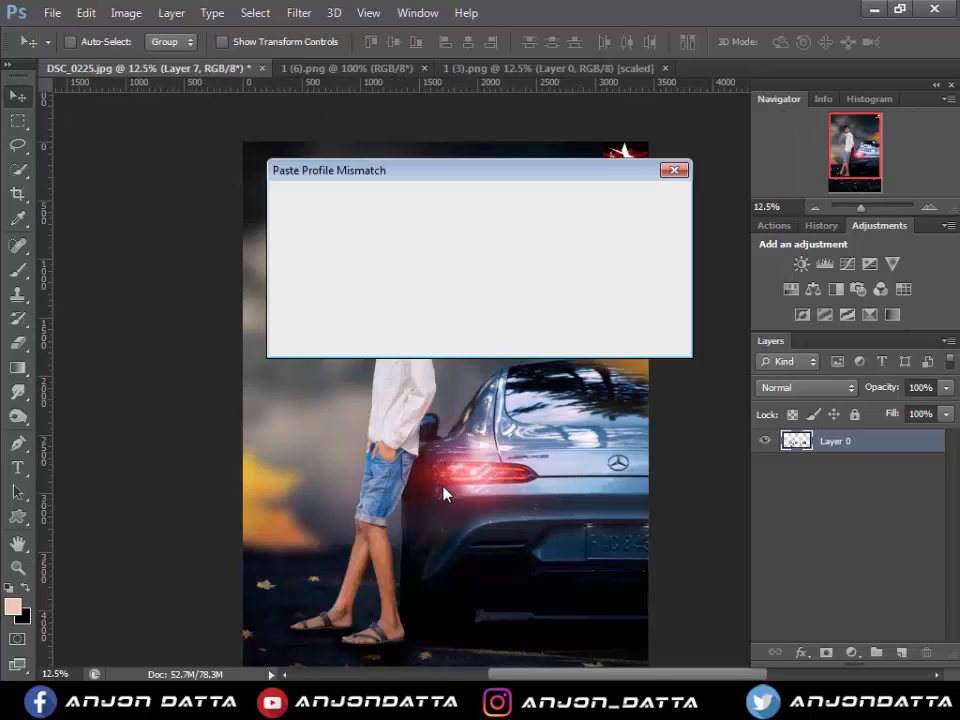
left_click(553, 336)
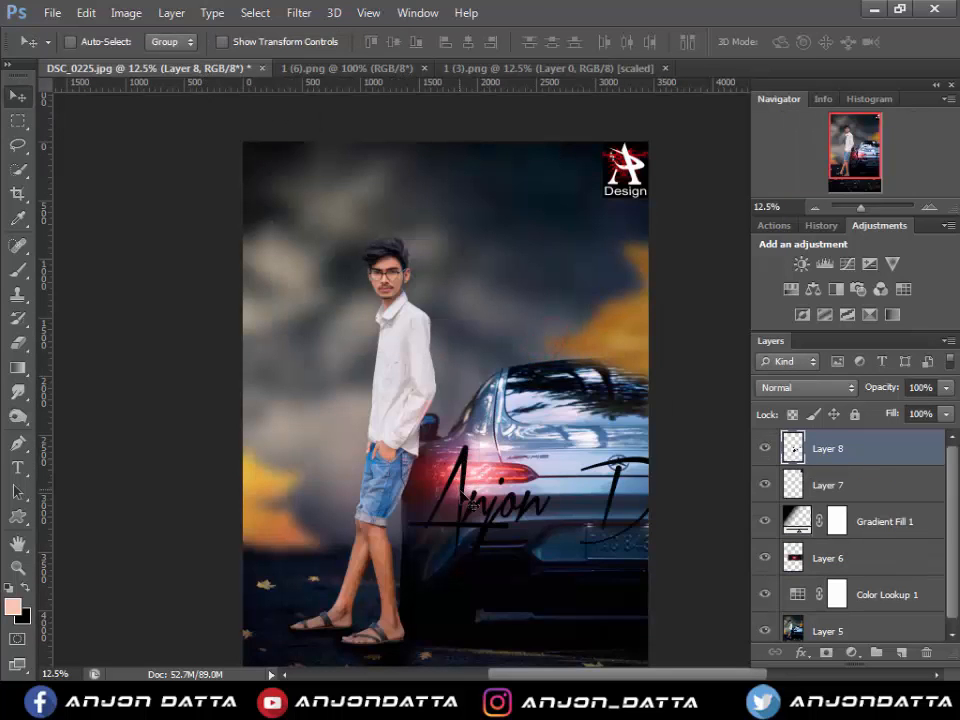
- Shrink the signature to a small size, tilt it slightly upward, and place it on the blurred background beside the man's shirt
left_click_drag(350, 433, 350, 390)
key("ctrl+t")
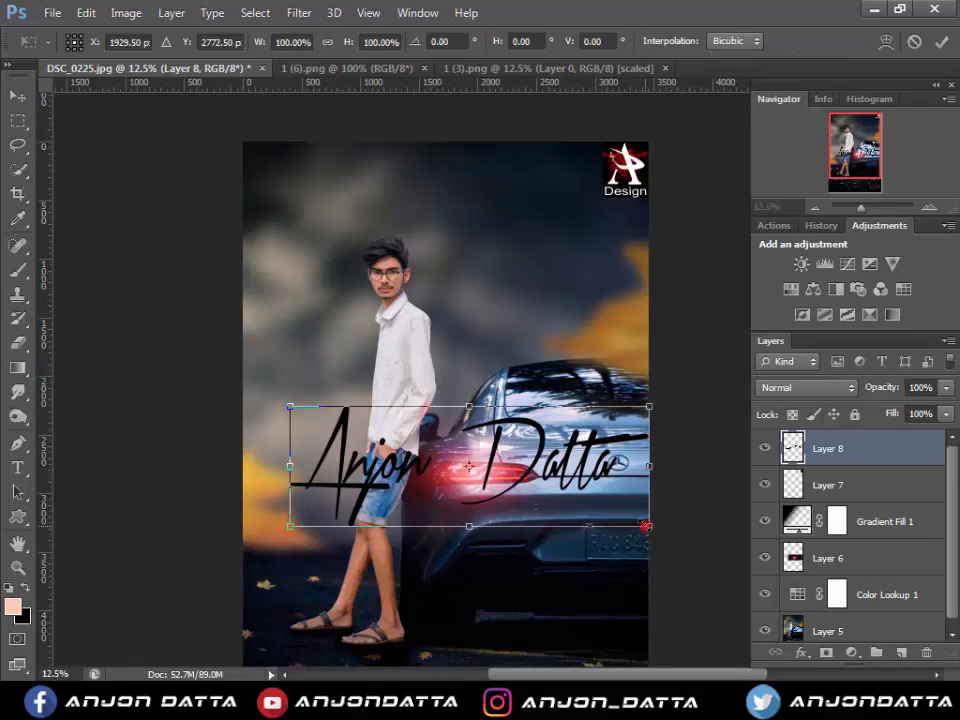
mouse_move(646, 525)
left_mouse_down()
mouse_move(505, 478)
mouse_move(511, 485)
left_mouse_up()
key("Return")
mouse_move(450, 461)
left_mouse_down()
mouse_move(341, 446)
mouse_move(322, 417)
mouse_move(317, 447)
mouse_move(328, 452)
left_mouse_up()
key("ctrl+t")
key("Return")
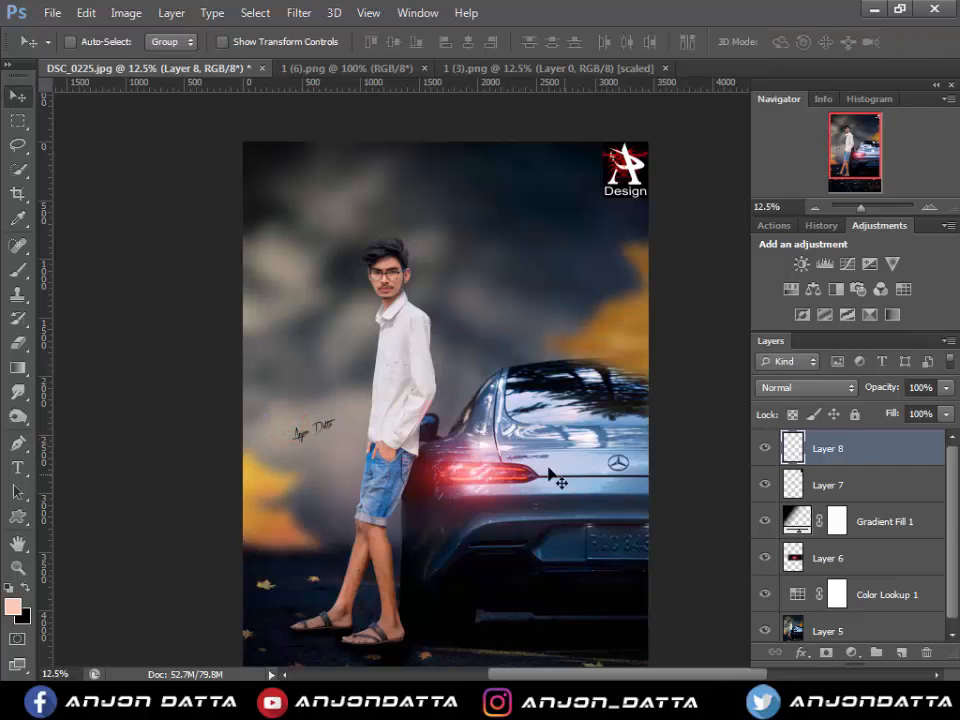
- Apply a Hue/Saturation adjustment to the composite image on Layer 5
scroll(552, 472, "down", 1)
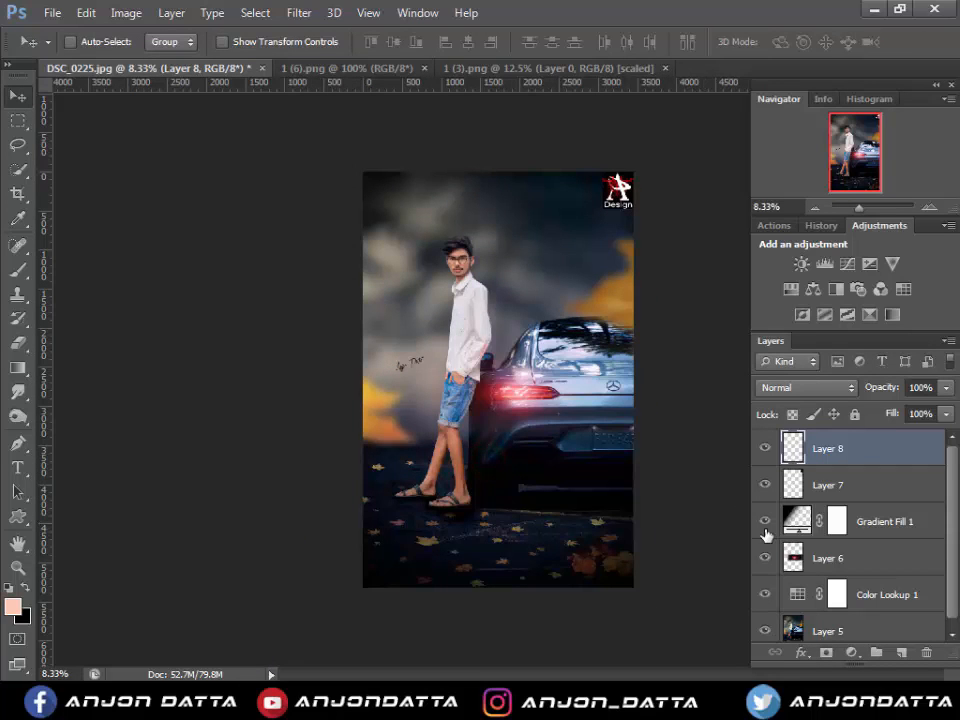
scroll(840, 624, "down", 1)
left_click(842, 624)
key("ctrl+u")
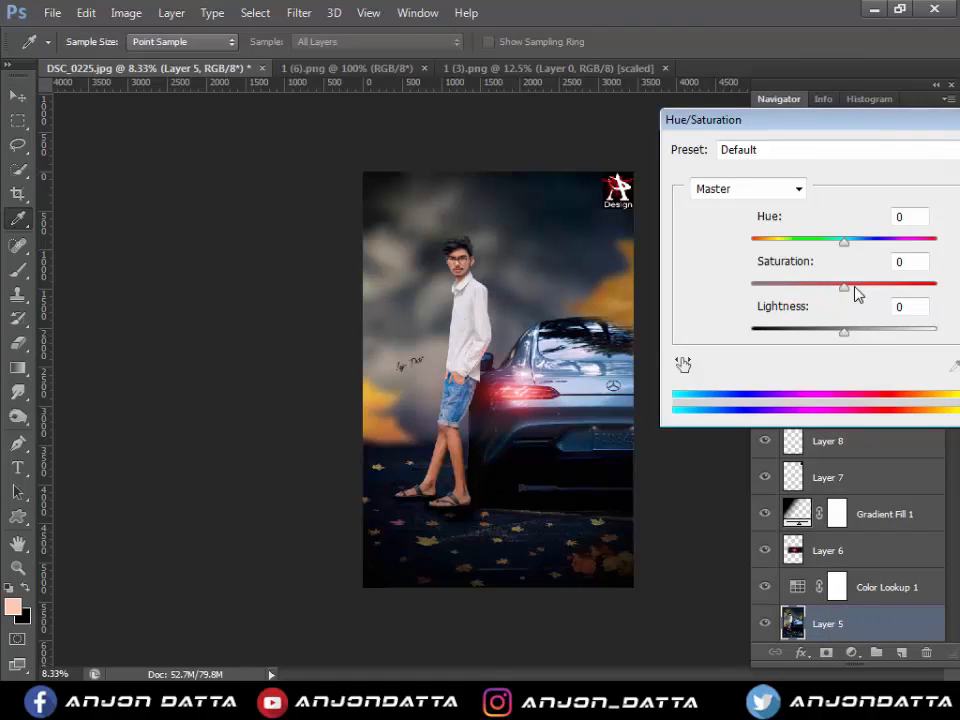
key("Return")
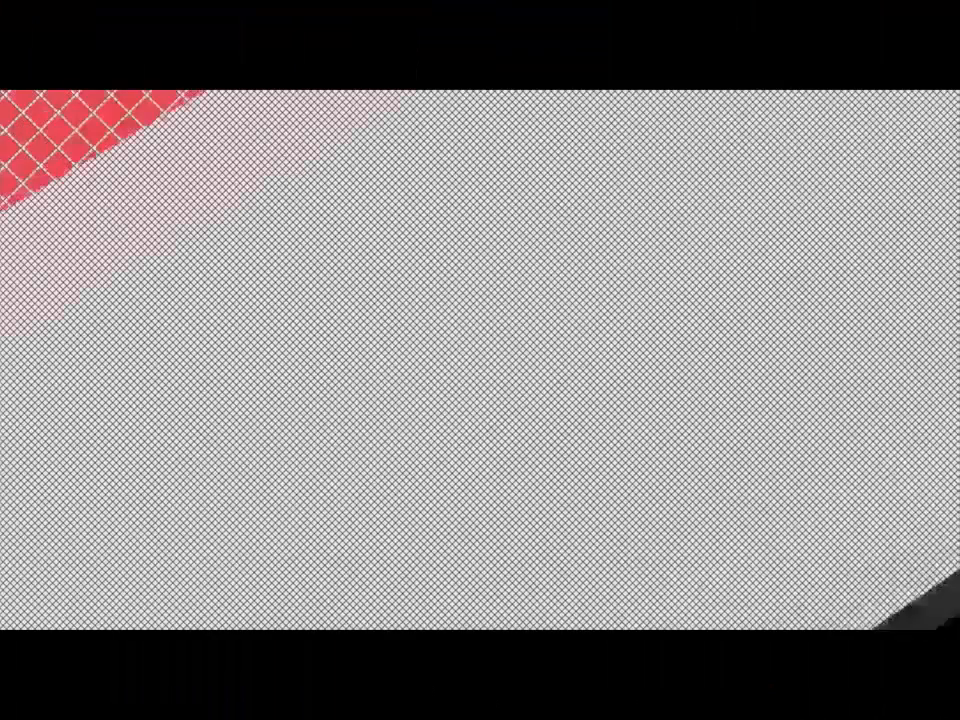